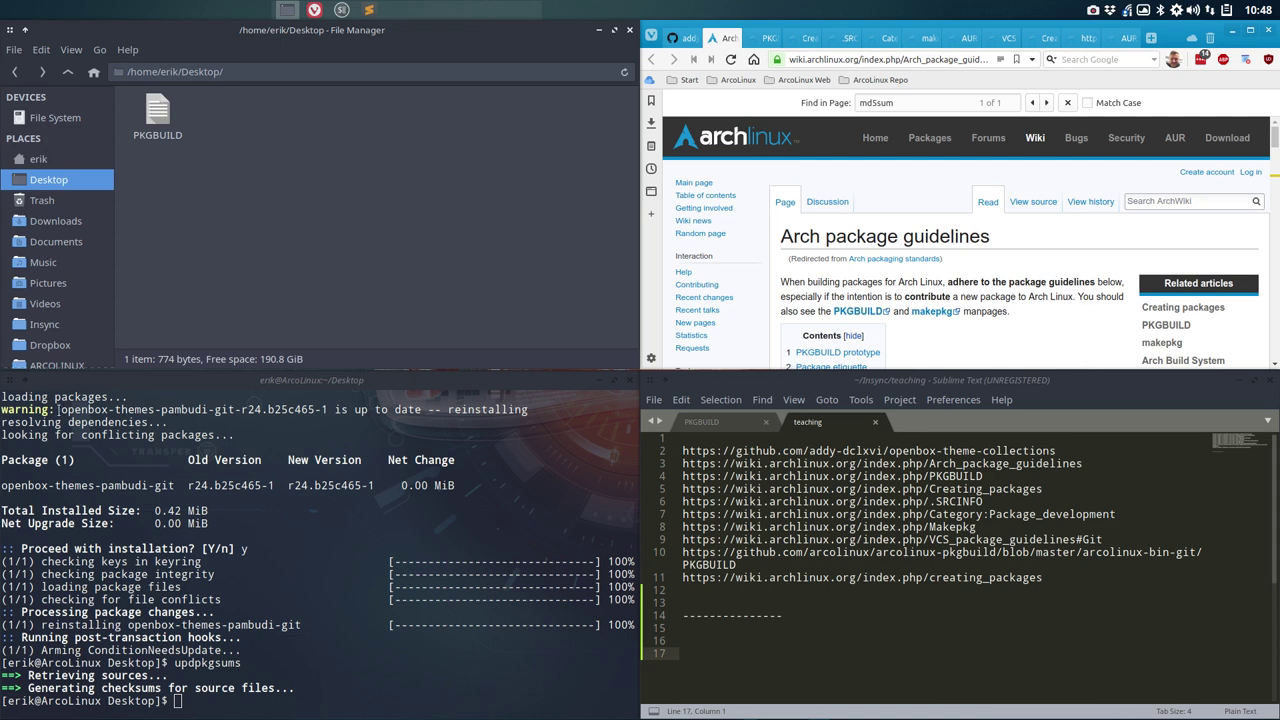
Step: Select the package name openbox-themes-pambudi-git-r24.b25c465-1 in the terminal, then maximize Vivaldi on the AUR list
{"action": "left_click_drag", "start_coordinate": [64, 409], "coordinate": [236, 408]}
{"action": "double_click", "coordinate": [248, 410]}
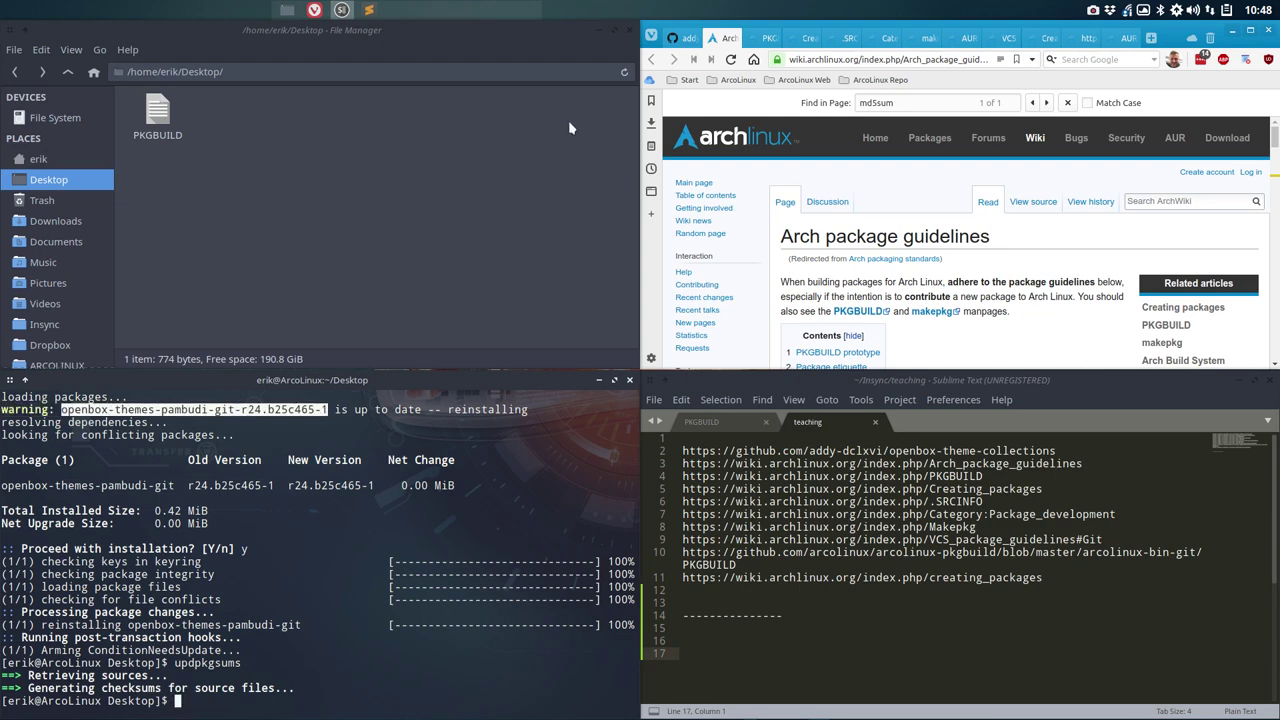
{"action": "left_click", "coordinate": [683, 42]}
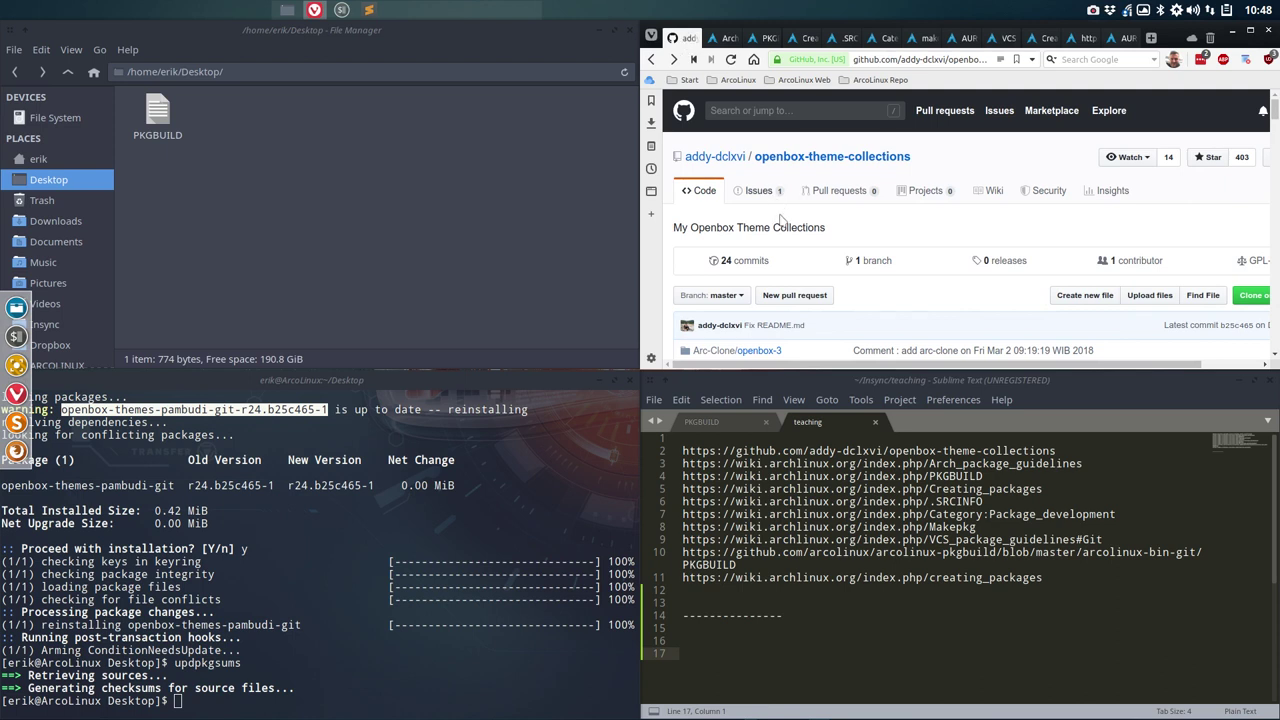
{"action": "scroll", "coordinate": [783, 225], "scroll_direction": "down", "scroll_amount": 1}
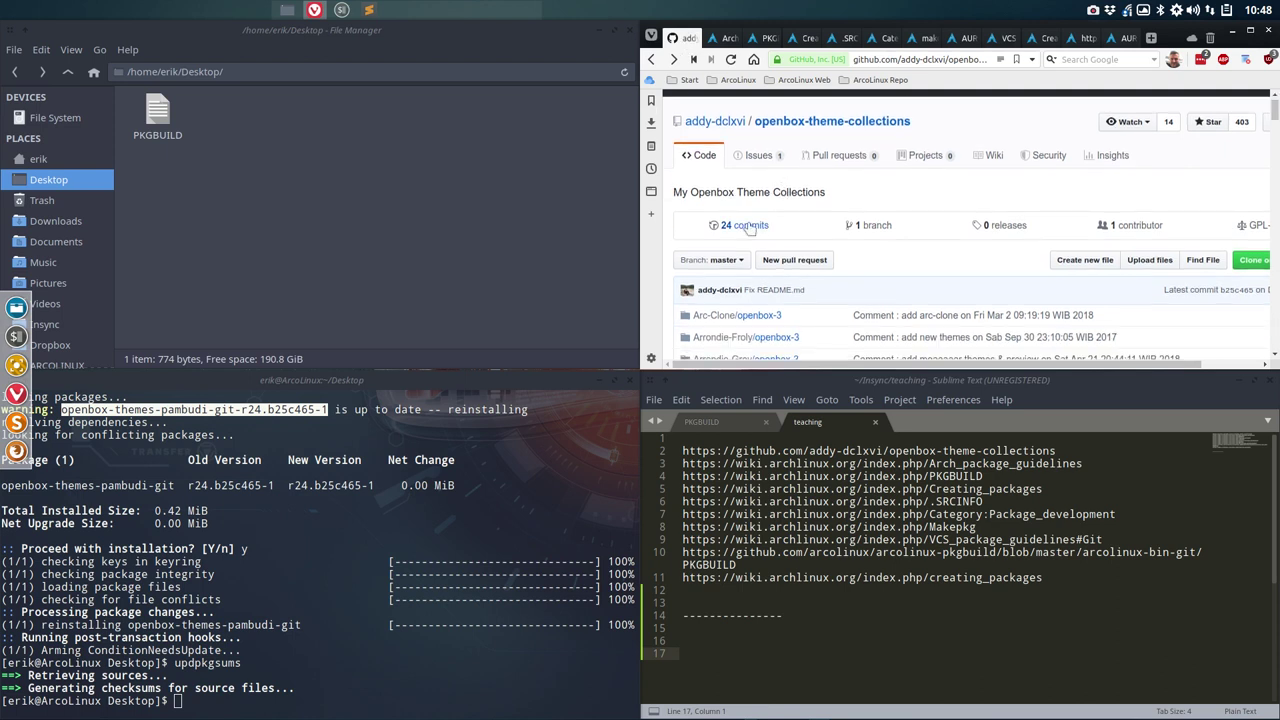
{"action": "left_click", "coordinate": [1250, 30]}
{"action": "left_click", "coordinate": [1100, 34]}
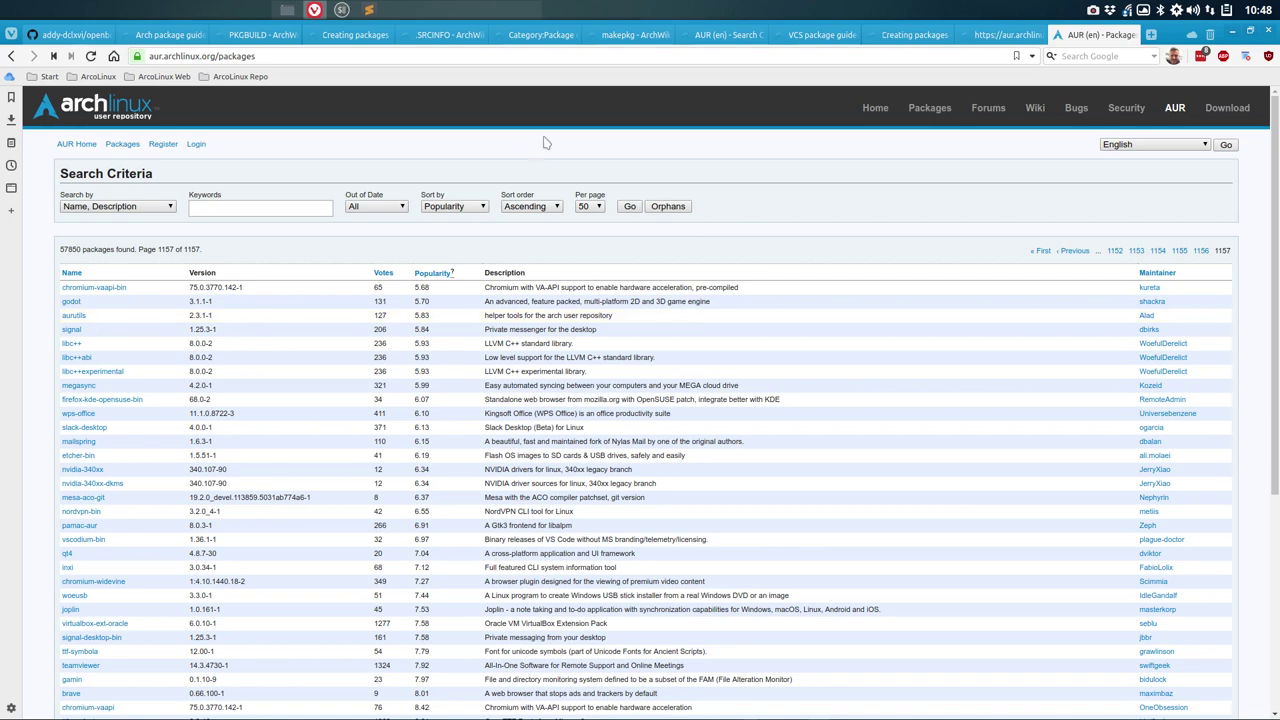
Step: Move the GitHub theme collection and .SRCINFO wiki tabs to the end of the tab bar
{"action": "right_click", "coordinate": [1087, 37]}
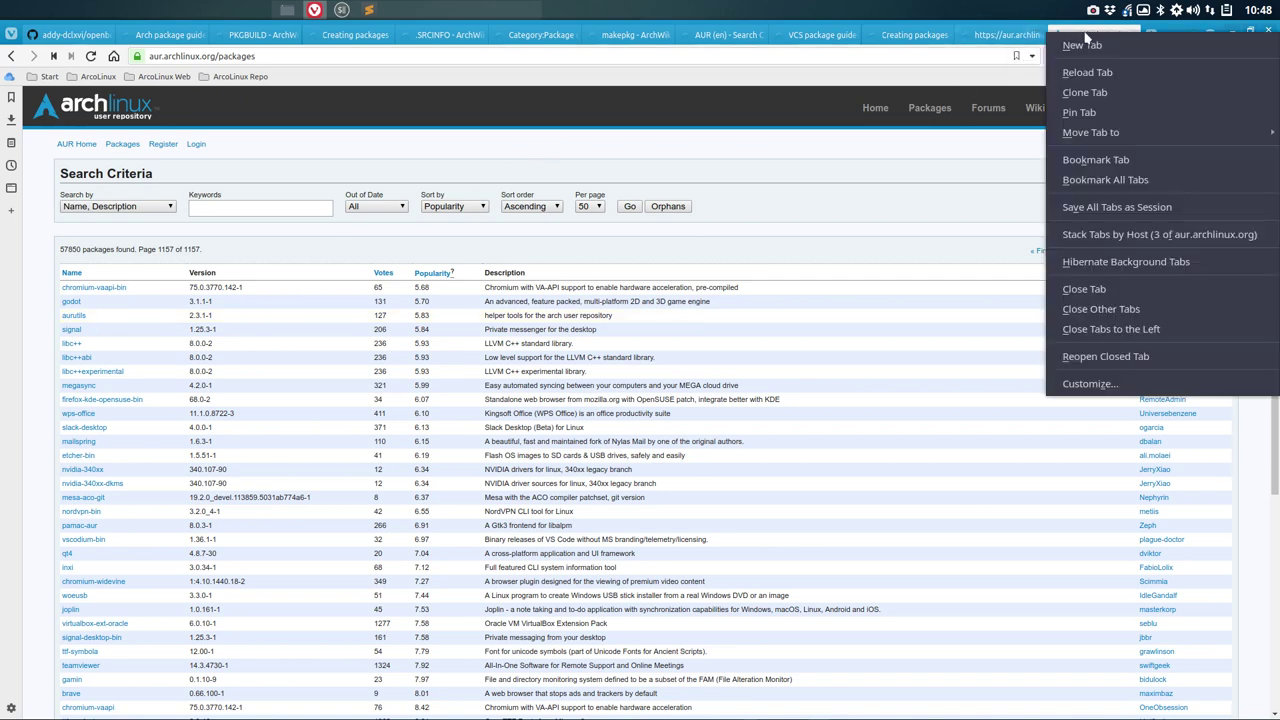
{"action": "left_click", "coordinate": [65, 34]}
{"action": "left_click_drag", "start_coordinate": [298, 32], "coordinate": [1100, 34]}
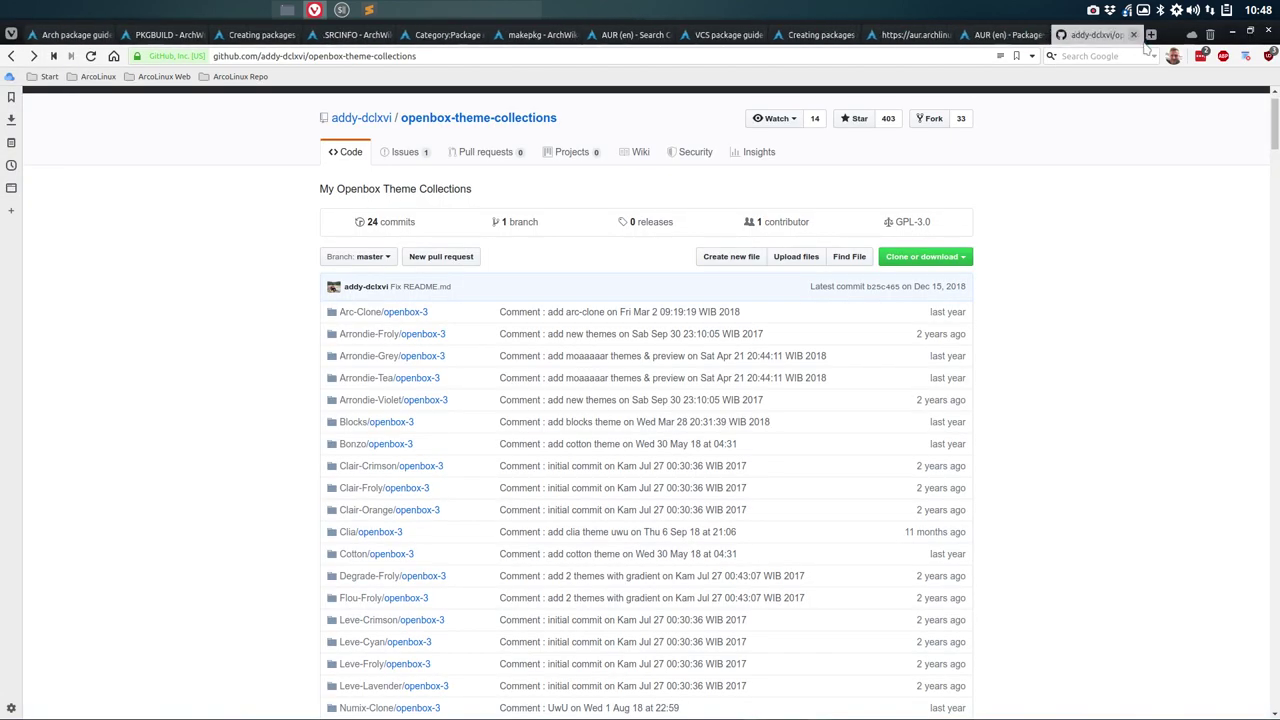
{"action": "right_click", "coordinate": [993, 38]}
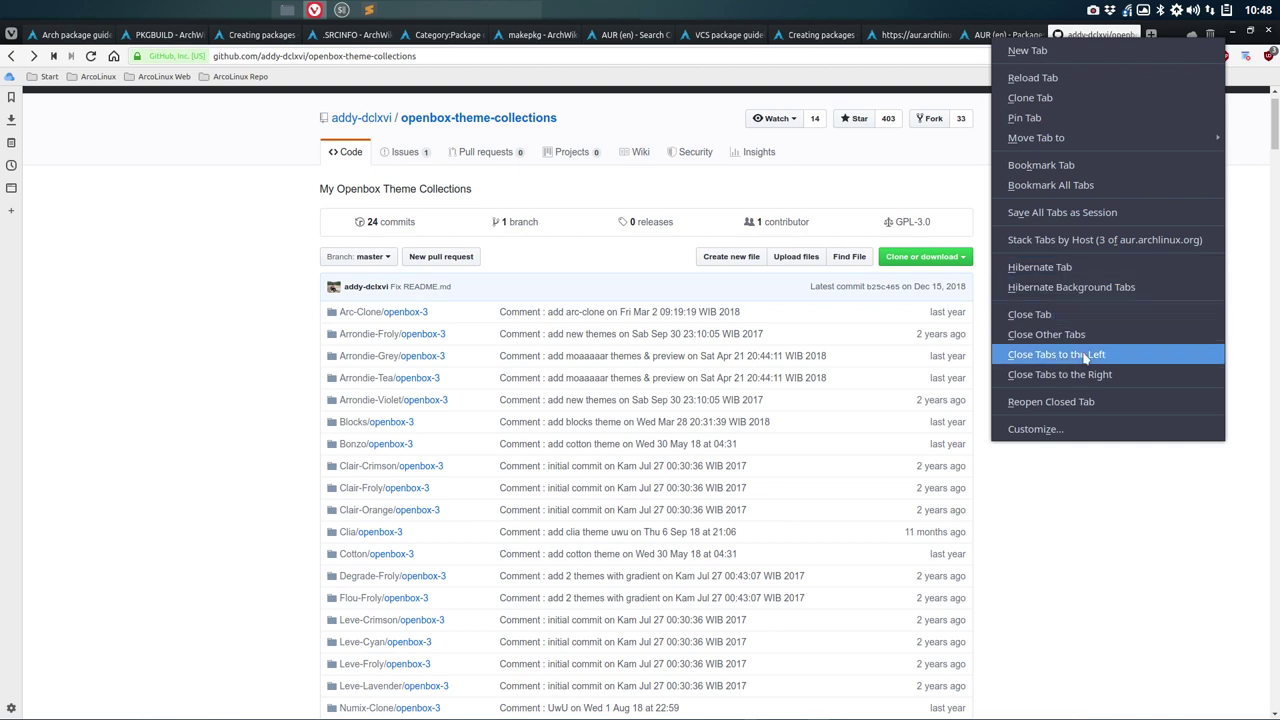
{"action": "left_click", "coordinate": [250, 155]}
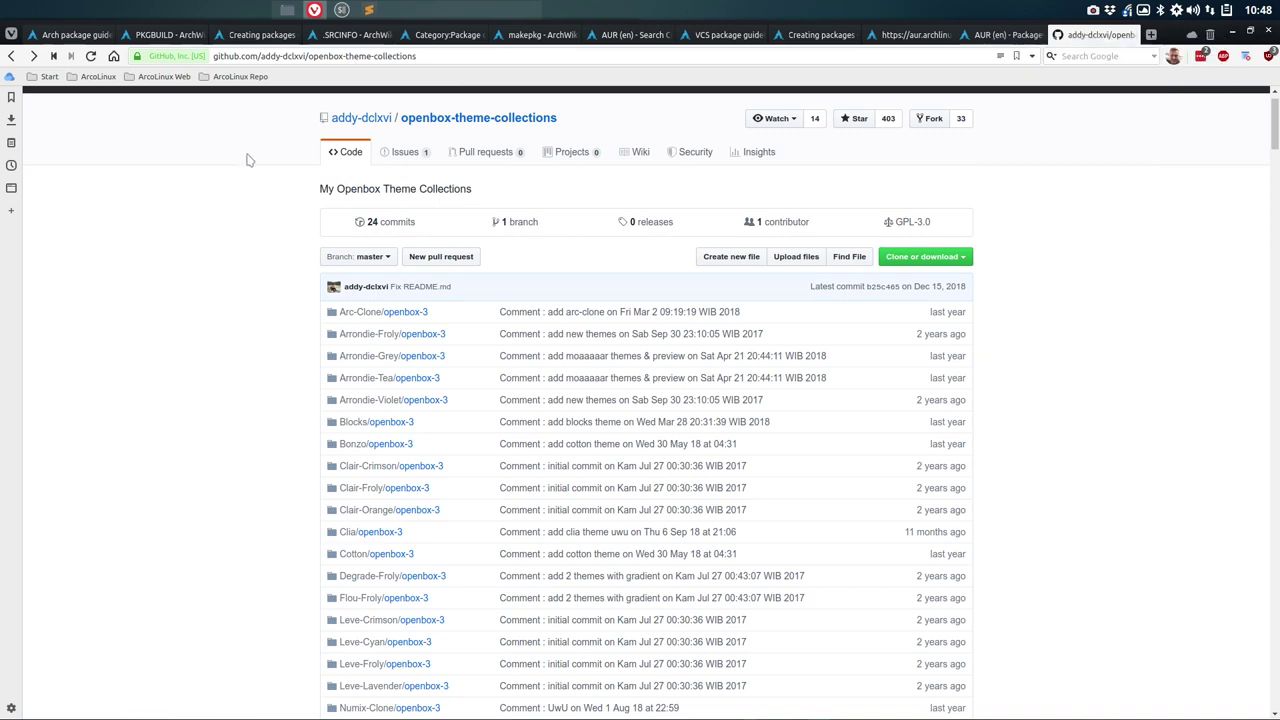
{"action": "left_click_drag", "start_coordinate": [349, 38], "coordinate": [1110, 16]}
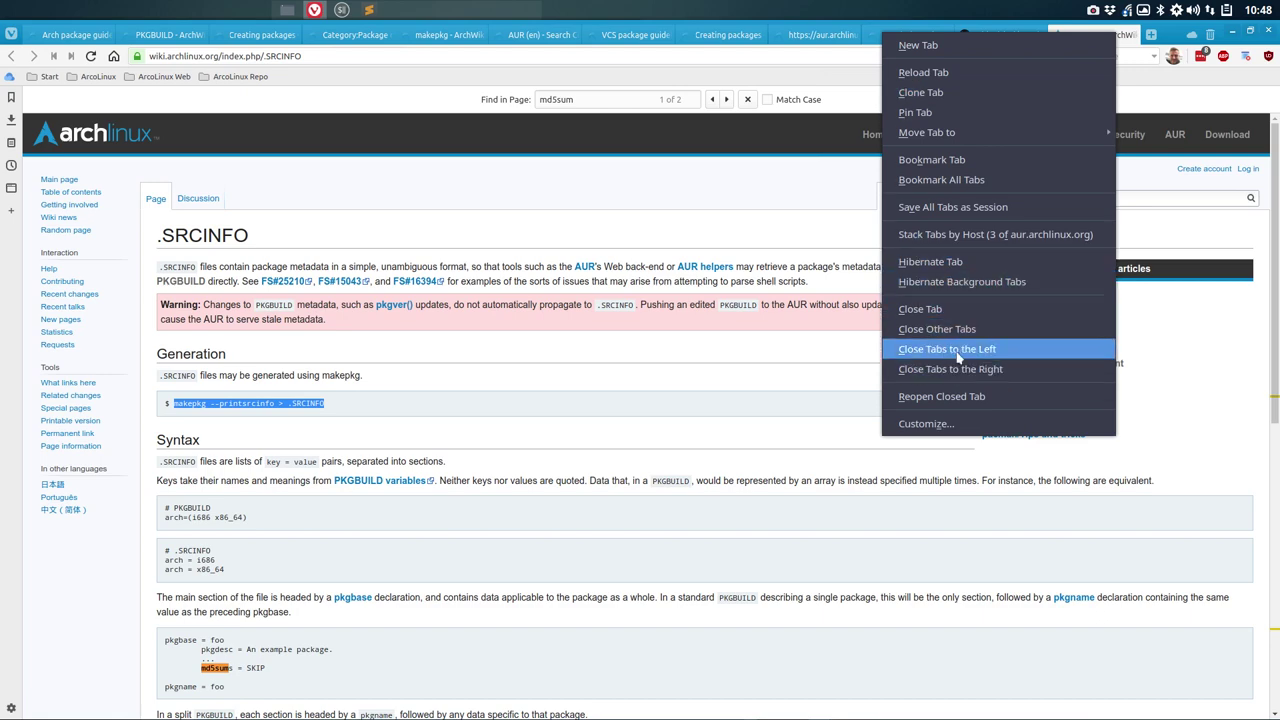
Step: Close all tabs left of the AUR package list and check the remaining tabs
{"action": "left_click", "coordinate": [957, 349]}
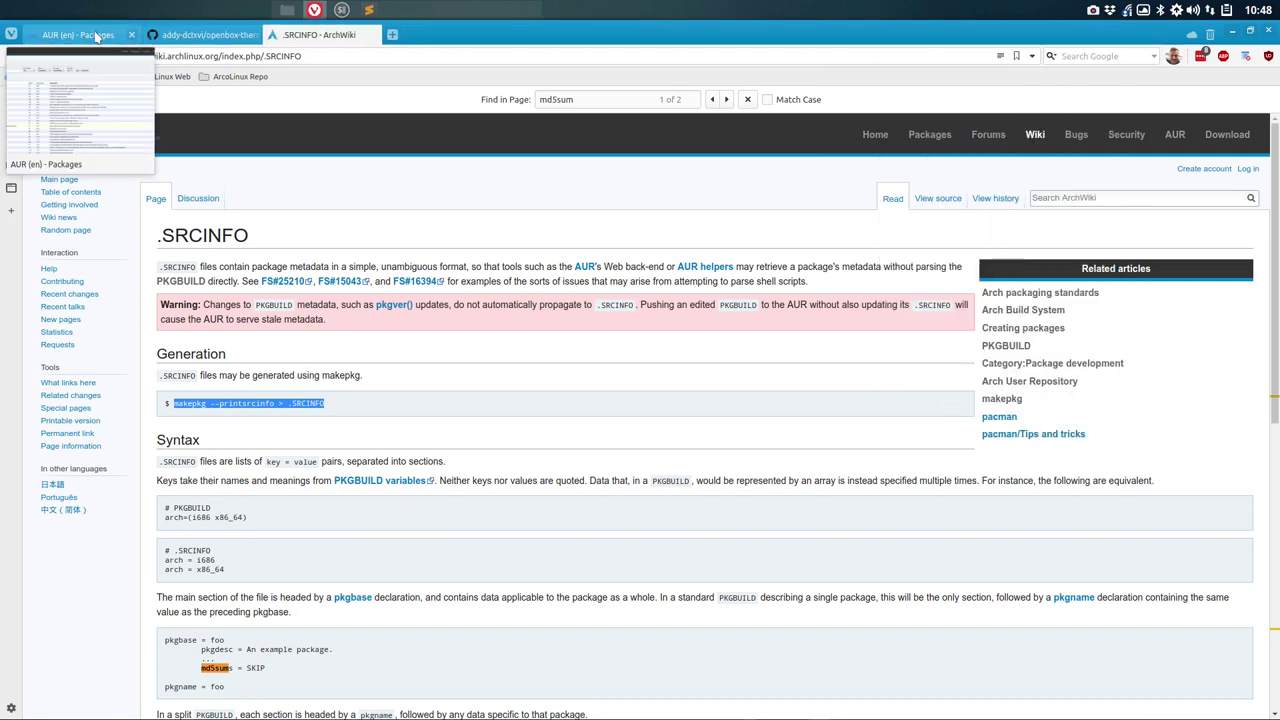
{"action": "left_click", "coordinate": [96, 37]}
{"action": "left_click", "coordinate": [178, 37]}
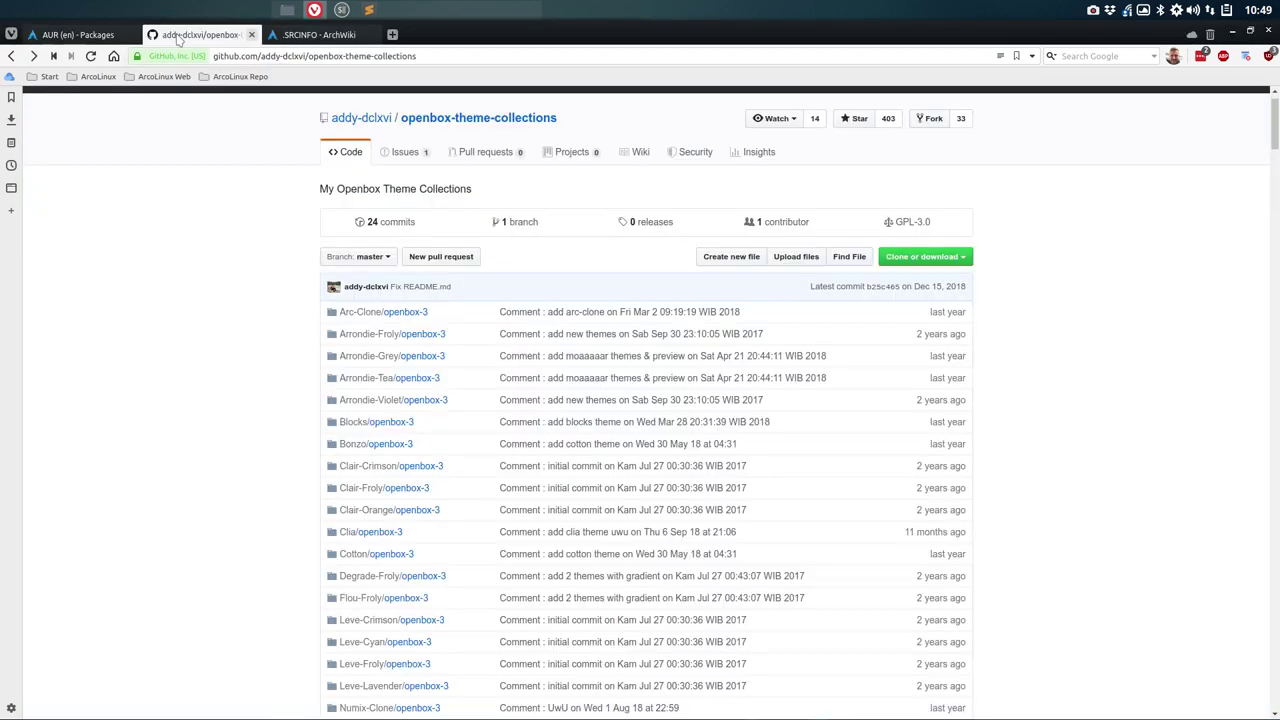
{"action": "left_click", "coordinate": [296, 35]}
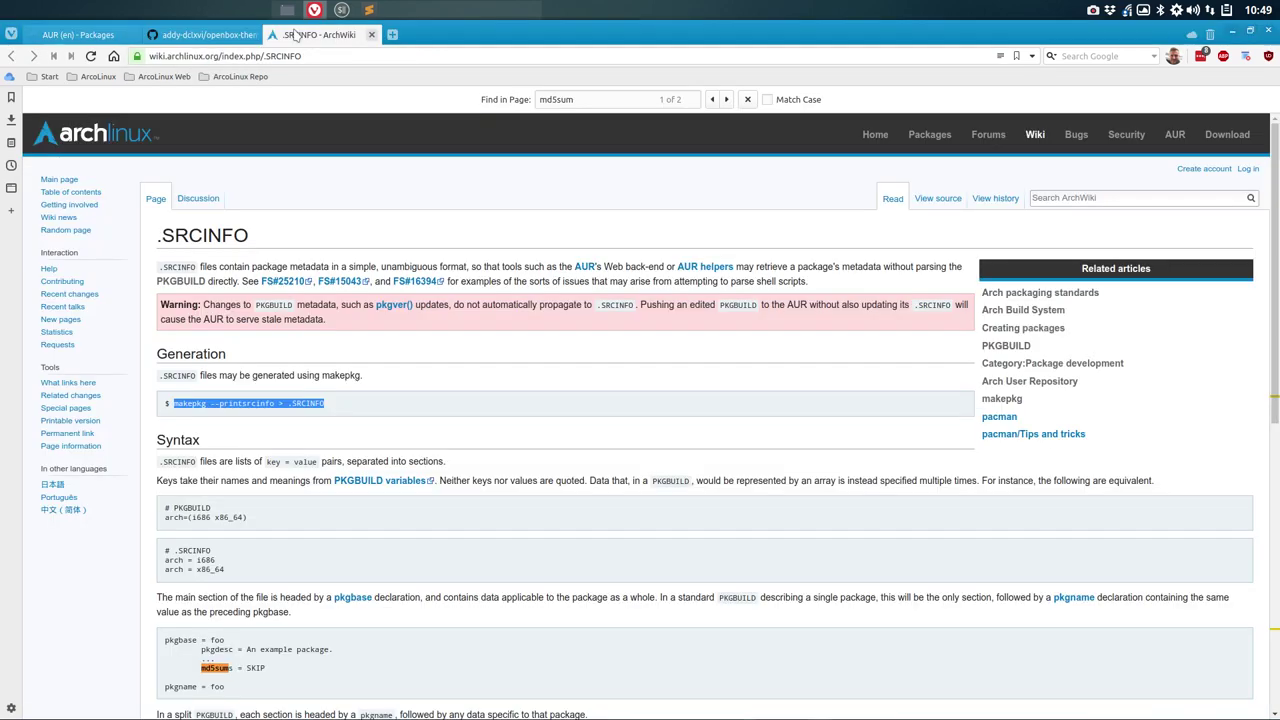
{"action": "left_click", "coordinate": [422, 383]}
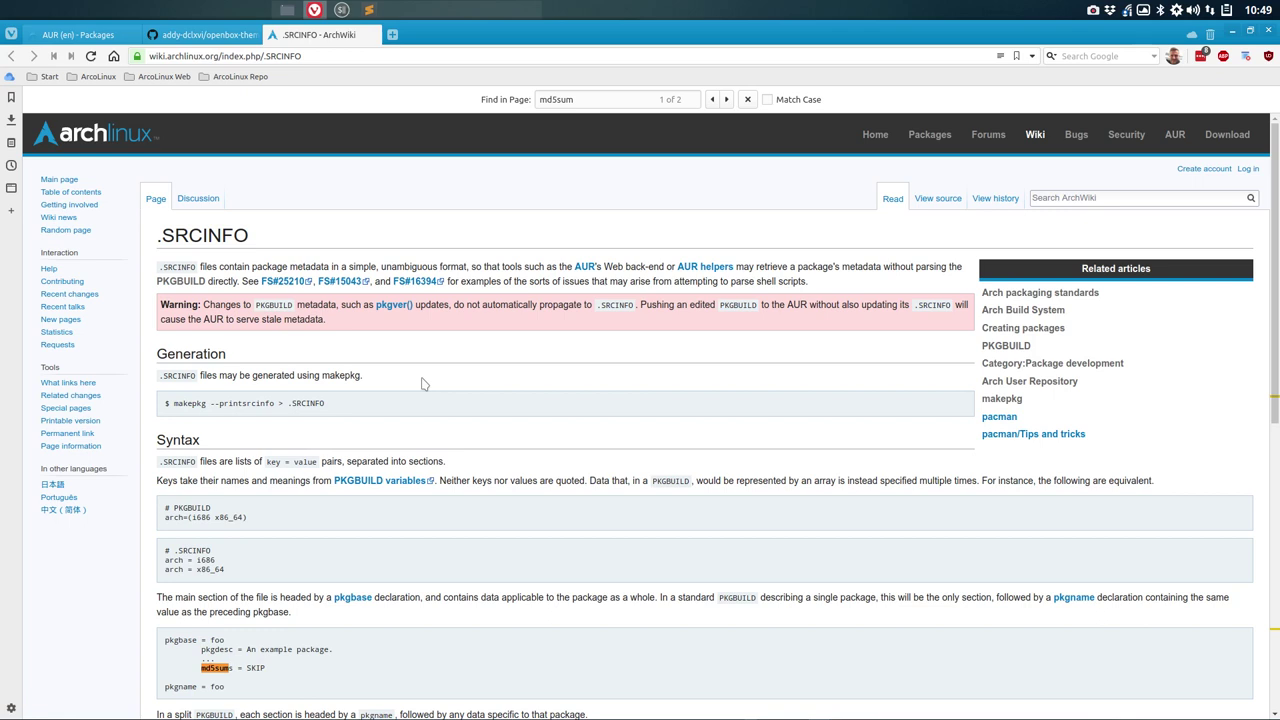
{"action": "mouse_move", "coordinate": [79, 40]}
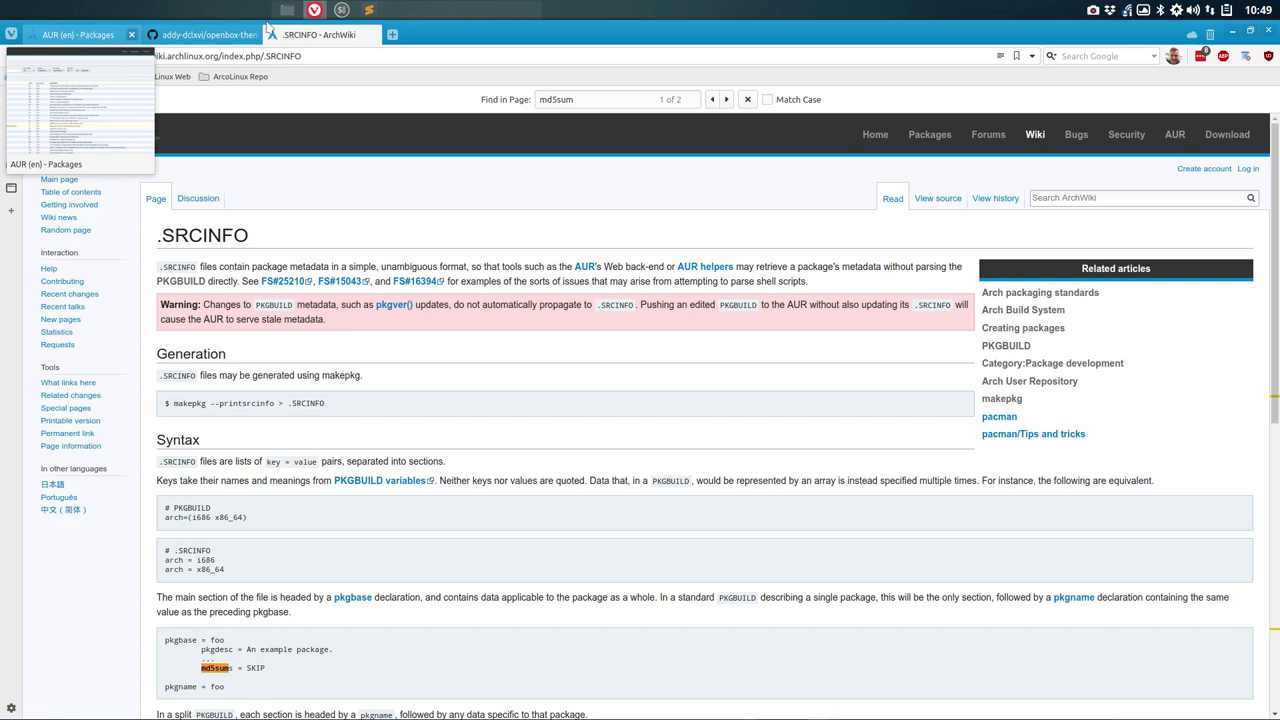
Step: Search Google for 'arch linux aur submit' in a new tab
{"action": "left_click", "coordinate": [395, 36]}
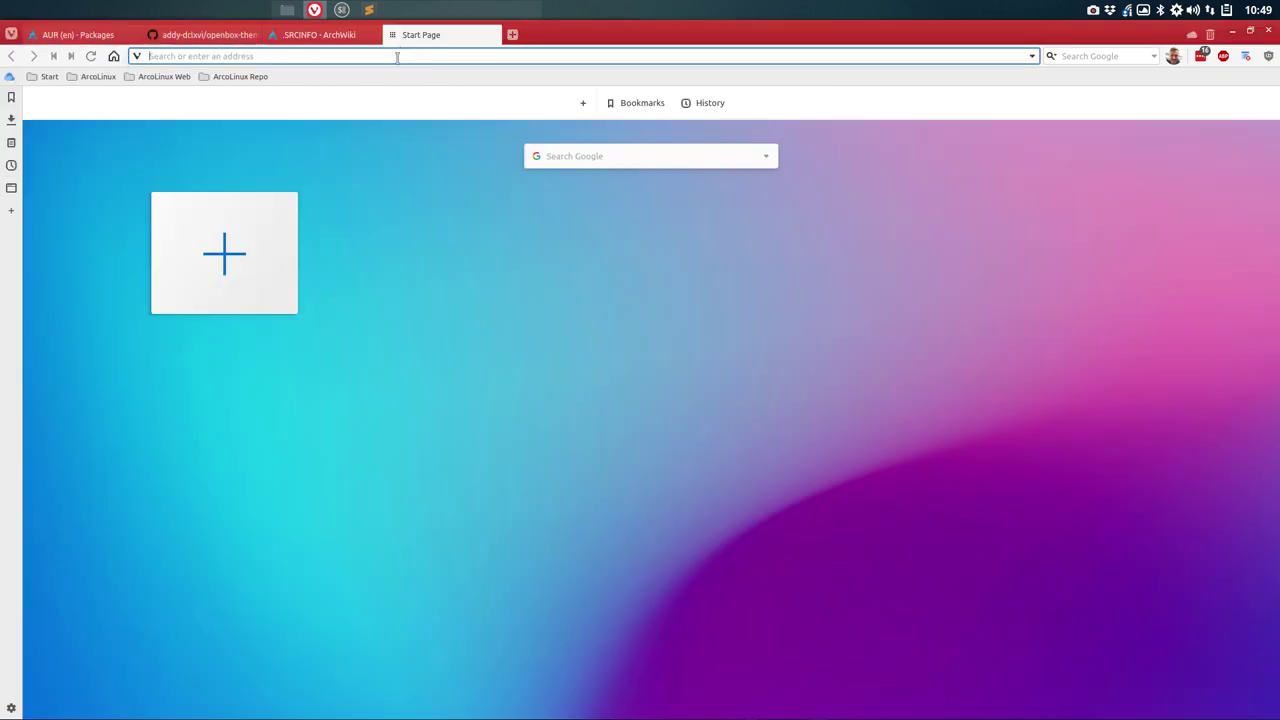
{"action": "type", "text": "a"}
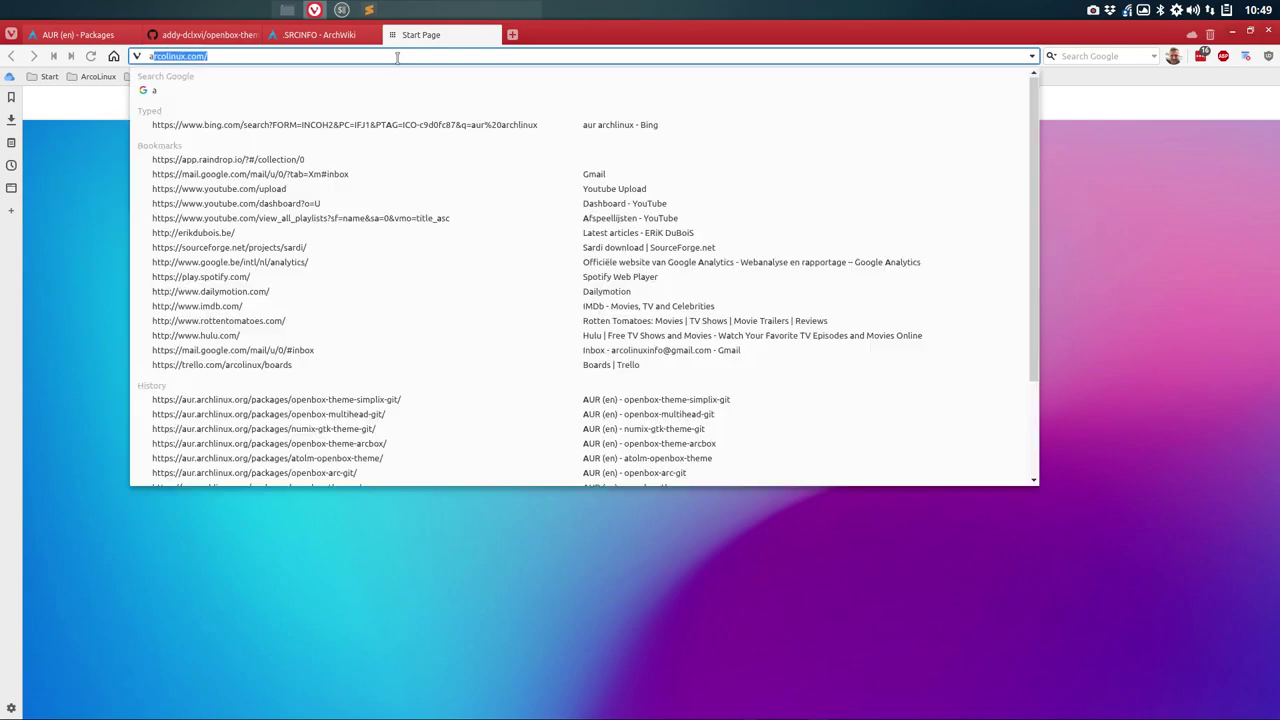
{"action": "type", "text": "rch"}
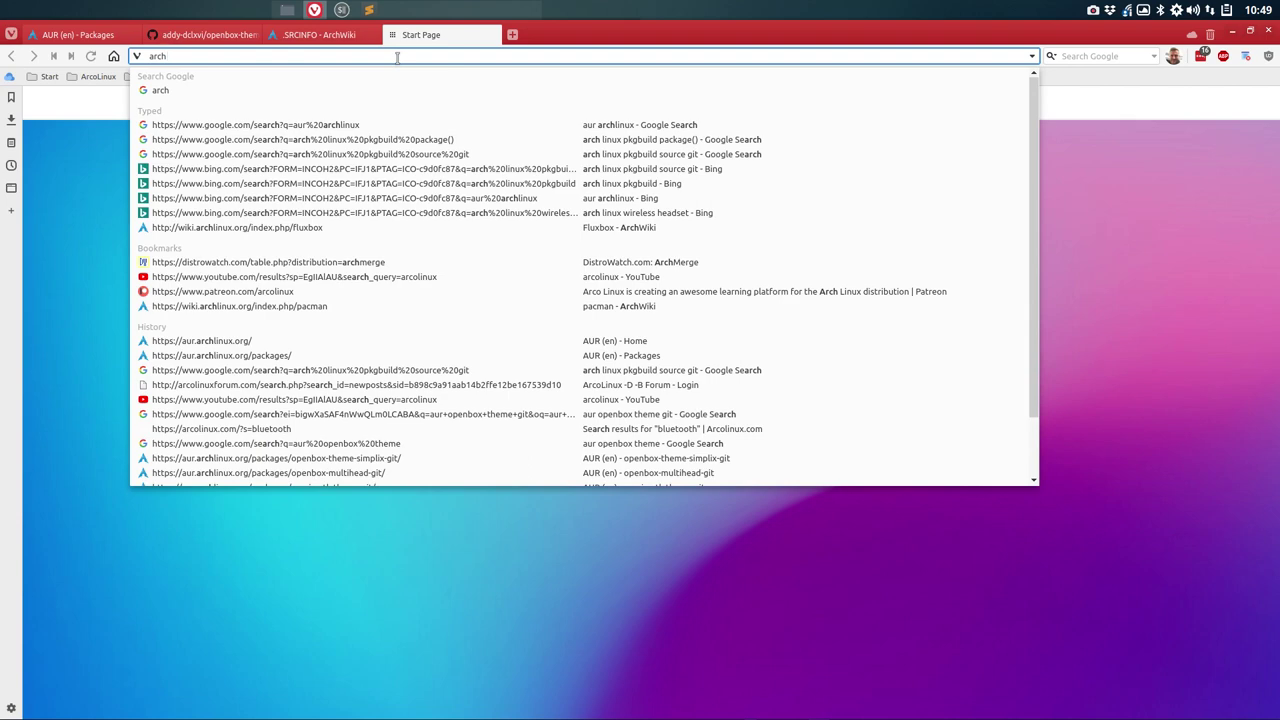
{"action": "type", "text": " linux"}
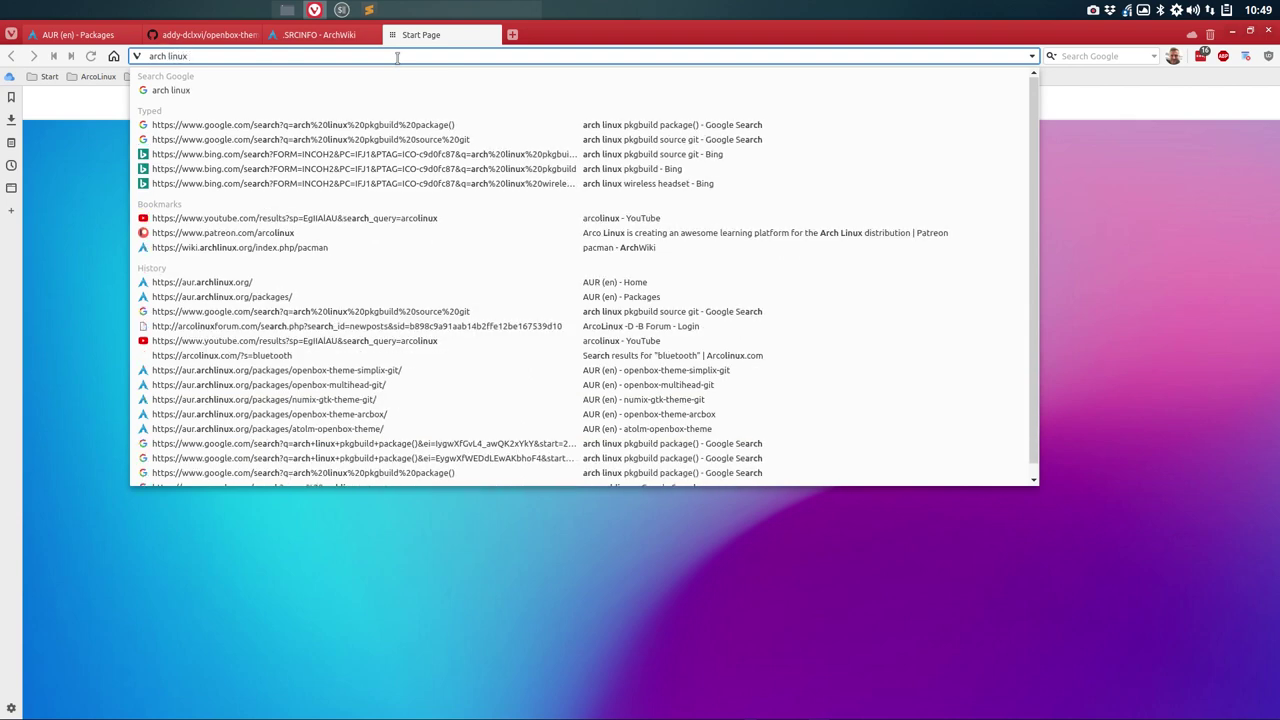
{"action": "type", "text": " aur "}
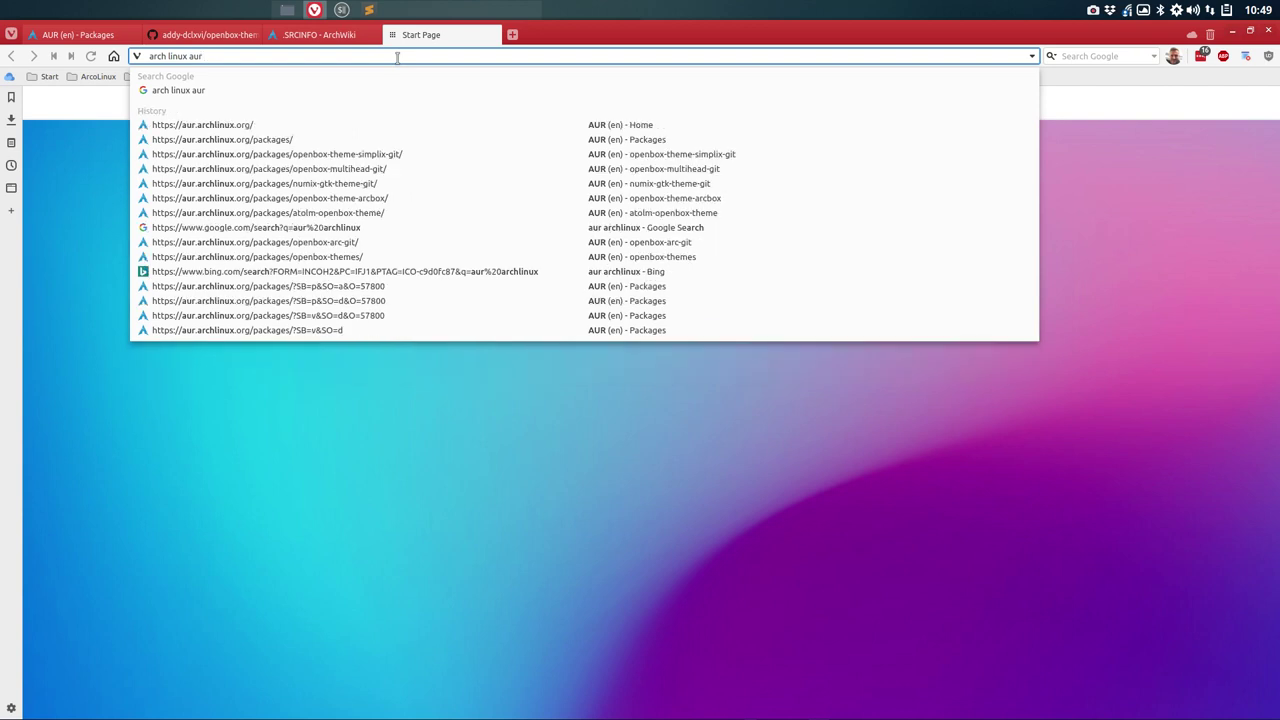
{"action": "type", "text": "submit"}
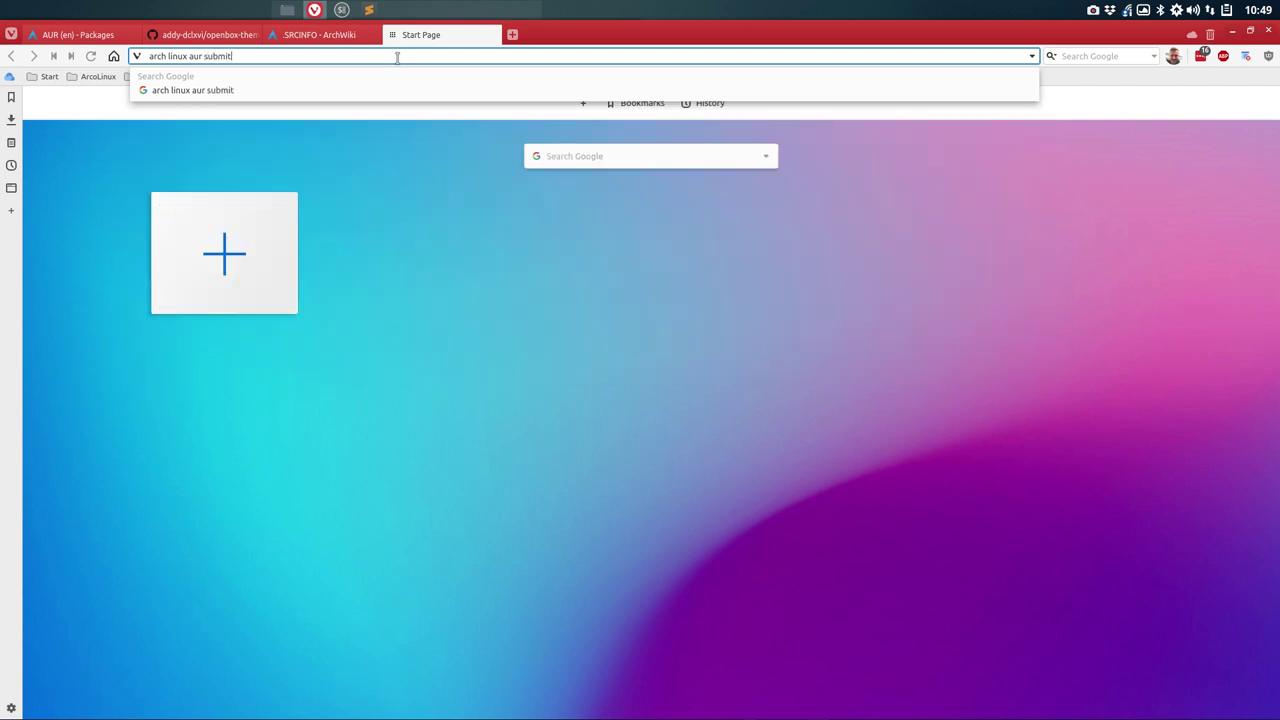
{"action": "key", "text": "Return"}
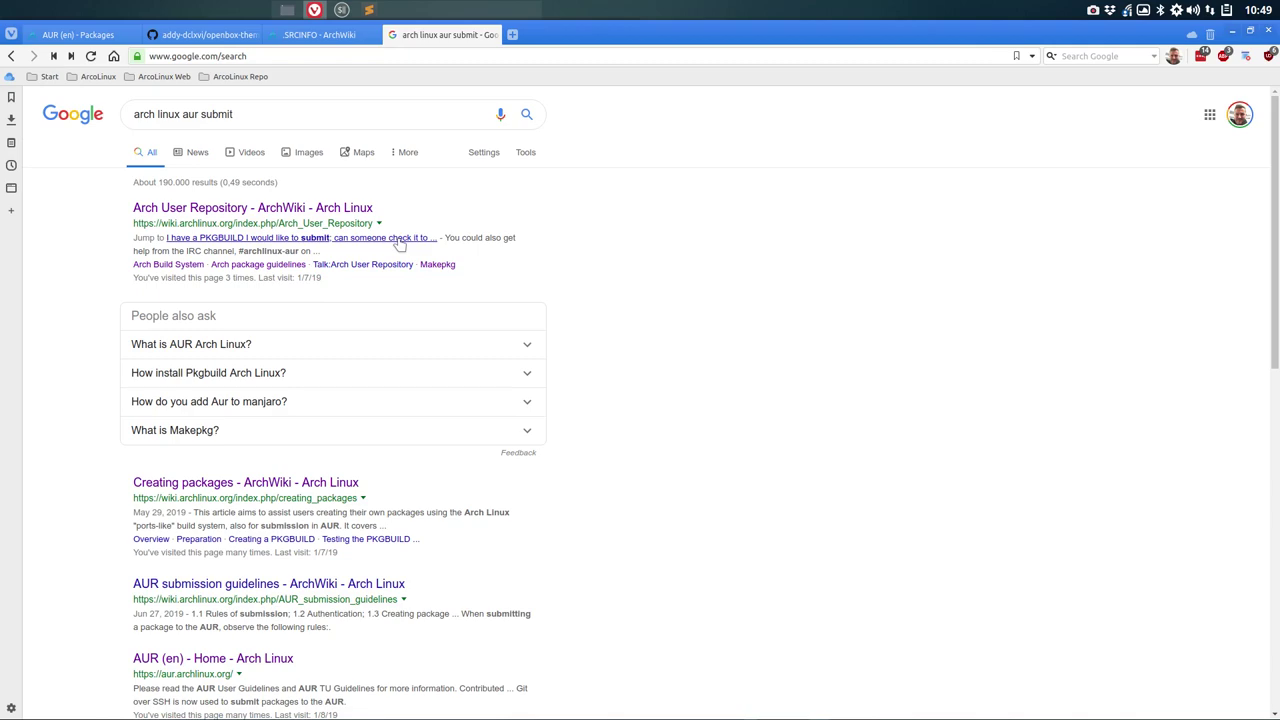
Step: Paste the ArchWiki AUR submission guidelines URL into the Sublime Text notes and save them
{"action": "left_click", "coordinate": [228, 588]}
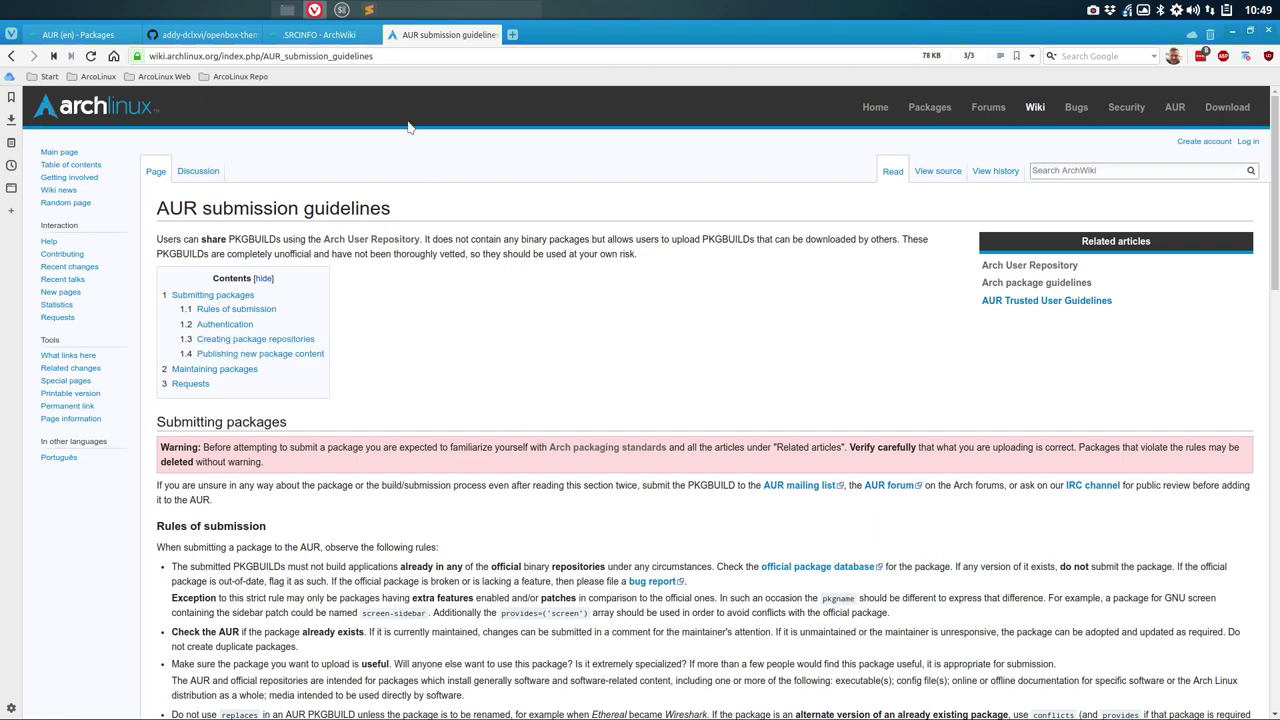
{"action": "left_click", "coordinate": [388, 57]}
{"action": "key", "text": "ctrl+c"}
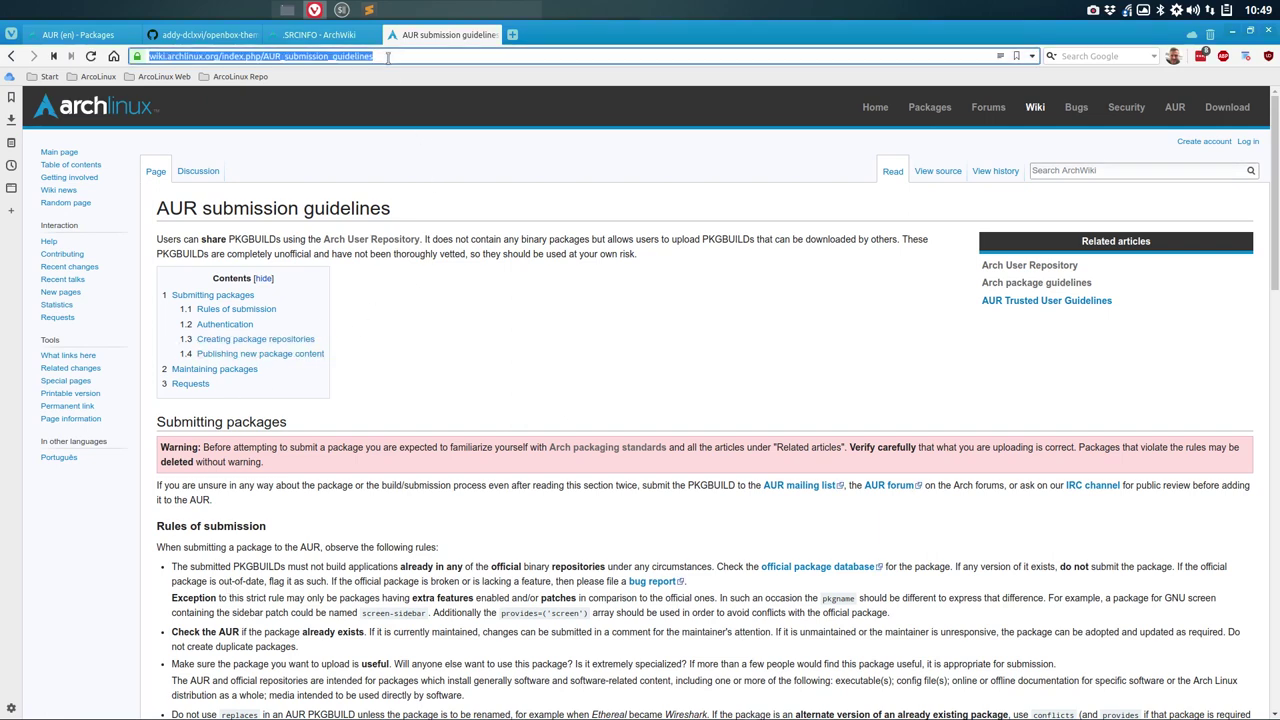
{"action": "left_click", "coordinate": [368, 9]}
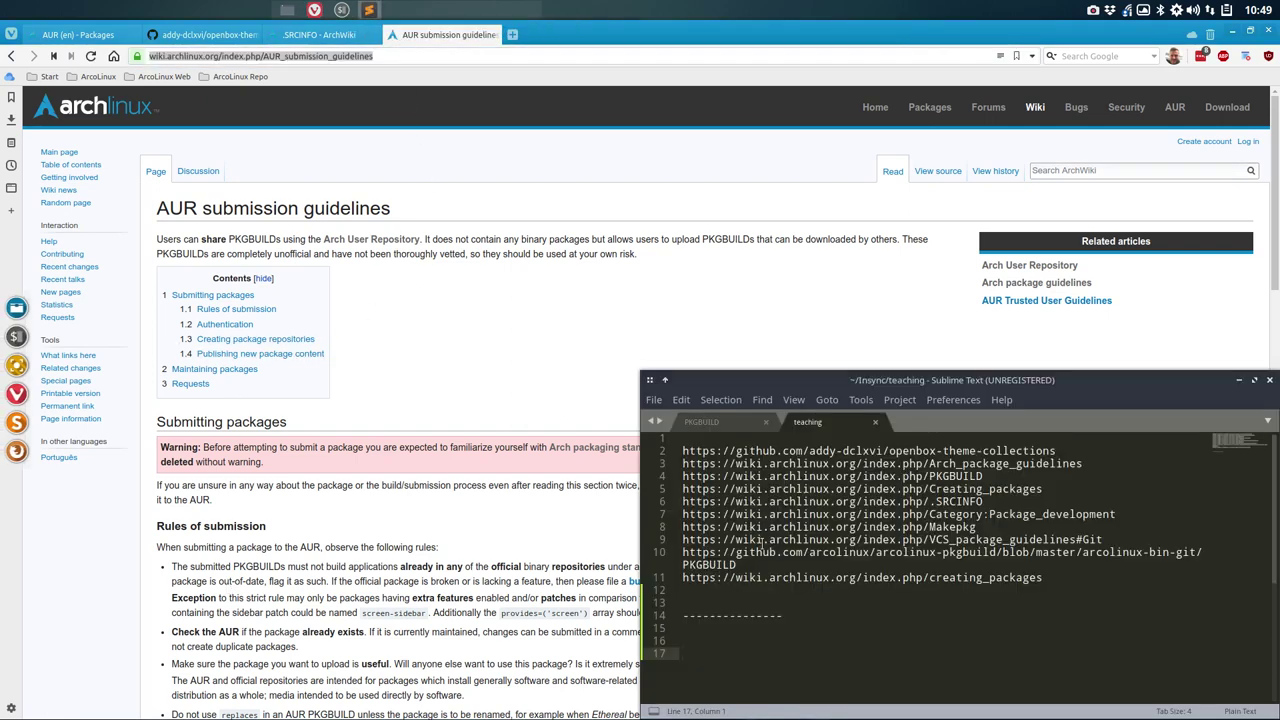
{"action": "key", "text": "ctrl+v"}
{"action": "key", "text": "ctrl+s"}
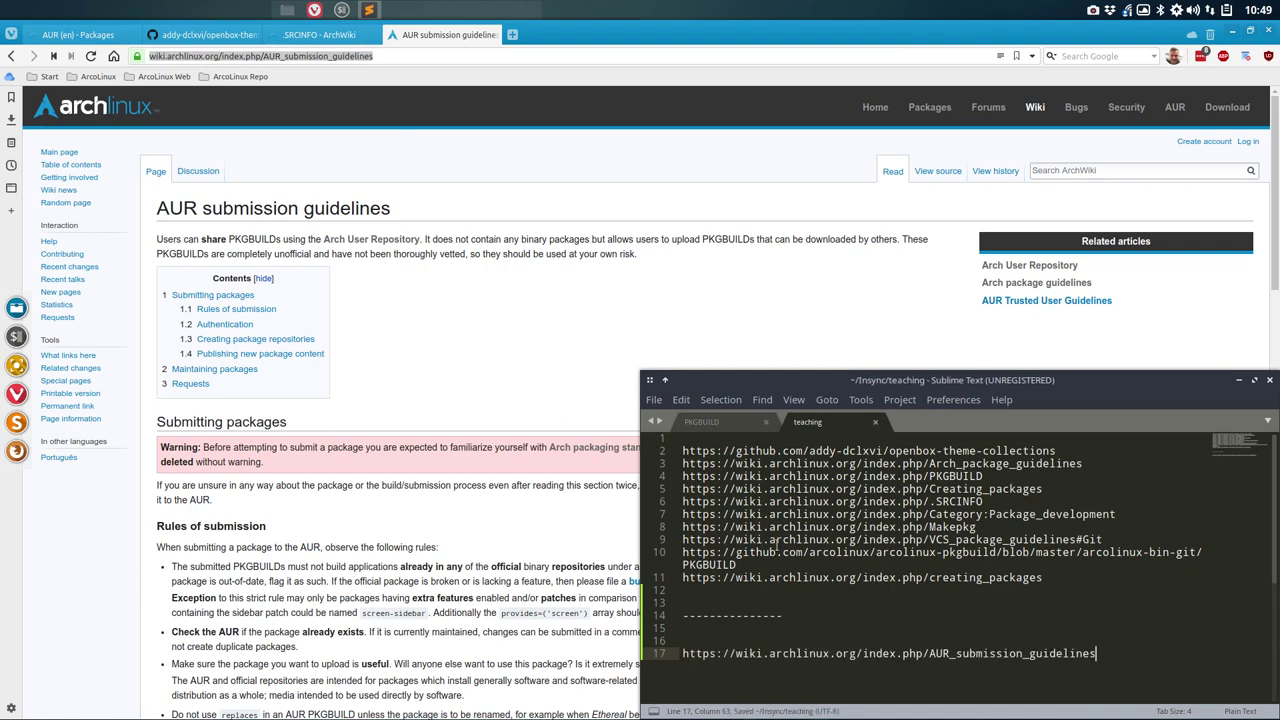
{"action": "key", "text": "Return"}
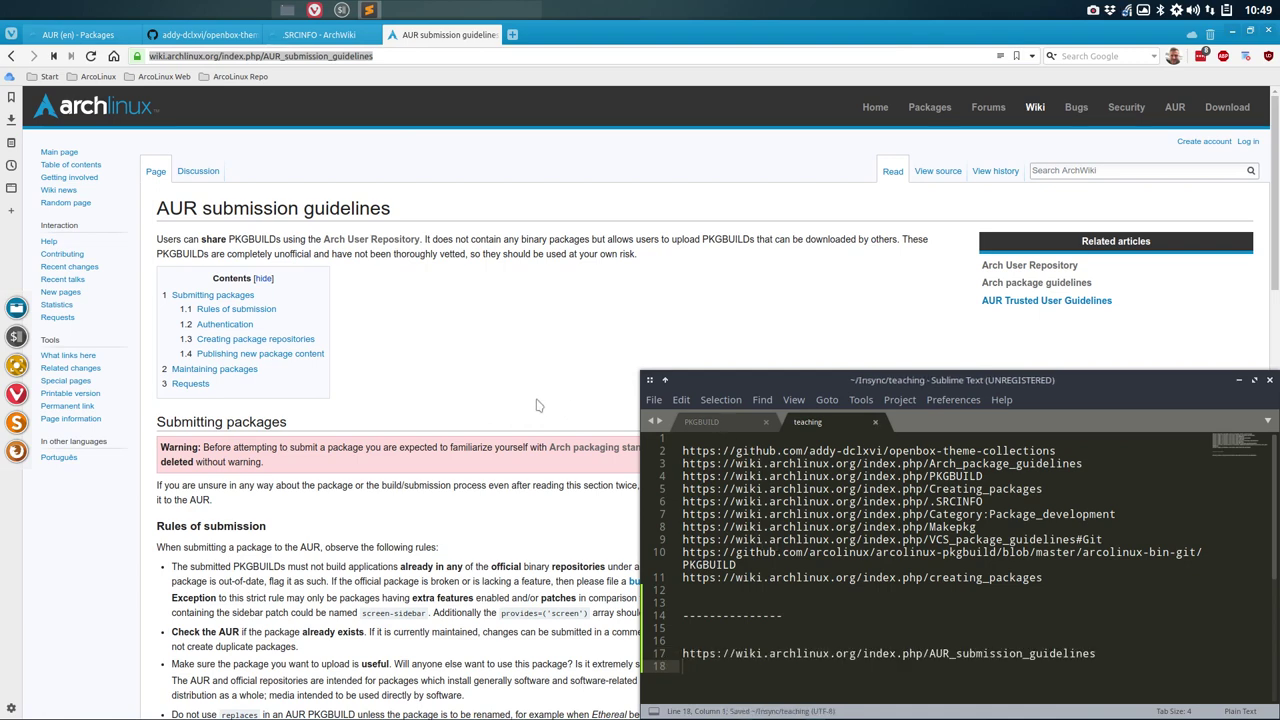
{"action": "left_click", "coordinate": [537, 404]}
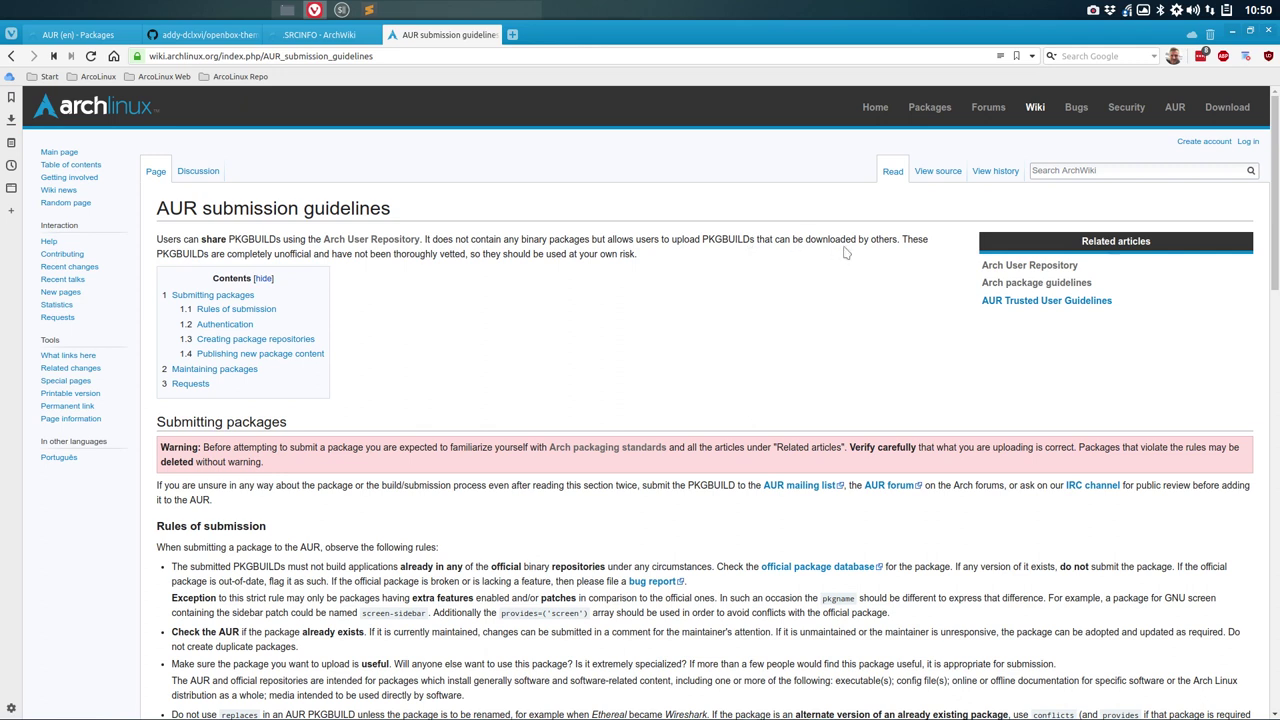
{"action": "double_click", "coordinate": [279, 254]}
{"action": "left_click", "coordinate": [279, 254]}
{"action": "left_click", "coordinate": [460, 289]}
{"action": "double_click", "coordinate": [420, 254]}
{"action": "double_click", "coordinate": [608, 254]}
{"action": "scroll", "coordinate": [371, 306], "scroll_direction": "down", "scroll_amount": 3}
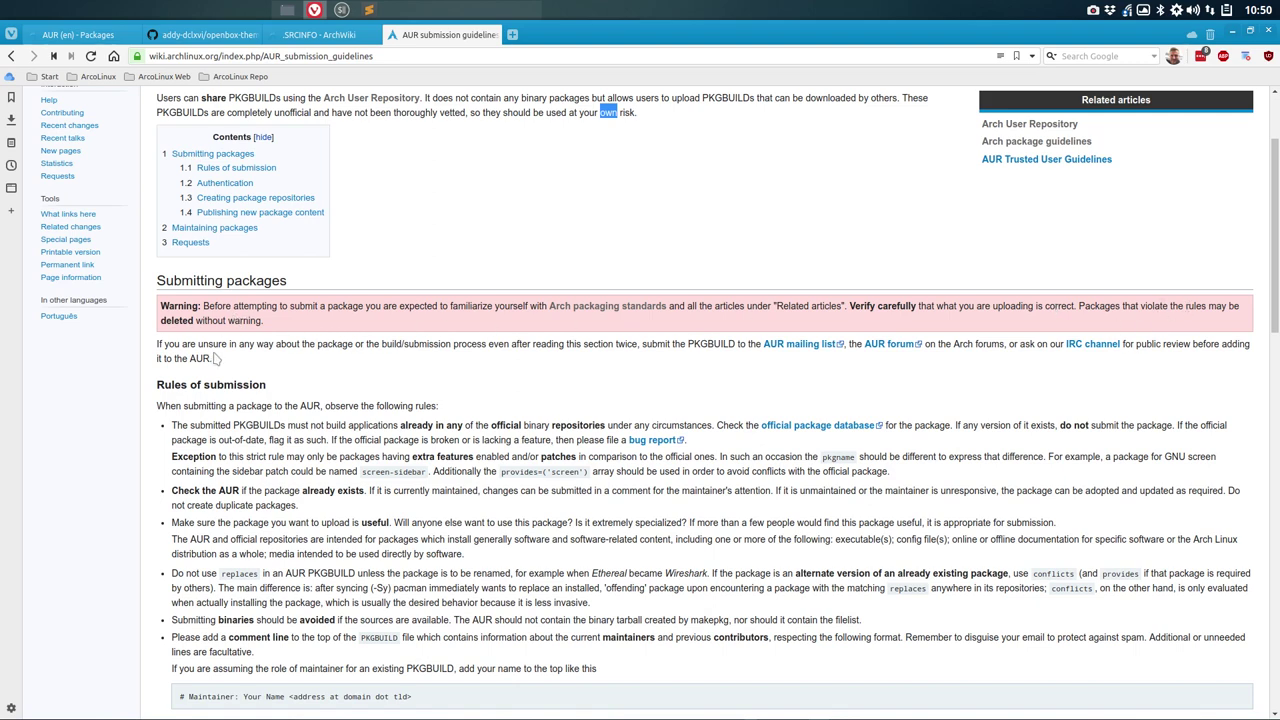
{"action": "scroll", "coordinate": [218, 360], "scroll_direction": "down", "scroll_amount": 3}
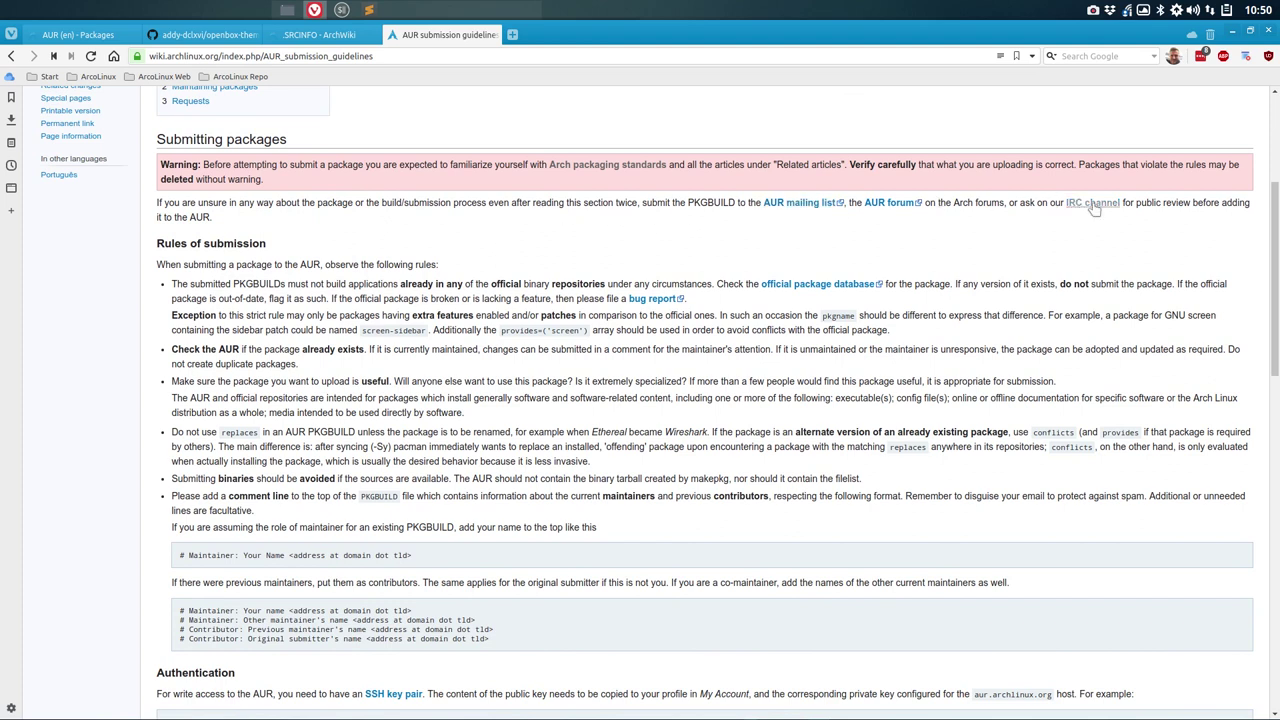
{"action": "scroll", "coordinate": [208, 250], "scroll_direction": "down", "scroll_amount": 3}
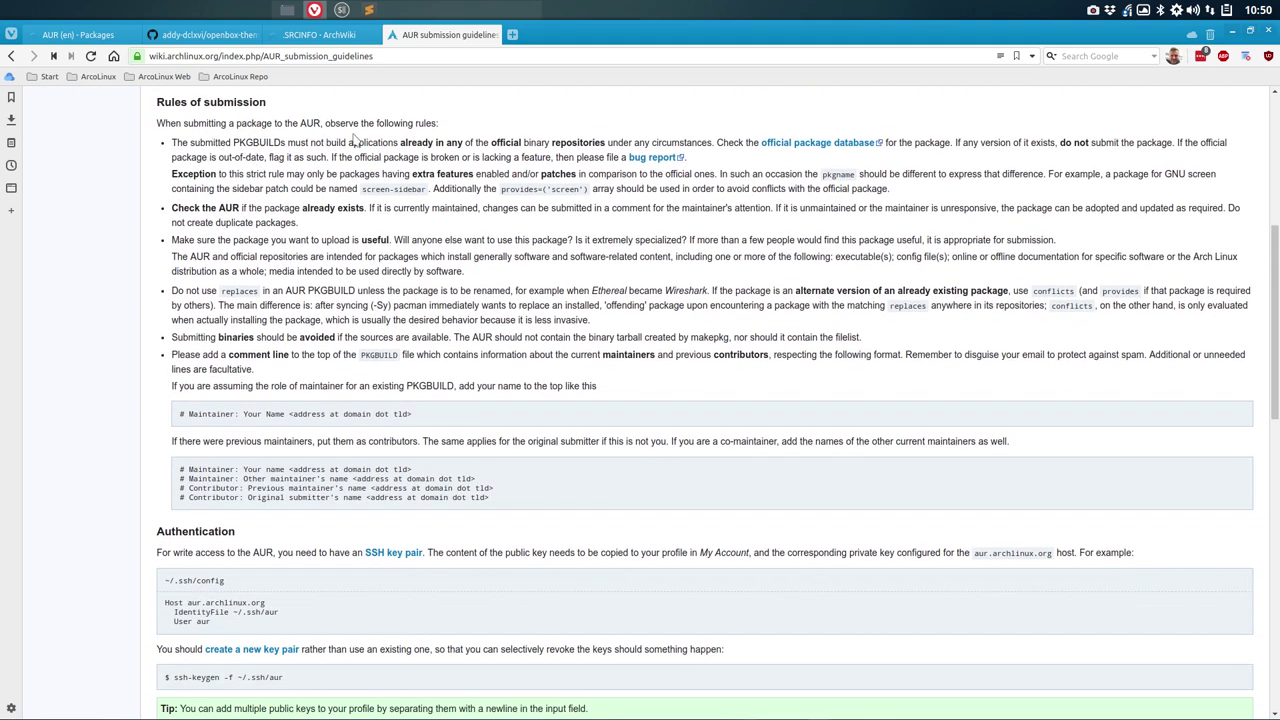
{"action": "double_click", "coordinate": [417, 143]}
{"action": "left_click", "coordinate": [504, 144]}
{"action": "left_click_drag", "start_coordinate": [1057, 143], "coordinate": [1169, 143]}
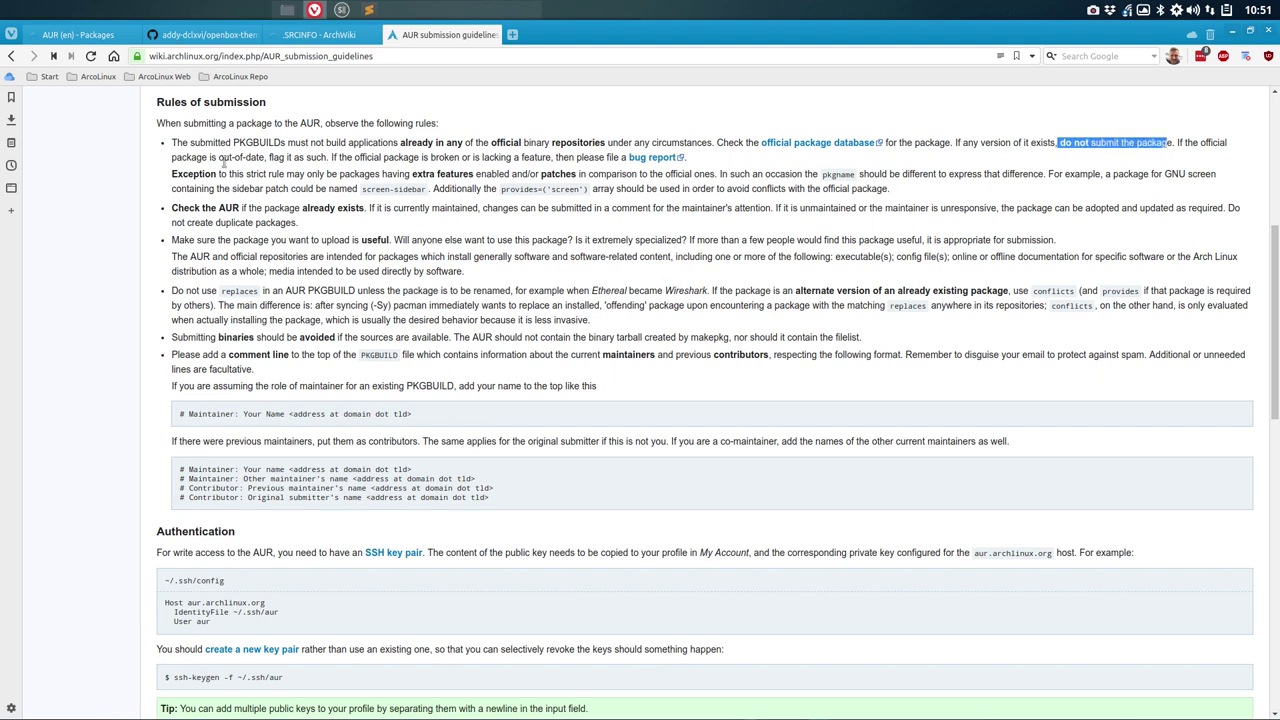
{"action": "left_click_drag", "start_coordinate": [174, 158], "coordinate": [326, 158]}
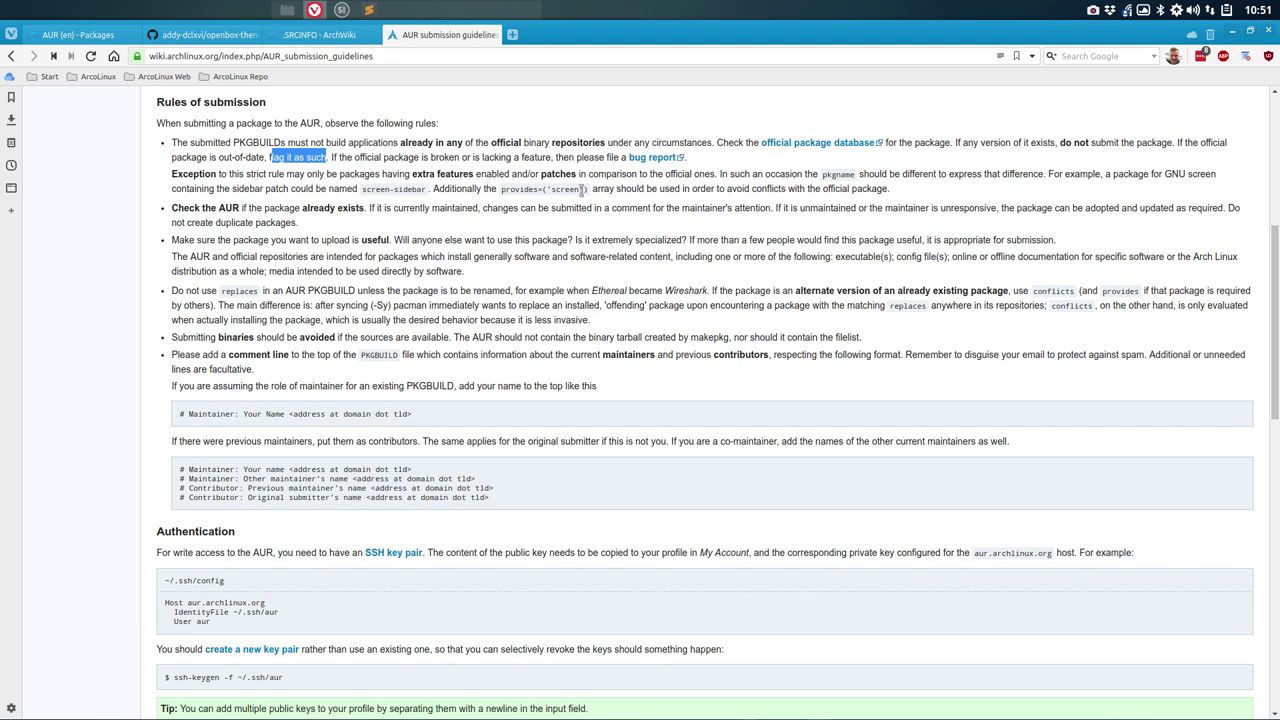
{"action": "double_click", "coordinate": [331, 208]}
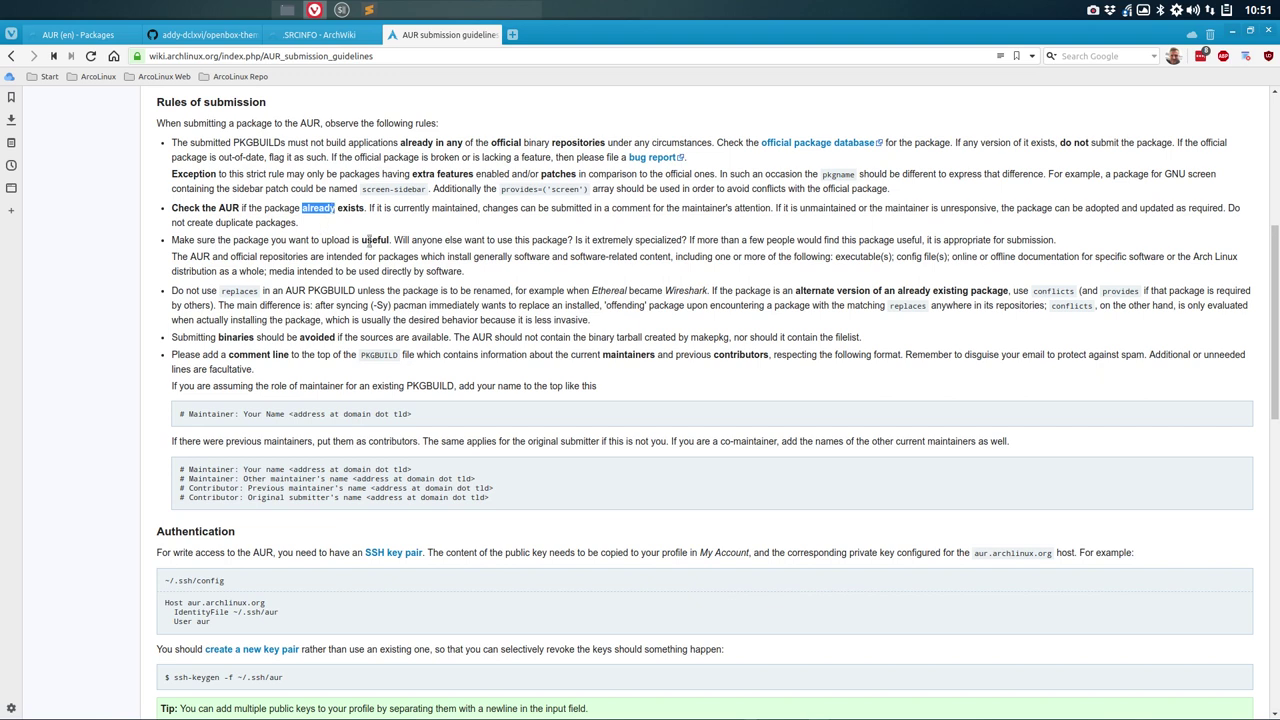
{"action": "double_click", "coordinate": [372, 240]}
{"action": "double_click", "coordinate": [239, 291]}
{"action": "double_click", "coordinate": [234, 337]}
{"action": "double_click", "coordinate": [314, 337]}
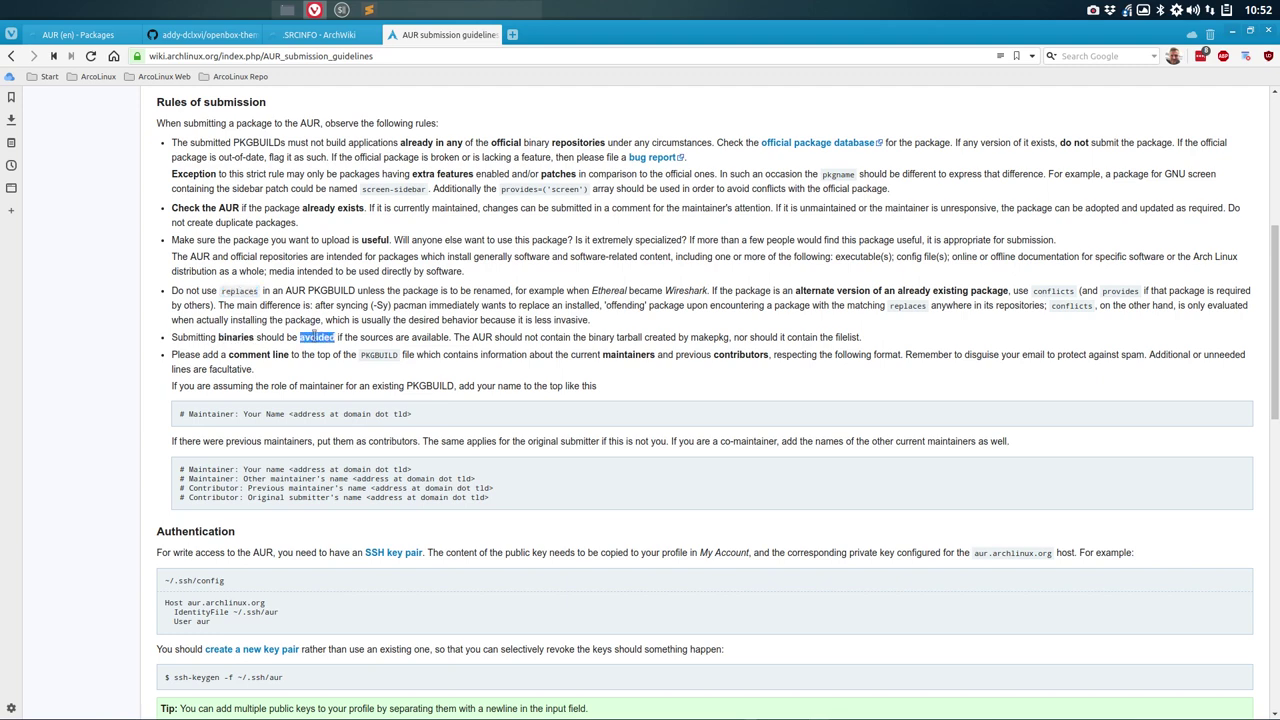
{"action": "scroll", "coordinate": [256, 282], "scroll_direction": "down", "scroll_amount": 3}
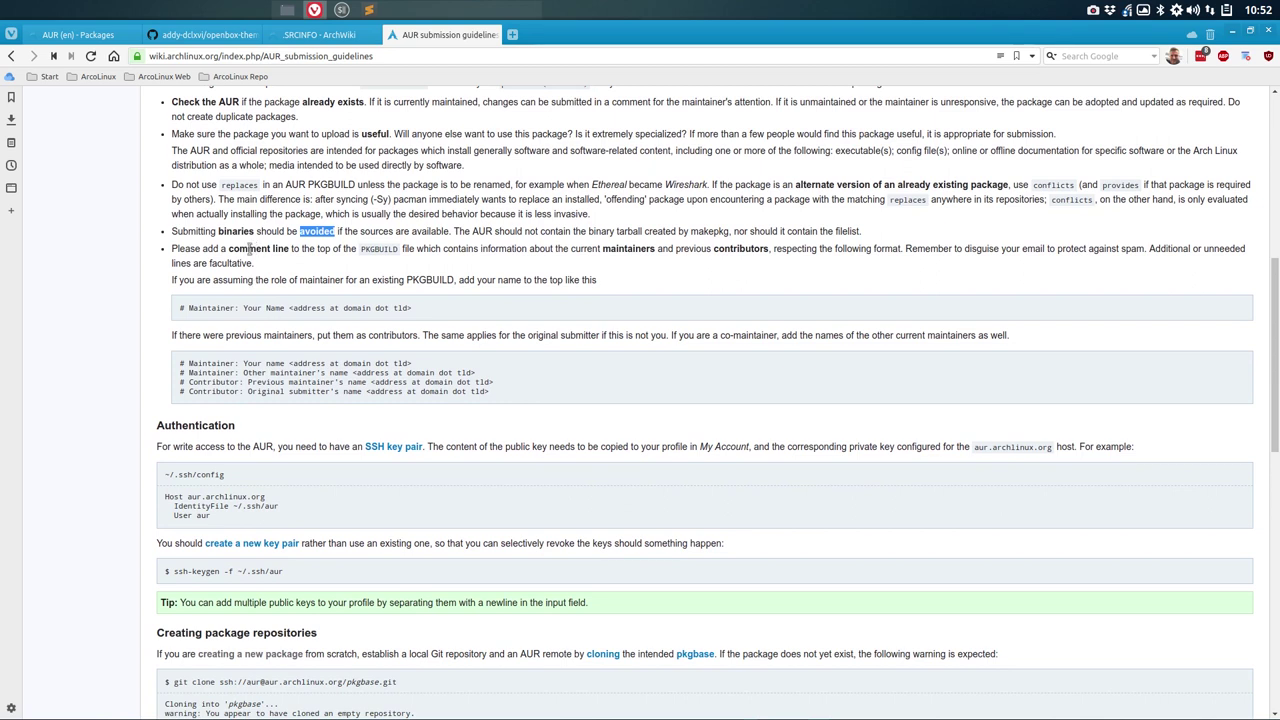
{"action": "double_click", "coordinate": [250, 249]}
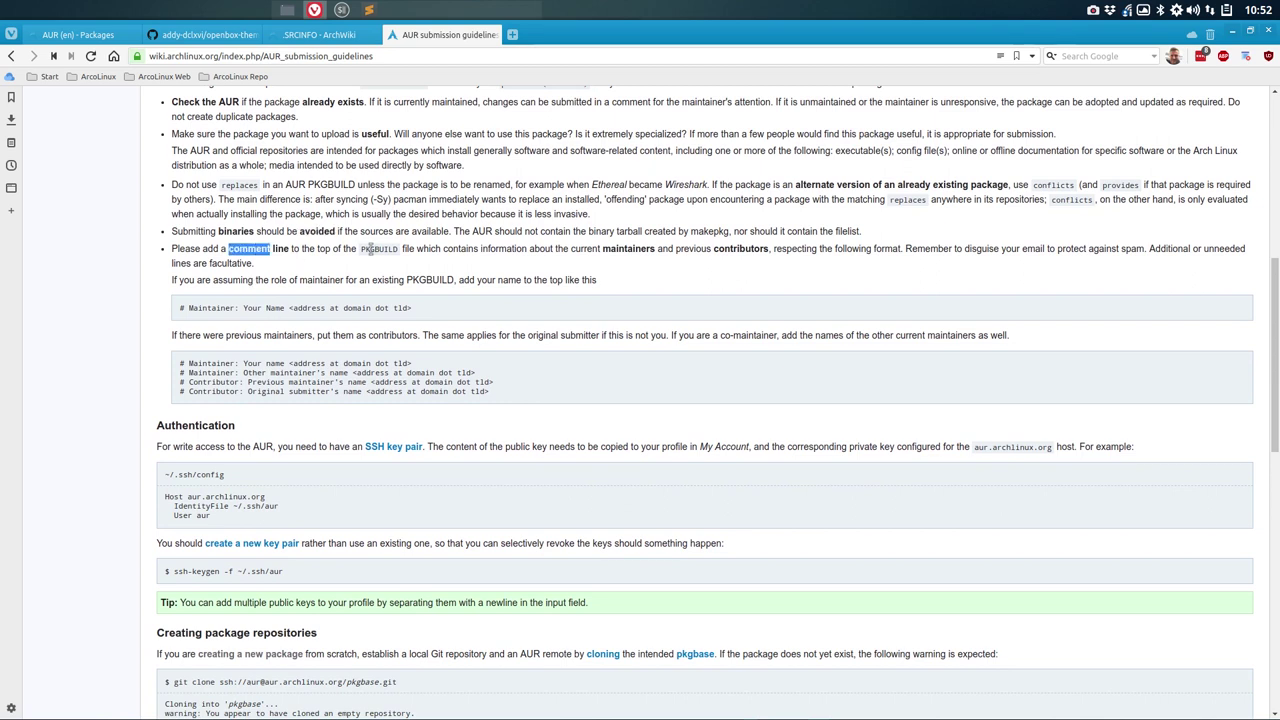
{"action": "left_click", "coordinate": [622, 247]}
{"action": "double_click", "coordinate": [624, 248]}
{"action": "double_click", "coordinate": [745, 248]}
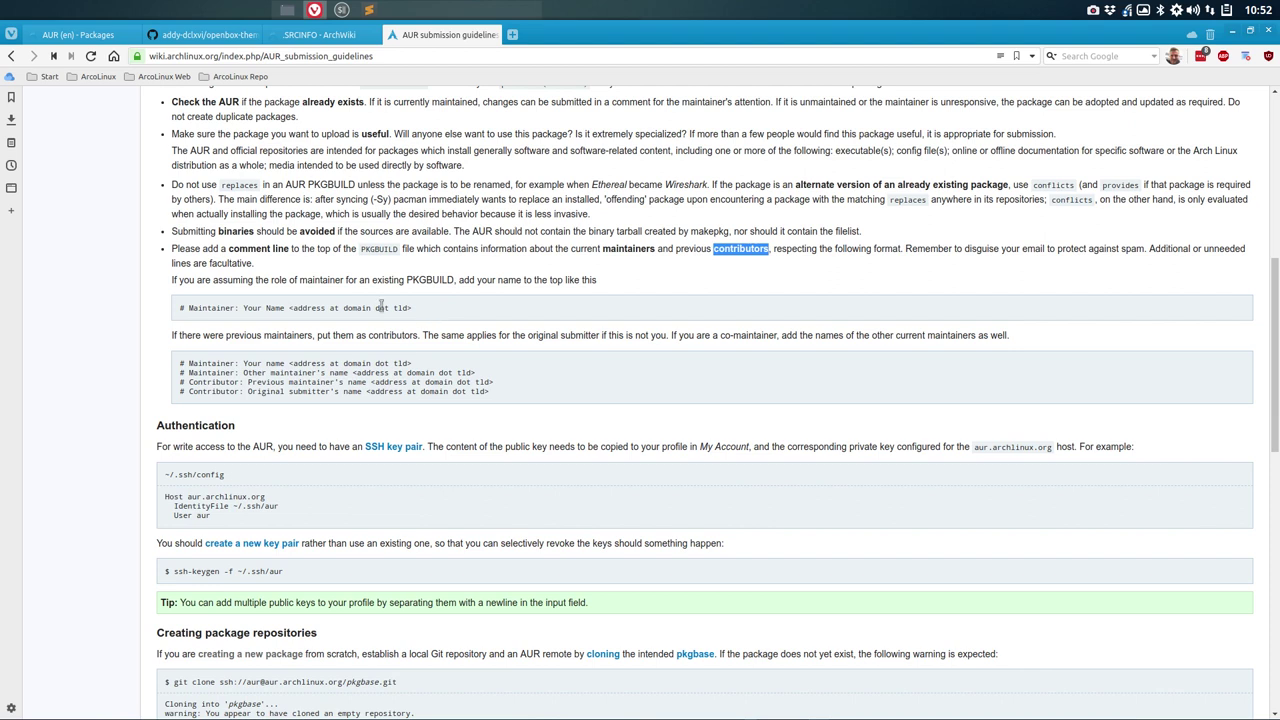
{"action": "left_click", "coordinate": [366, 305]}
{"action": "double_click", "coordinate": [381, 307]}
{"action": "double_click", "coordinate": [335, 307]}
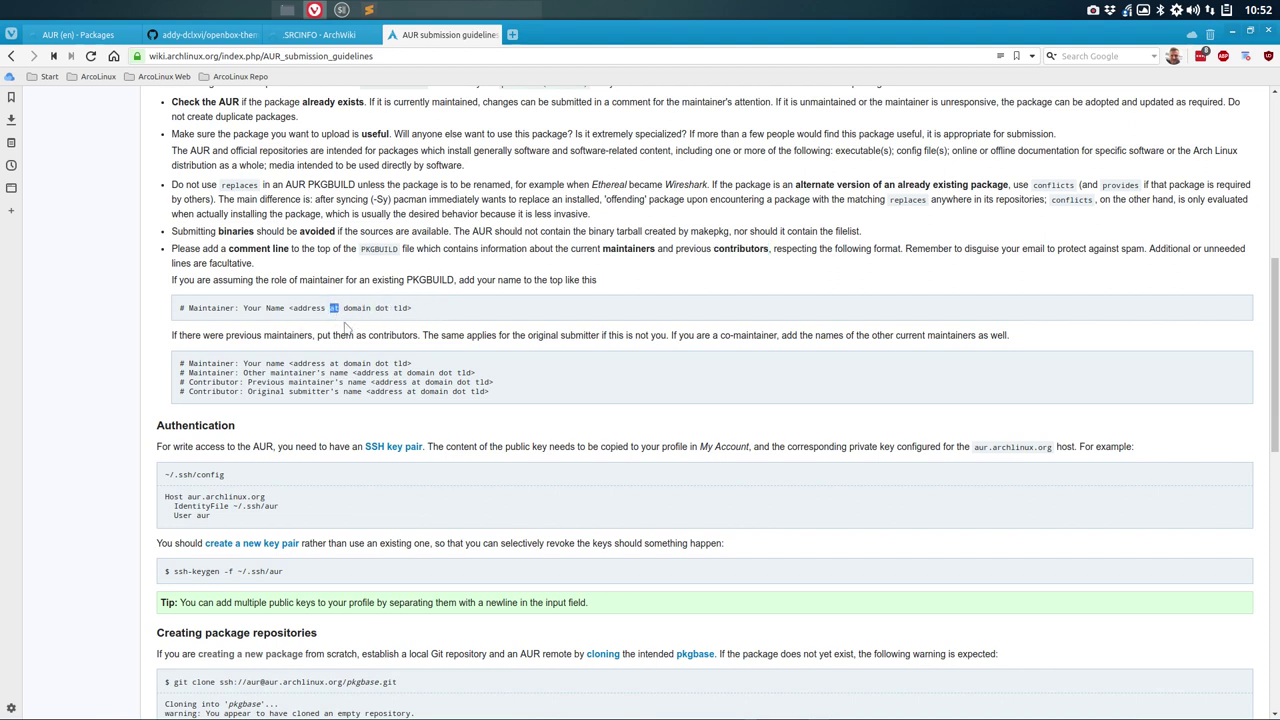
{"action": "scroll", "coordinate": [345, 325], "scroll_direction": "down", "scroll_amount": 1}
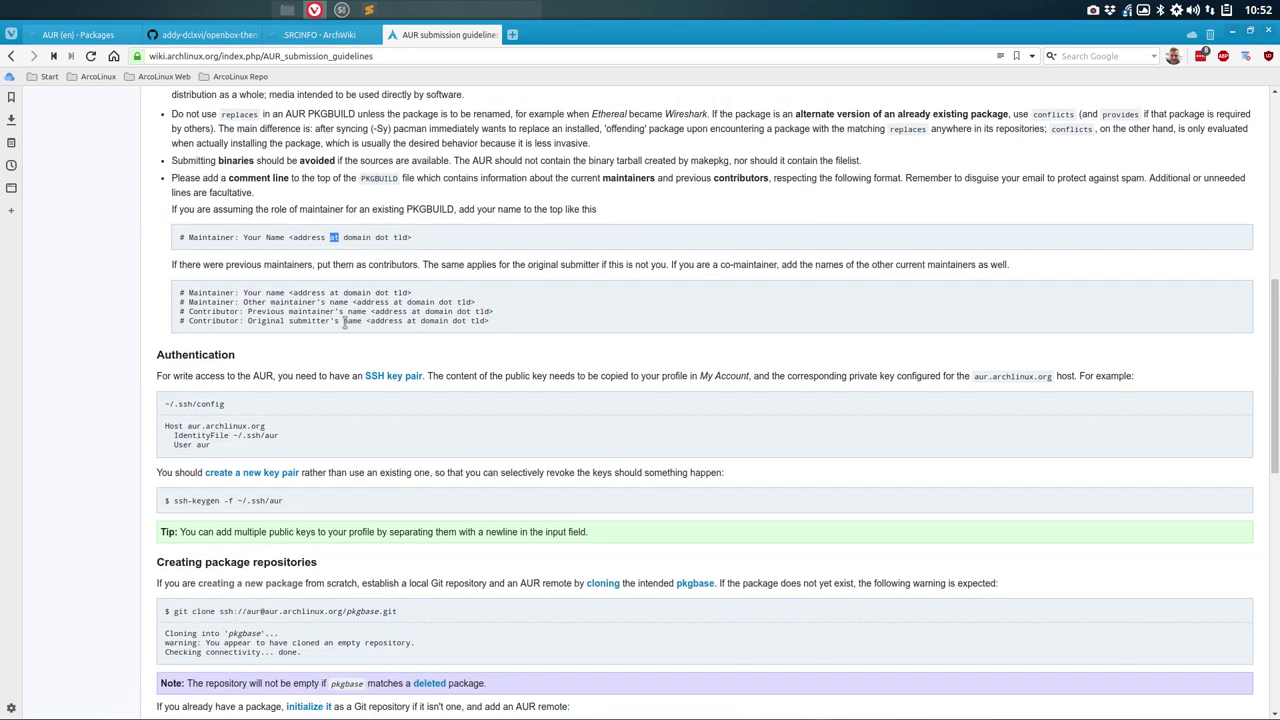
{"action": "scroll", "coordinate": [345, 323], "scroll_direction": "down", "scroll_amount": 2}
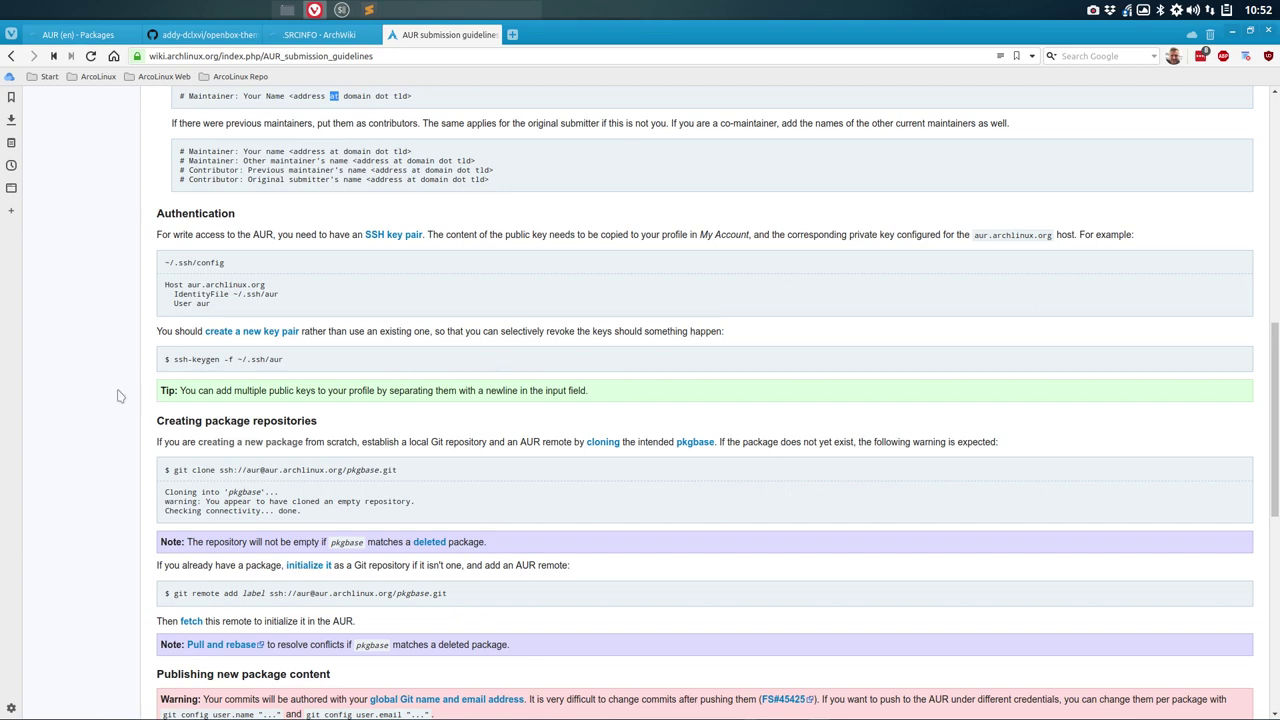
{"action": "scroll", "coordinate": [118, 396], "scroll_direction": "down", "scroll_amount": 2}
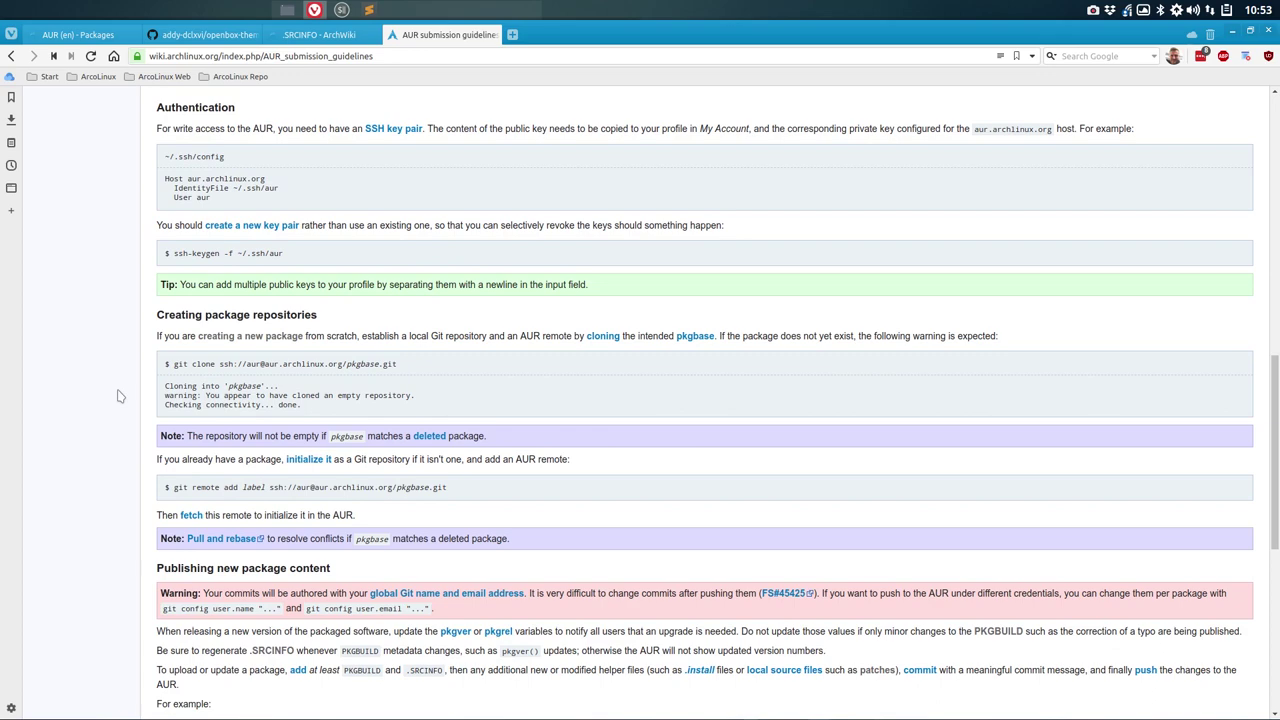
{"action": "scroll", "coordinate": [118, 396], "scroll_direction": "down", "scroll_amount": 5}
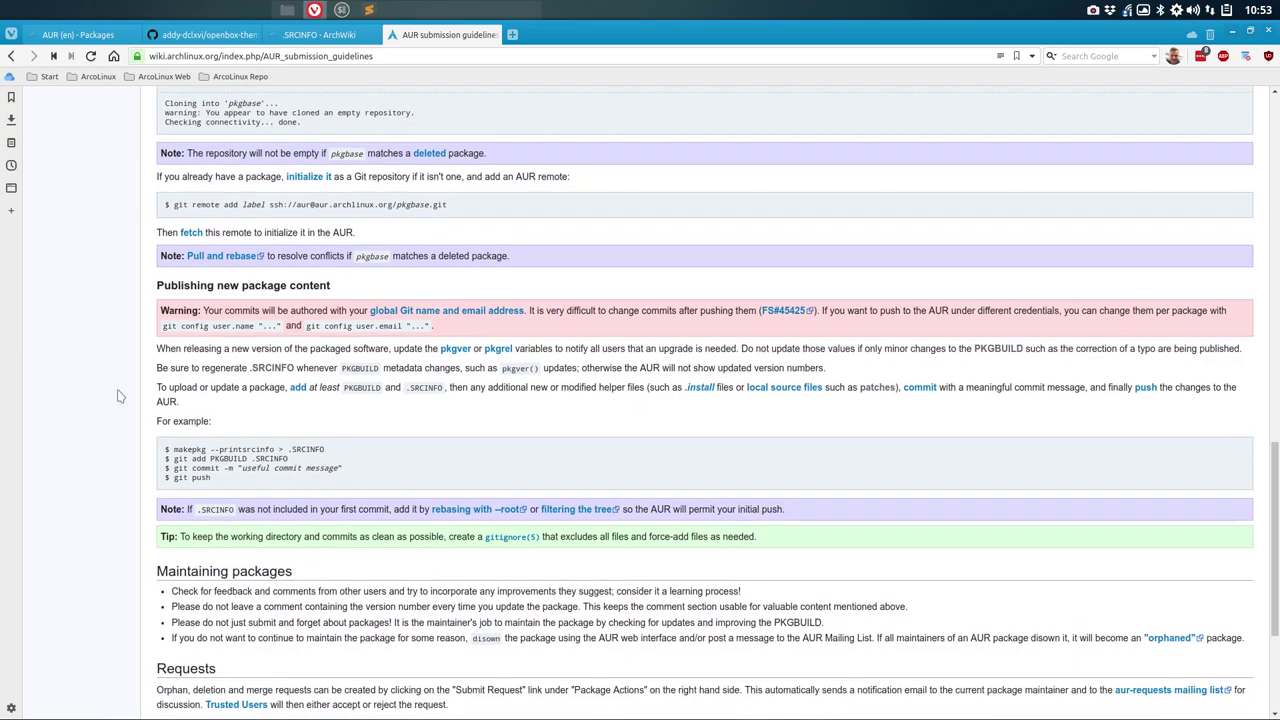
{"action": "scroll", "coordinate": [118, 396], "scroll_direction": "down", "scroll_amount": 4}
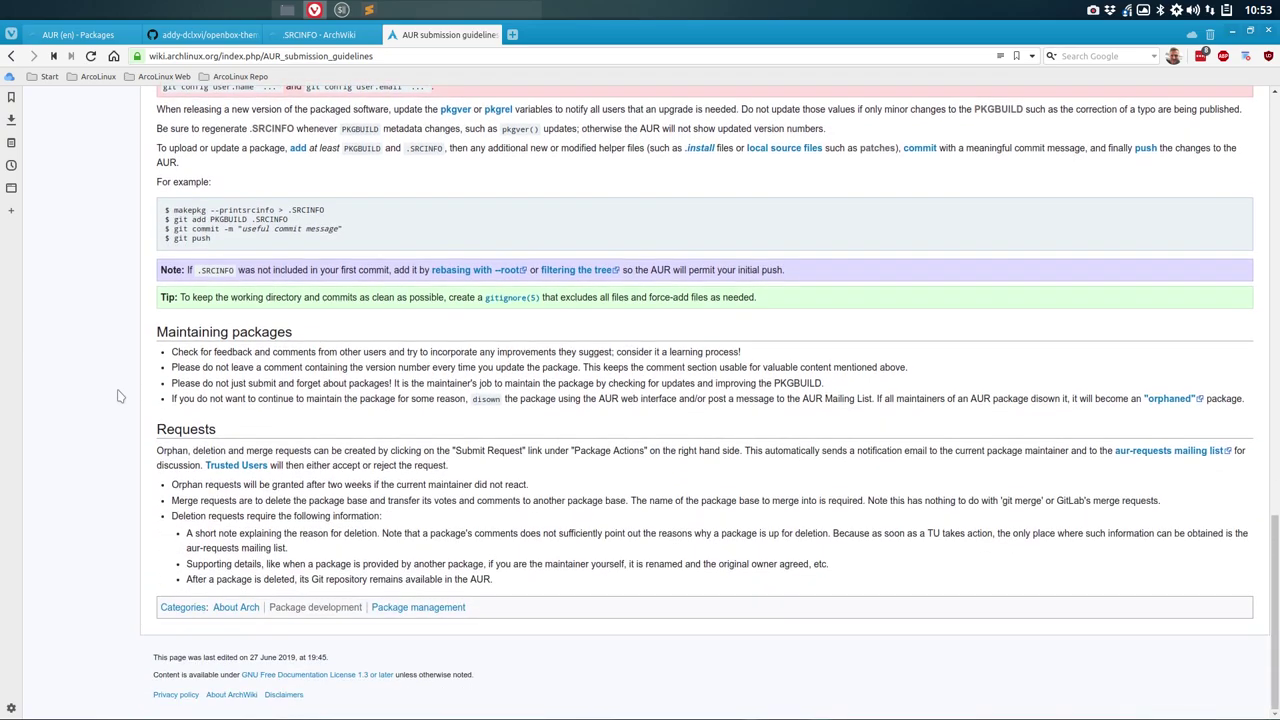
{"action": "scroll", "coordinate": [118, 396], "scroll_direction": "up", "scroll_amount": 15}
{"action": "scroll", "coordinate": [118, 396], "scroll_direction": "down", "scroll_amount": 8}
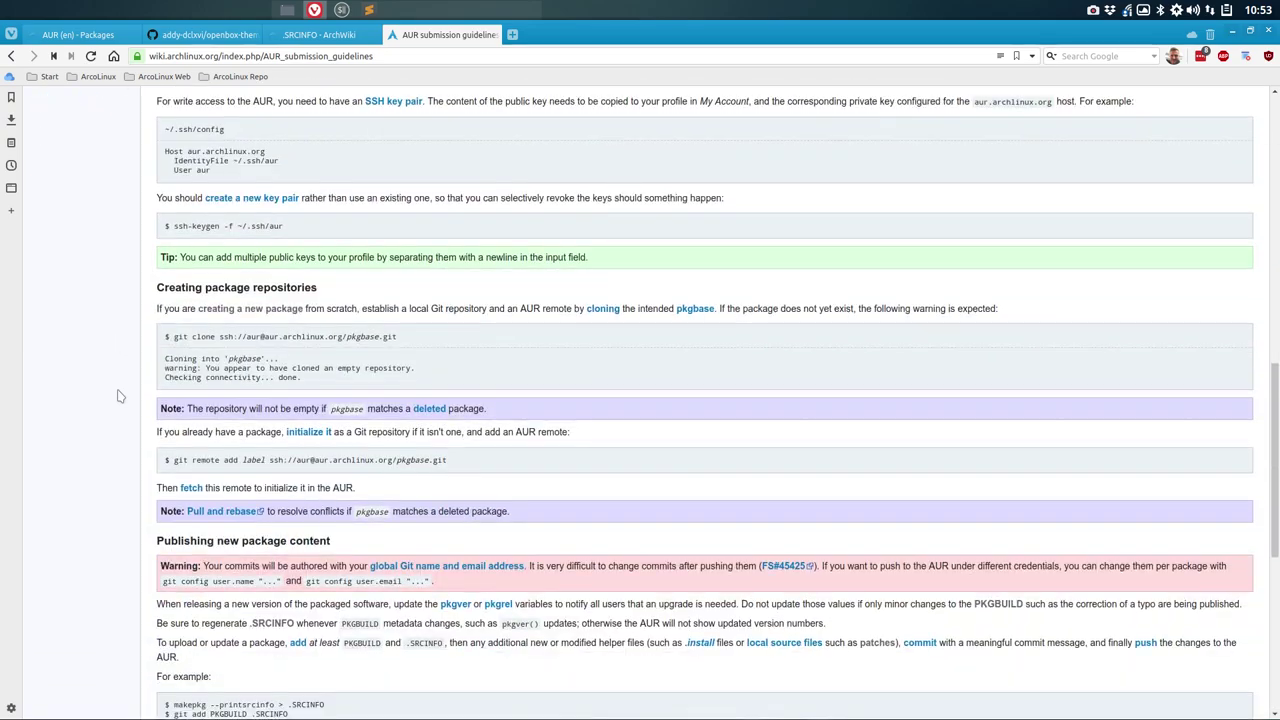
{"action": "scroll", "coordinate": [118, 396], "scroll_direction": "up", "scroll_amount": 1}
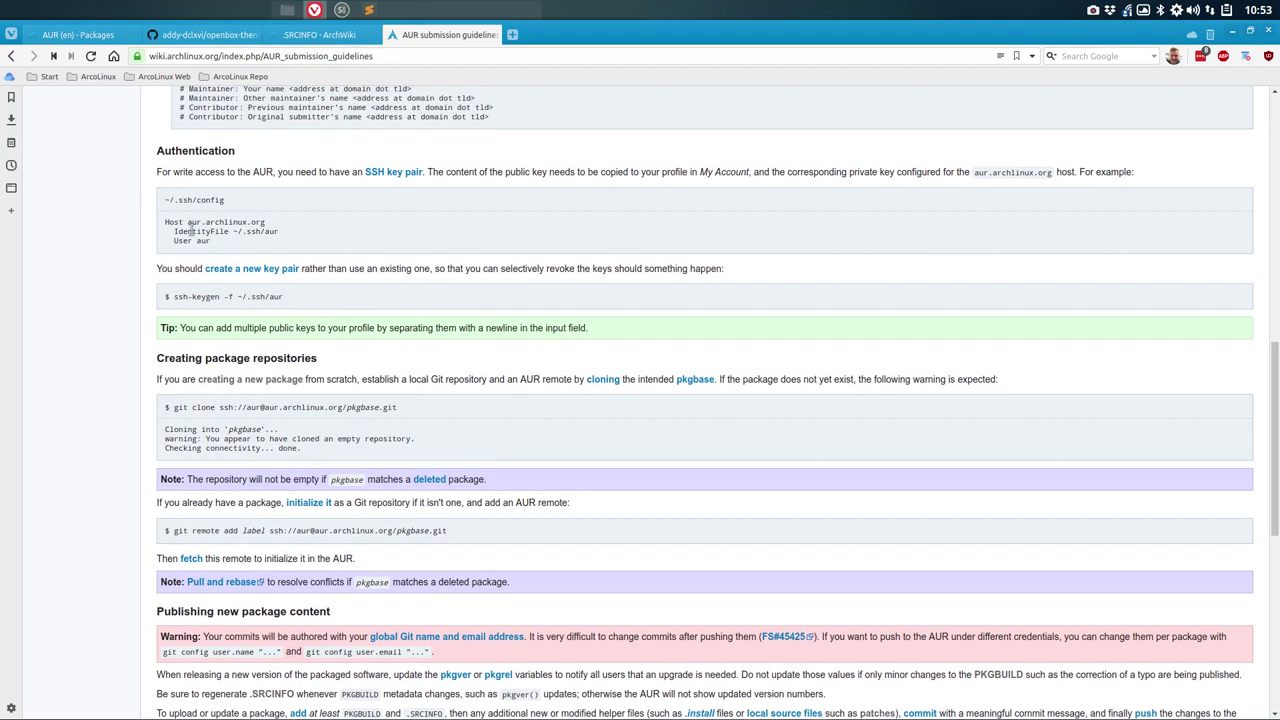
{"action": "double_click", "coordinate": [182, 172]}
{"action": "double_click", "coordinate": [262, 172]}
Step: Open the SSH key pair link in a new tab and scroll through the article
{"action": "right_click", "coordinate": [387, 176]}
{"action": "left_click", "coordinate": [449, 187]}
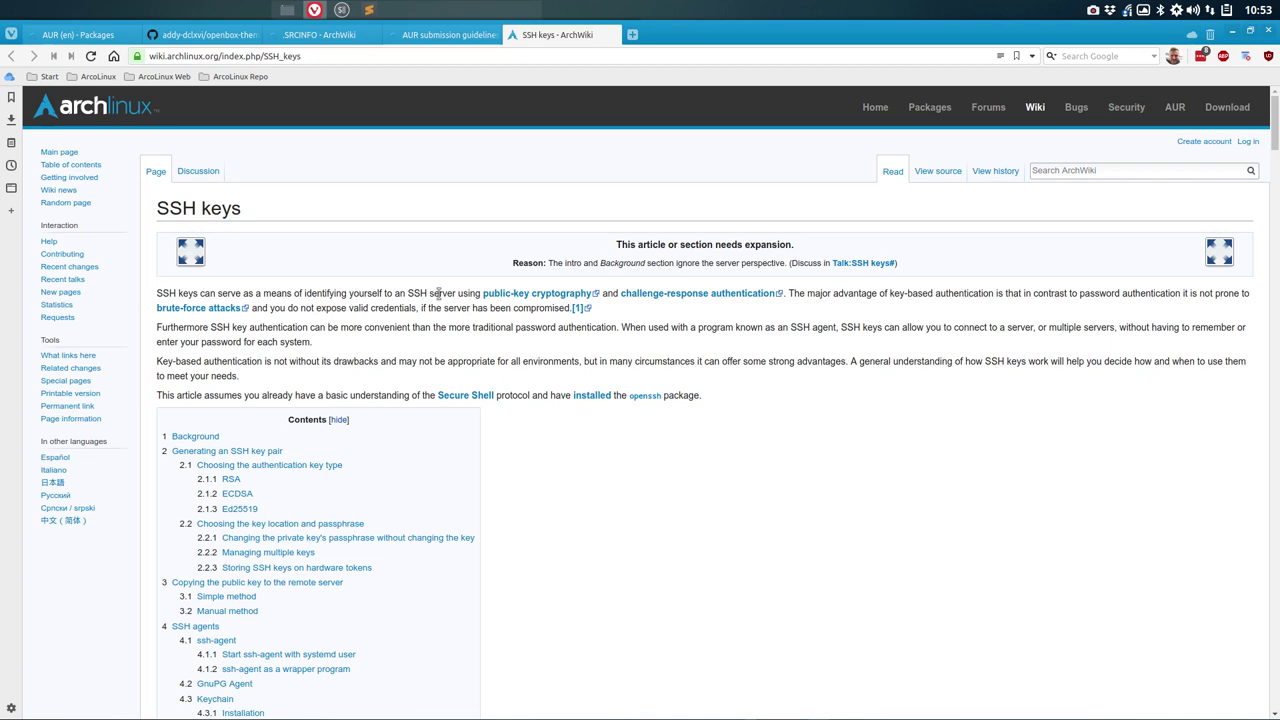
{"action": "scroll", "coordinate": [438, 293], "scroll_direction": "down", "scroll_amount": 2}
{"action": "scroll", "coordinate": [440, 300], "scroll_direction": "down", "scroll_amount": 1}
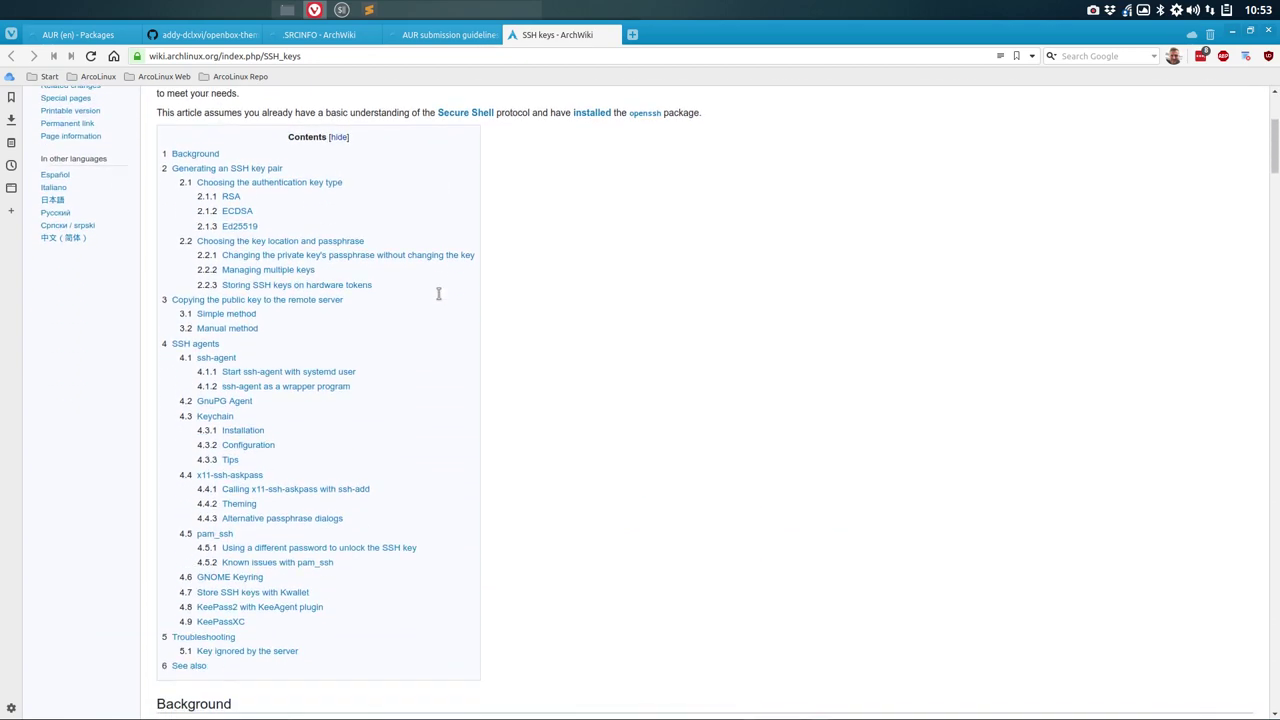
{"action": "scroll", "coordinate": [440, 300], "scroll_direction": "down", "scroll_amount": 3}
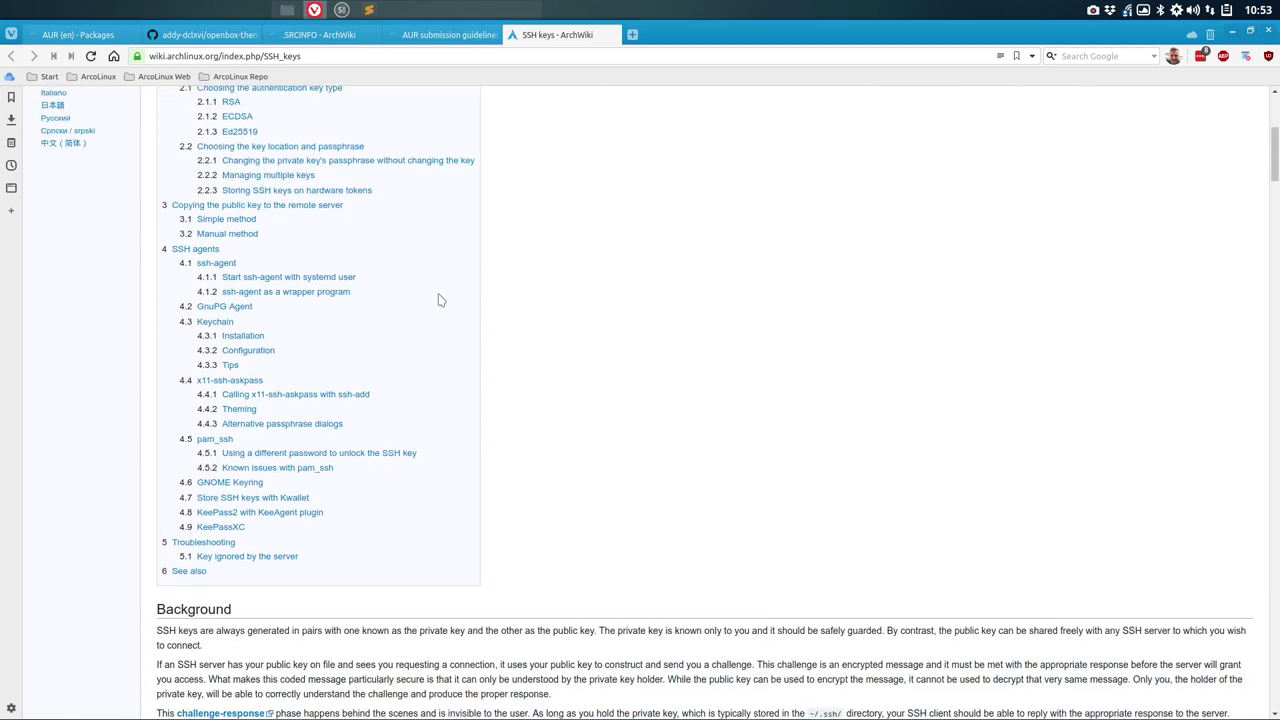
{"action": "scroll", "coordinate": [440, 300], "scroll_direction": "down", "scroll_amount": 2}
{"action": "scroll", "coordinate": [438, 293], "scroll_direction": "down", "scroll_amount": 2}
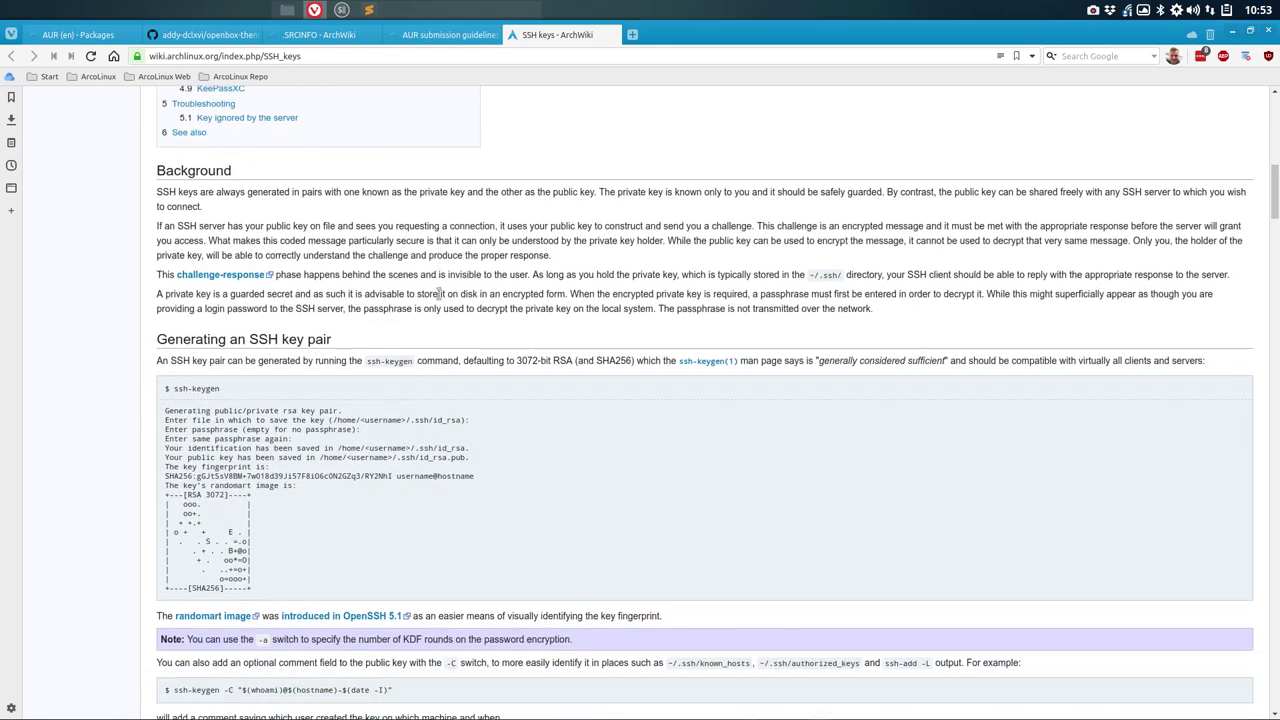
{"action": "scroll", "coordinate": [438, 293], "scroll_direction": "up", "scroll_amount": 1}
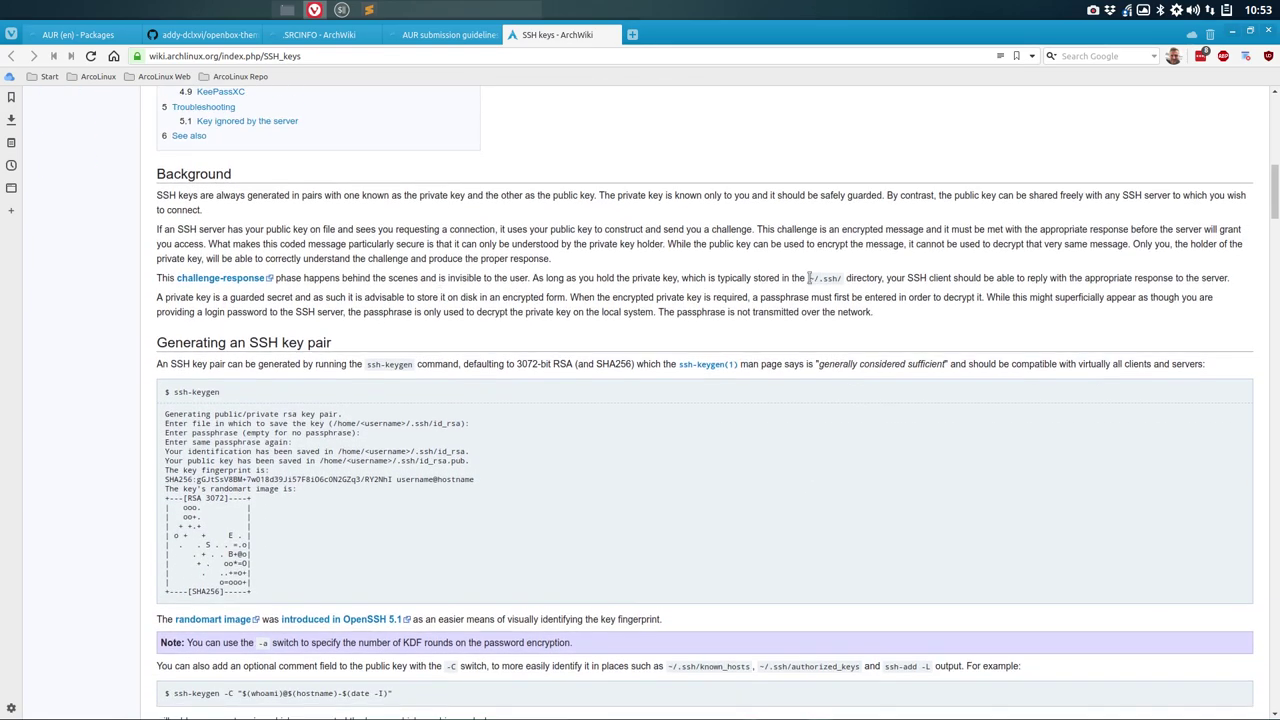
Step: Highlight the ~/.ssh/ path and read on through the RSA, ECDSA and Ed25519 key types
{"action": "left_click_drag", "start_coordinate": [808, 278], "coordinate": [849, 279]}
{"action": "scroll", "coordinate": [110, 315], "scroll_direction": "down", "scroll_amount": 1}
{"action": "scroll", "coordinate": [110, 315], "scroll_direction": "down", "scroll_amount": 3}
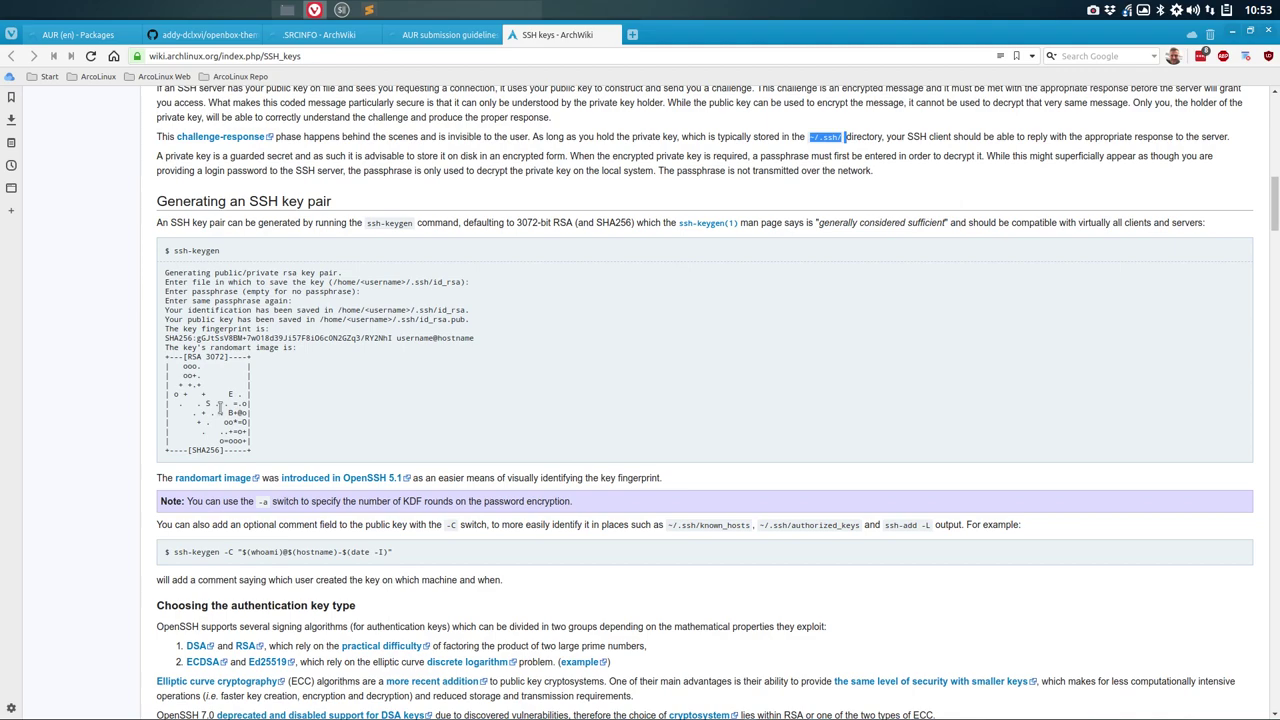
{"action": "scroll", "coordinate": [221, 407], "scroll_direction": "down", "scroll_amount": 7}
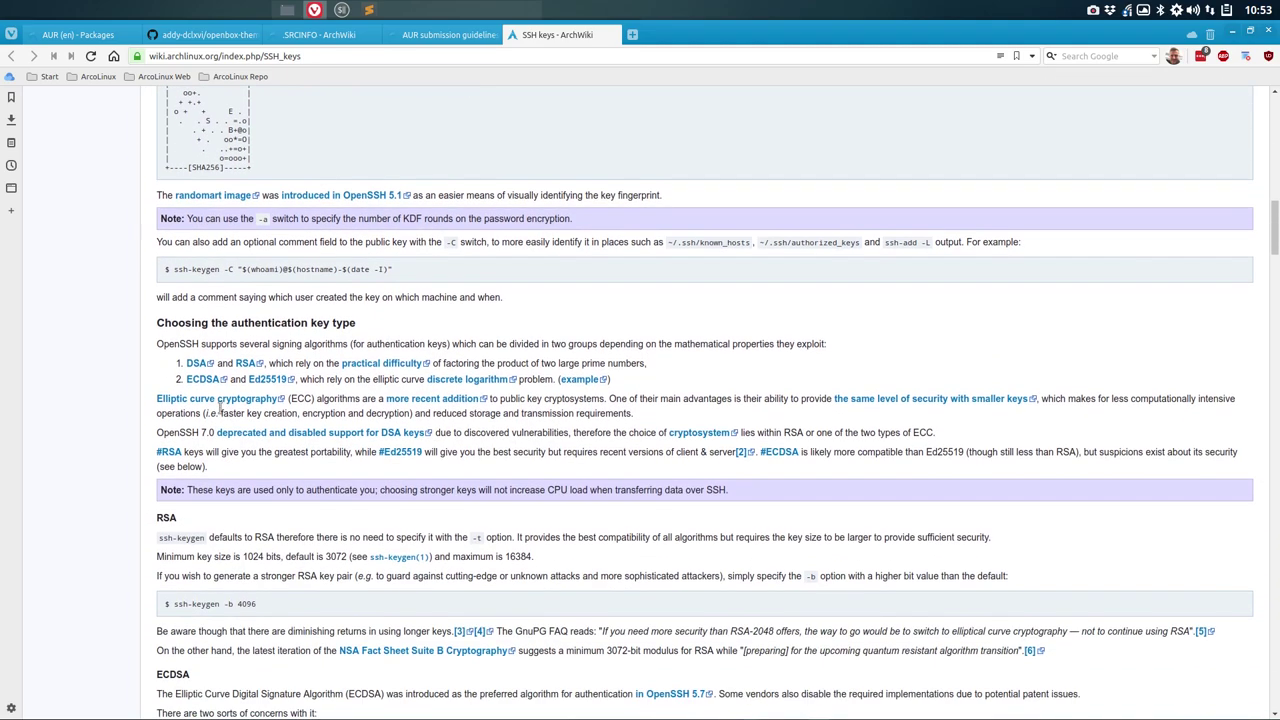
{"action": "scroll", "coordinate": [219, 407], "scroll_direction": "down", "scroll_amount": 3}
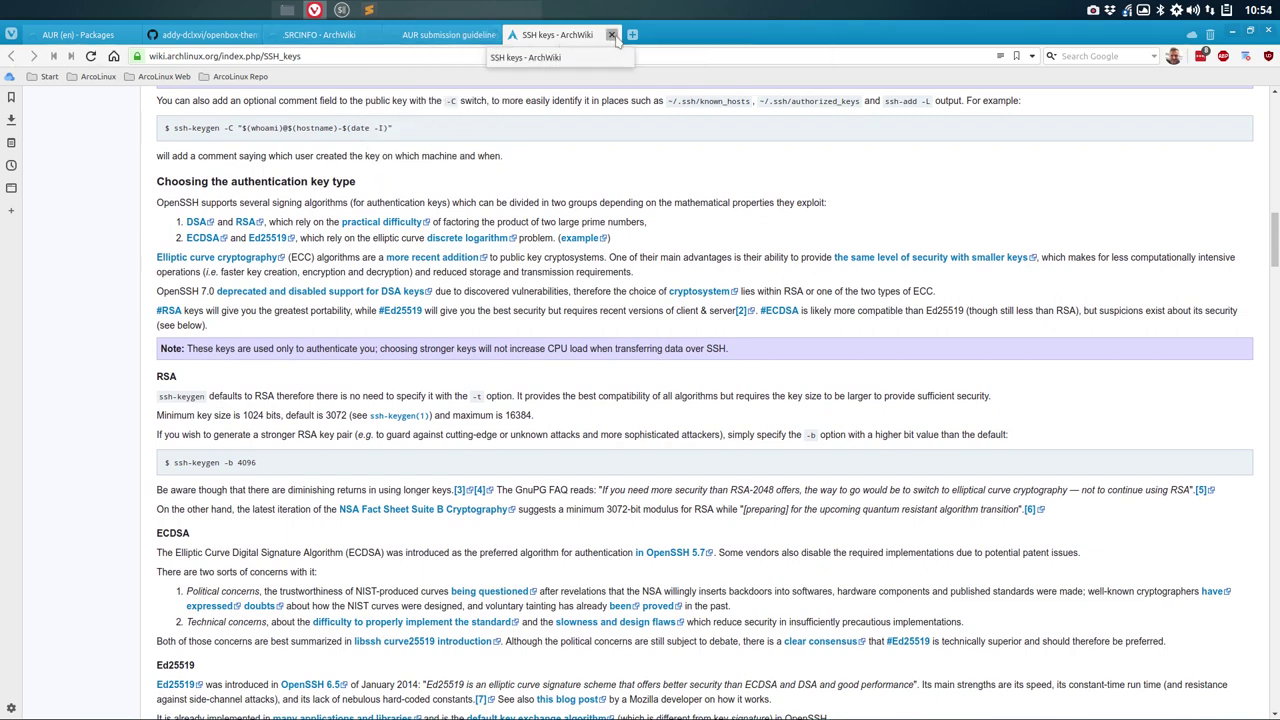
Step: Close the SSH keys tab and reread Authentication, highlighting aur.archlinux.org and the public key mention
{"action": "left_click", "coordinate": [611, 35]}
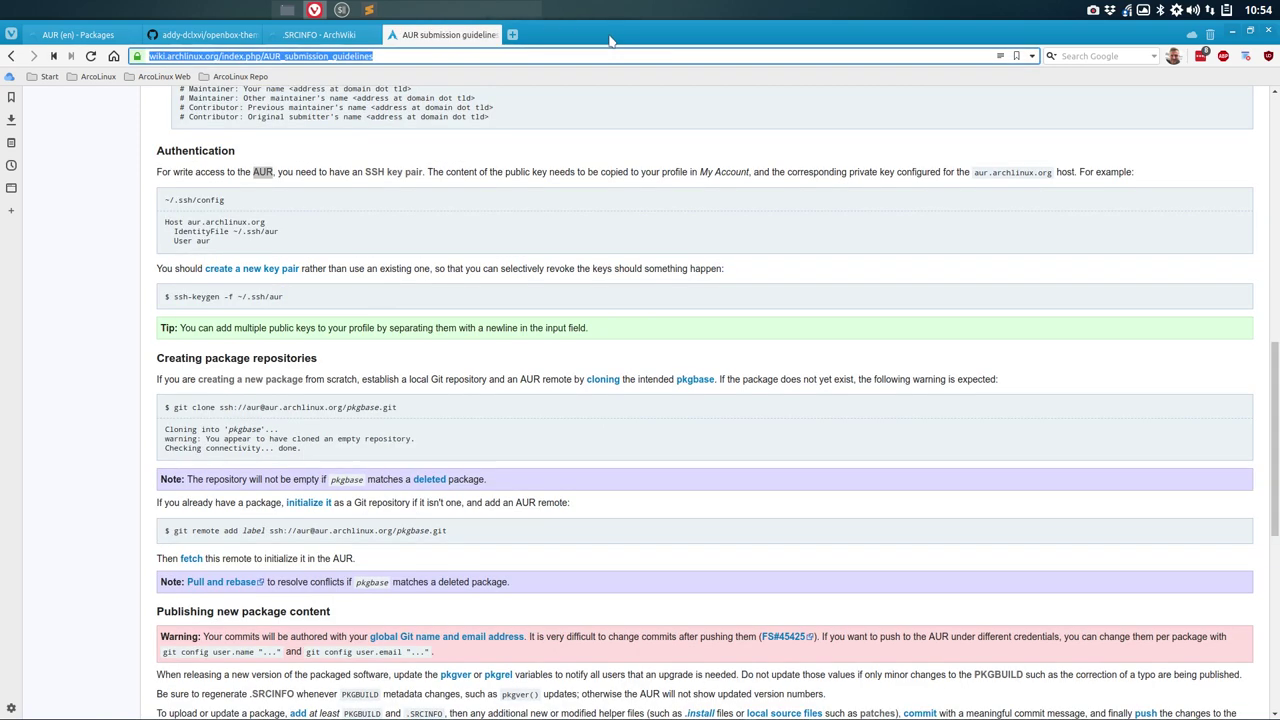
{"action": "scroll", "coordinate": [318, 226], "scroll_direction": "up", "scroll_amount": 3}
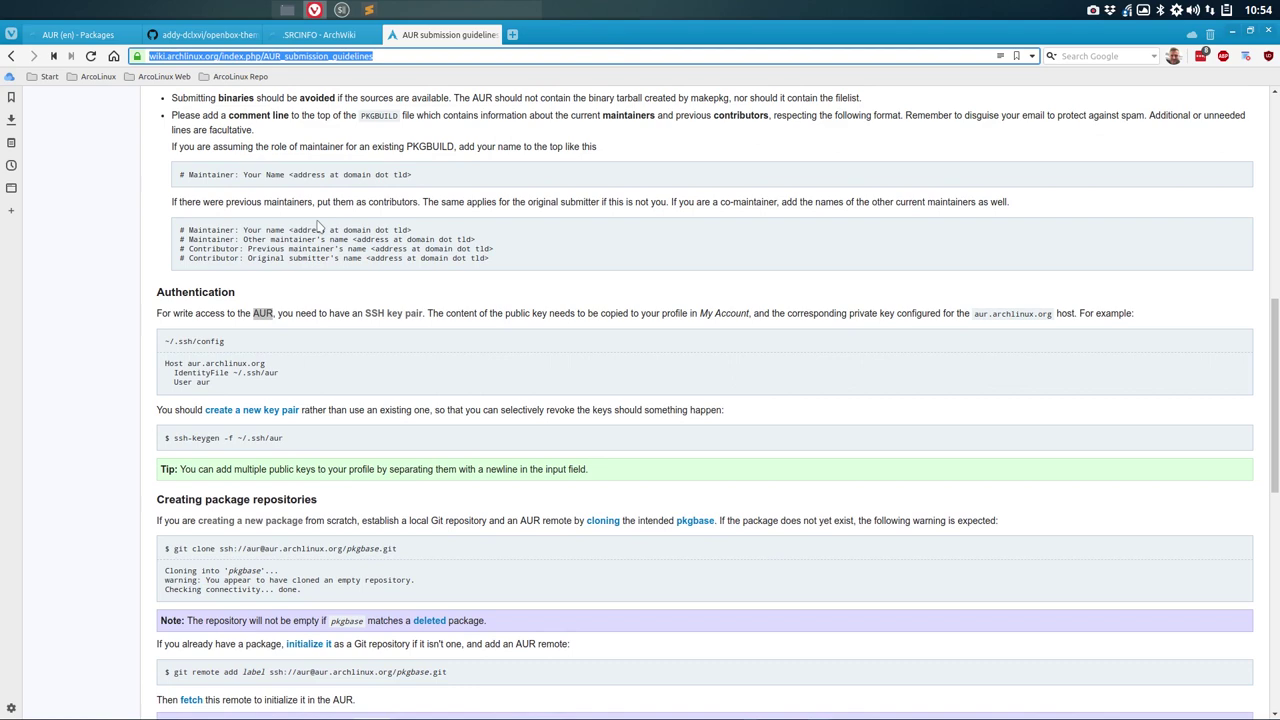
{"action": "scroll", "coordinate": [320, 288], "scroll_direction": "up", "scroll_amount": 4}
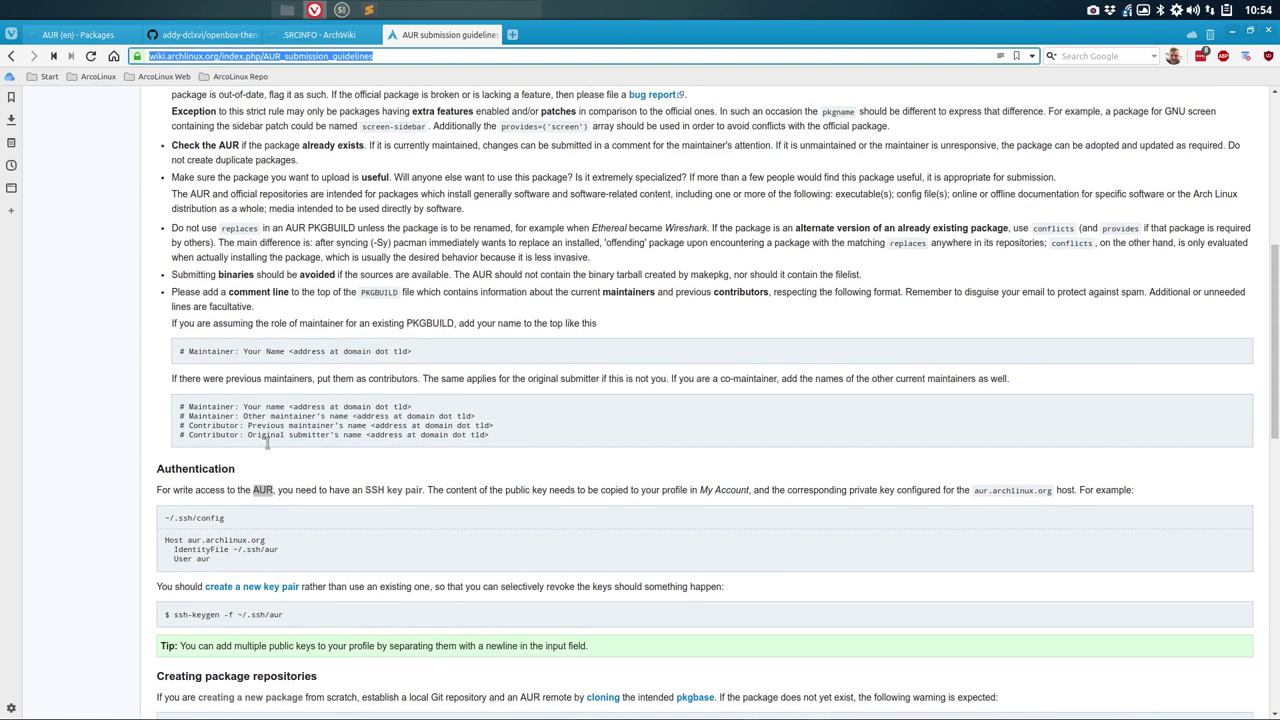
{"action": "left_click", "coordinate": [404, 536]}
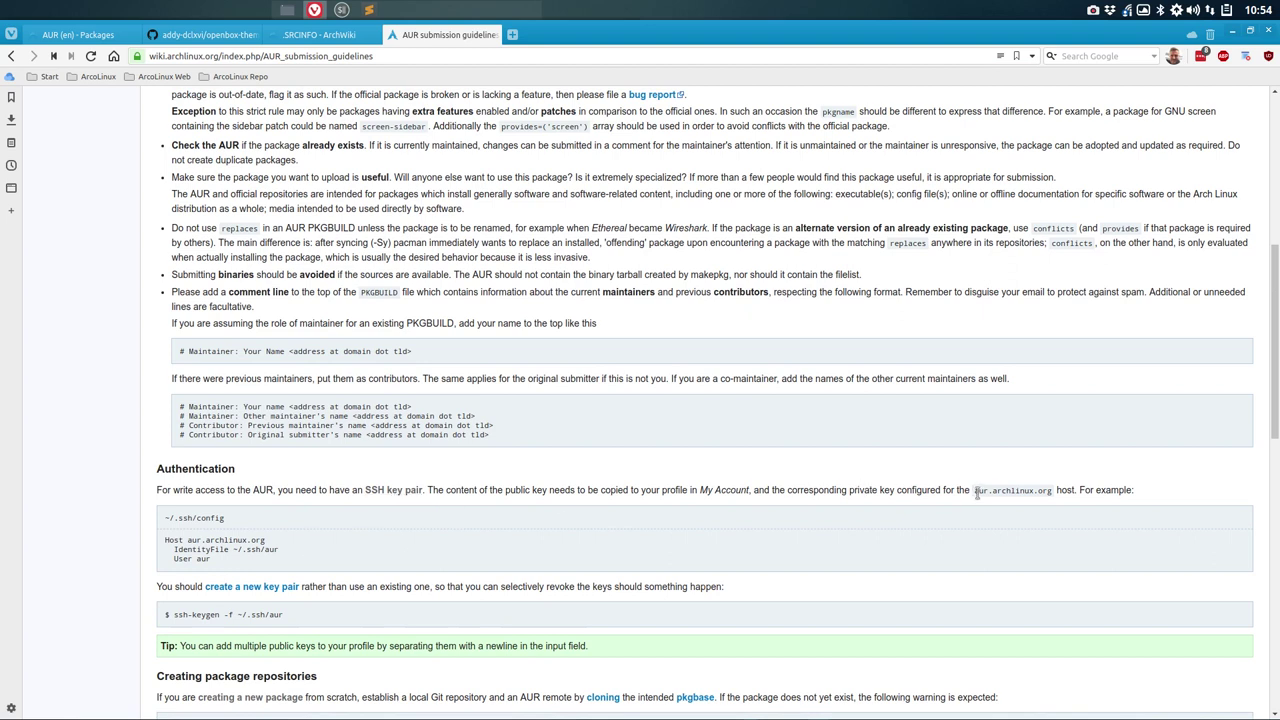
{"action": "left_click_drag", "start_coordinate": [976, 491], "coordinate": [1054, 491]}
{"action": "scroll", "coordinate": [320, 538], "scroll_direction": "down", "scroll_amount": 3}
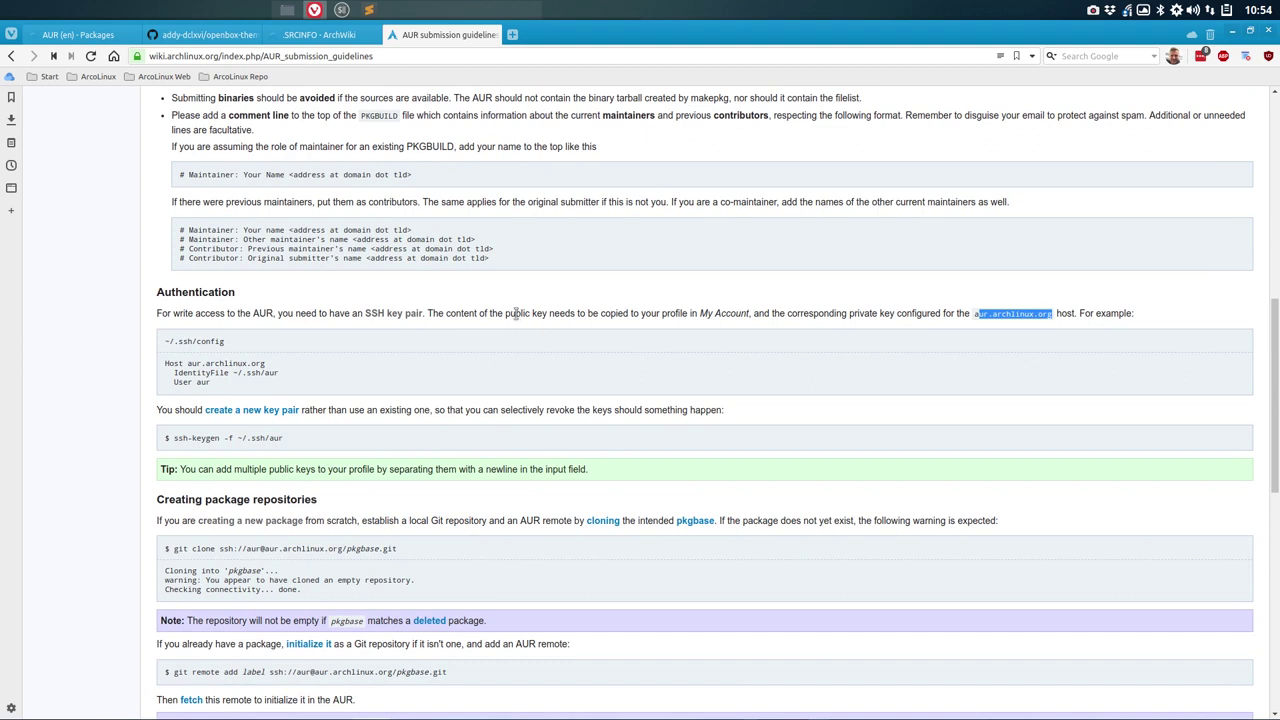
{"action": "left_click_drag", "start_coordinate": [498, 313], "coordinate": [554, 314]}
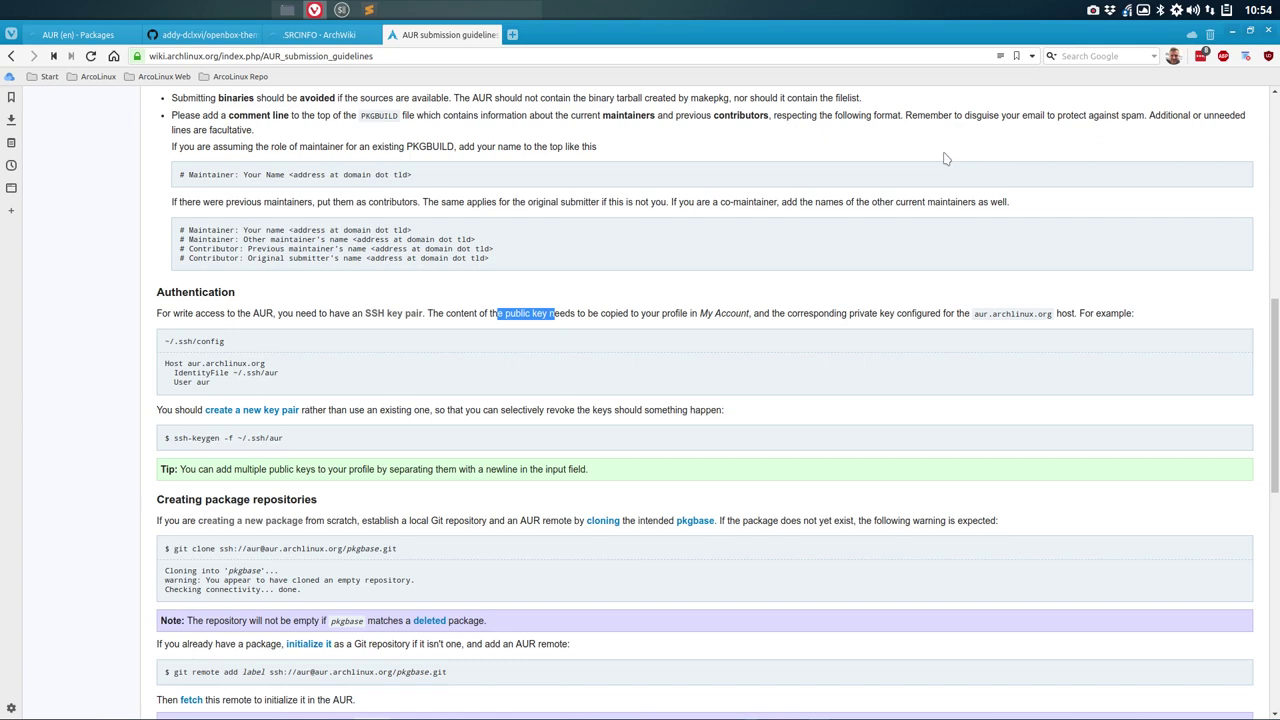
Step: Open the Register page from the AUR packages tab and focus the Username and Email fields
{"action": "left_click", "coordinate": [67, 37]}
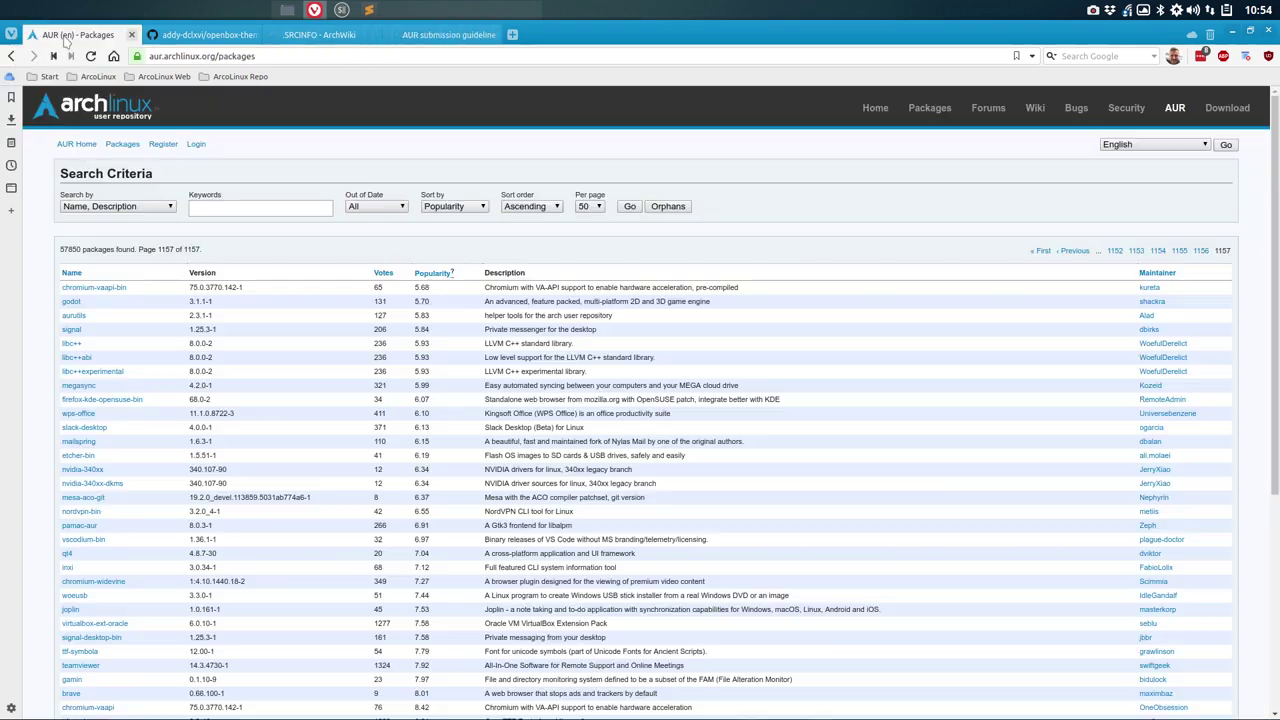
{"action": "left_click", "coordinate": [163, 145]}
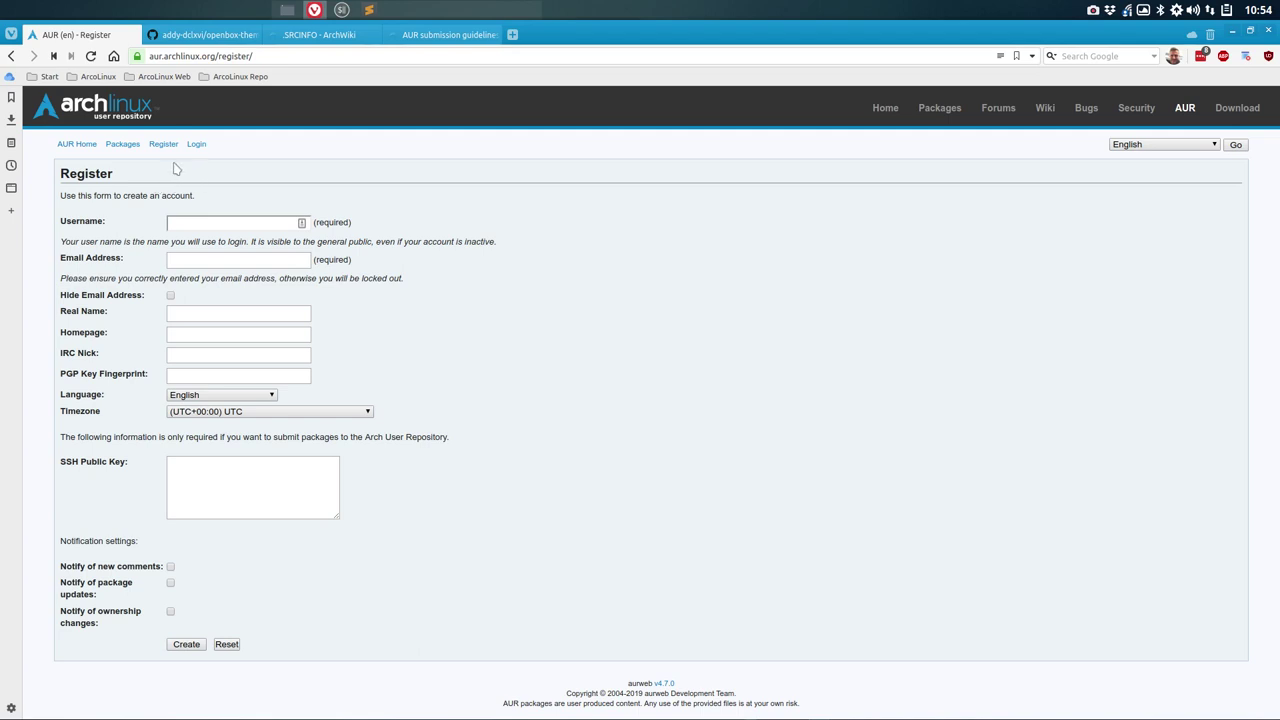
{"action": "left_click", "coordinate": [191, 222]}
{"action": "left_click", "coordinate": [247, 259]}
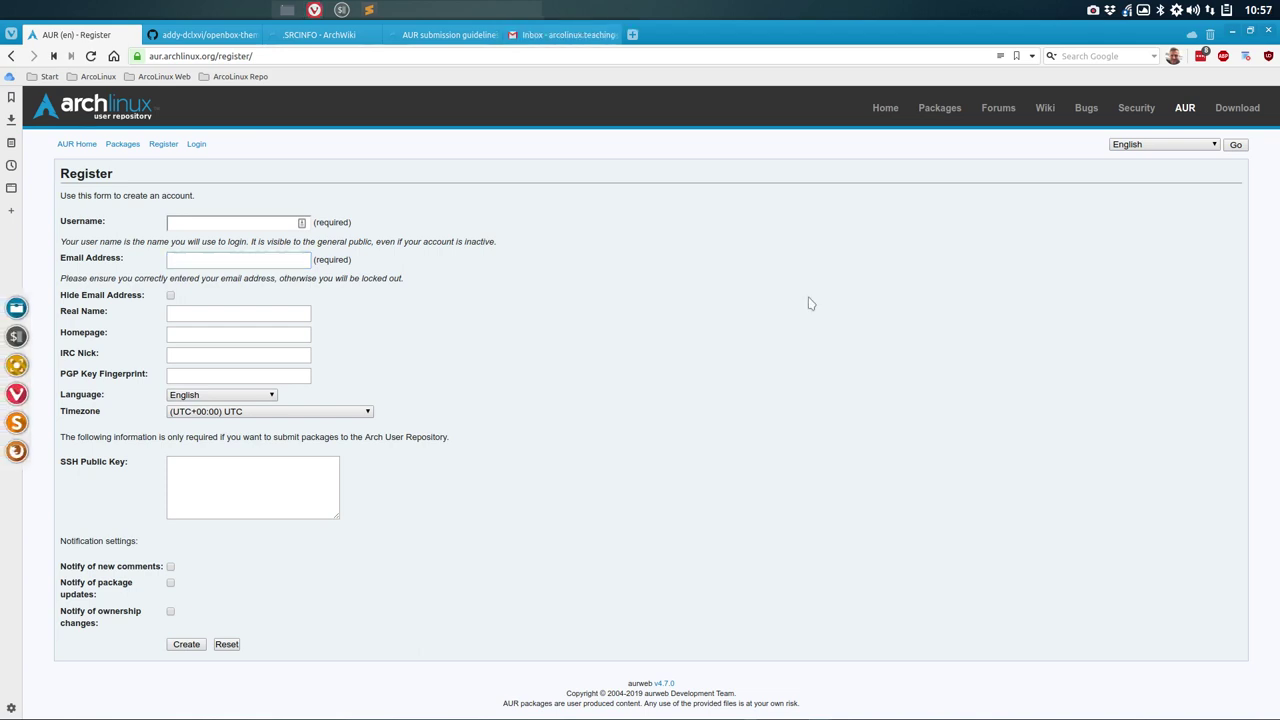
Step: Find the signed-in account's e-mail address in the Gmail account panel
{"action": "left_click", "coordinate": [557, 36]}
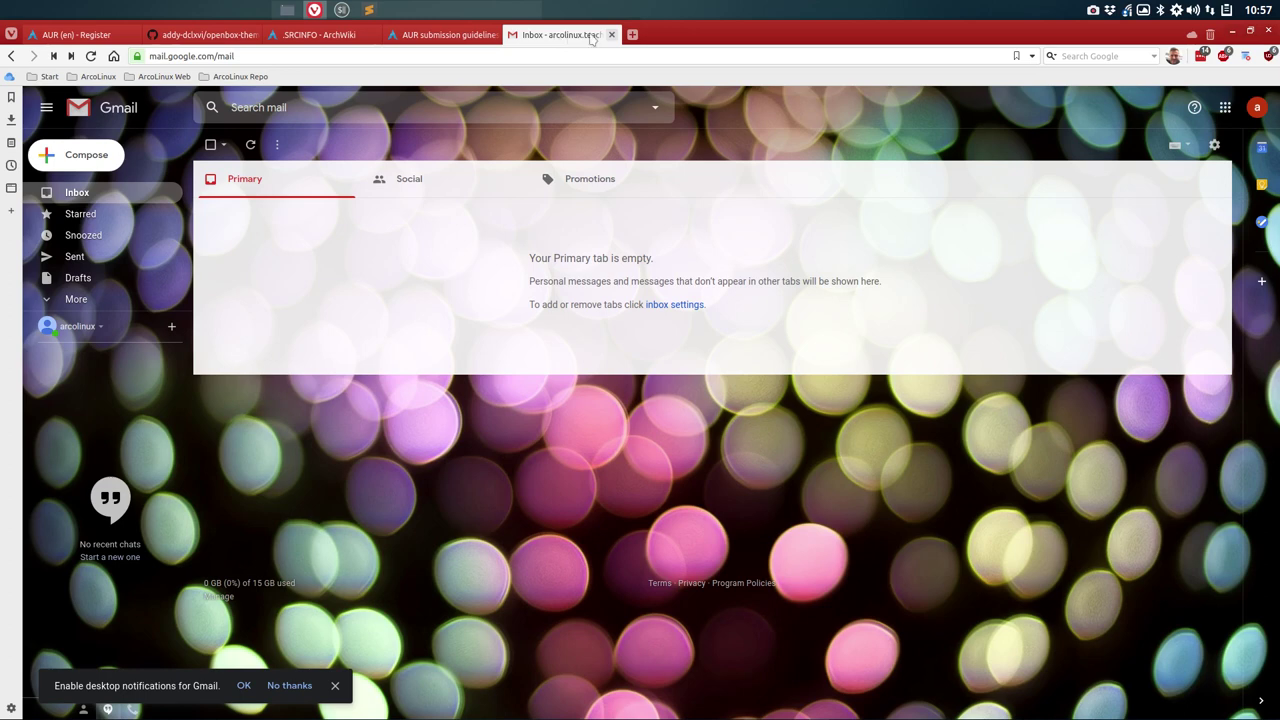
{"action": "left_click", "coordinate": [1254, 110]}
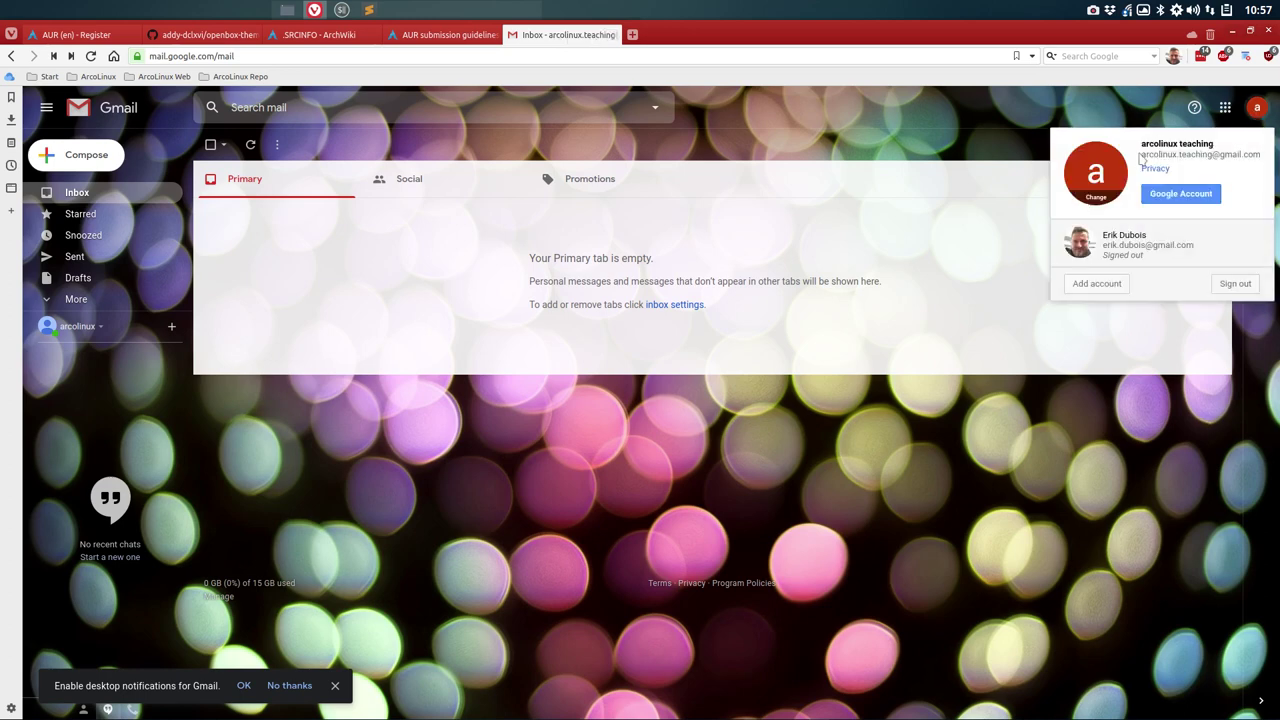
{"action": "left_click_drag", "start_coordinate": [1141, 148], "coordinate": [1133, 160]}
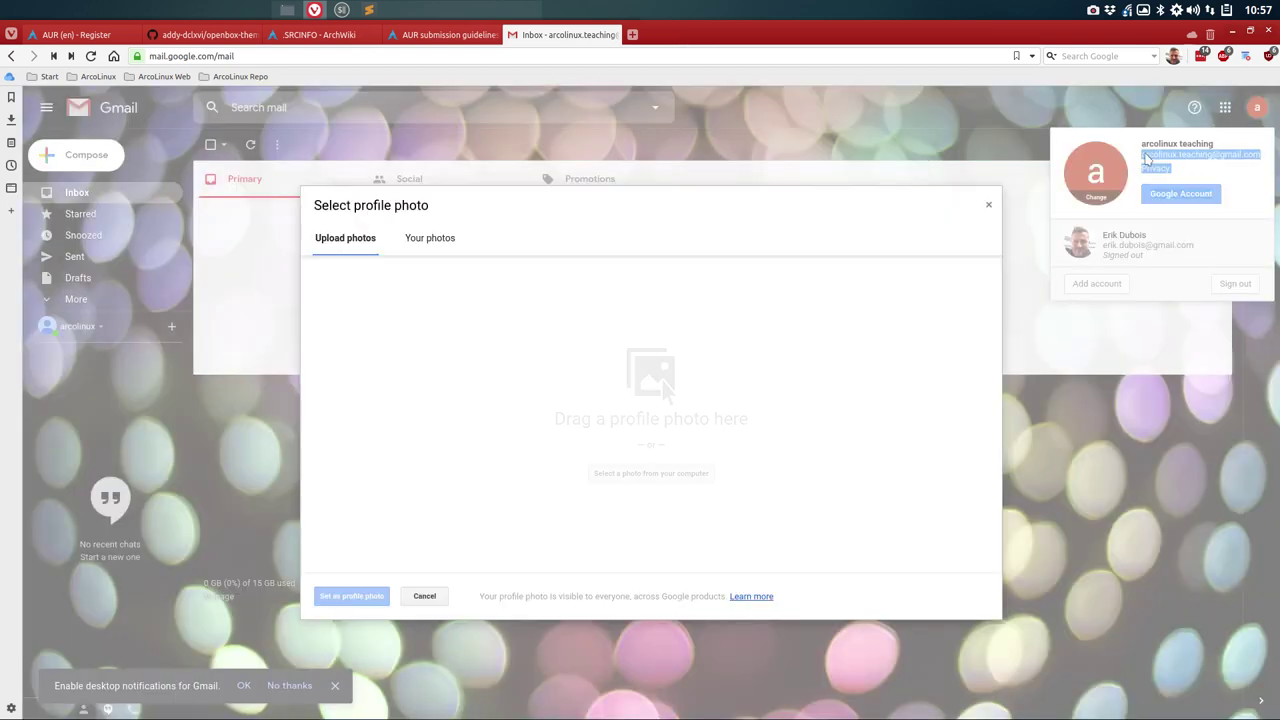
{"action": "left_click", "coordinate": [987, 206]}
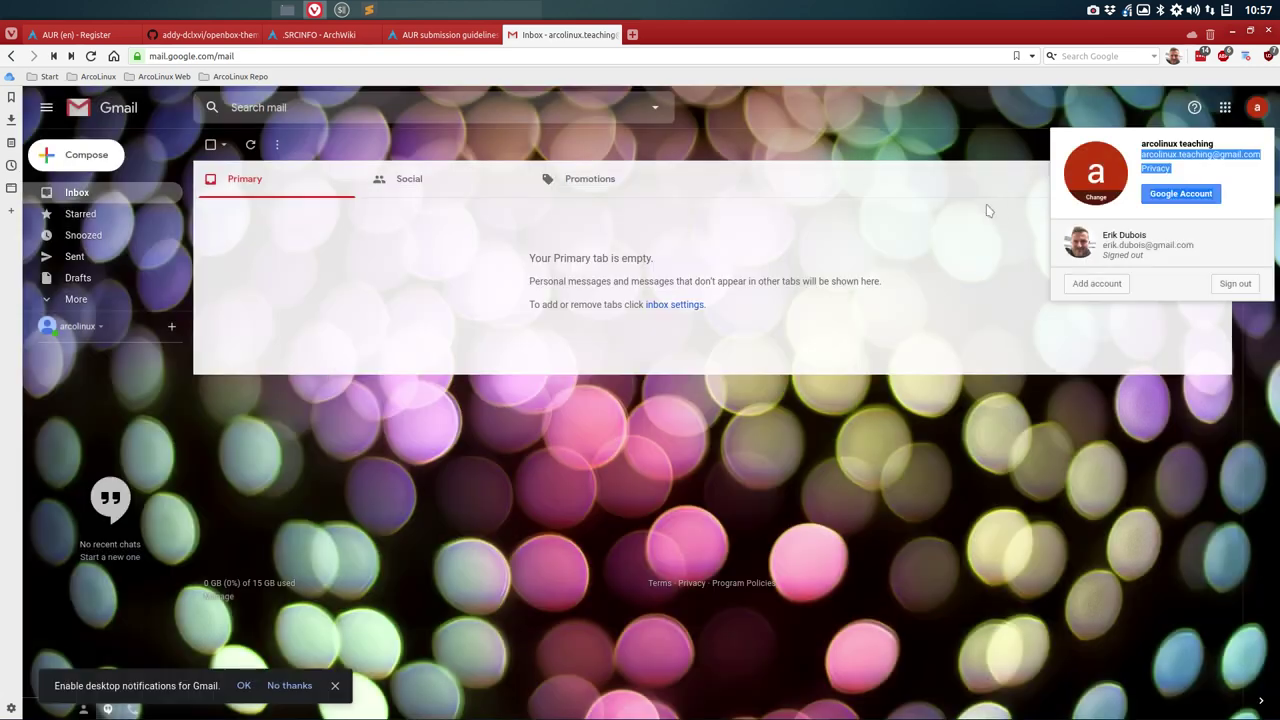
{"action": "left_click", "coordinate": [1254, 172]}
{"action": "left_click_drag", "start_coordinate": [1263, 158], "coordinate": [1264, 162]}
{"action": "left_click", "coordinate": [1155, 158]}
Step: Type the Gmail address into the AUR Email field, verify it in Gmail and close the panel
{"action": "left_click", "coordinate": [80, 35]}
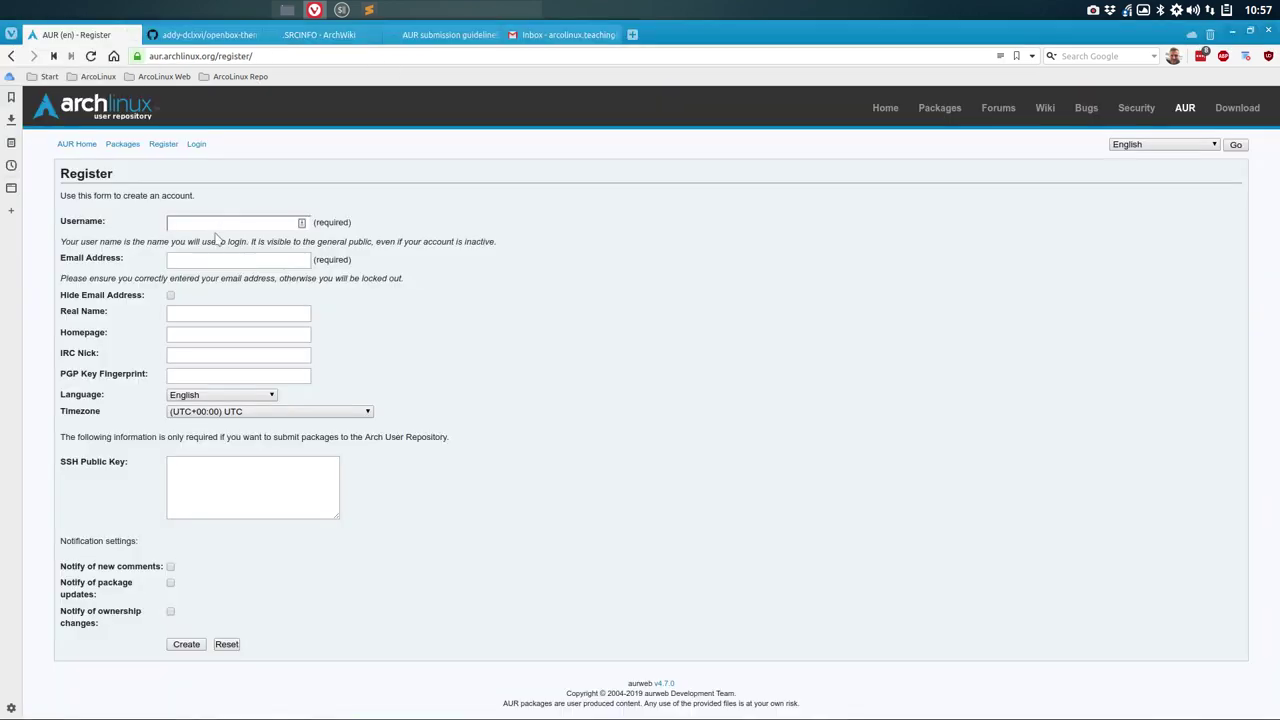
{"action": "left_click", "coordinate": [200, 262]}
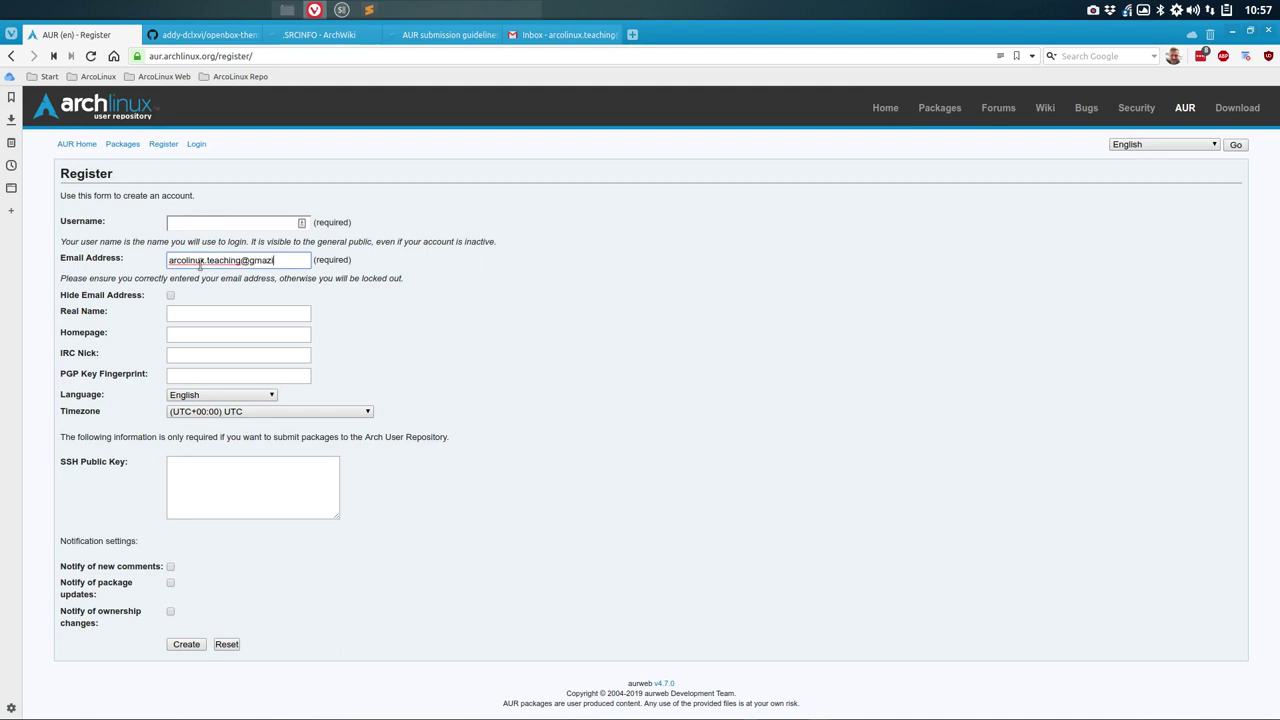
{"action": "left_click", "coordinate": [600, 35]}
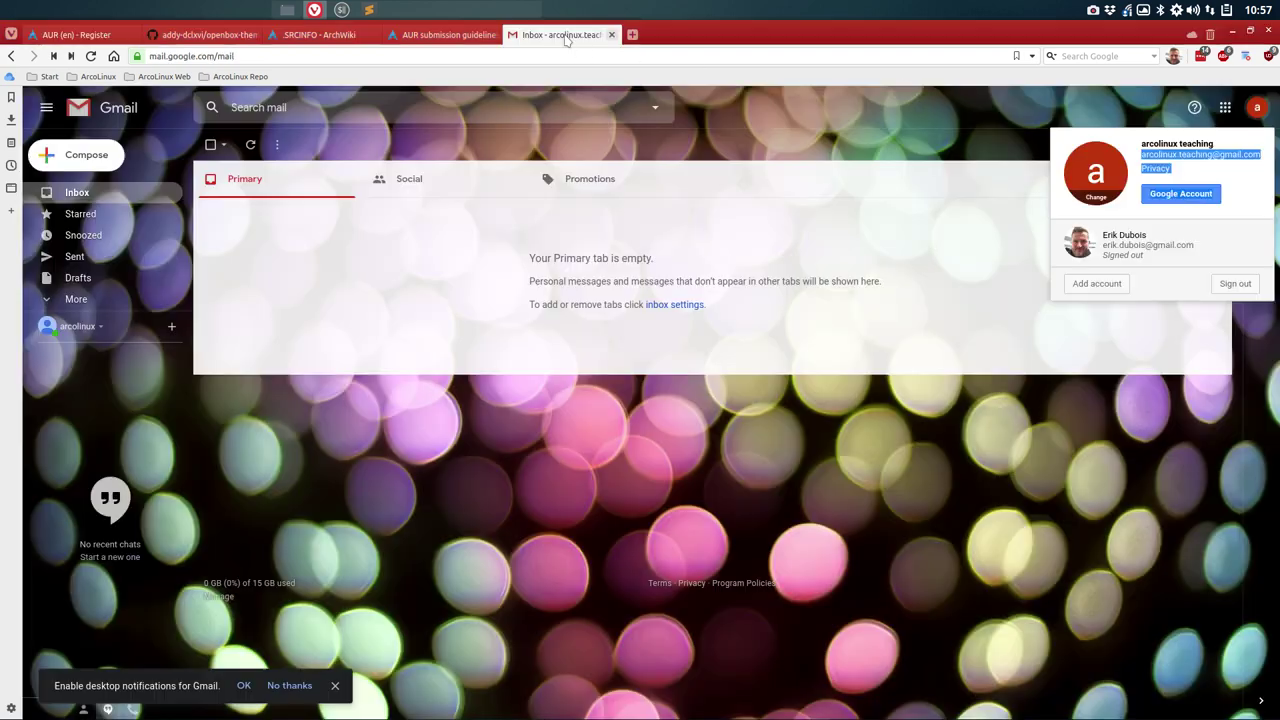
{"action": "left_click", "coordinate": [1243, 175]}
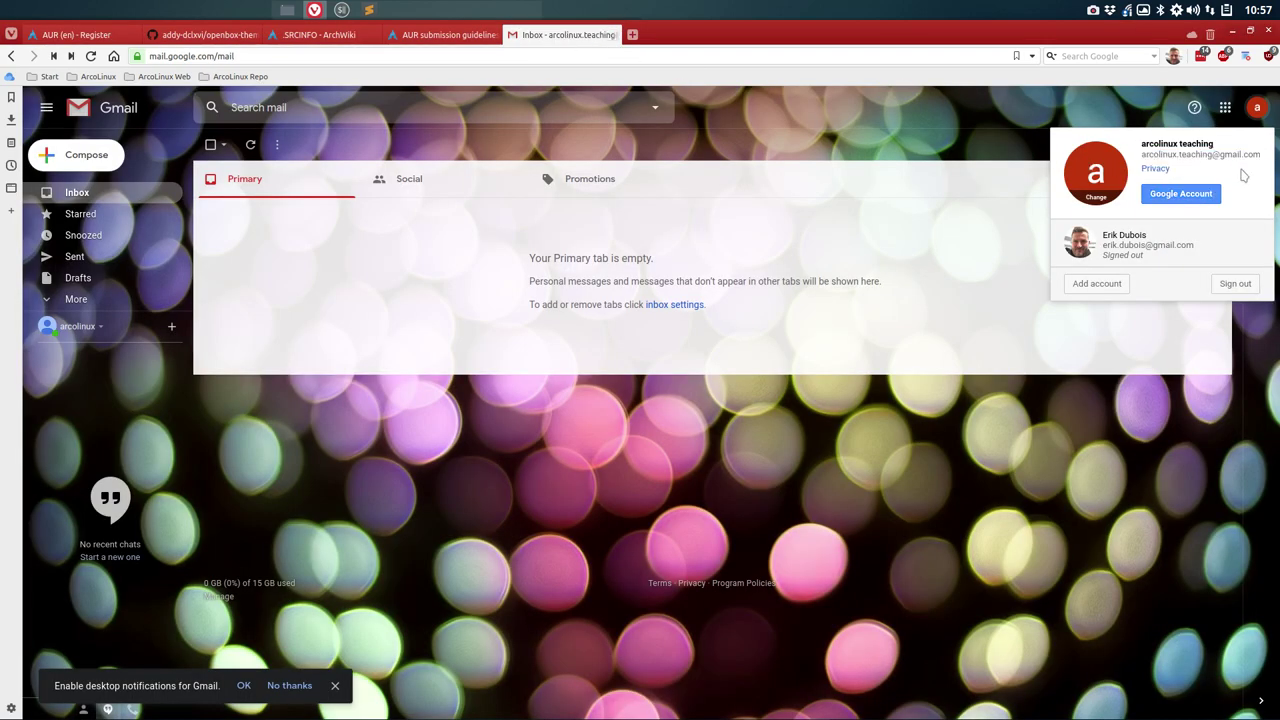
{"action": "left_click", "coordinate": [870, 130]}
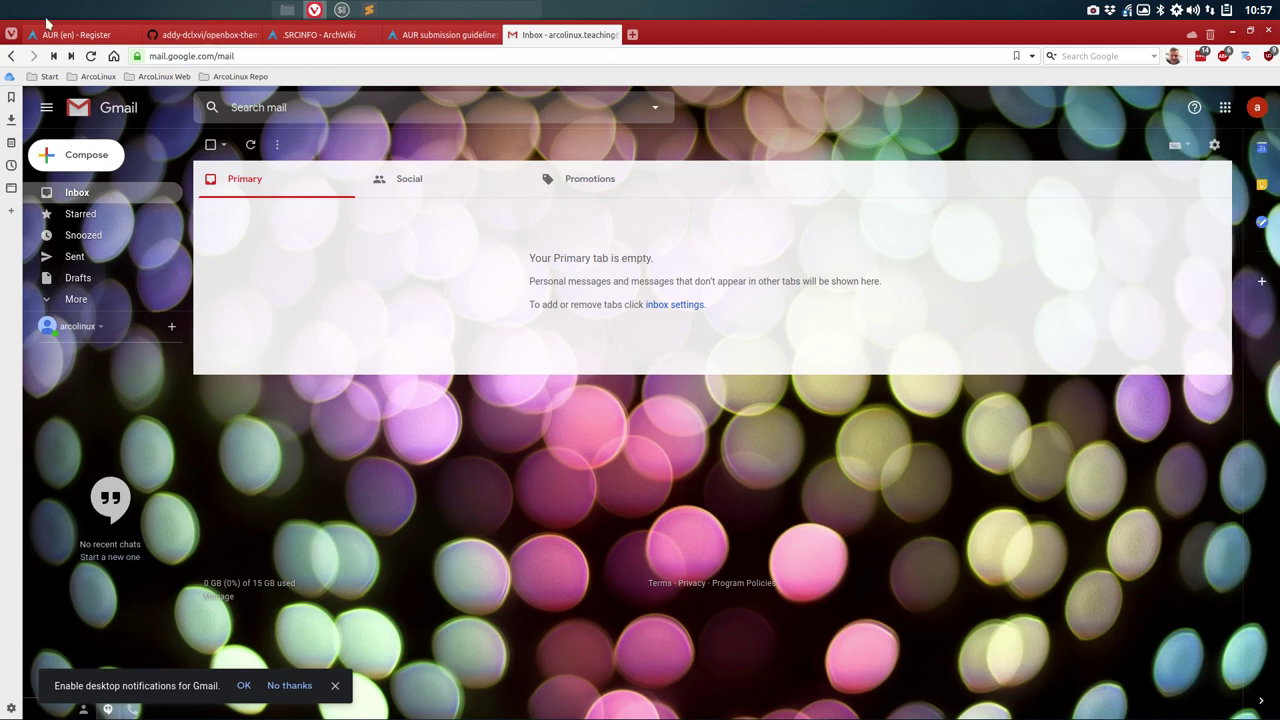
{"action": "left_click", "coordinate": [79, 38]}
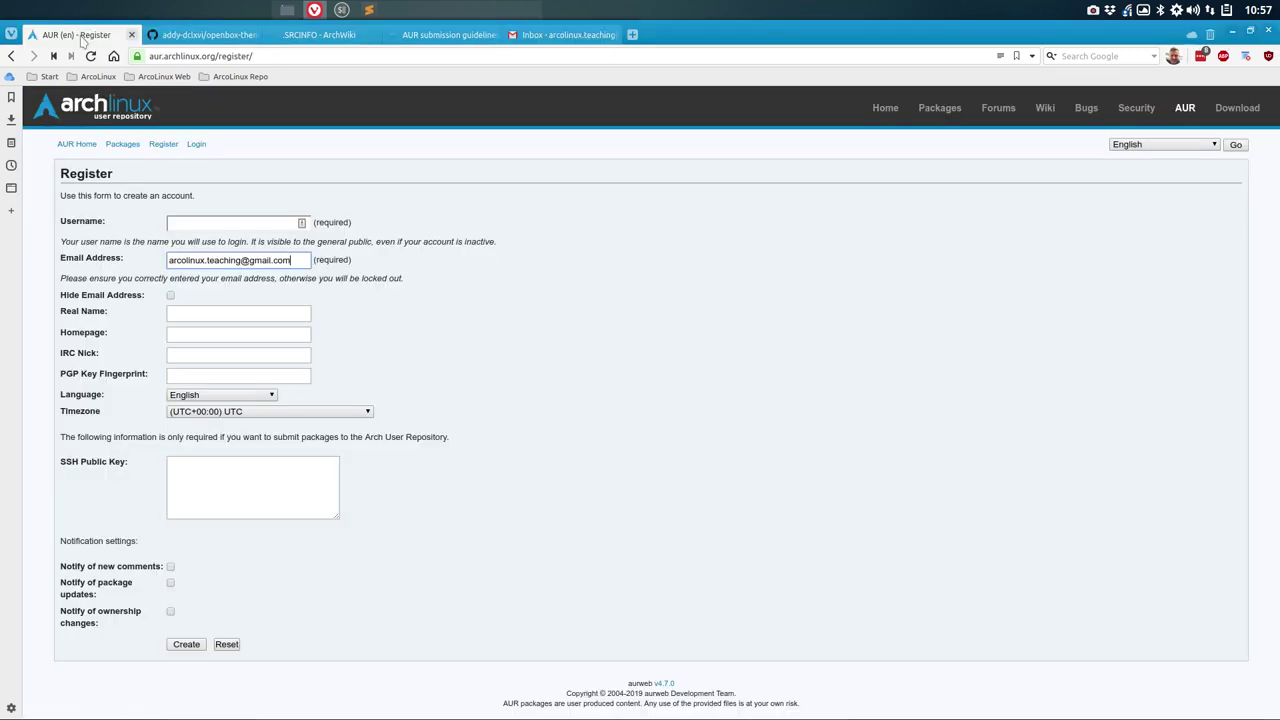
{"action": "left_click", "coordinate": [184, 221]}
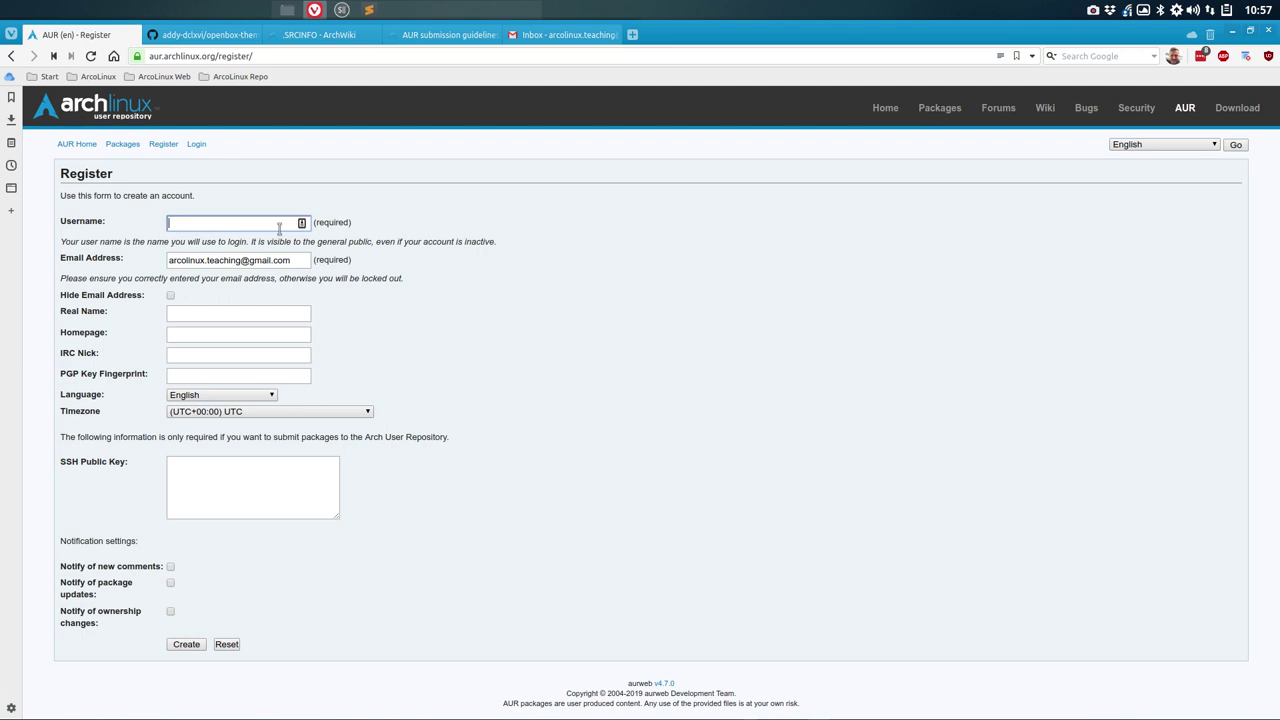
Step: Enter the chosen username, tick Hide Email Address, and fill in the user's real name
{"action": "type", "text": "Arco"}
{"action": "type", "text": "arcio"}
{"action": "type", "text": "olinu"}
{"action": "type", "text": "xteachin"}
{"action": "left_click", "coordinate": [171, 297]}
{"action": "left_click", "coordinate": [199, 314]}
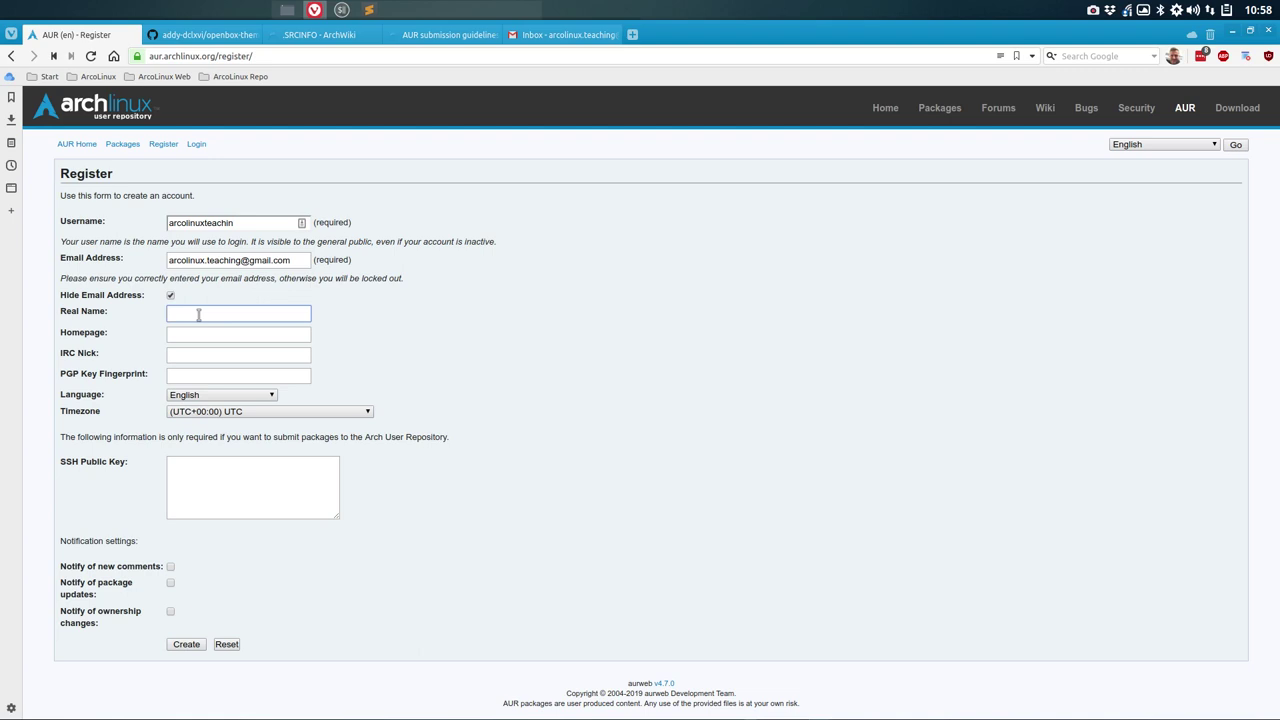
{"action": "type", "text": "Erik dubo"}
{"action": "key", "text": "BackSpace"}
{"action": "type", "text": "Dubois"}
Step: Fill in the personal homepage URL and leave the PGP key fingerprint empty
{"action": "key", "text": "Tab"}
{"action": "type", "text": "https"}
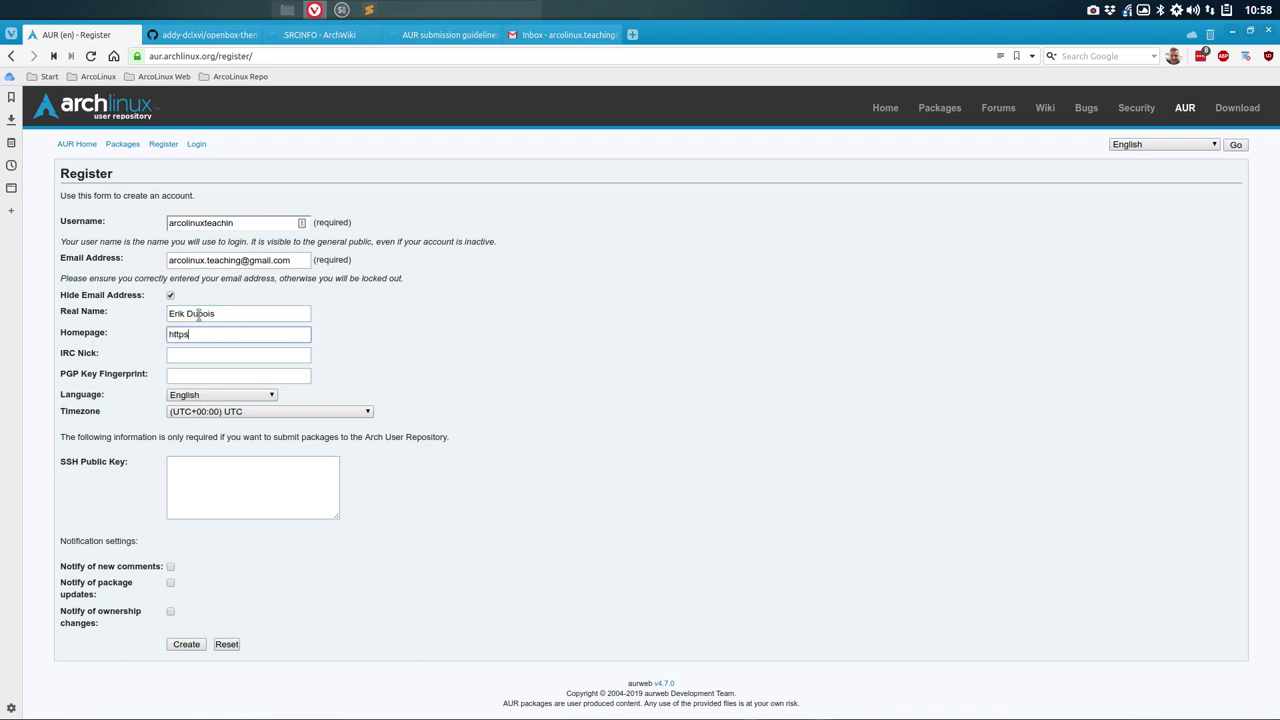
{"action": "type", "text": "://erikdubois.be"}
{"action": "left_click", "coordinate": [188, 376]}
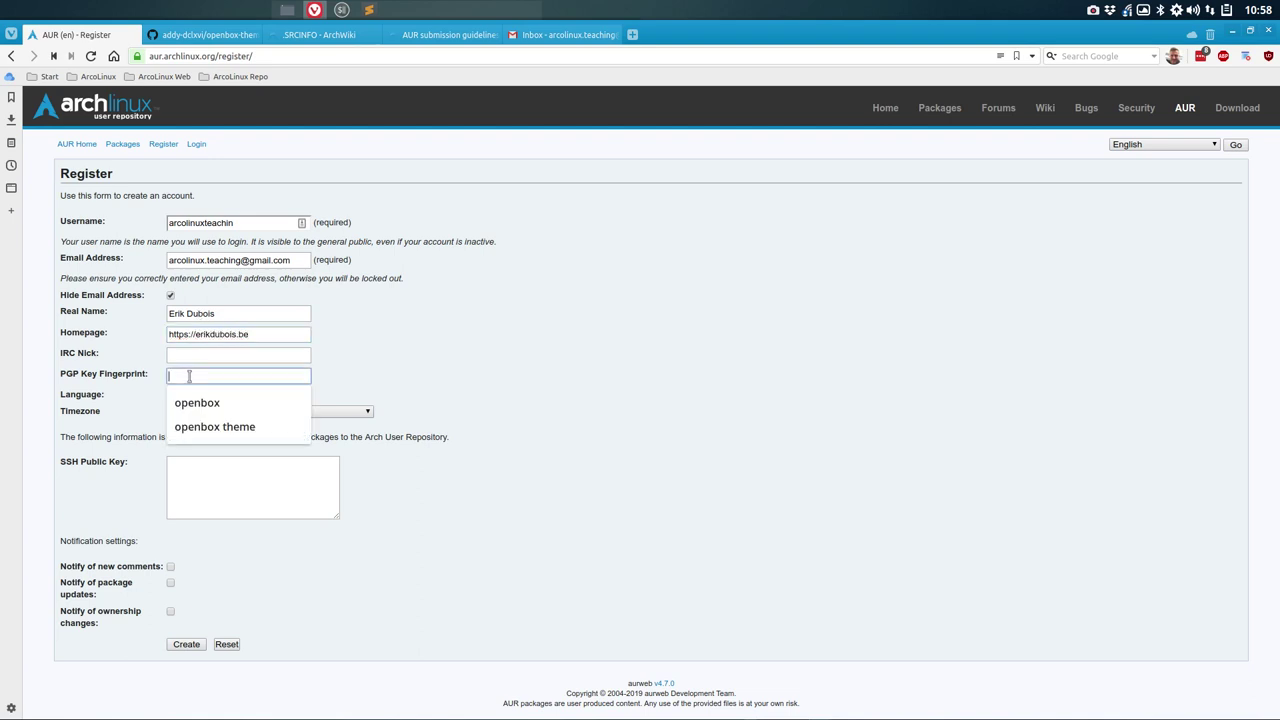
{"action": "left_click", "coordinate": [428, 381]}
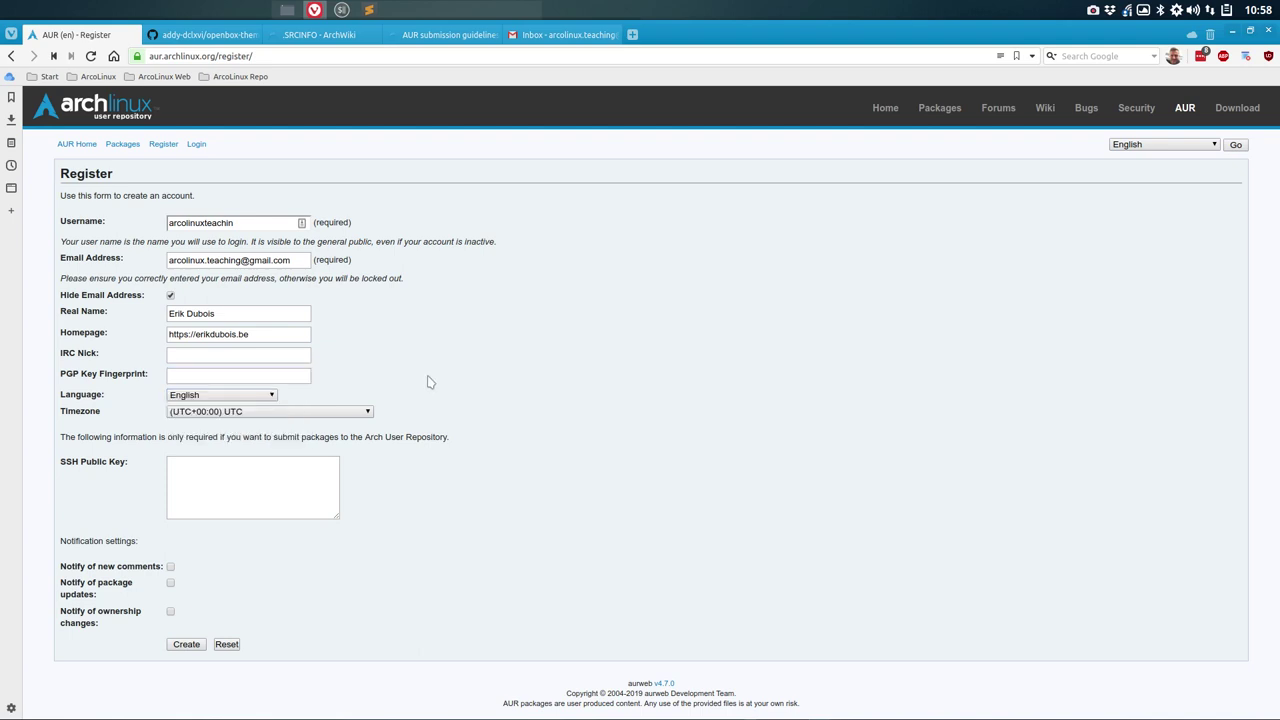
Step: Choose (UTC+02:00) Europe/Brussels from the Timezone list, correcting earlier picks of London and Budapest
{"action": "left_click", "coordinate": [229, 412]}
{"action": "scroll", "coordinate": [240, 545], "scroll_direction": "down", "scroll_amount": 15}
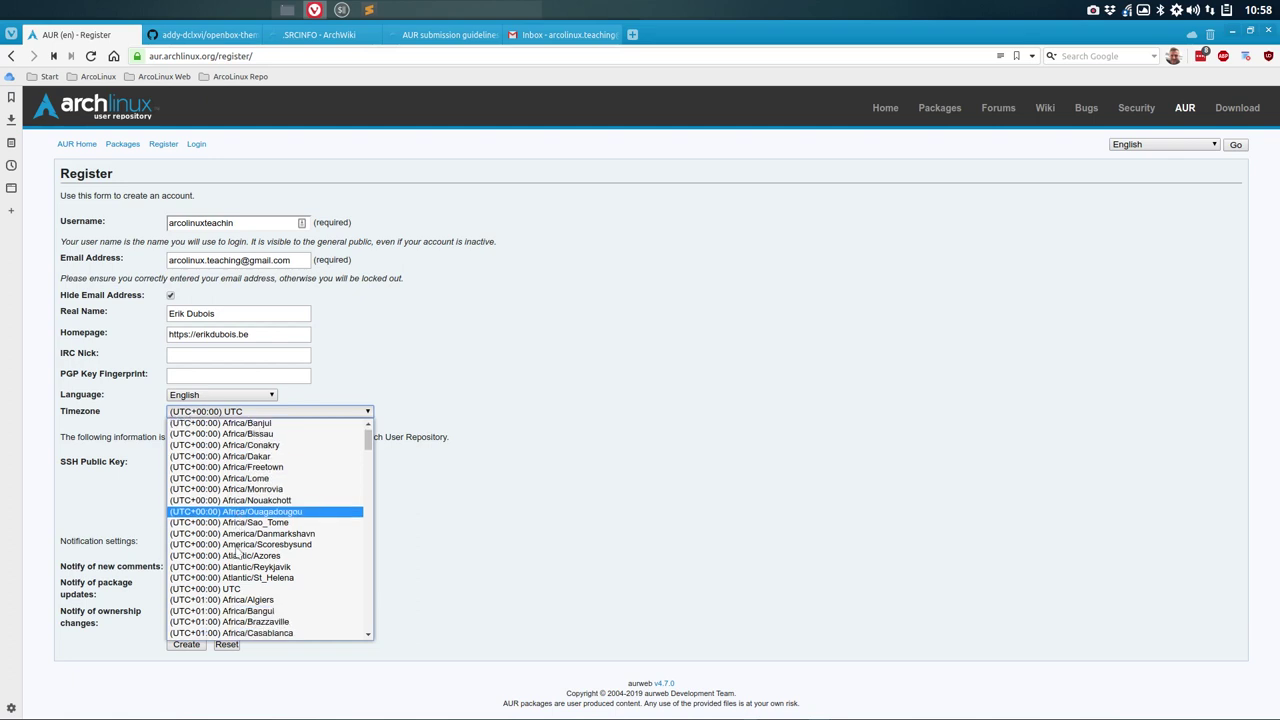
{"action": "scroll", "coordinate": [240, 545], "scroll_direction": "up", "scroll_amount": 4}
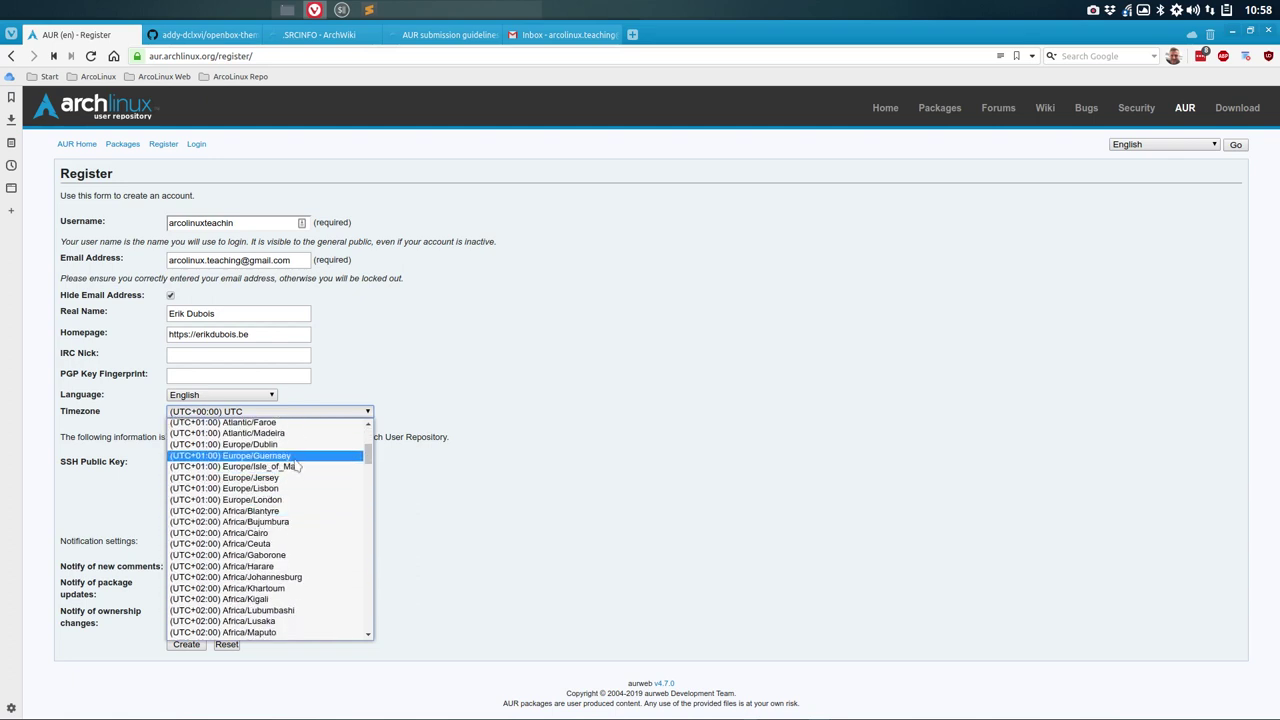
{"action": "scroll", "coordinate": [296, 502], "scroll_direction": "up", "scroll_amount": 1}
{"action": "scroll", "coordinate": [296, 502], "scroll_direction": "up", "scroll_amount": 1}
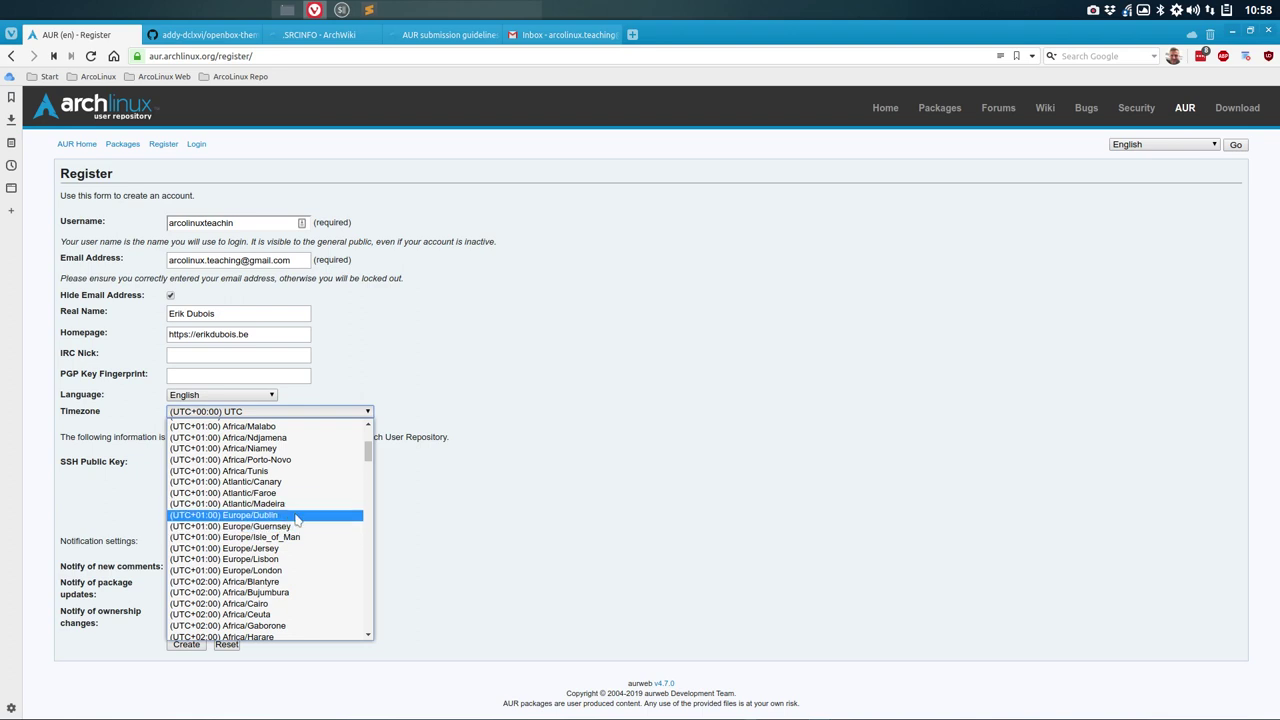
{"action": "left_click", "coordinate": [285, 572]}
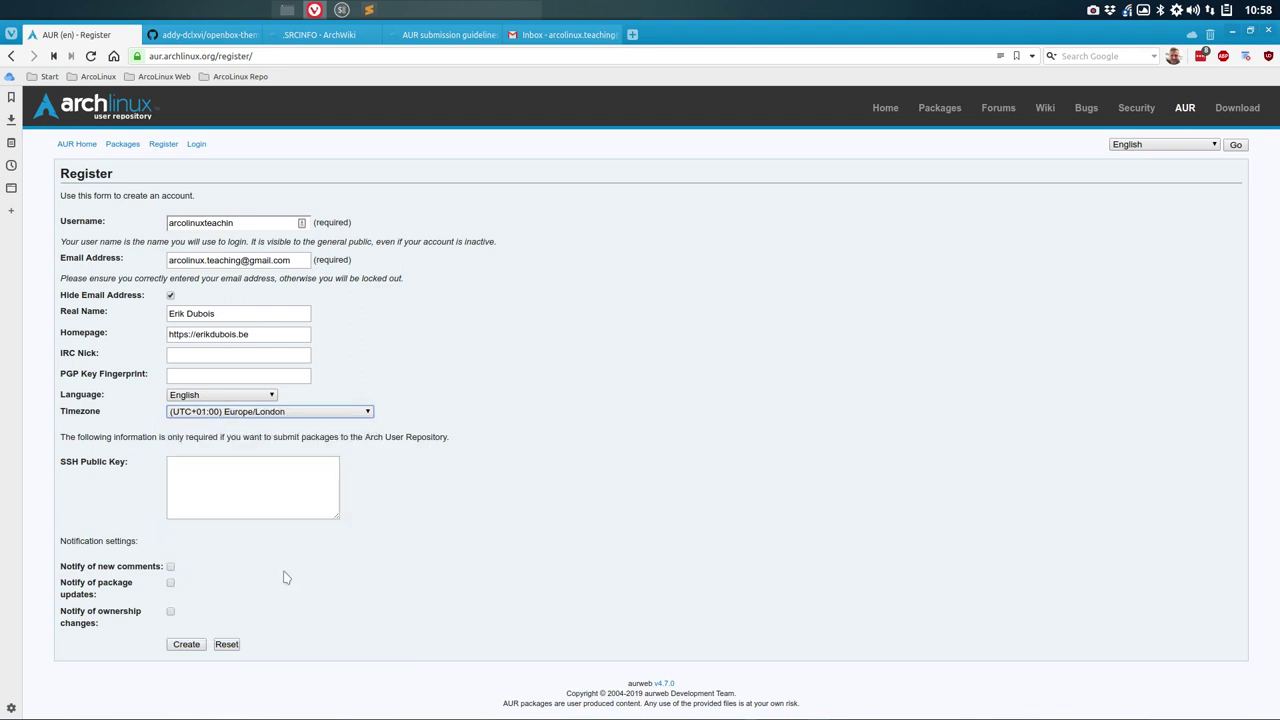
{"action": "left_click", "coordinate": [325, 412]}
{"action": "scroll", "coordinate": [310, 540], "scroll_direction": "down", "scroll_amount": 5}
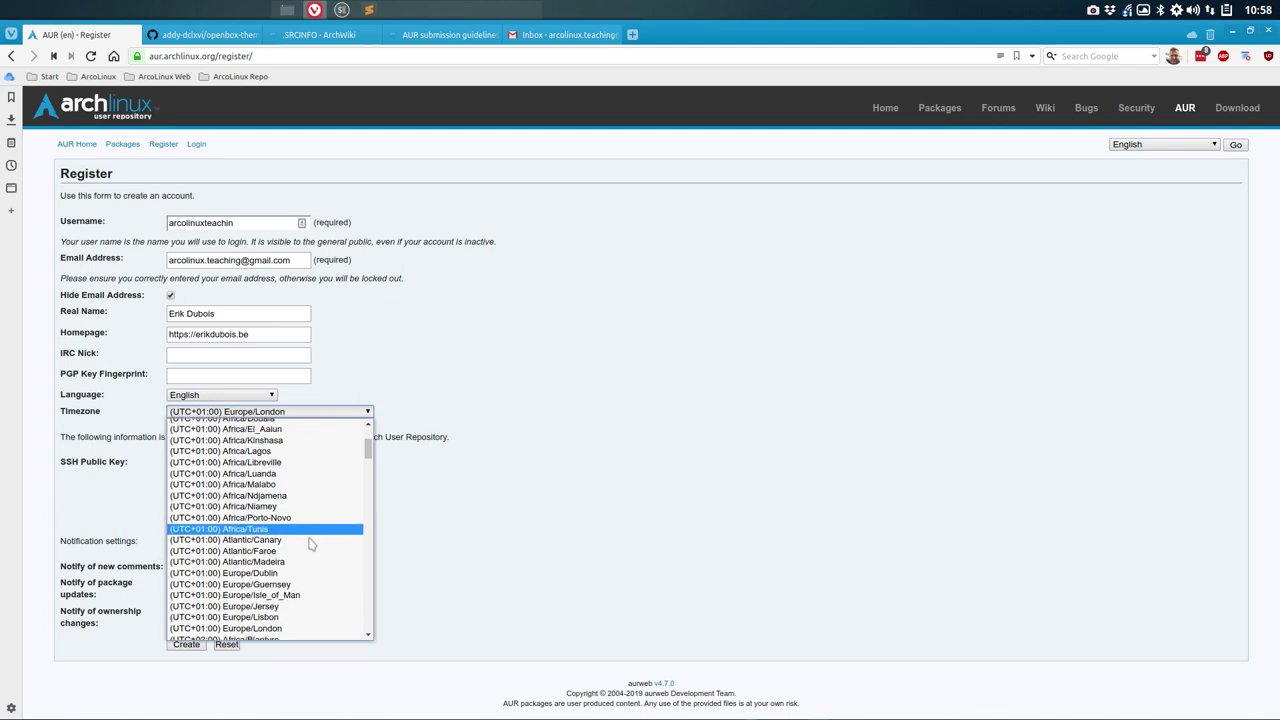
{"action": "scroll", "coordinate": [310, 543], "scroll_direction": "down", "scroll_amount": 2}
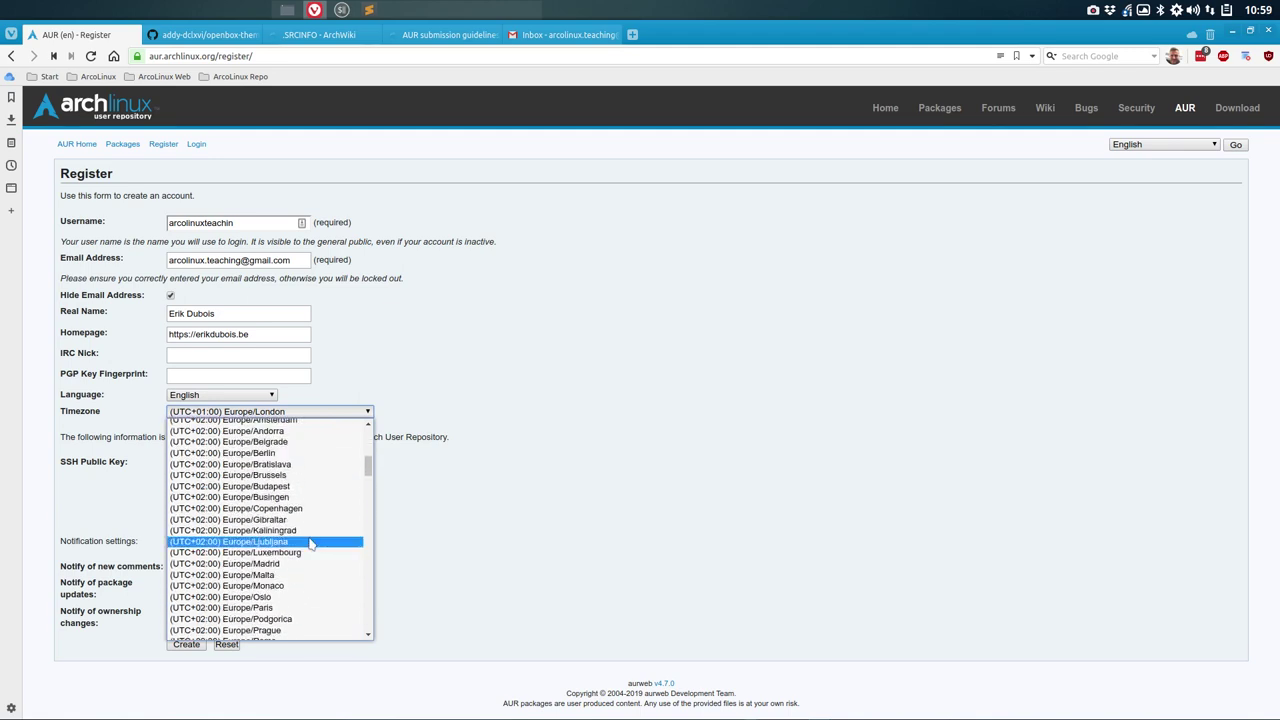
{"action": "scroll", "coordinate": [300, 500], "scroll_direction": "down", "scroll_amount": 1}
{"action": "left_click", "coordinate": [286, 452]}
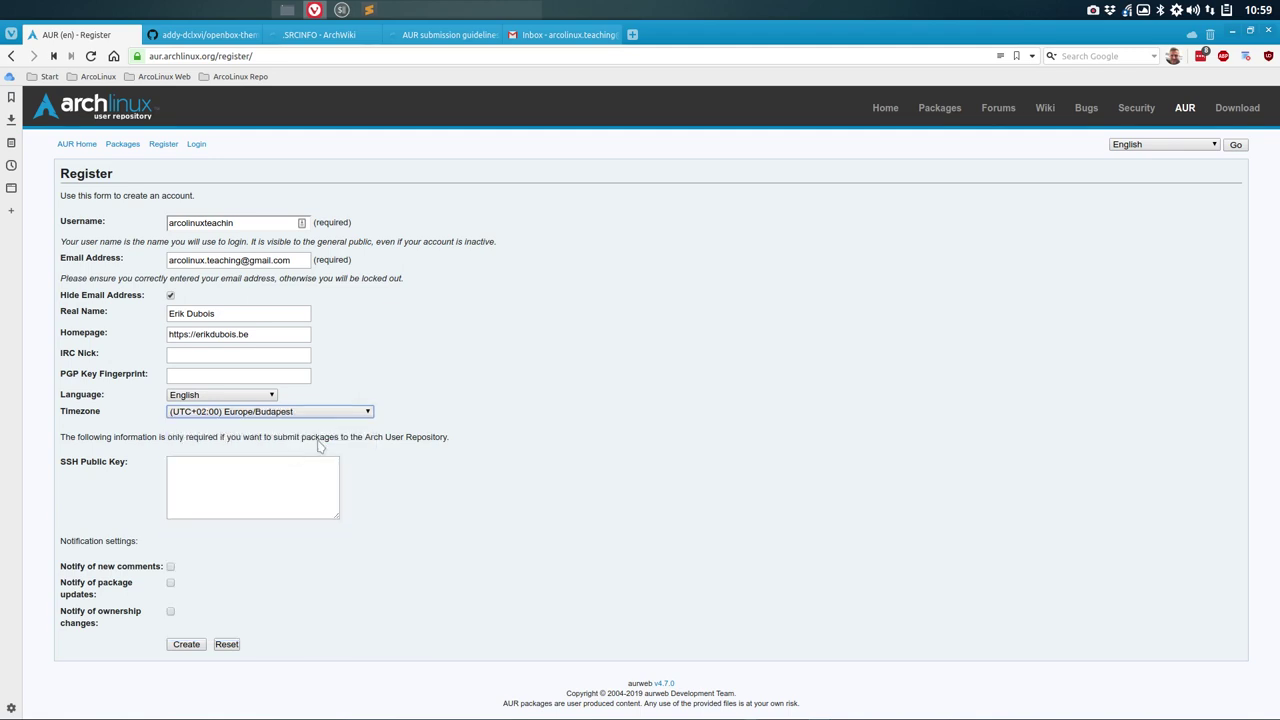
{"action": "left_click", "coordinate": [364, 412]}
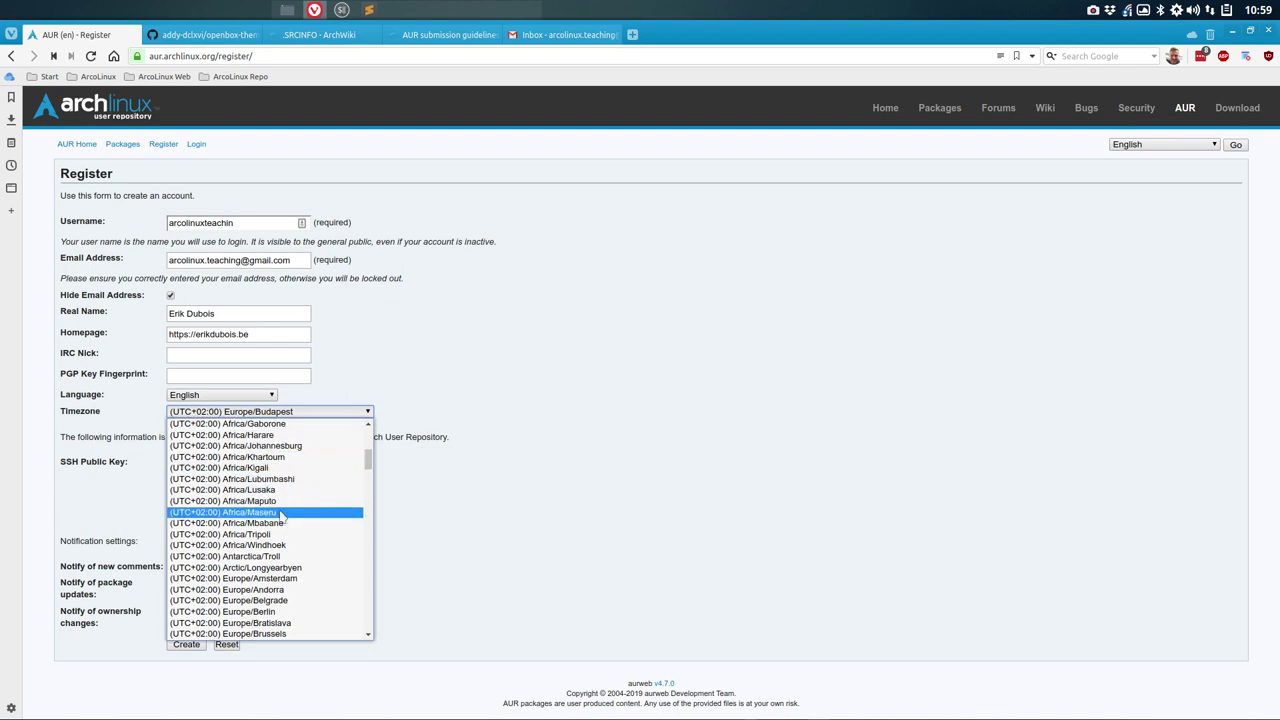
{"action": "scroll", "coordinate": [283, 515], "scroll_direction": "up", "scroll_amount": 5}
{"action": "scroll", "coordinate": [283, 515], "scroll_direction": "down", "scroll_amount": 5}
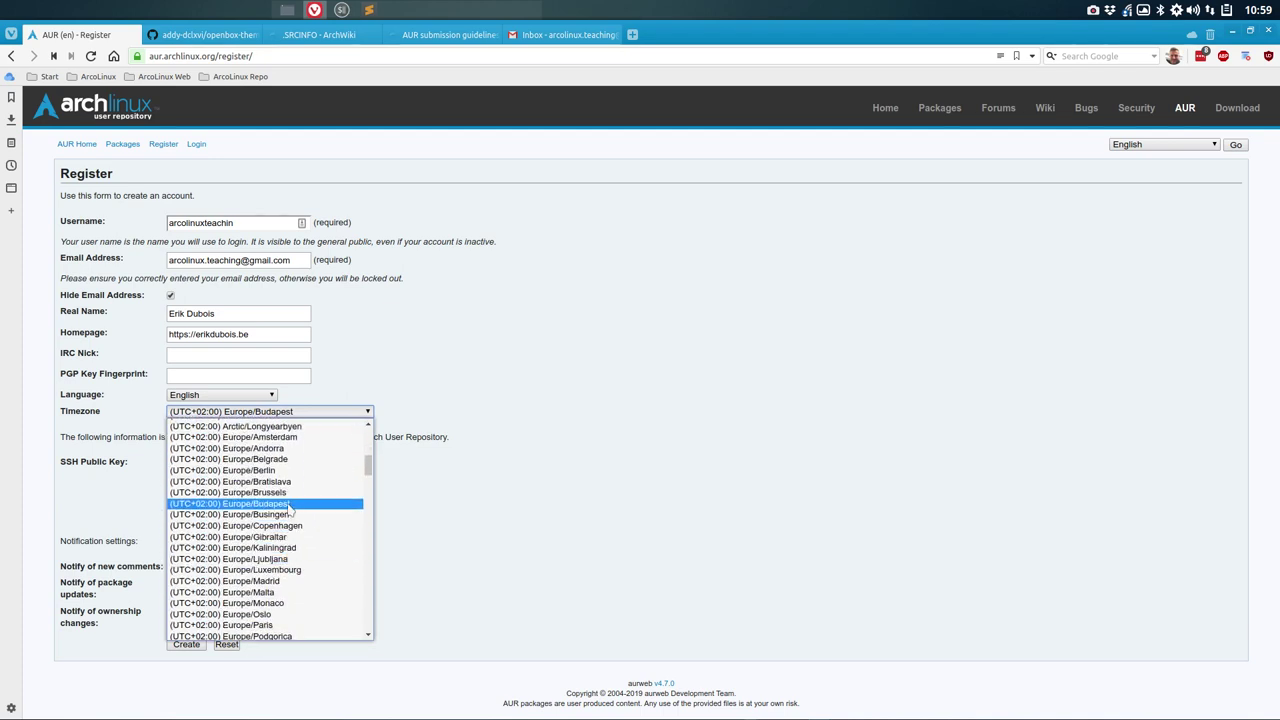
{"action": "left_click", "coordinate": [290, 492]}
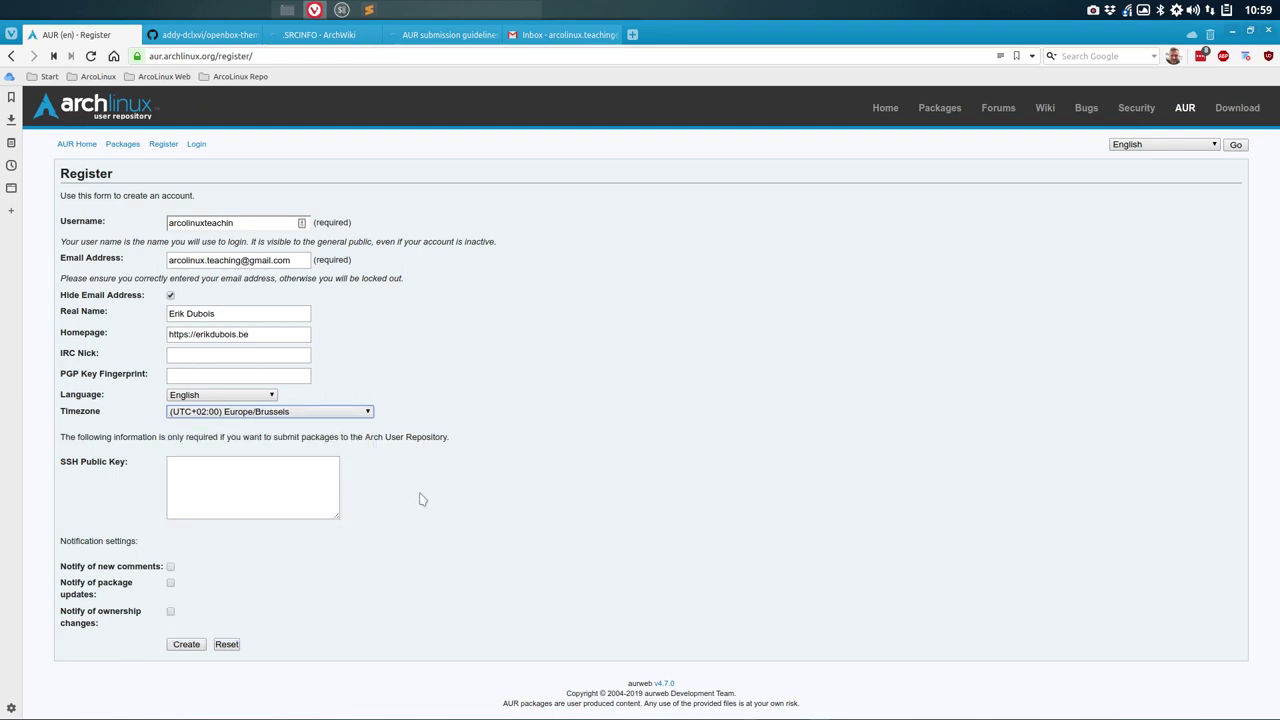
Step: Enable notifications for new comments, package updates and ownership changes, then create the AUR account
{"action": "left_click", "coordinate": [202, 476]}
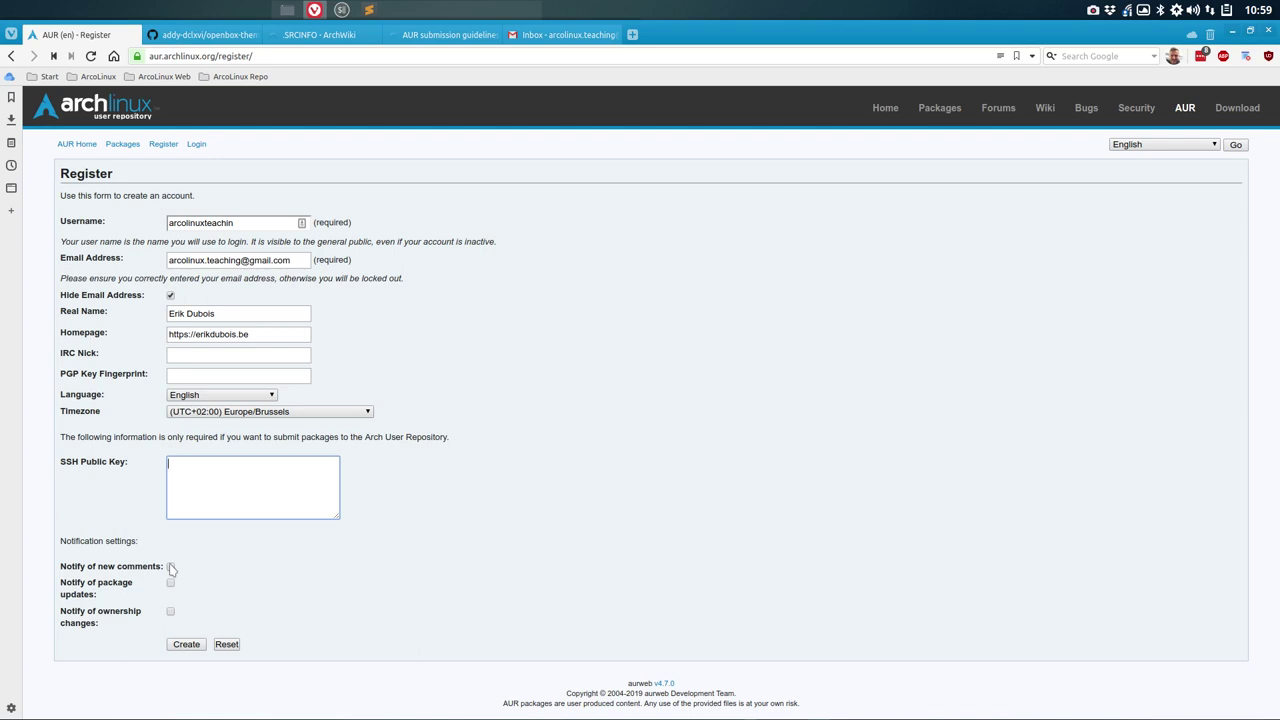
{"action": "left_click", "coordinate": [170, 566]}
{"action": "left_click", "coordinate": [170, 582]}
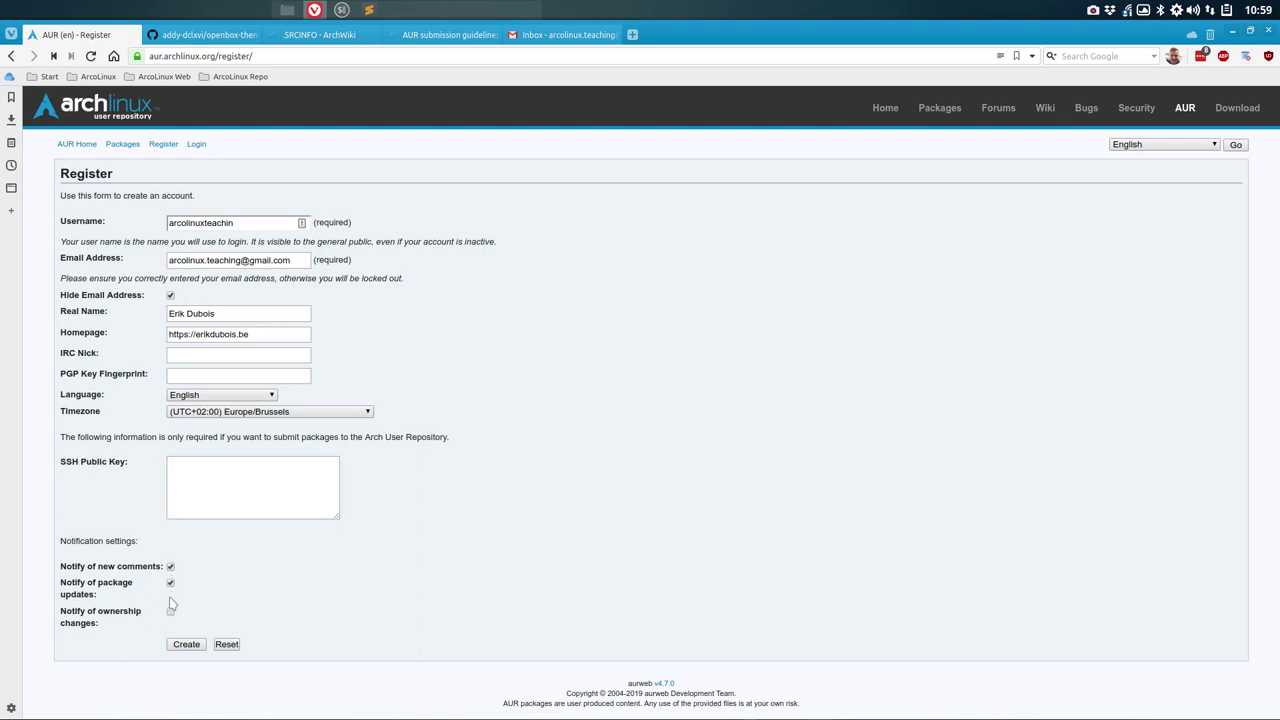
{"action": "left_click", "coordinate": [171, 611]}
{"action": "left_click", "coordinate": [186, 645]}
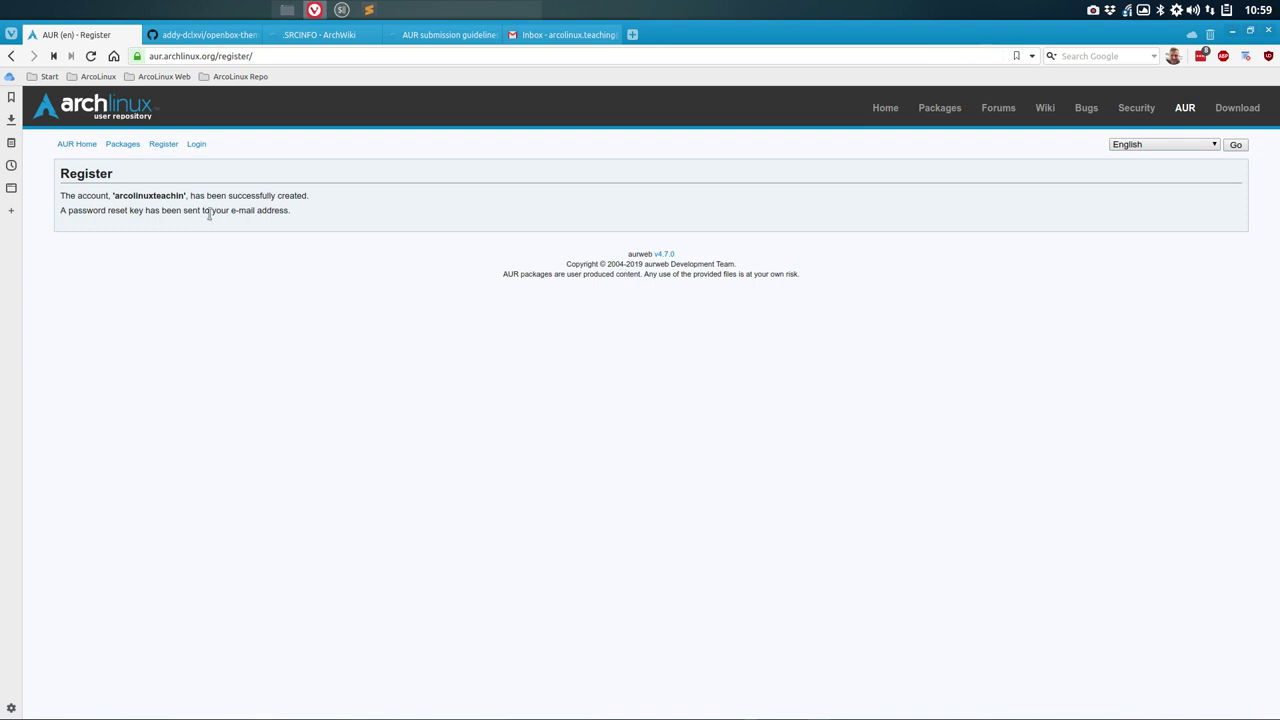
Step: Open the password reset link from the AUR welcome e-mail and enter the account's e-mail address
{"action": "double_click", "coordinate": [168, 198]}
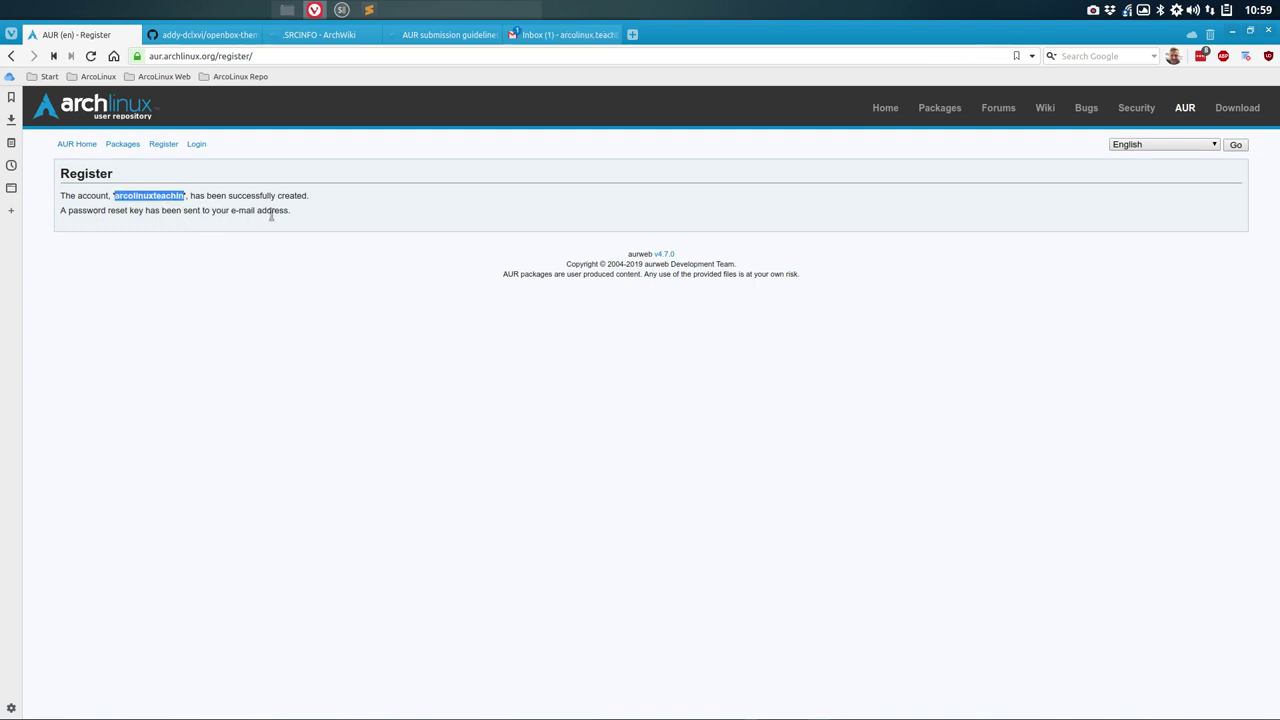
{"action": "left_click", "coordinate": [520, 34]}
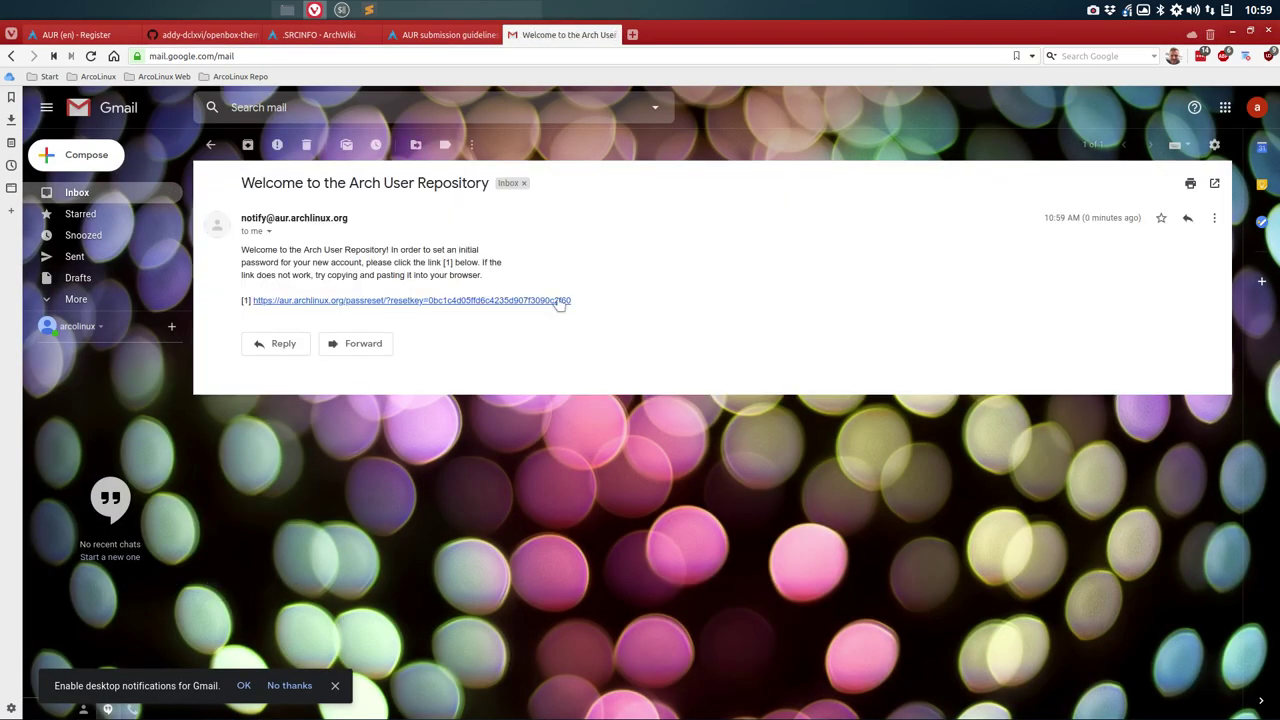
{"action": "left_click", "coordinate": [478, 301]}
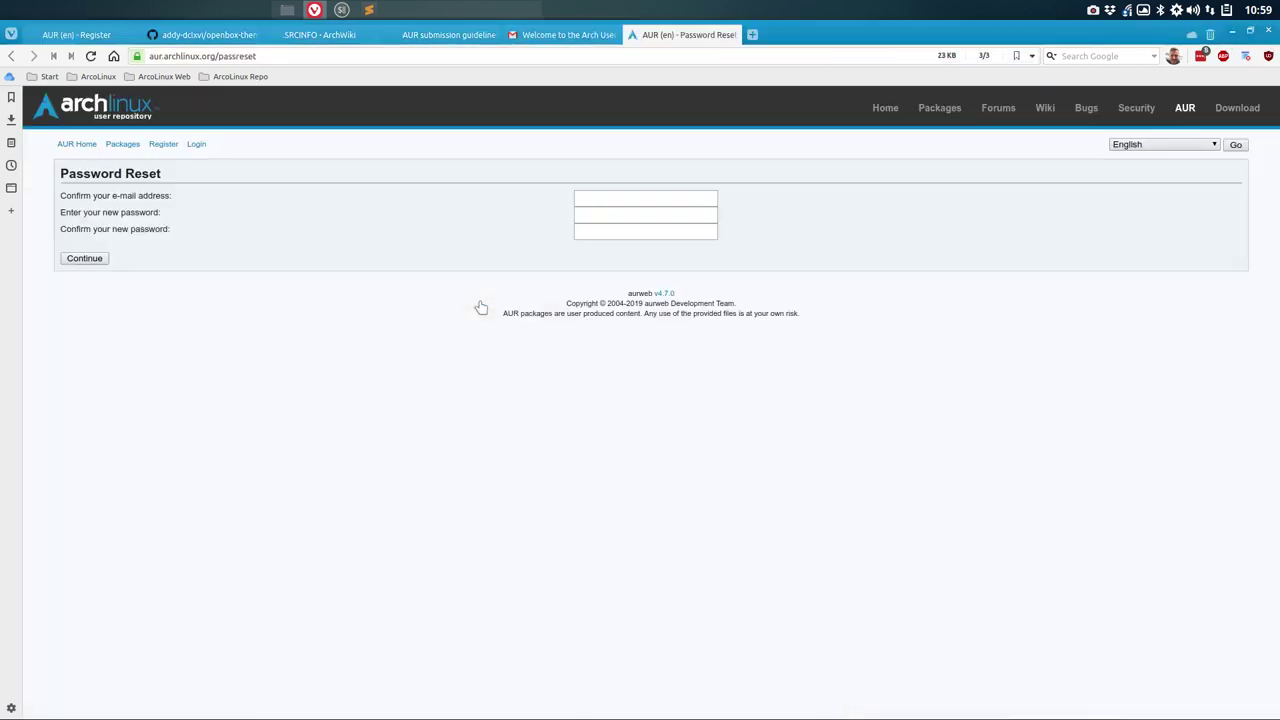
{"action": "left_click", "coordinate": [586, 197]}
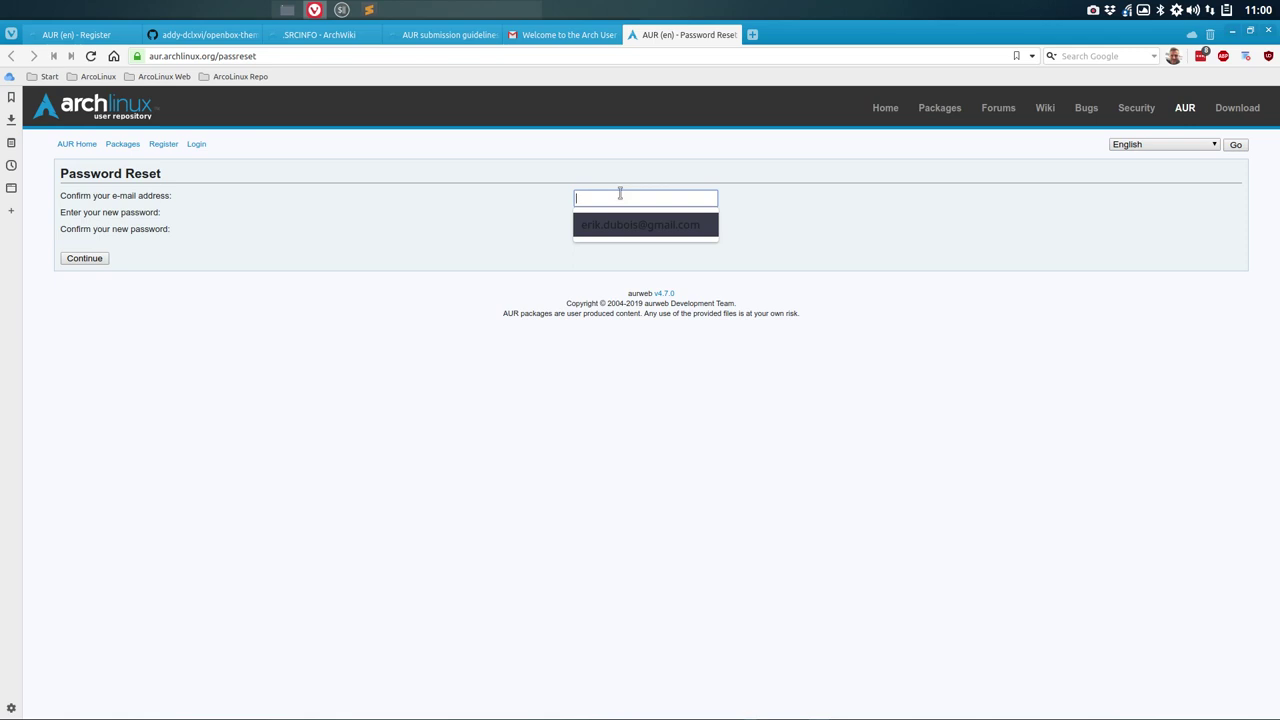
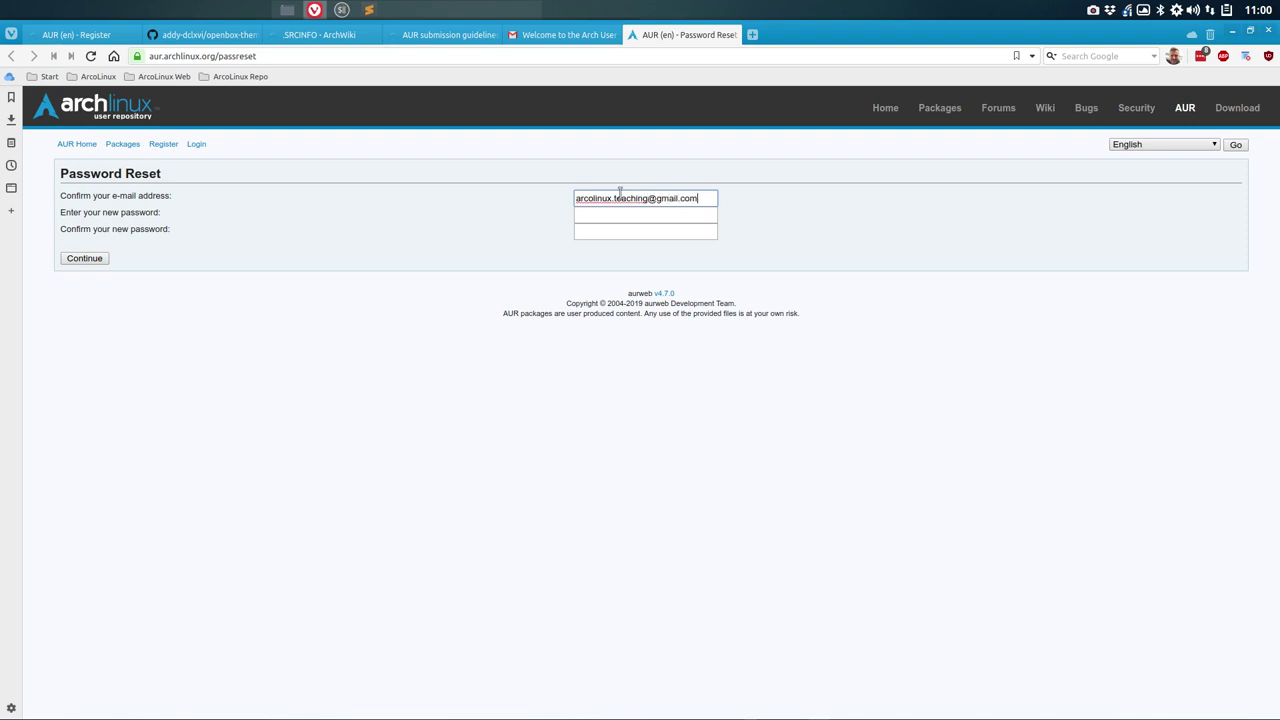
{"action": "key", "text": "Tab"}
Step: Generate a 40-character password with special characters in LastPass and copy it
{"action": "left_click", "coordinate": [1200, 56]}
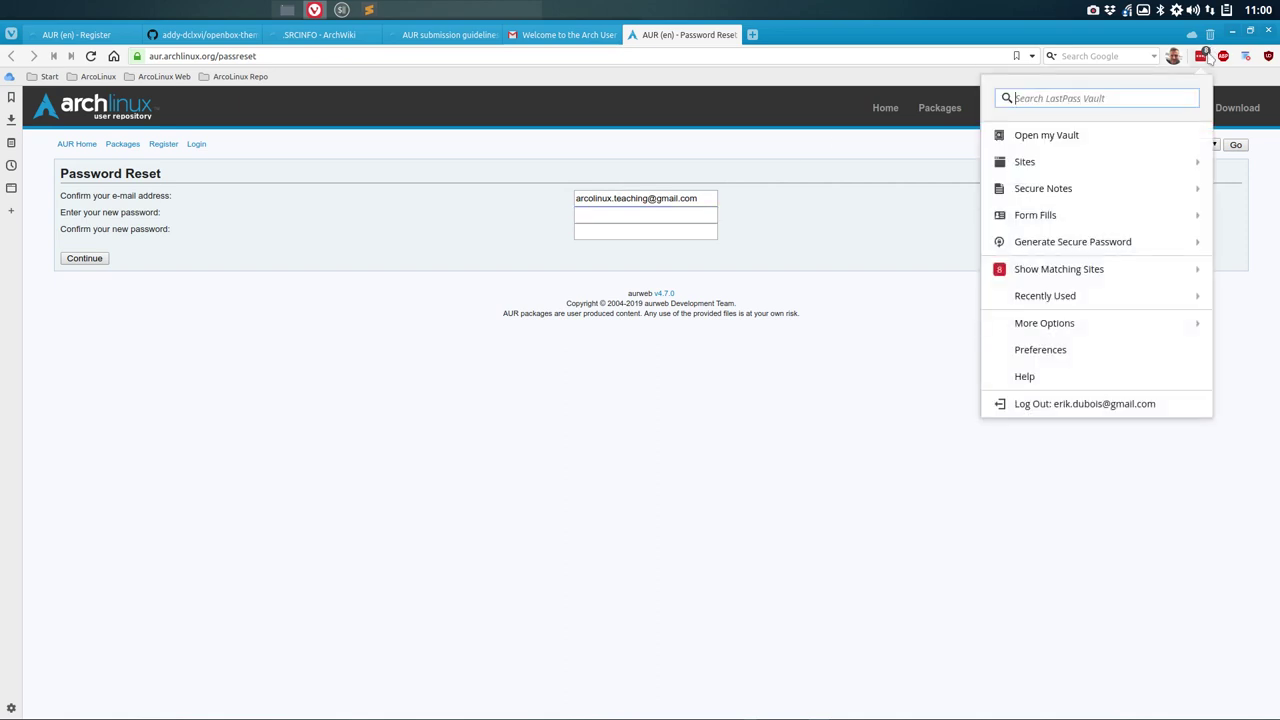
{"action": "left_click", "coordinate": [1186, 270]}
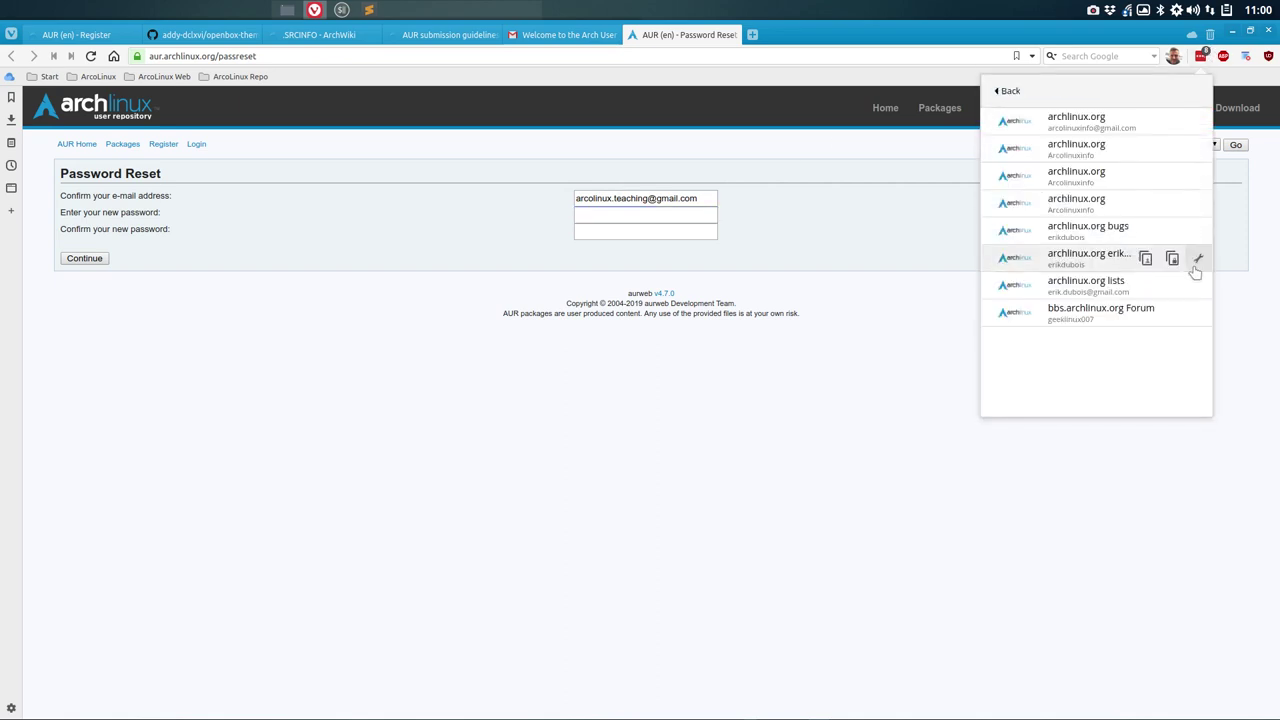
{"action": "left_click", "coordinate": [1200, 56]}
{"action": "left_click", "coordinate": [1200, 56]}
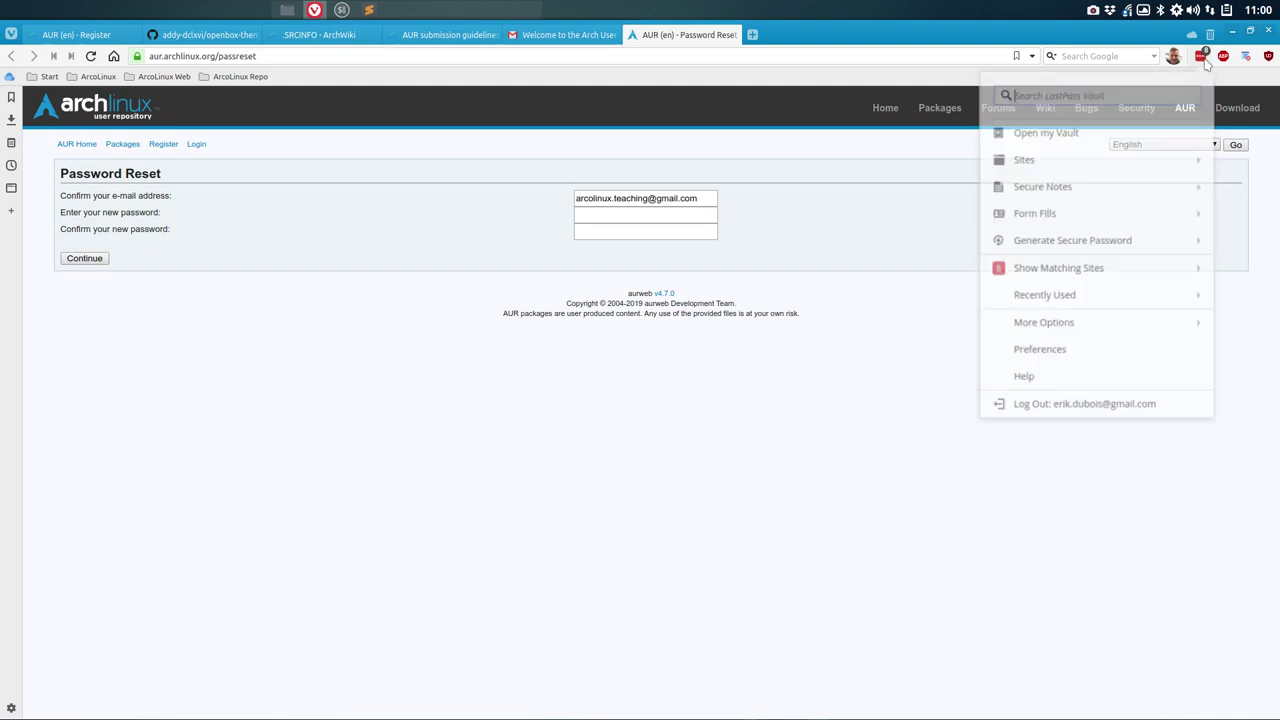
{"action": "left_click", "coordinate": [1150, 248]}
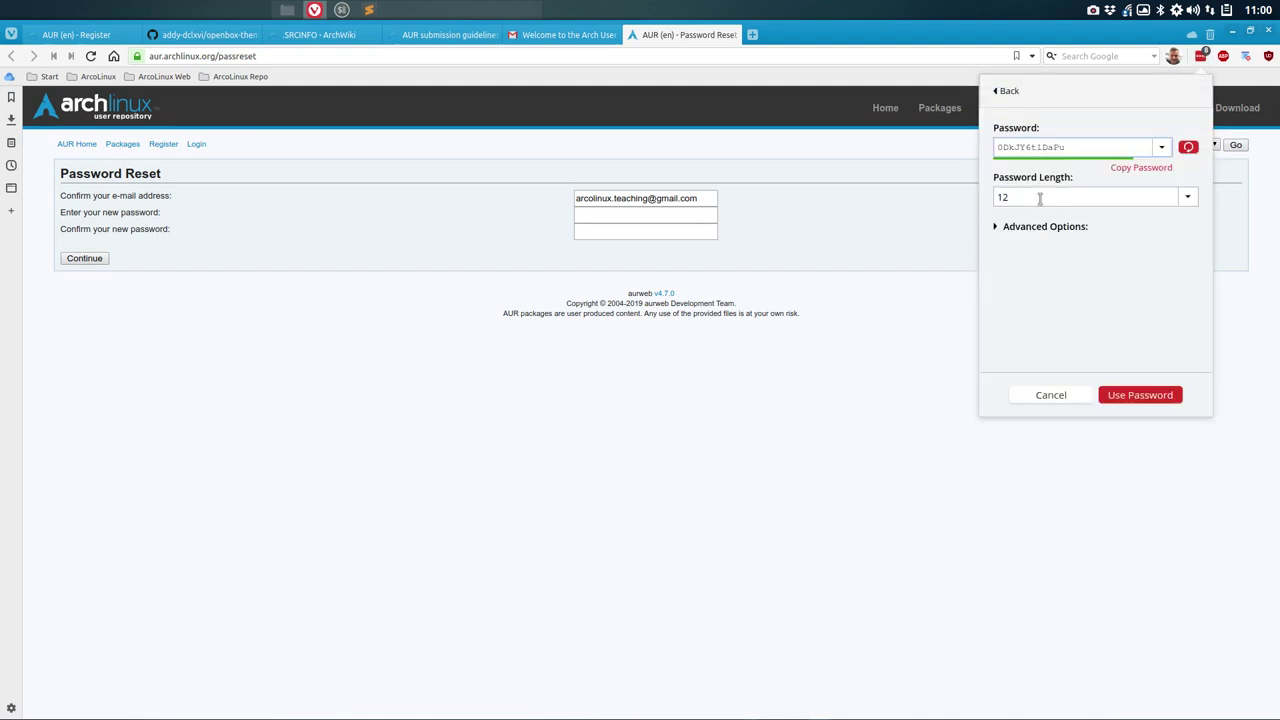
{"action": "left_click", "coordinate": [998, 197]}
{"action": "type", "text": "40"}
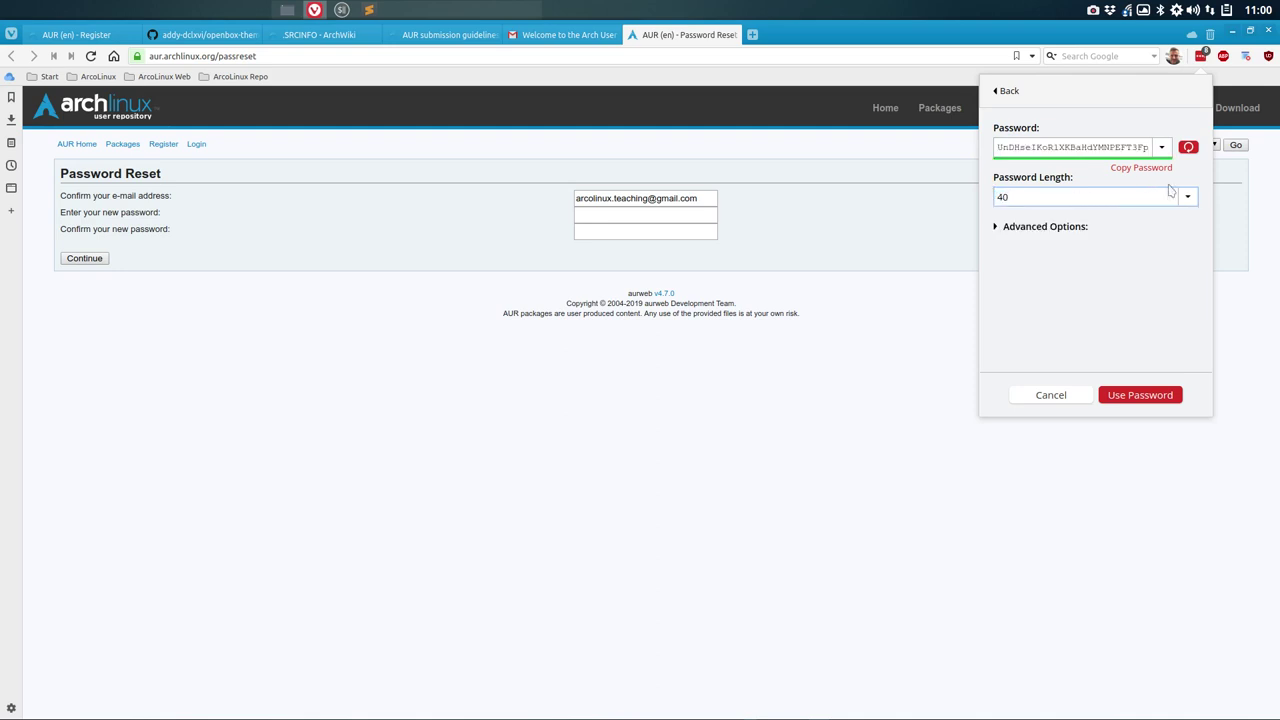
{"action": "left_click", "coordinate": [1035, 229]}
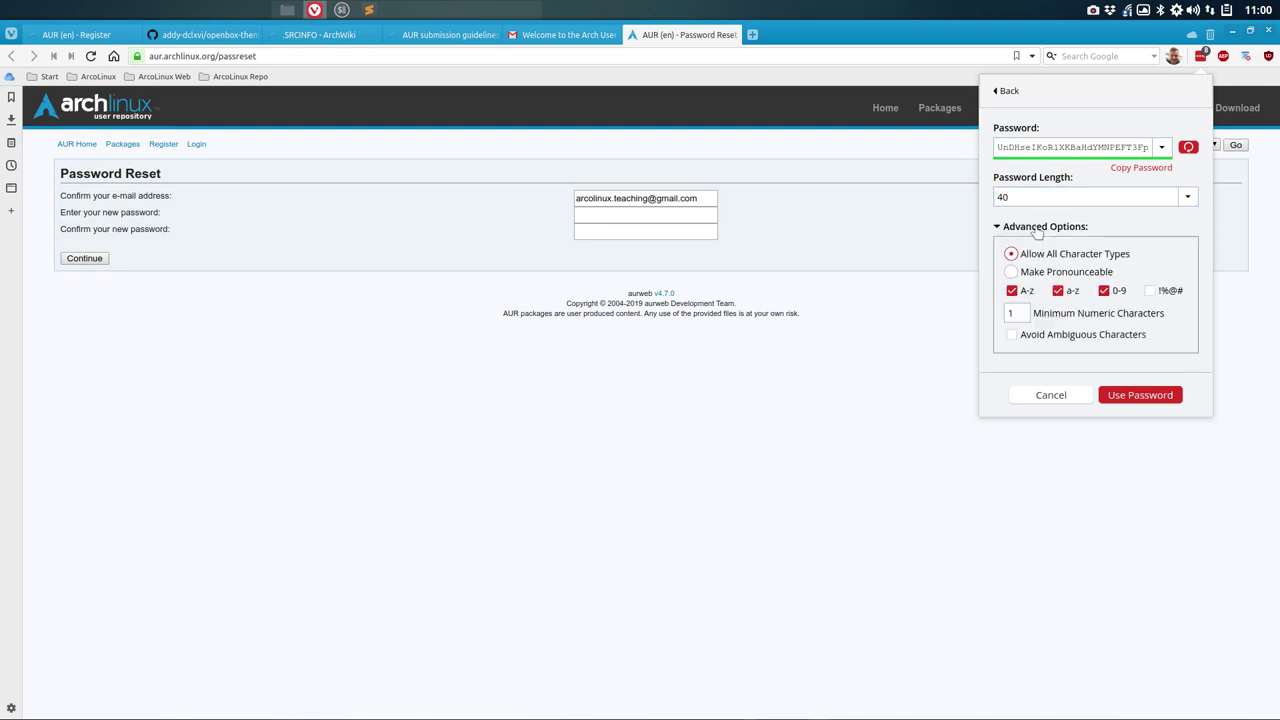
{"action": "left_click", "coordinate": [1150, 291]}
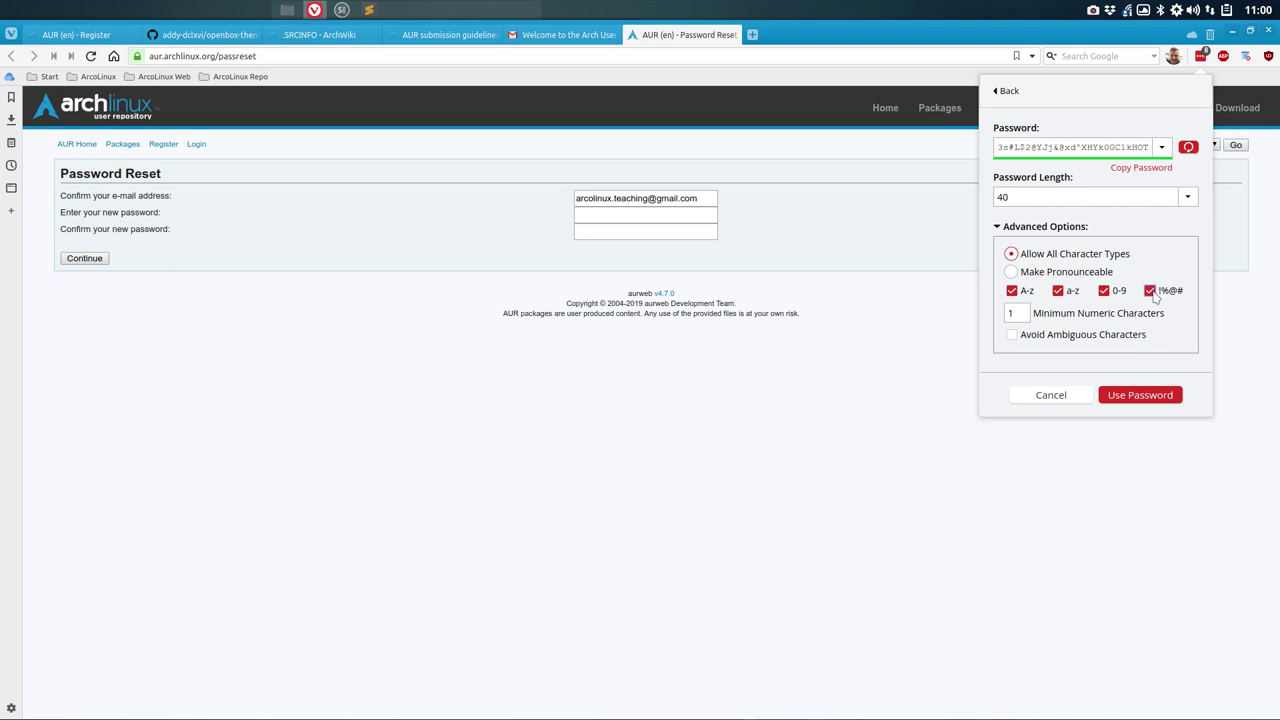
{"action": "left_click", "coordinate": [1134, 171]}
Step: Paste the generated password into both password fields and submit the reset
{"action": "left_click", "coordinate": [613, 214]}
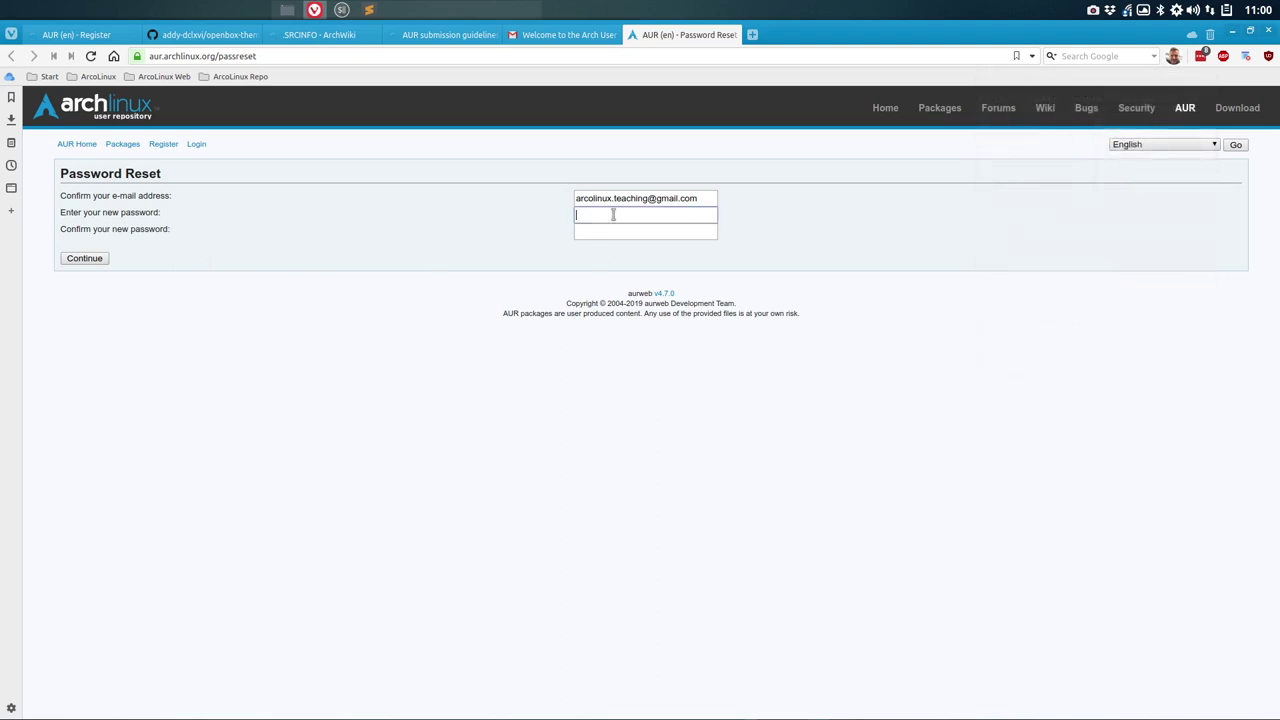
{"action": "key", "text": "ctrl+v"}
{"action": "left_click", "coordinate": [623, 233]}
{"action": "key", "text": "ctrl+v"}
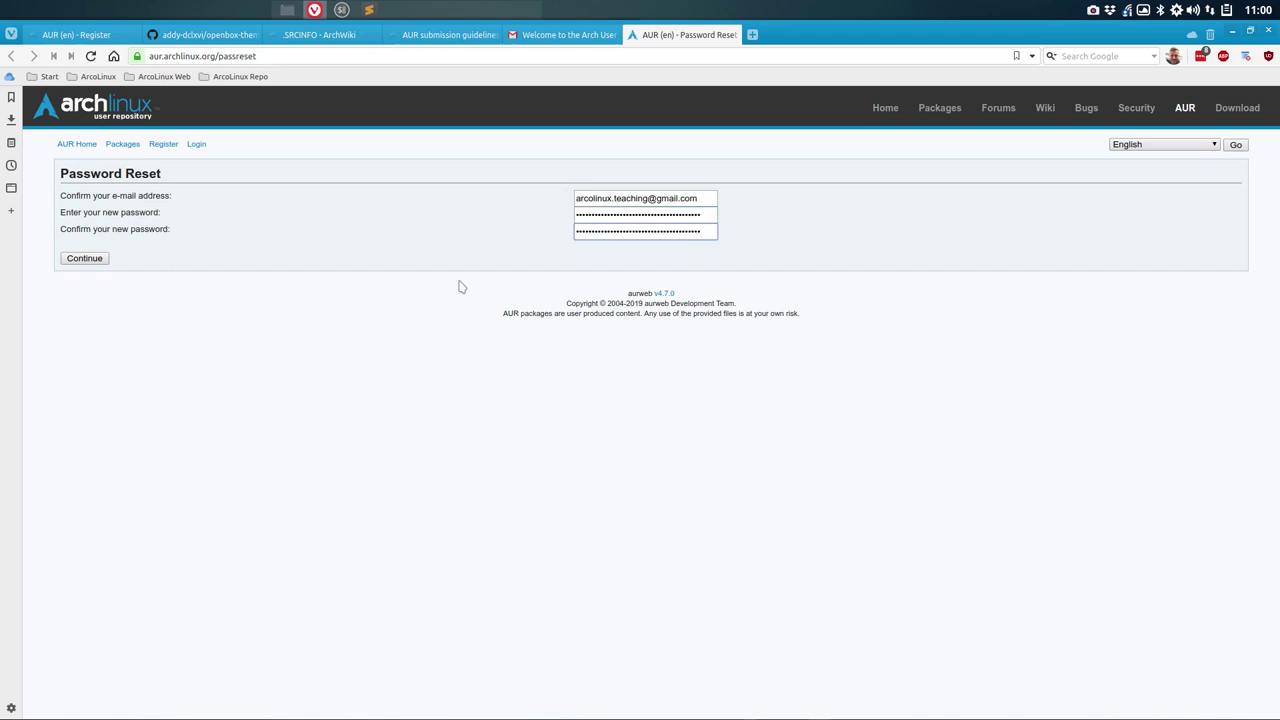
{"action": "left_click", "coordinate": [84, 260]}
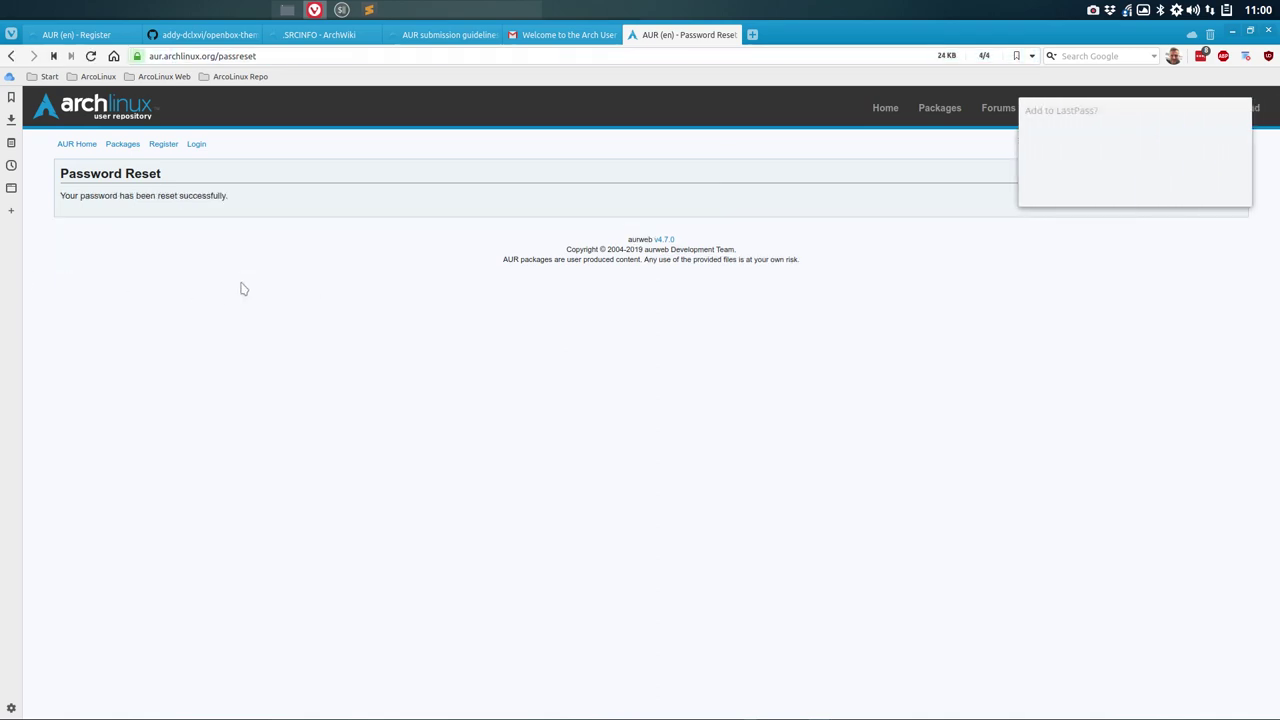
Step: Save the new AUR login to LastPass, then sign in to the AUR with the saved account
{"action": "left_click", "coordinate": [1223, 190]}
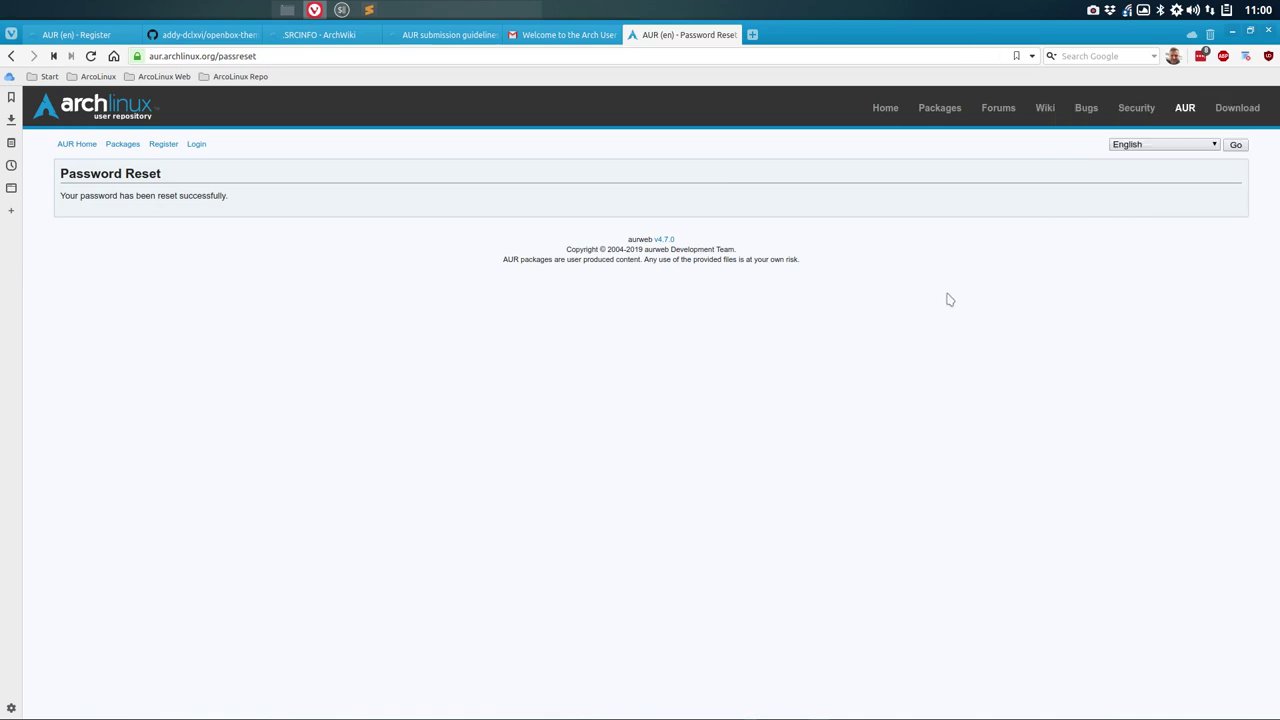
{"action": "left_click", "coordinate": [200, 145]}
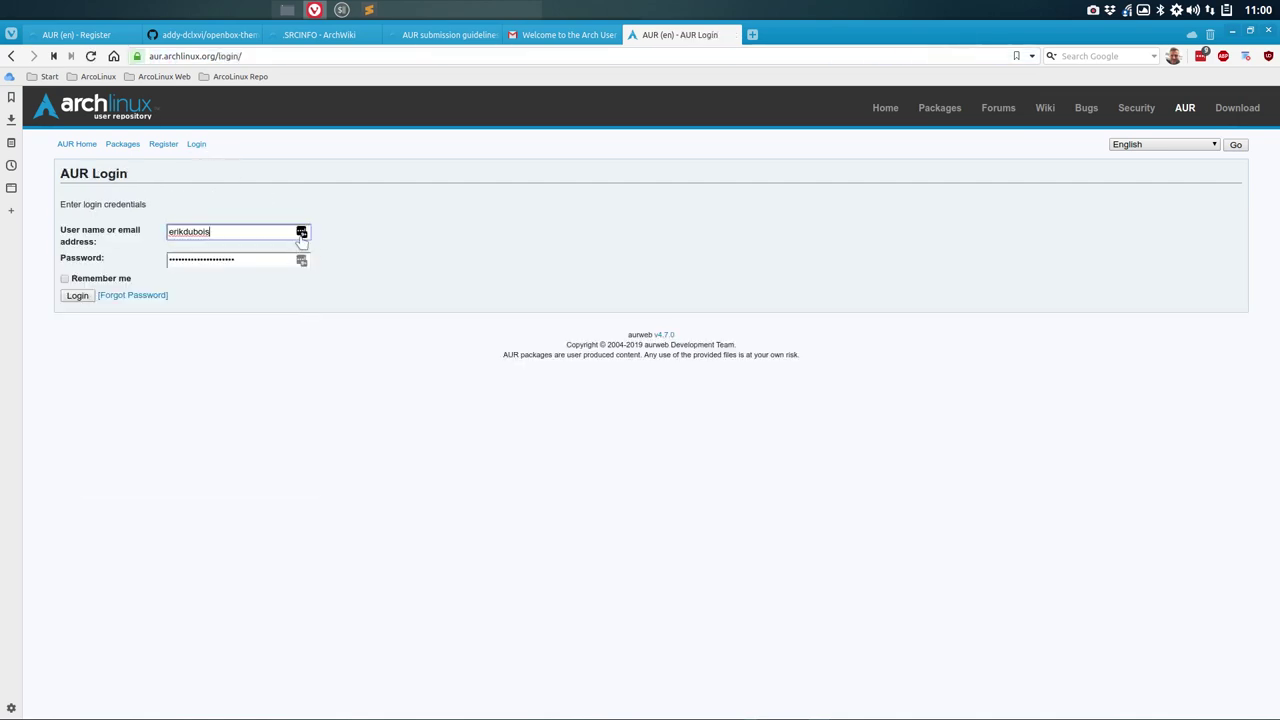
{"action": "left_click", "coordinate": [301, 233]}
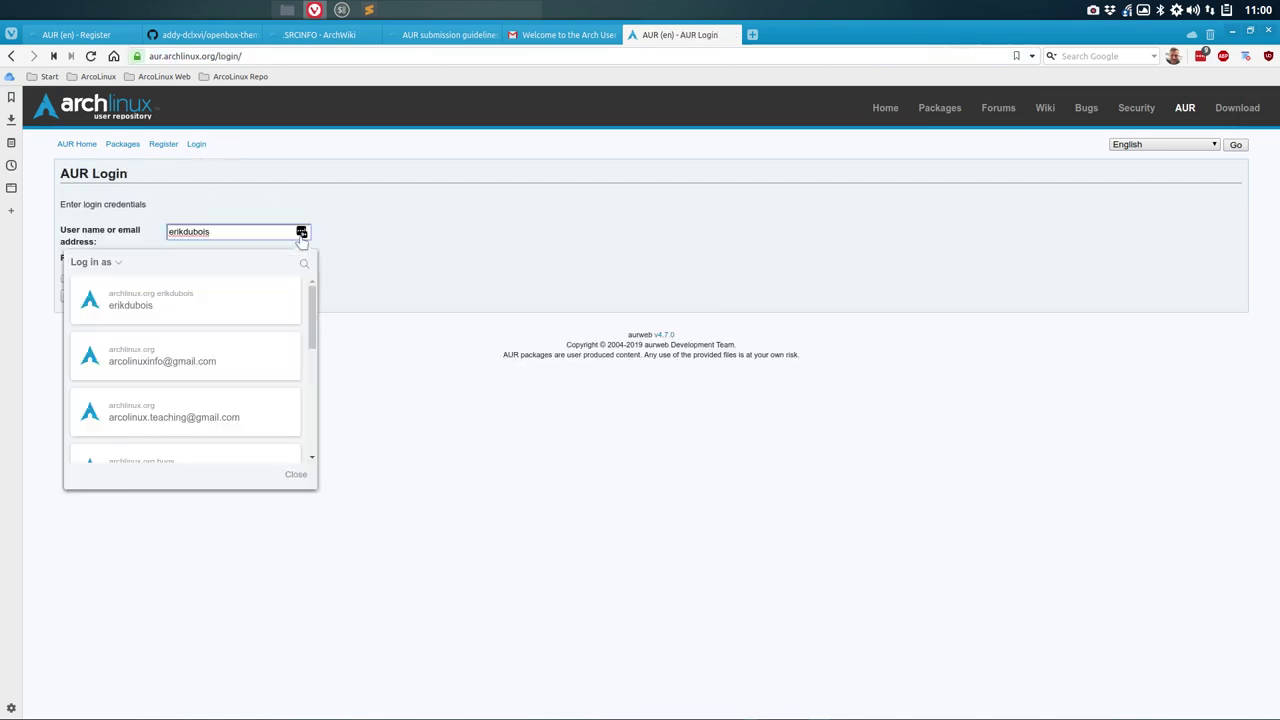
{"action": "left_click", "coordinate": [183, 413]}
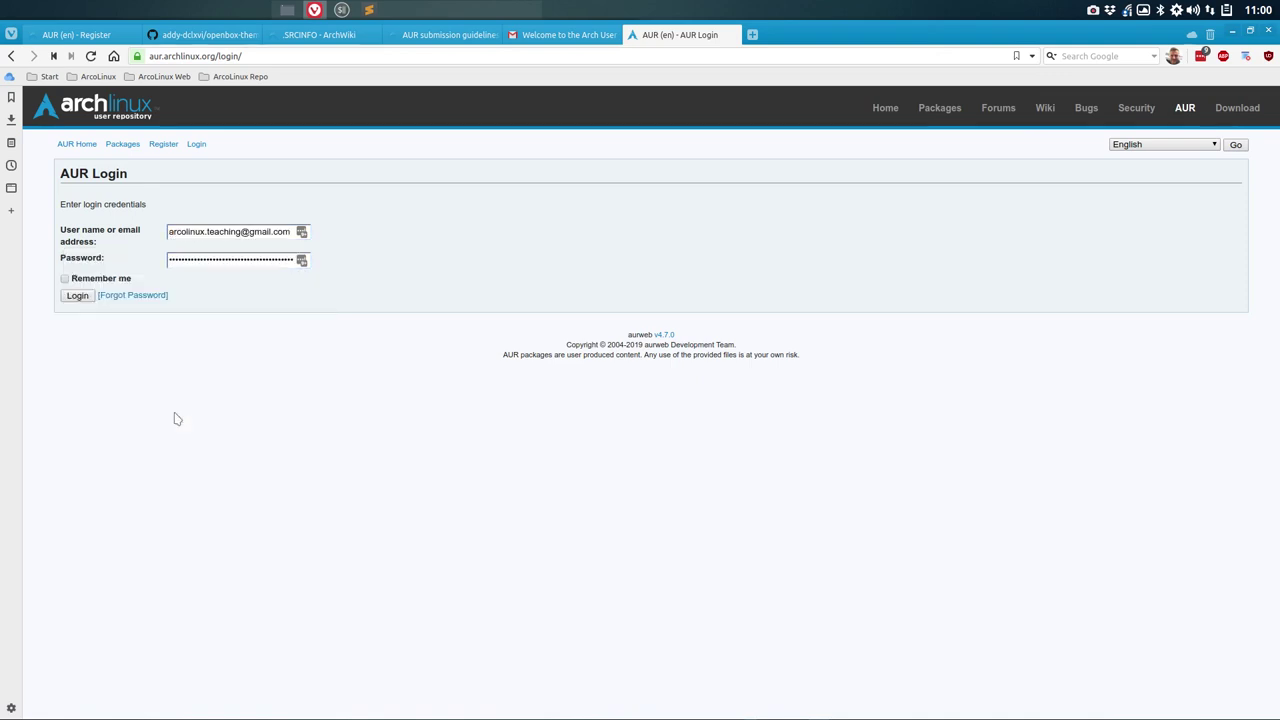
{"action": "left_click", "coordinate": [87, 297]}
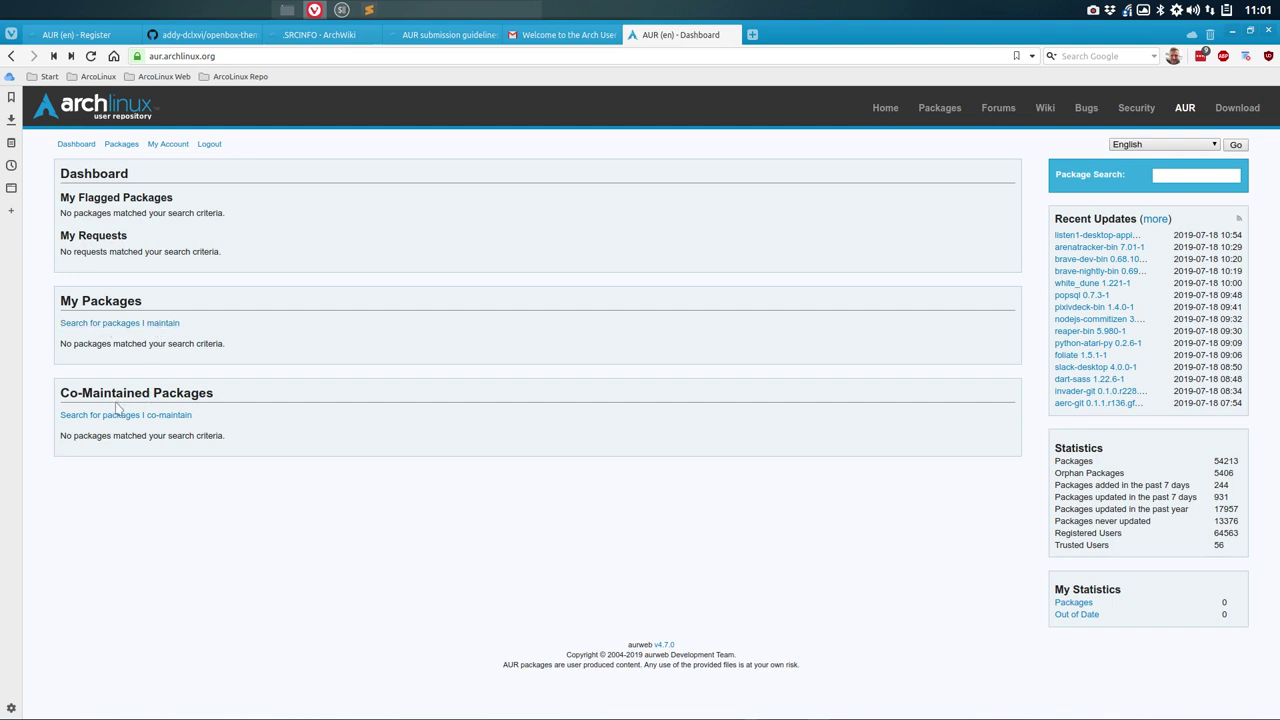
{"action": "left_click", "coordinate": [112, 145]}
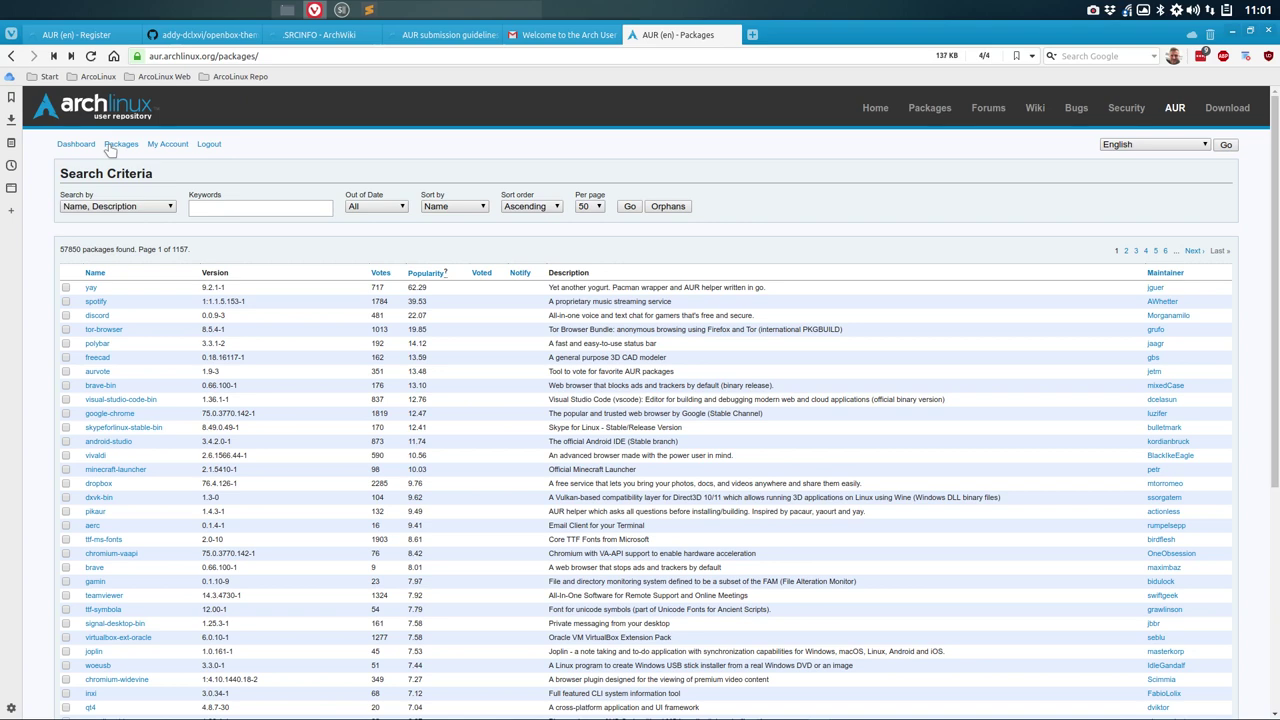
{"action": "left_click", "coordinate": [75, 145]}
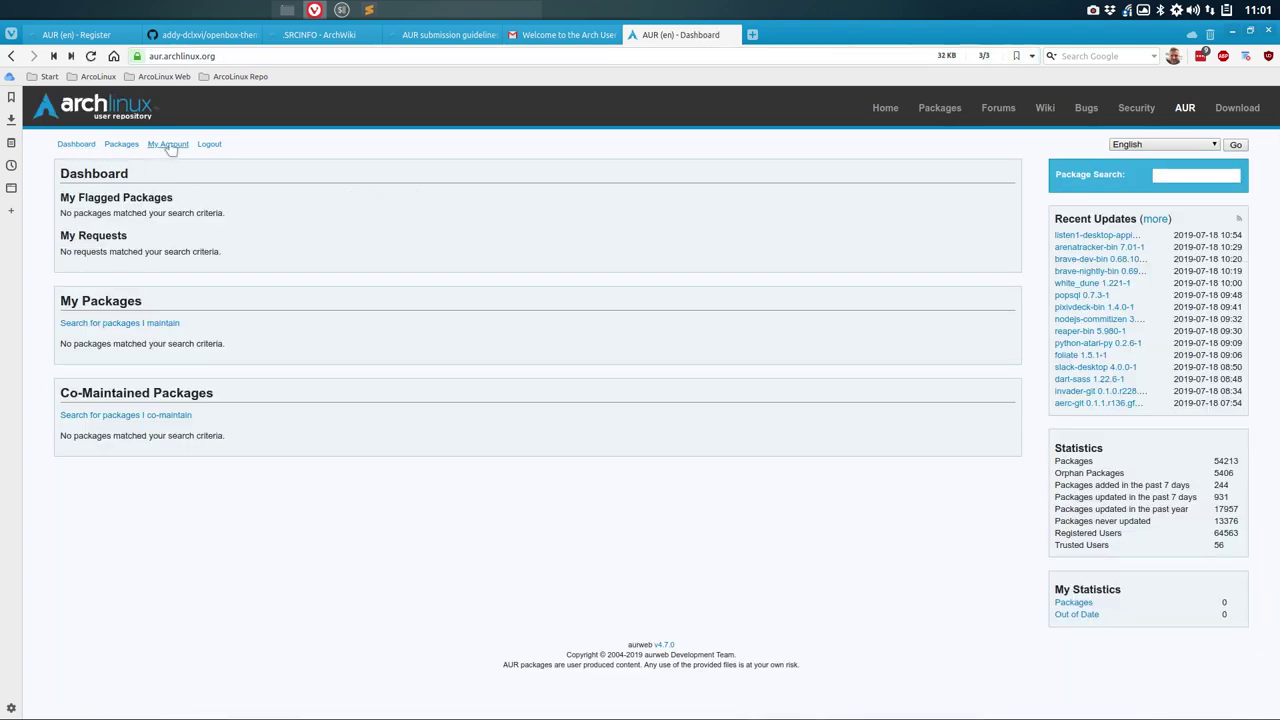
{"action": "left_click", "coordinate": [168, 145]}
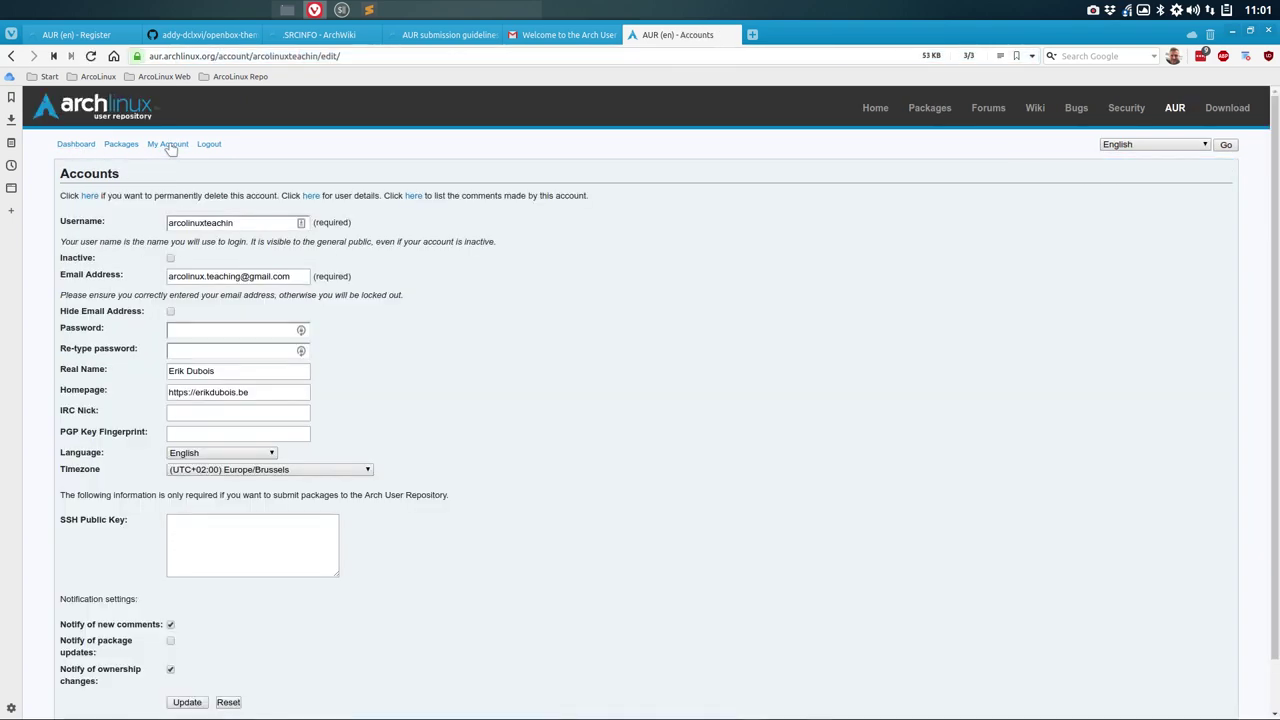
{"action": "scroll", "coordinate": [474, 431], "scroll_direction": "down", "scroll_amount": 2}
{"action": "left_click", "coordinate": [248, 484]}
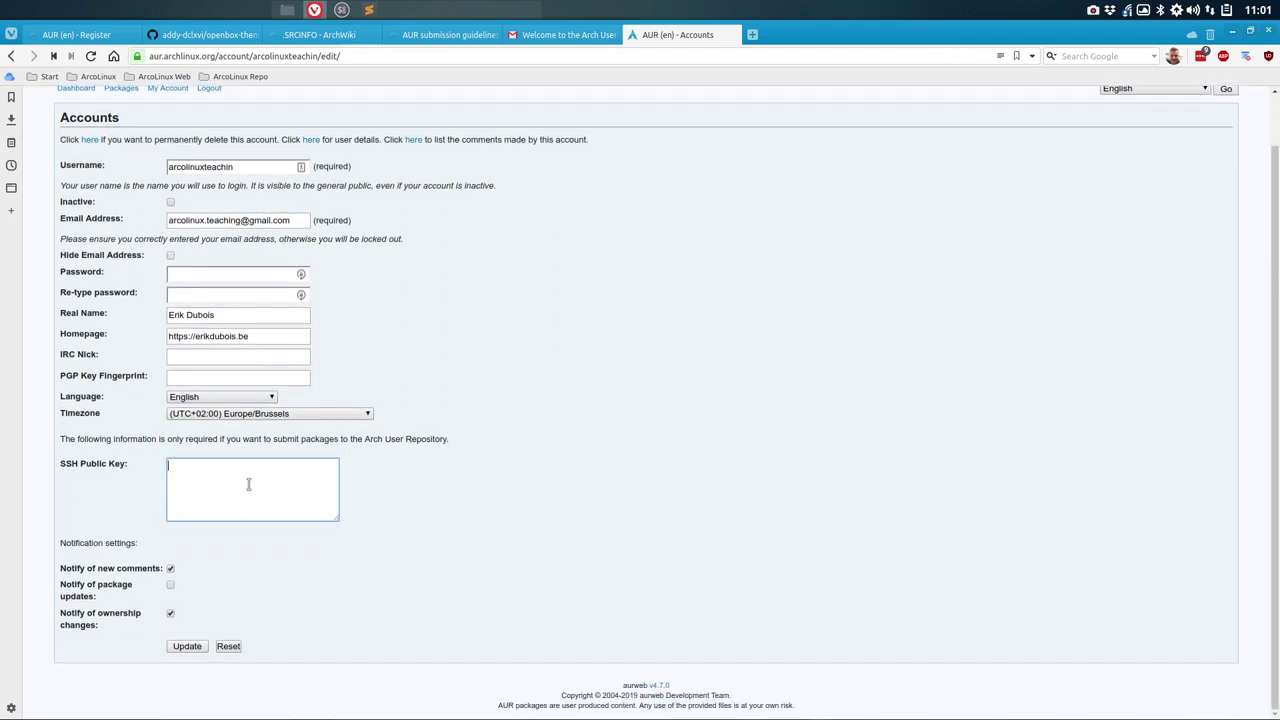
{"action": "scroll", "coordinate": [215, 137], "scroll_direction": "up", "scroll_amount": 2}
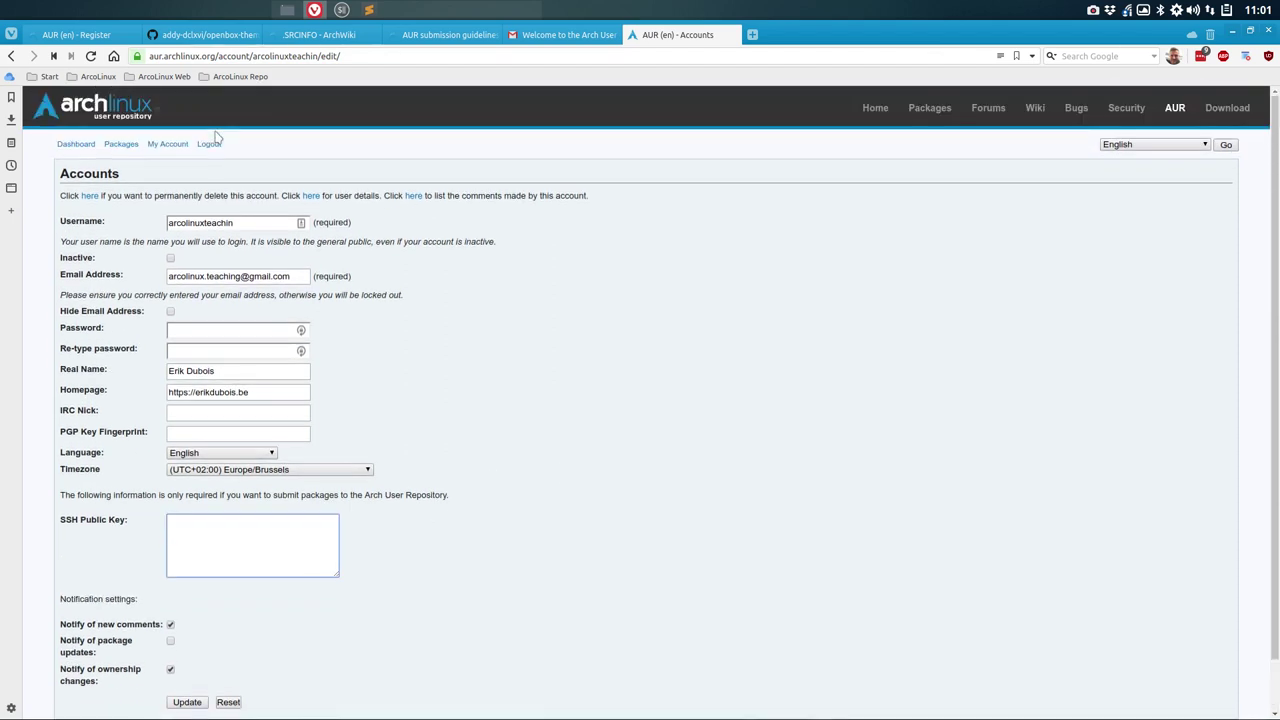
{"action": "left_click", "coordinate": [72, 146]}
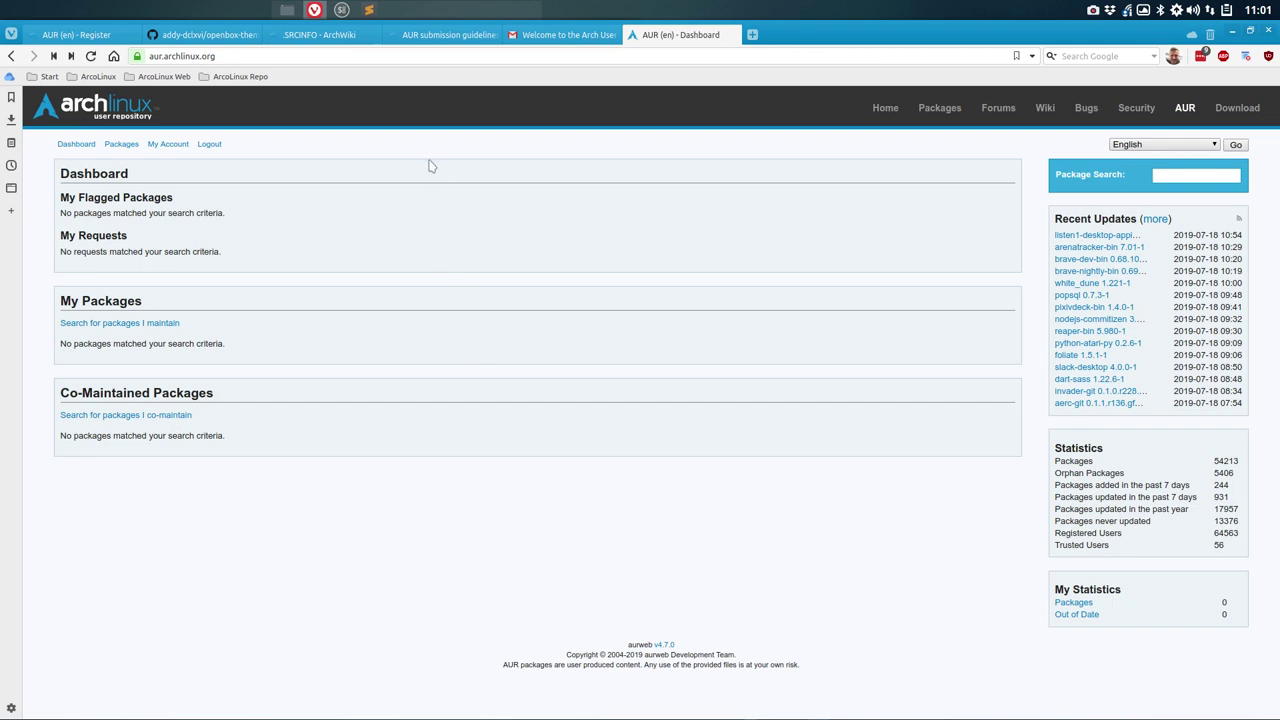
Step: Close the registration confirmation tab, move the dashboard tab to first position and return to it
{"action": "left_click", "coordinate": [79, 38]}
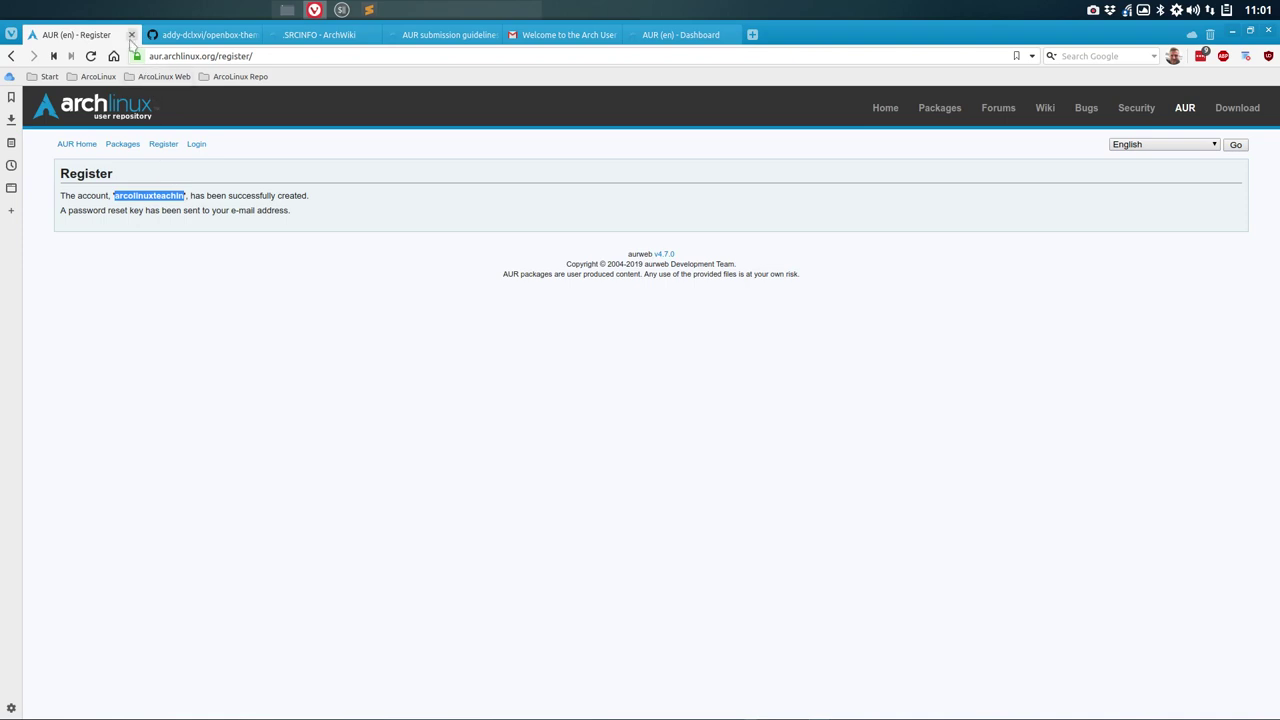
{"action": "left_click", "coordinate": [131, 34]}
{"action": "left_click_drag", "start_coordinate": [517, 37], "coordinate": [40, 36]}
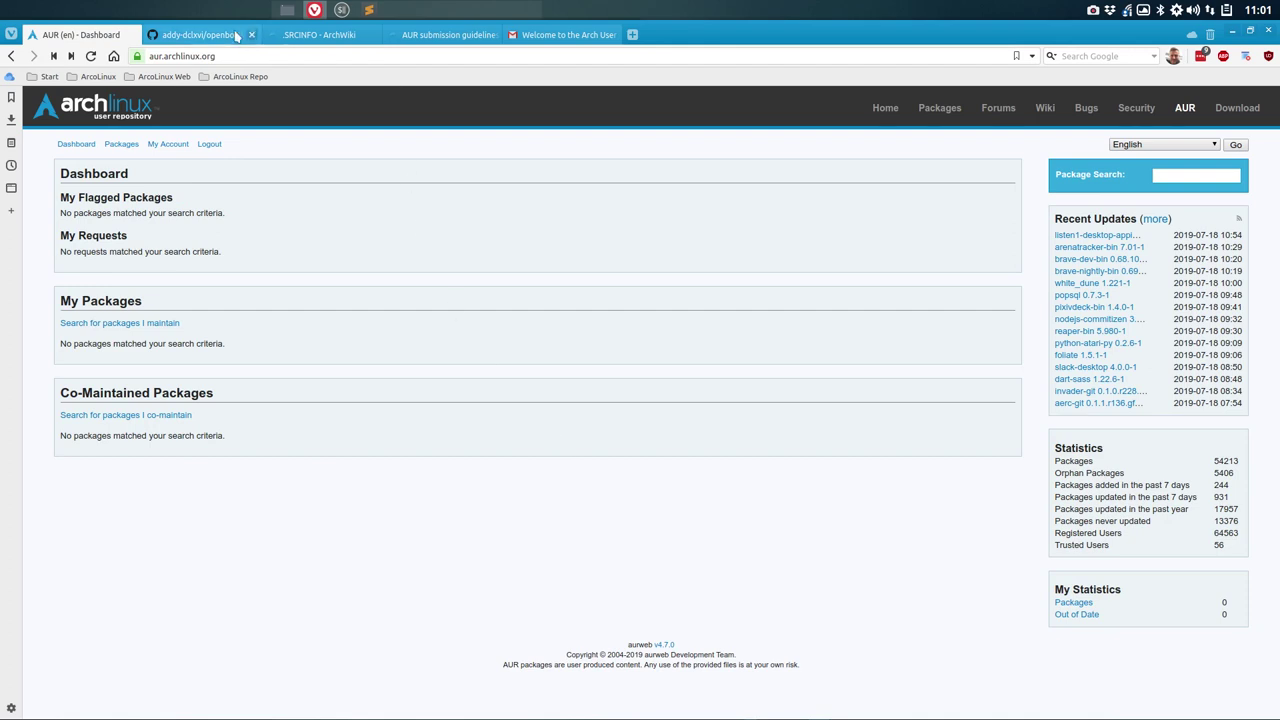
{"action": "left_click", "coordinate": [448, 34]}
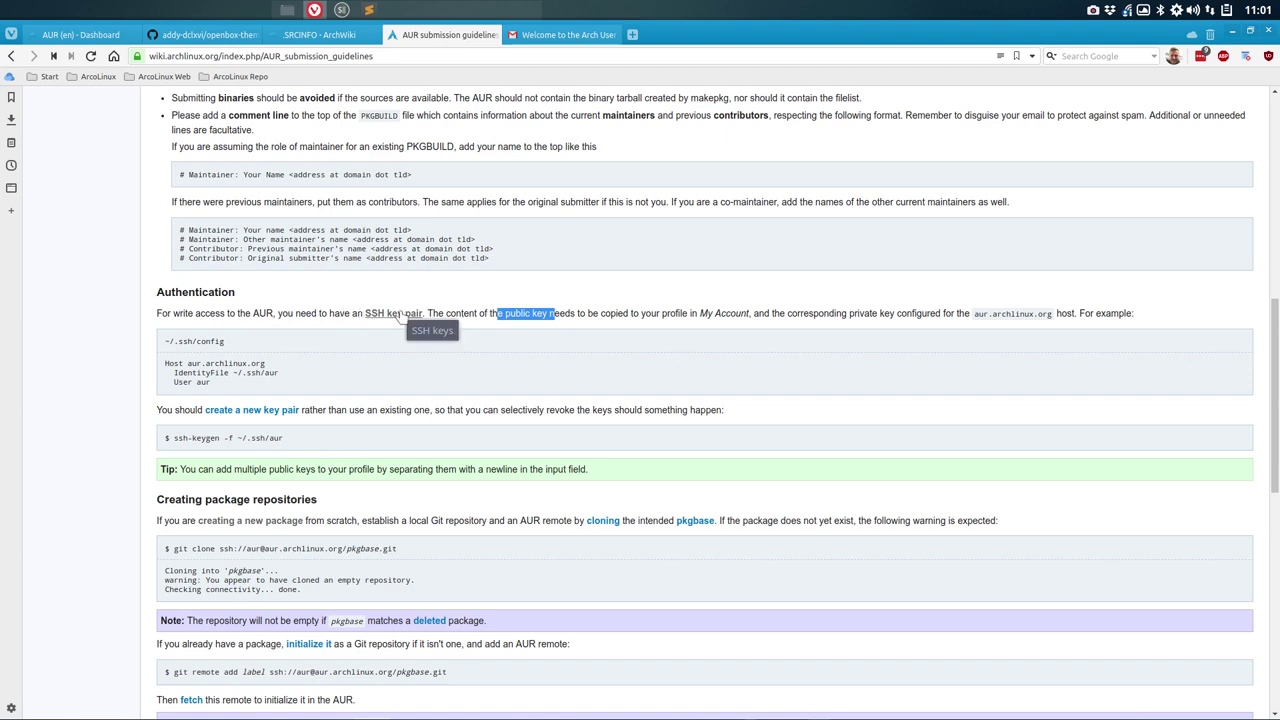
{"action": "left_click", "coordinate": [541, 316]}
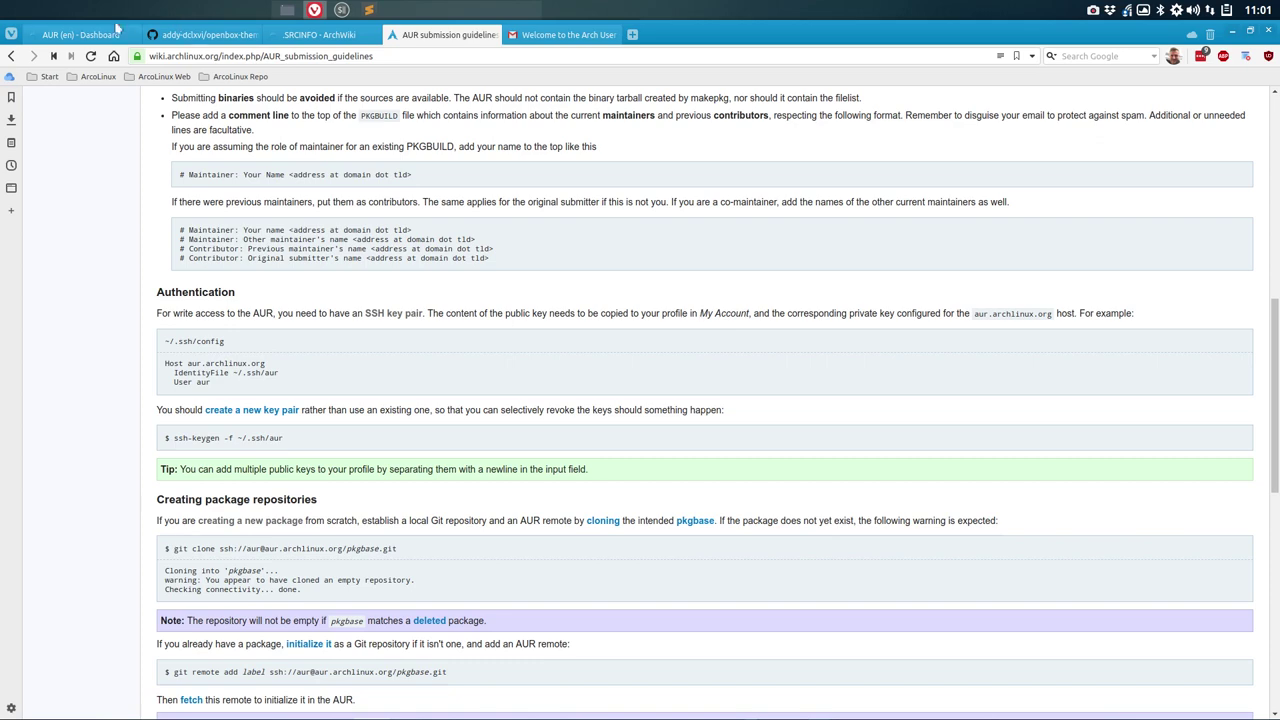
{"action": "left_click", "coordinate": [117, 29]}
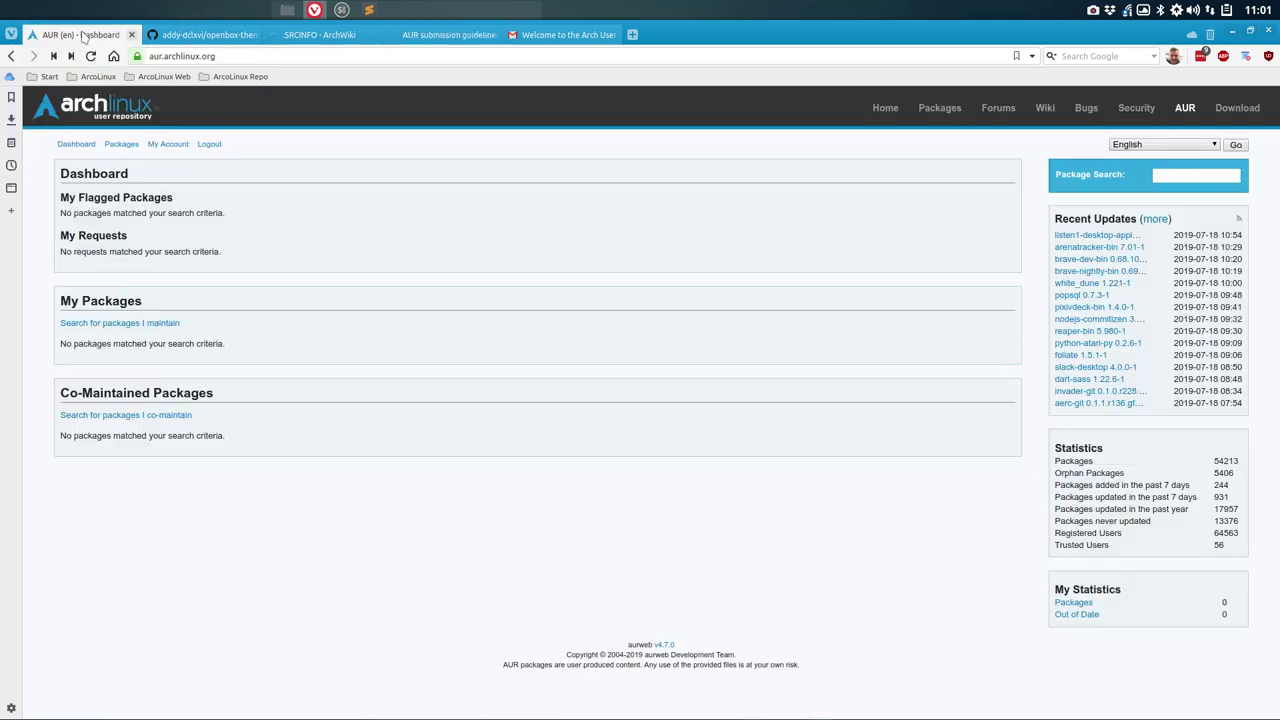
Step: Log out, log back in with saved credentials, and focus My Account's SSH Public Key field
{"action": "left_click", "coordinate": [208, 144]}
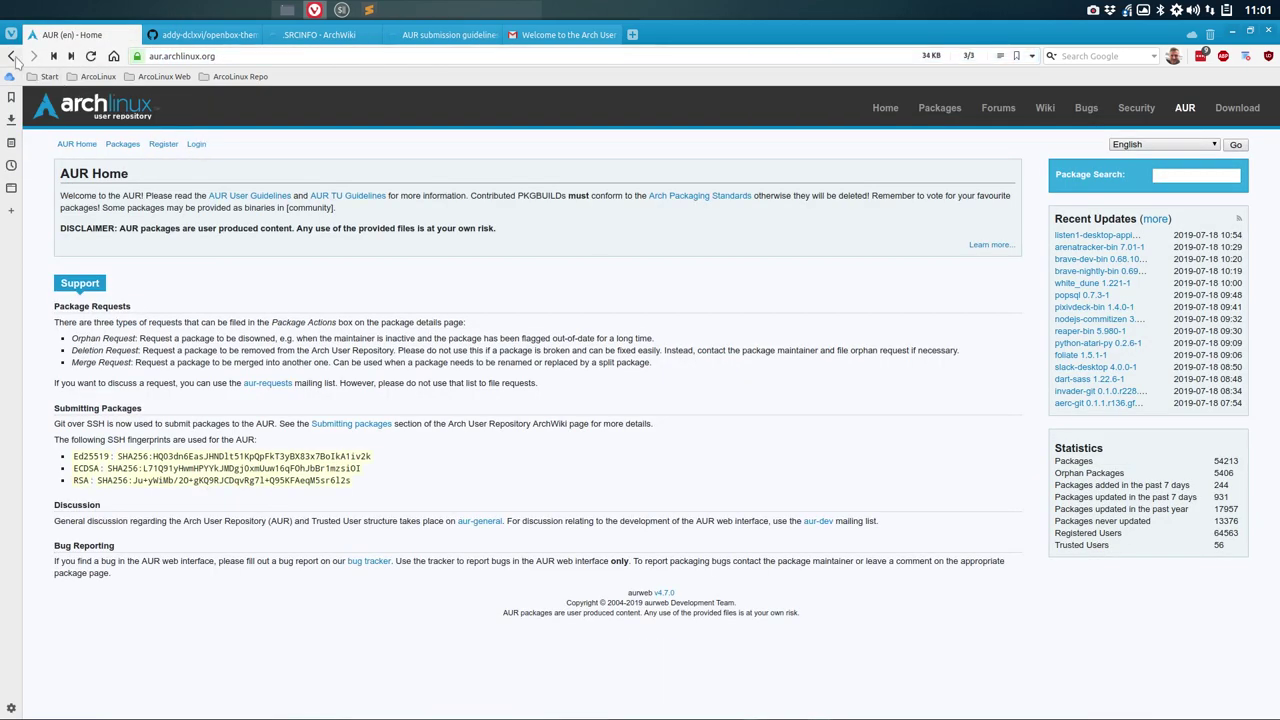
{"action": "left_click", "coordinate": [12, 57]}
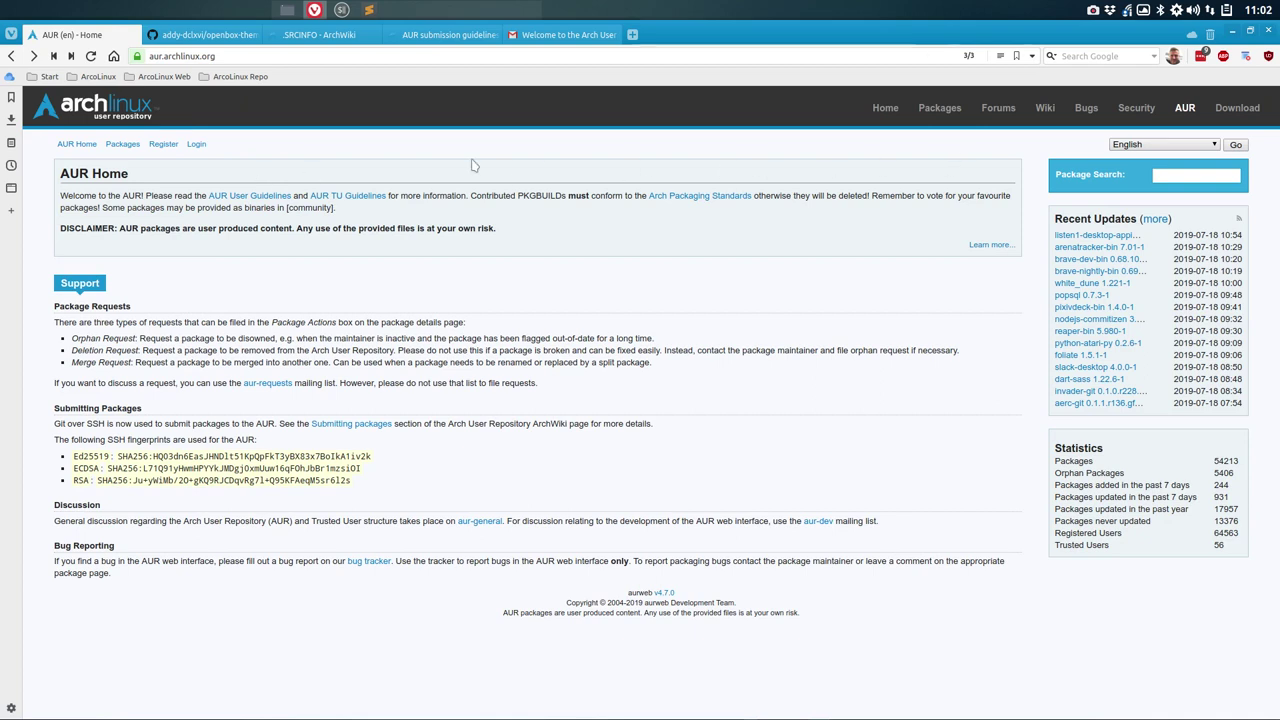
{"action": "left_click", "coordinate": [198, 144]}
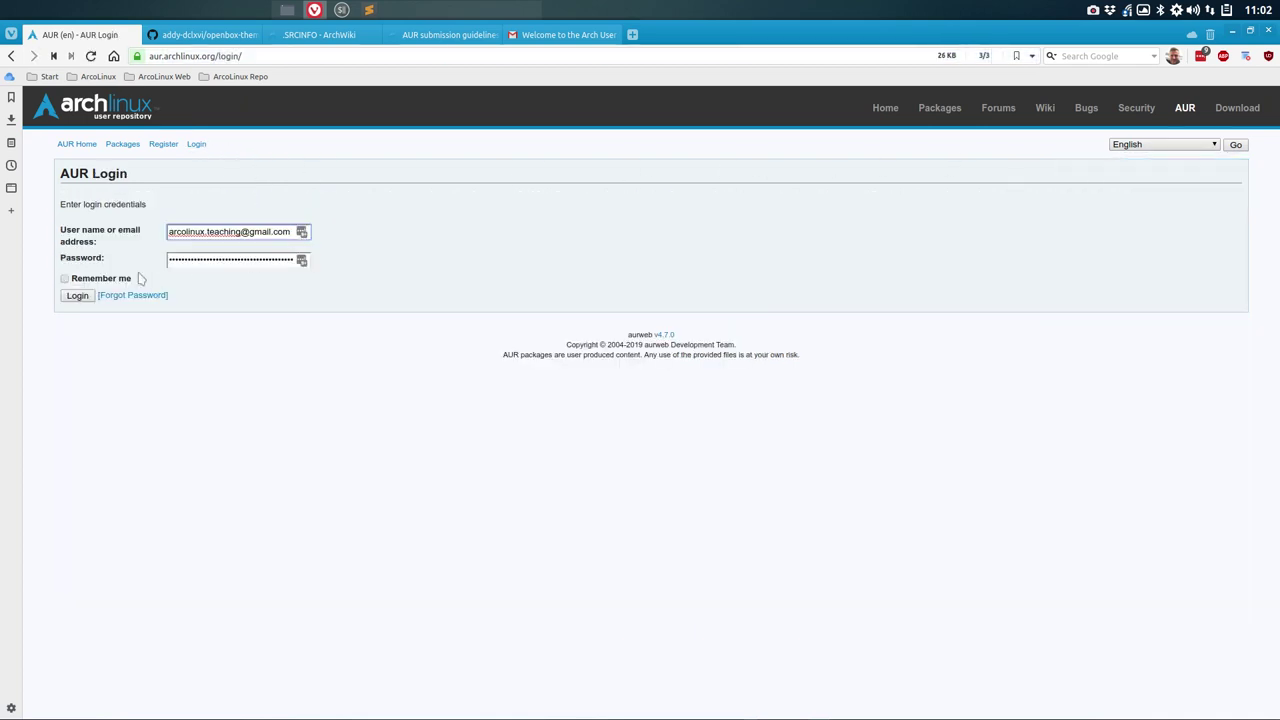
{"action": "left_click", "coordinate": [74, 298]}
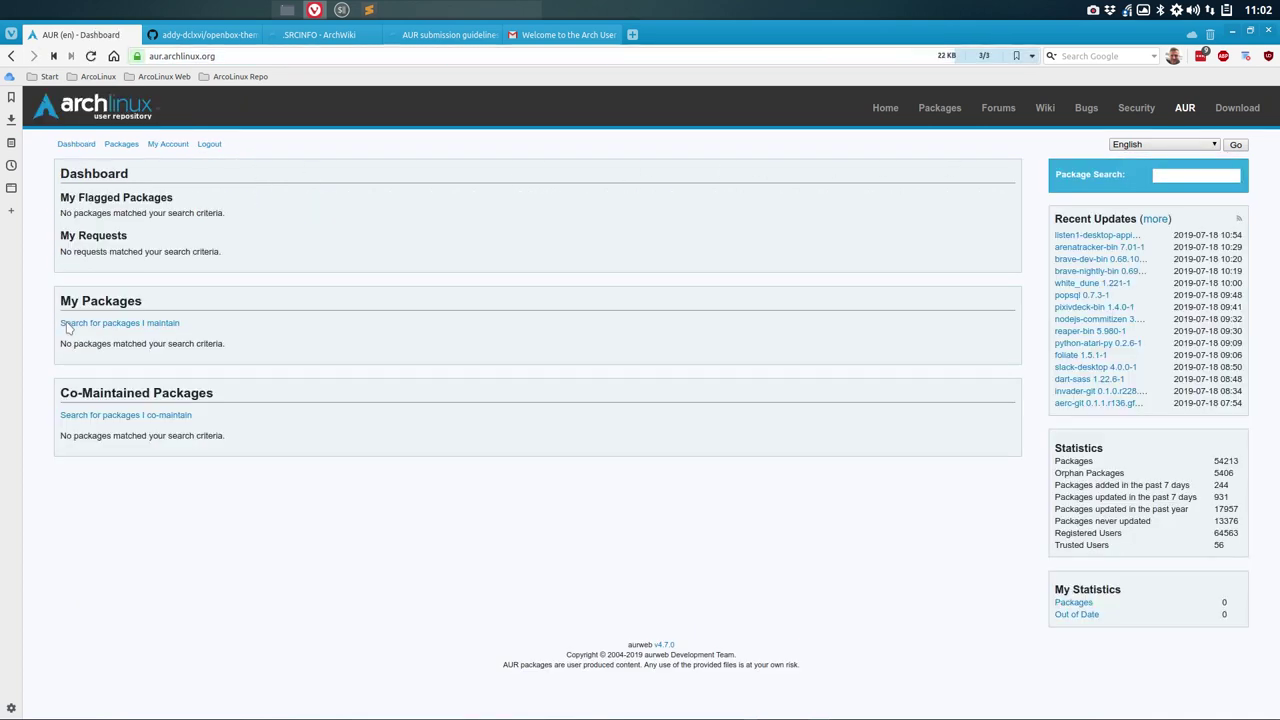
{"action": "left_click", "coordinate": [168, 146]}
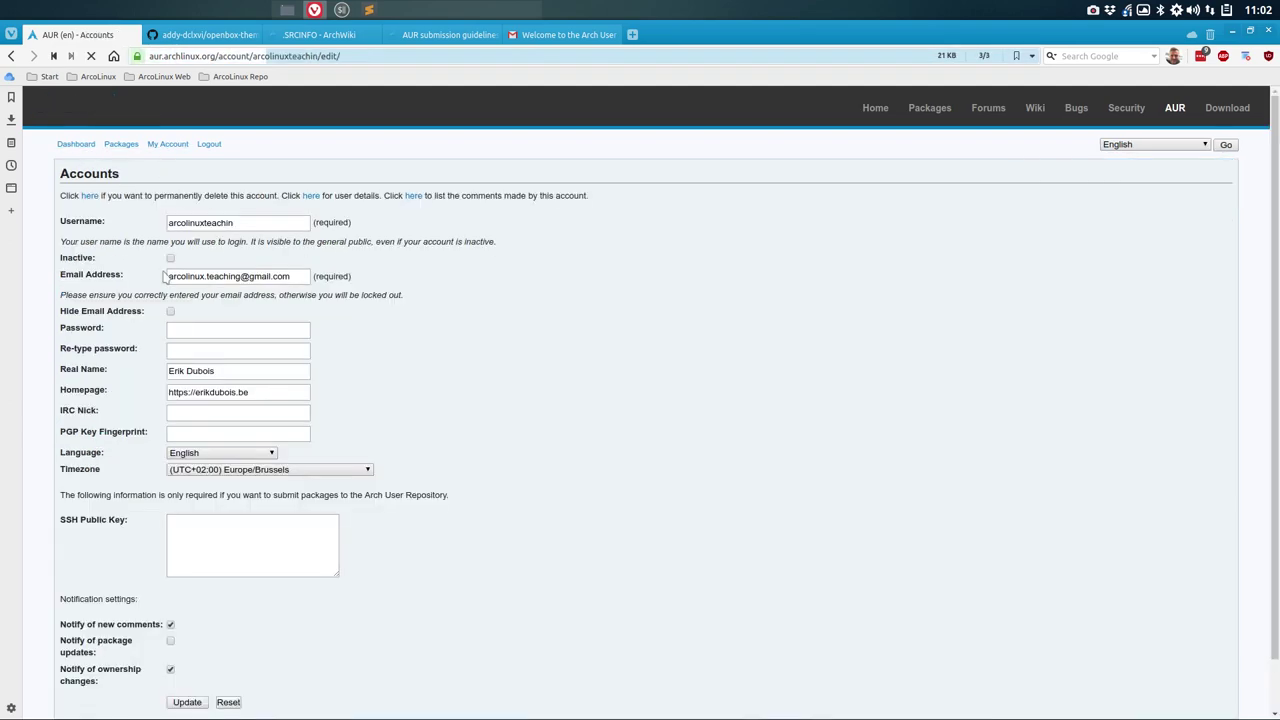
{"action": "left_click", "coordinate": [219, 537]}
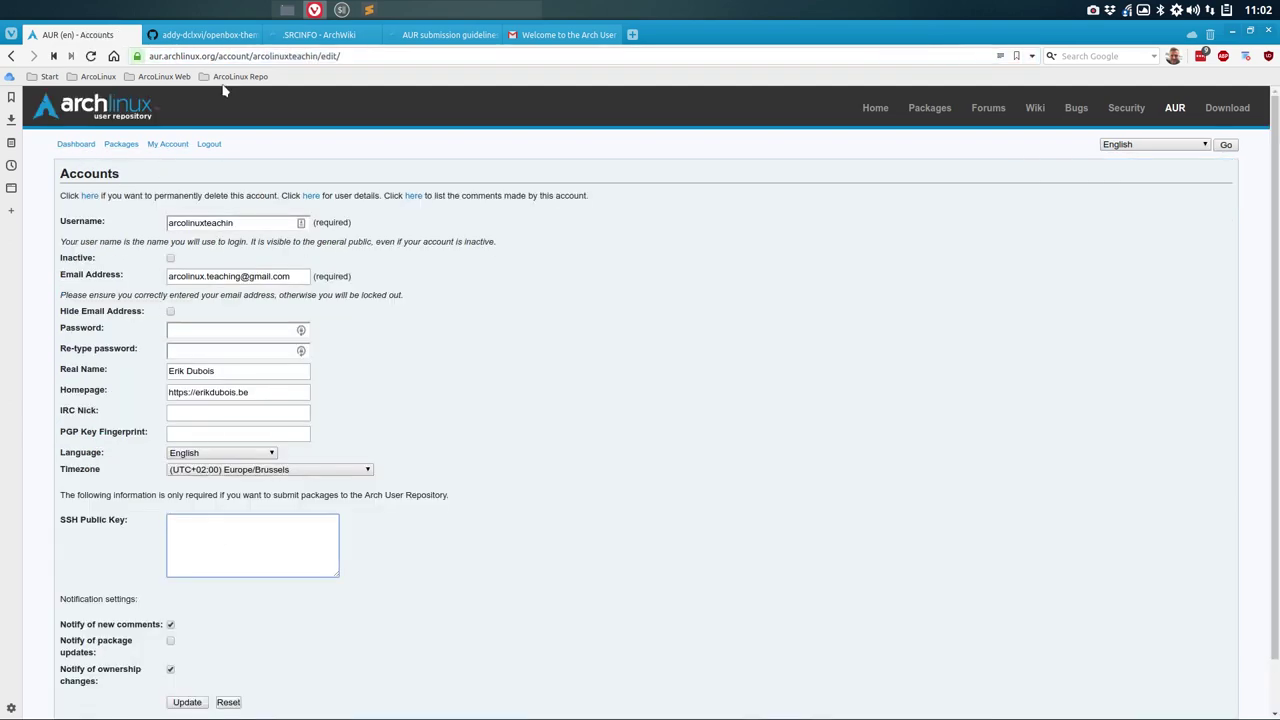
Step: Copy the example Host, IdentityFile and User lines for aur.archlinux.org from the guidelines page
{"action": "left_click", "coordinate": [421, 36]}
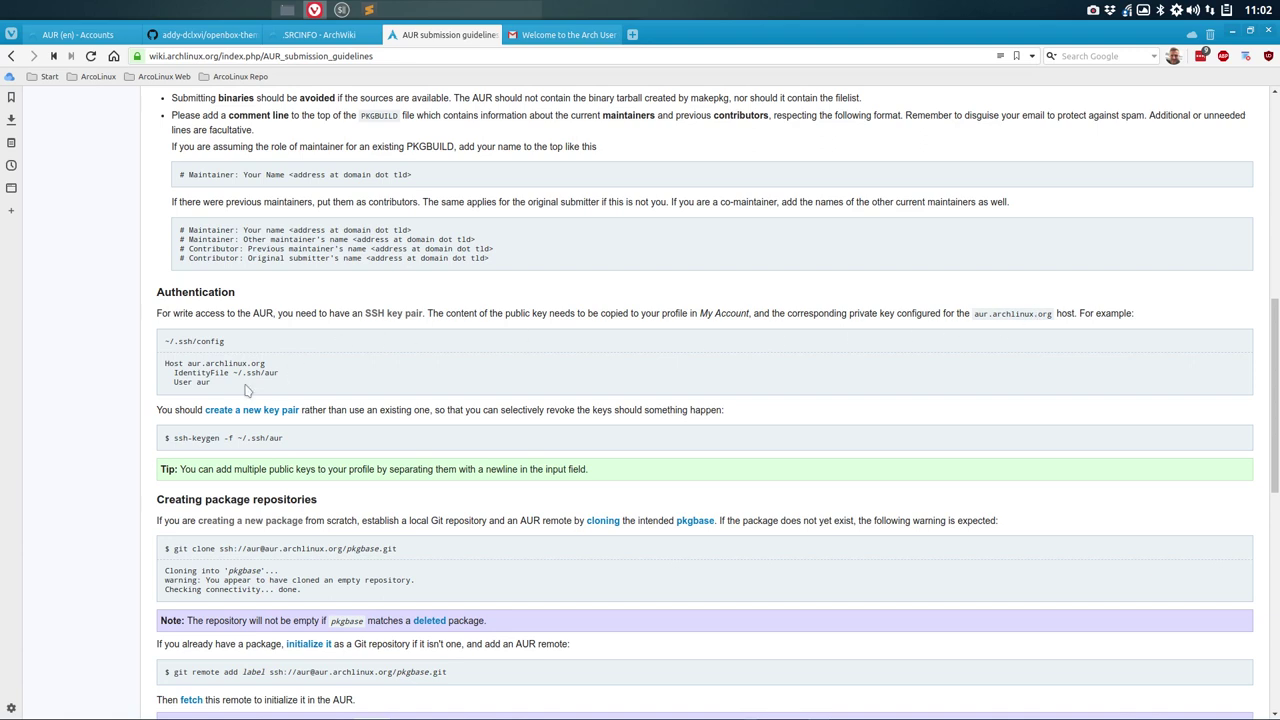
{"action": "left_click_drag", "start_coordinate": [225, 387], "coordinate": [160, 364]}
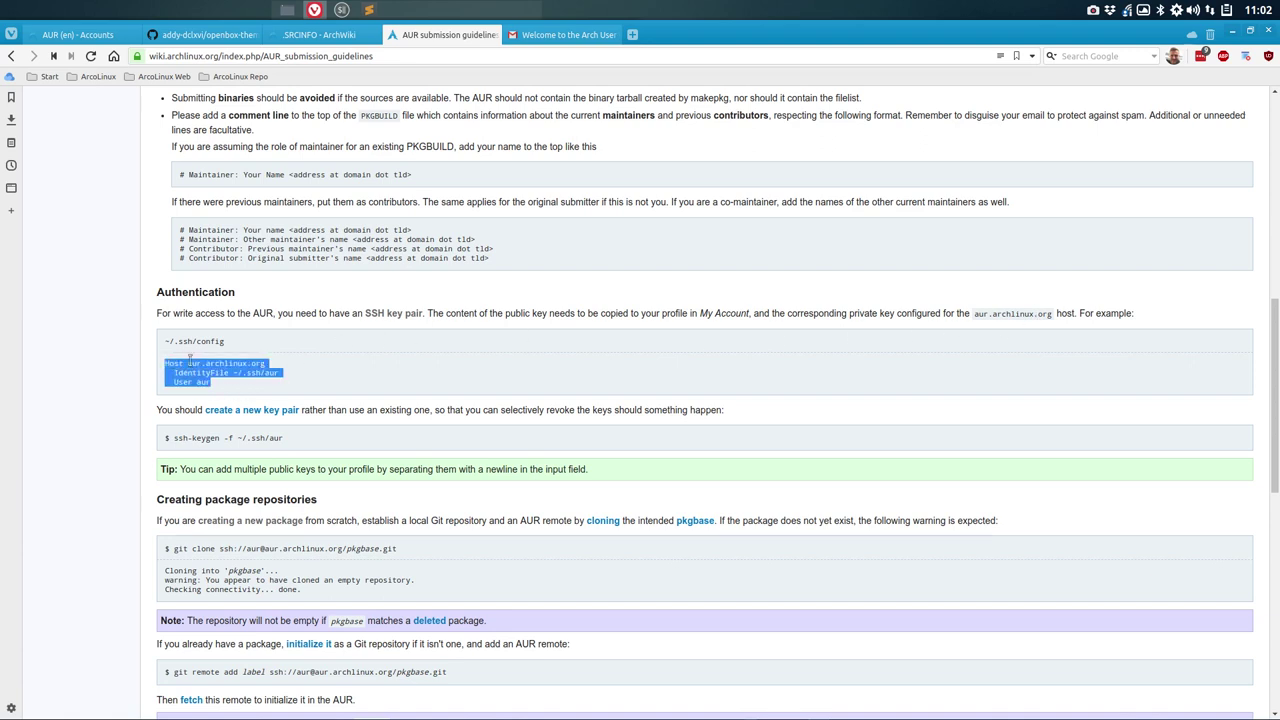
{"action": "right_click", "coordinate": [189, 357]}
{"action": "left_click", "coordinate": [225, 370]}
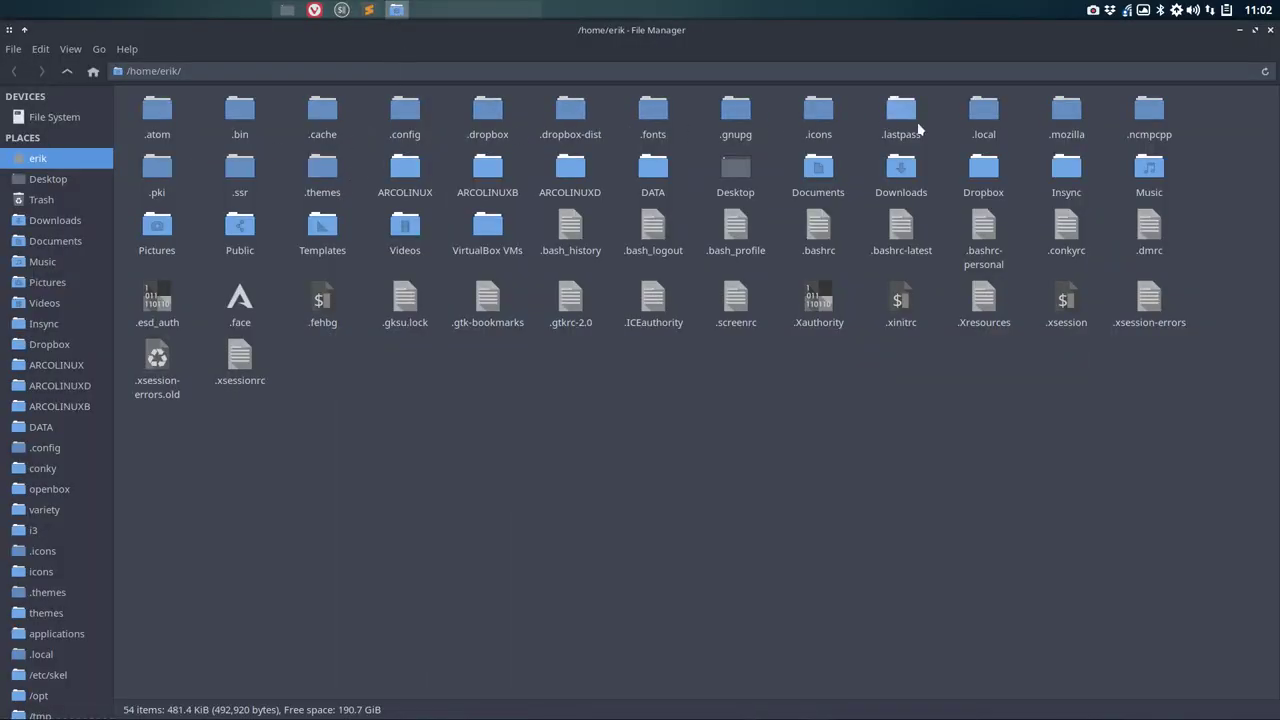
Step: Create a .ssh folder in the home folder and open it
{"action": "right_click", "coordinate": [423, 383]}
{"action": "left_click", "coordinate": [488, 48]}
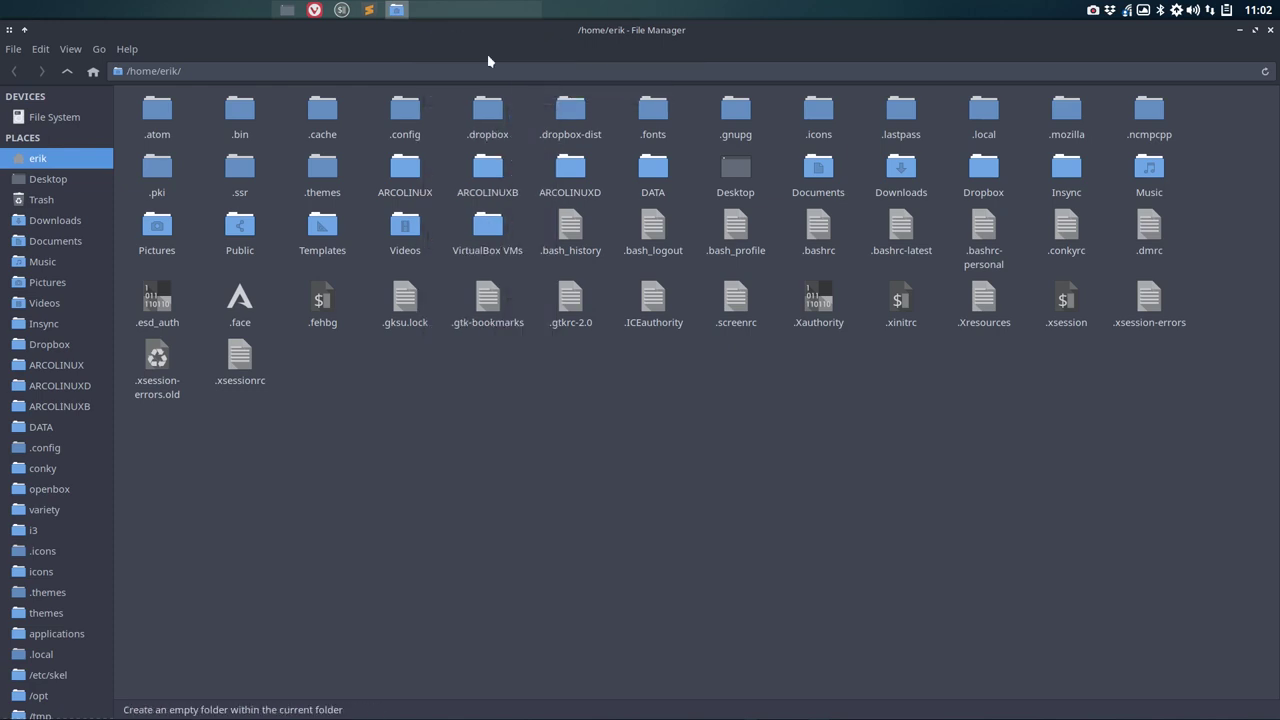
{"action": "key", "text": "BackSpace"}
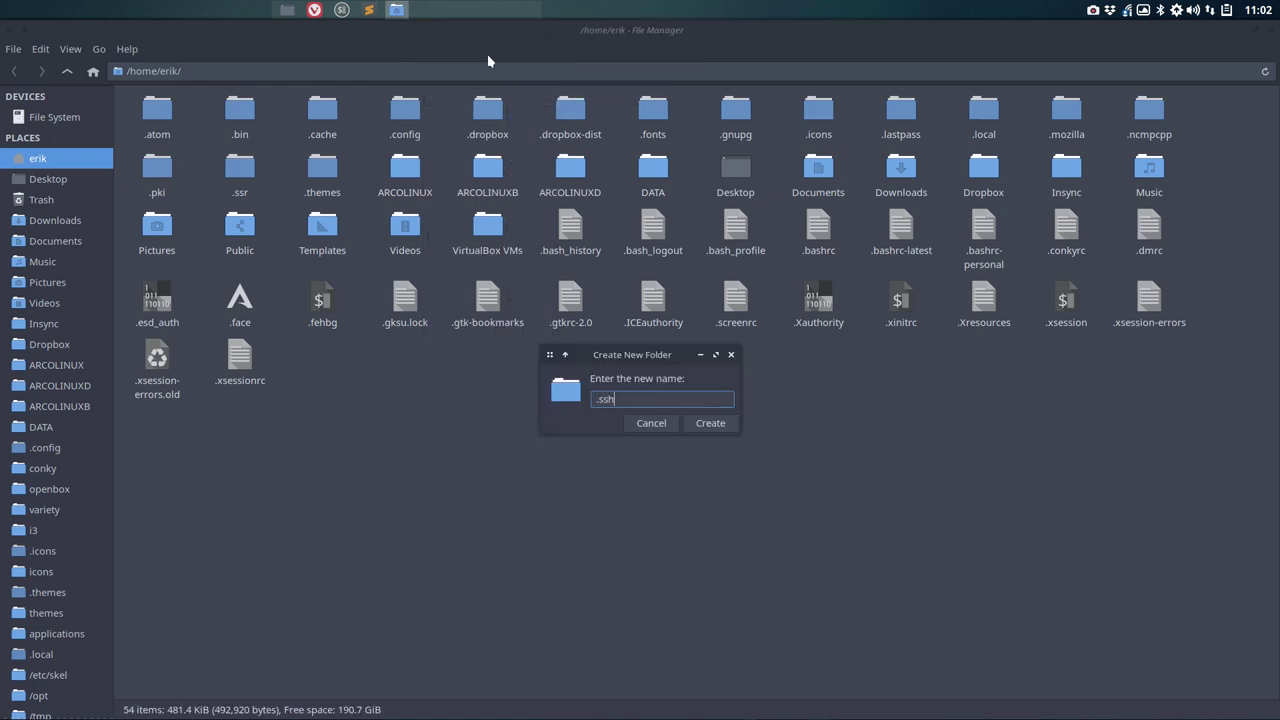
{"action": "key", "text": "Return"}
{"action": "double_click", "coordinate": [243, 160]}
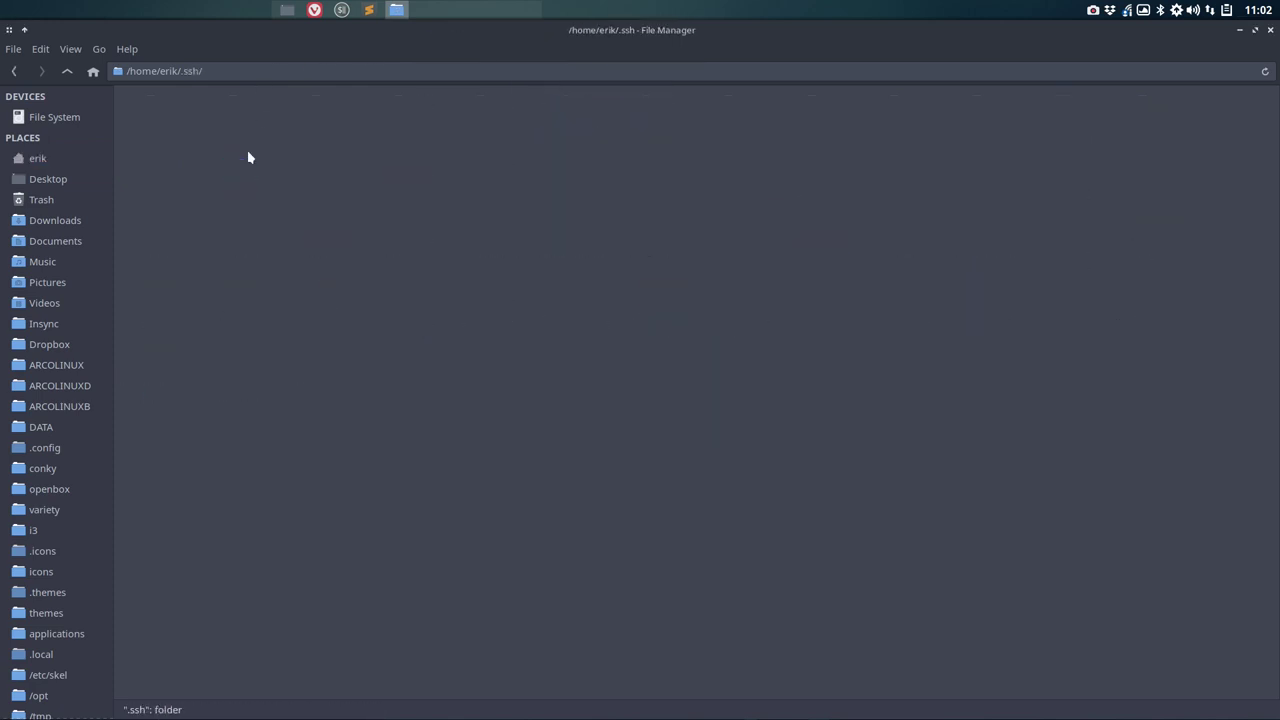
Step: Create an empty file named config inside the .ssh folder
{"action": "right_click", "coordinate": [247, 153]}
{"action": "mouse_move", "coordinate": [372, 186]}
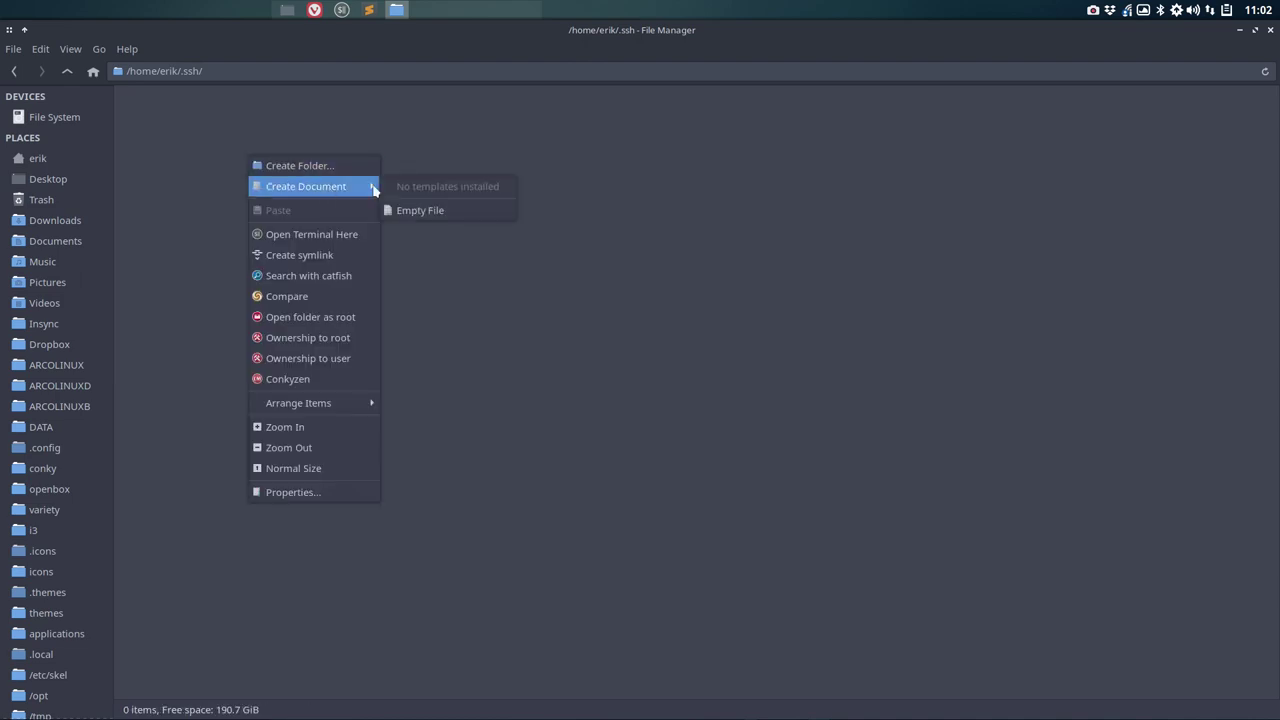
{"action": "left_click", "coordinate": [418, 212]}
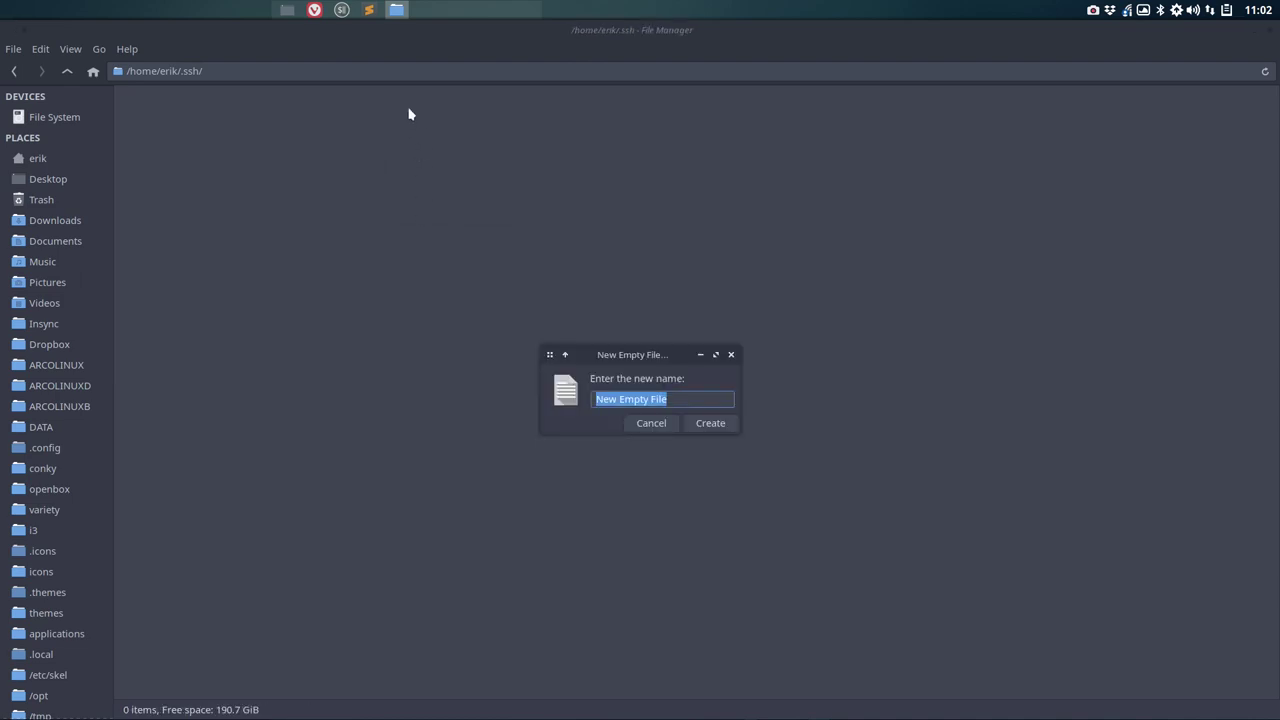
{"action": "left_click", "coordinate": [314, 10]}
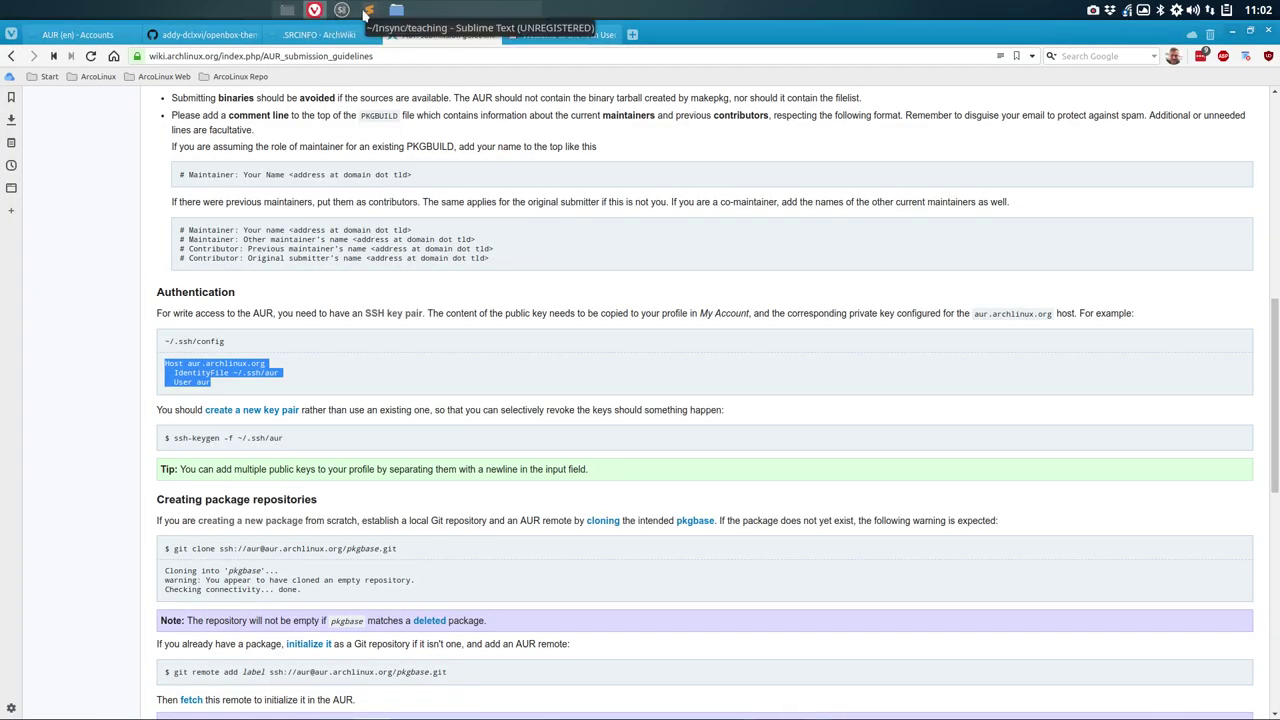
{"action": "left_click", "coordinate": [396, 10]}
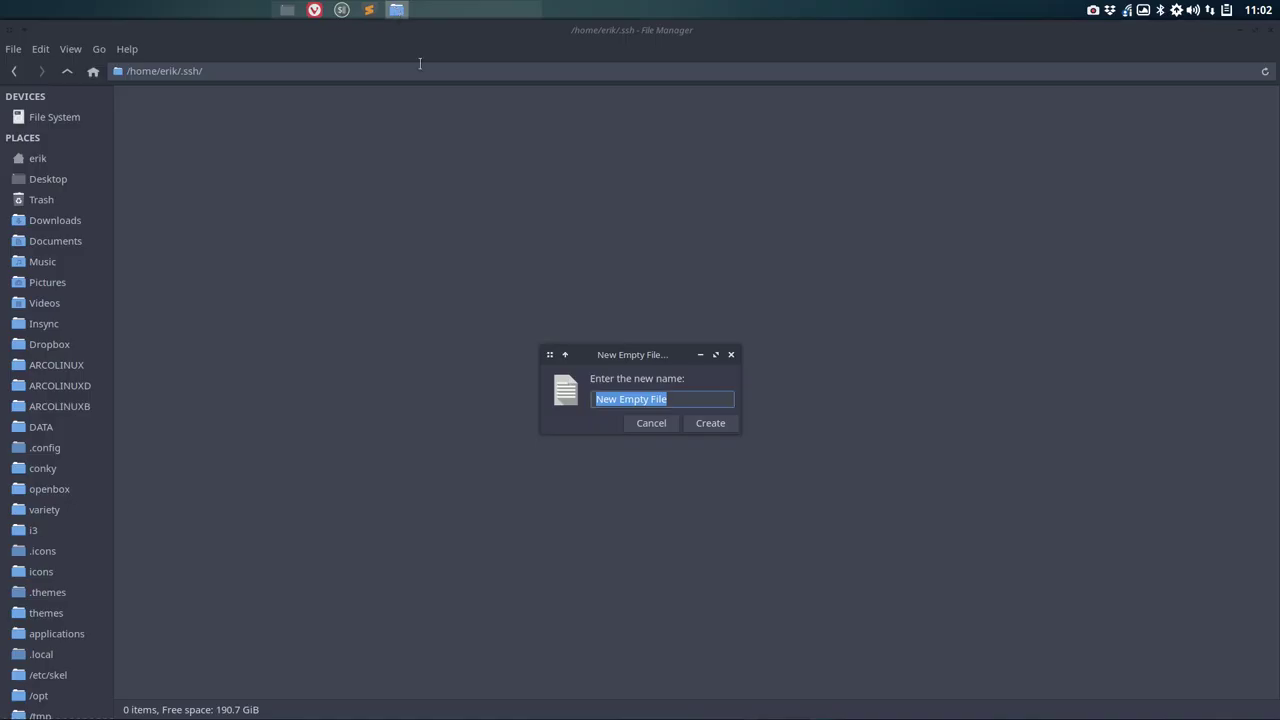
{"action": "type", "text": "config"}
{"action": "key", "text": "Return"}
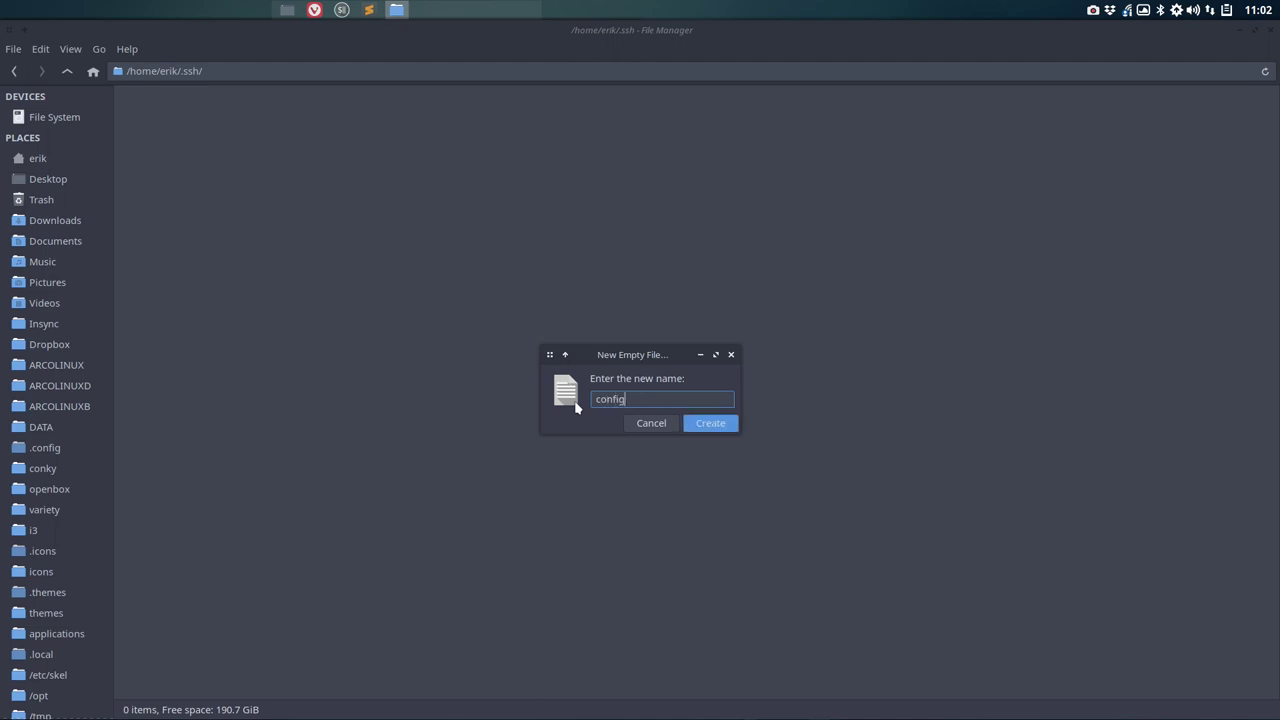
Step: Paste the aur.archlinux.org host lines into config in Sublime and save it
{"action": "double_click", "coordinate": [146, 138]}
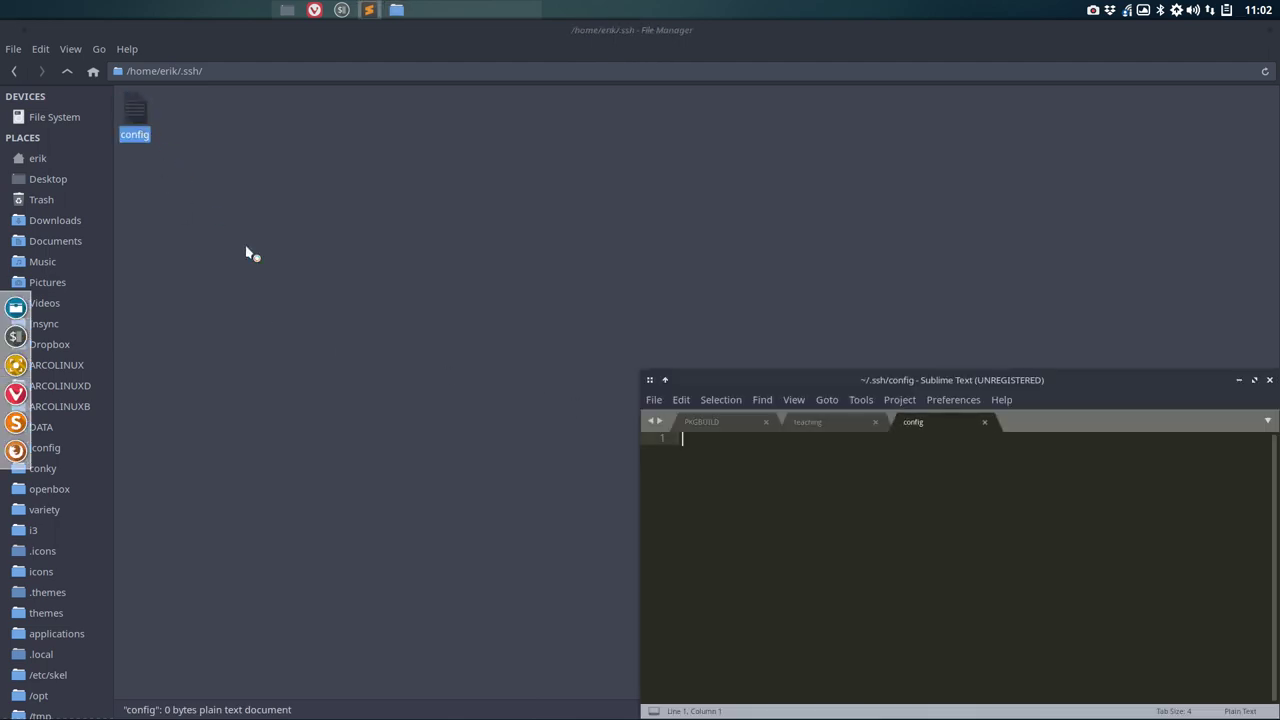
{"action": "key", "text": "ctrl+v"}
{"action": "key", "text": "ctrl+s"}
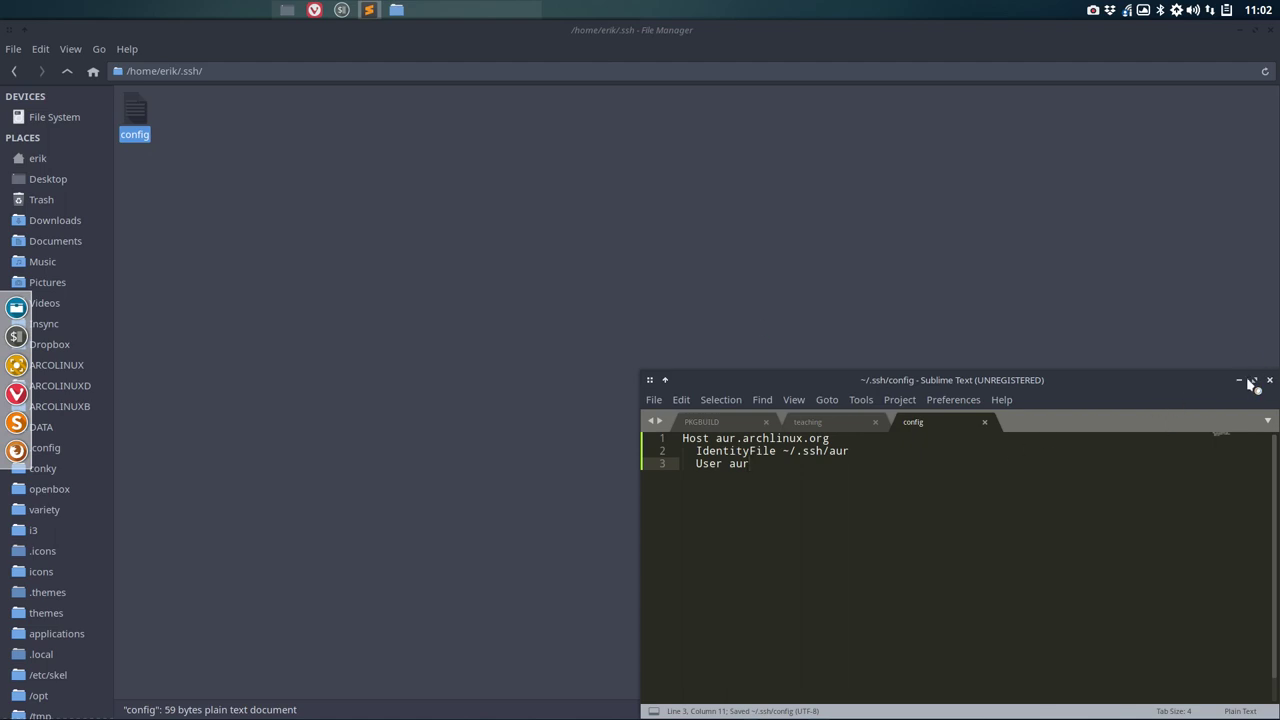
{"action": "left_click", "coordinate": [703, 251]}
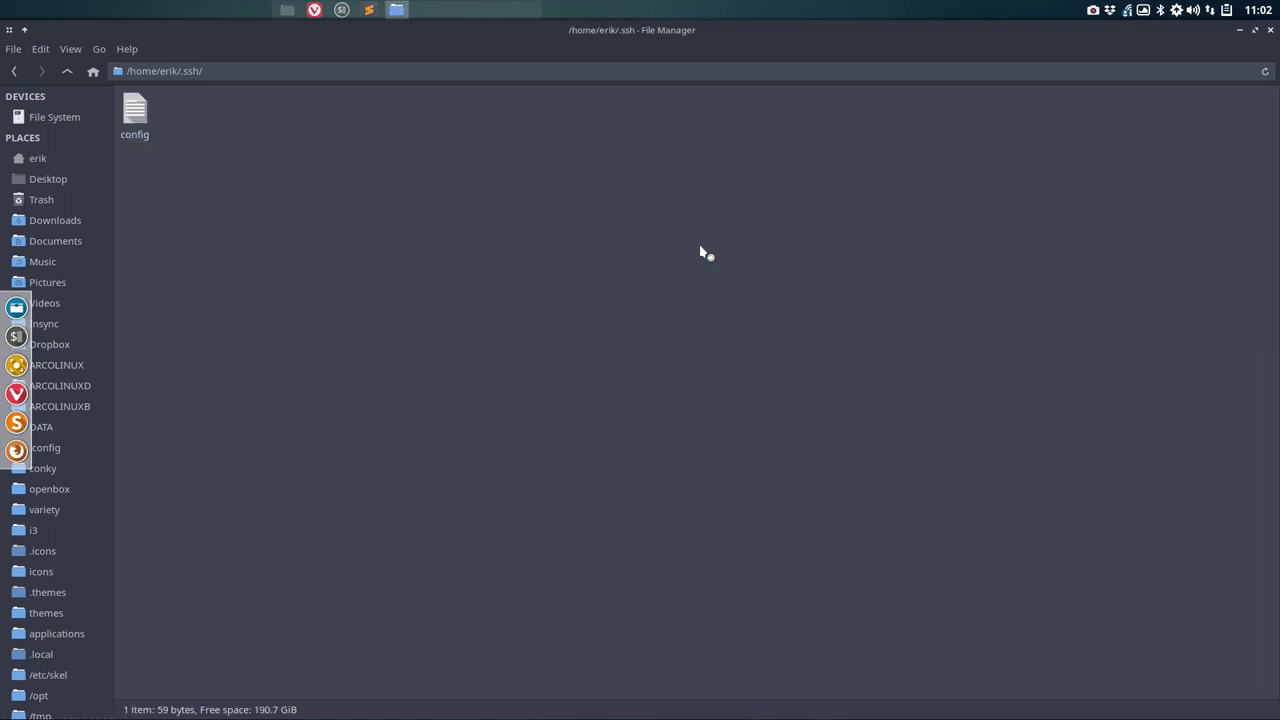
{"action": "left_click", "coordinate": [315, 12]}
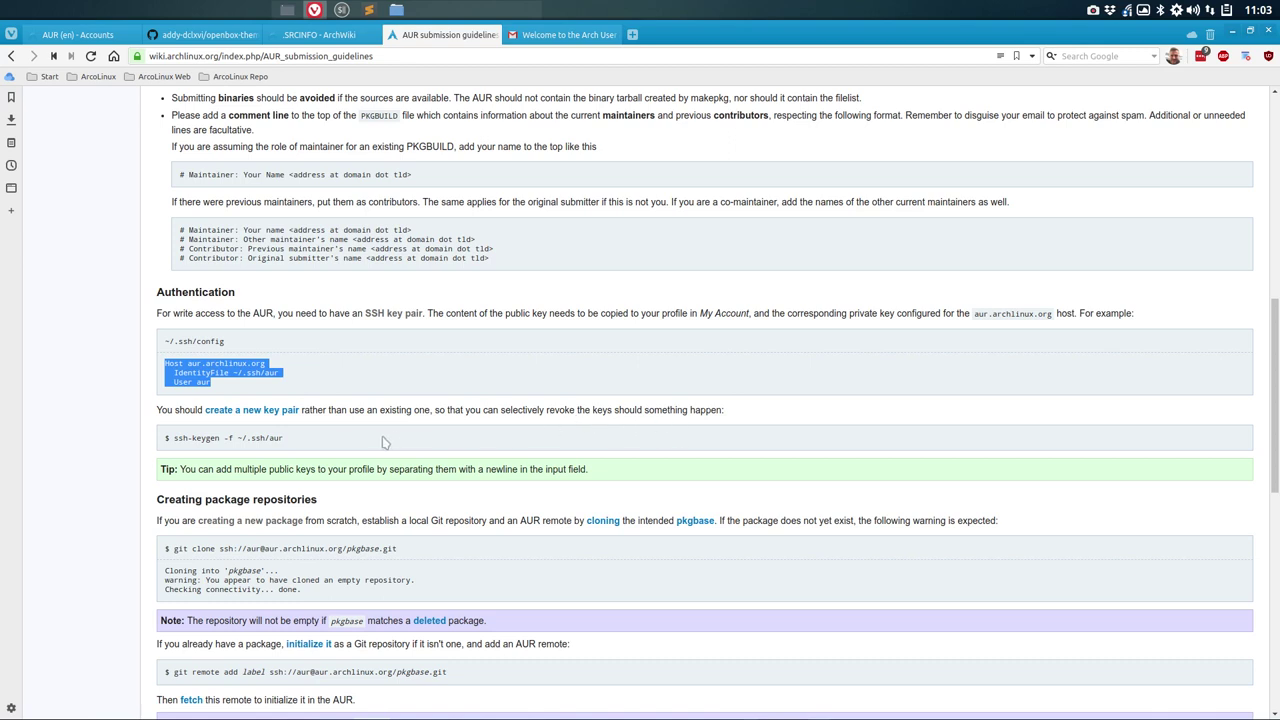
Step: Select the ssh-keygen -f ~/.ssh/aur command on the guidelines page and bring up a terminal
{"action": "left_click_drag", "start_coordinate": [175, 438], "coordinate": [289, 446]}
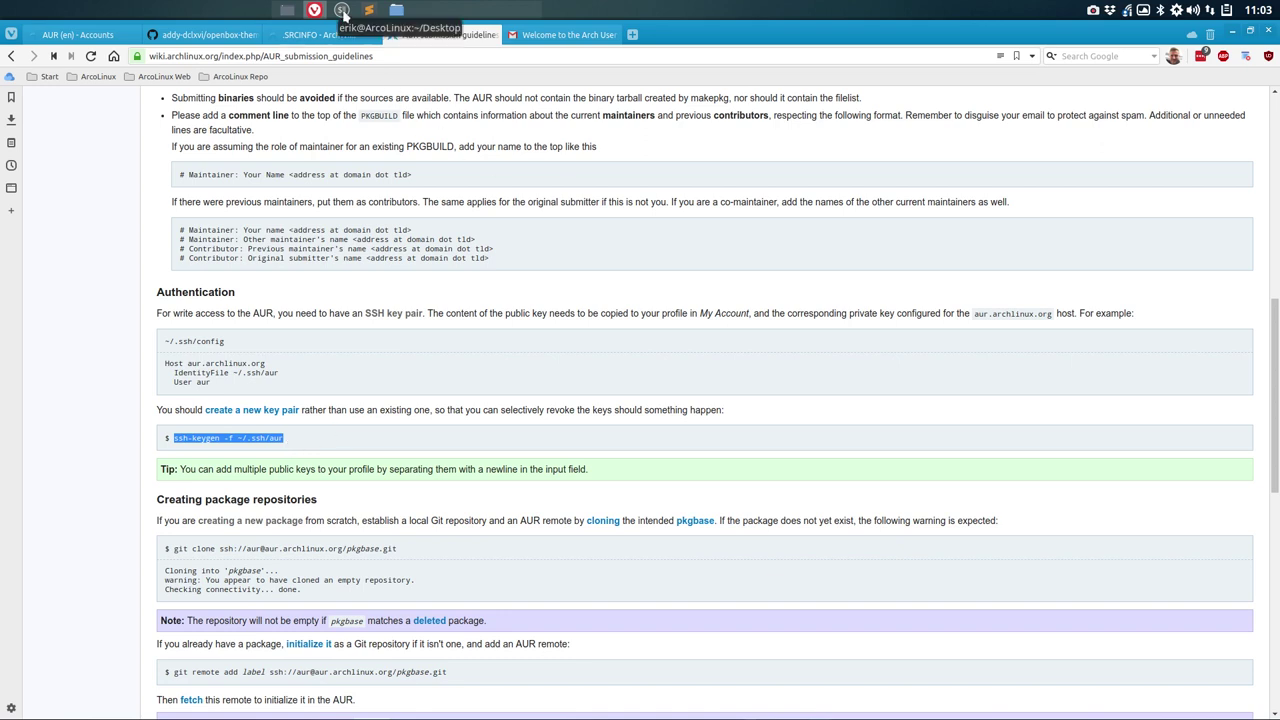
{"action": "left_click", "coordinate": [341, 11]}
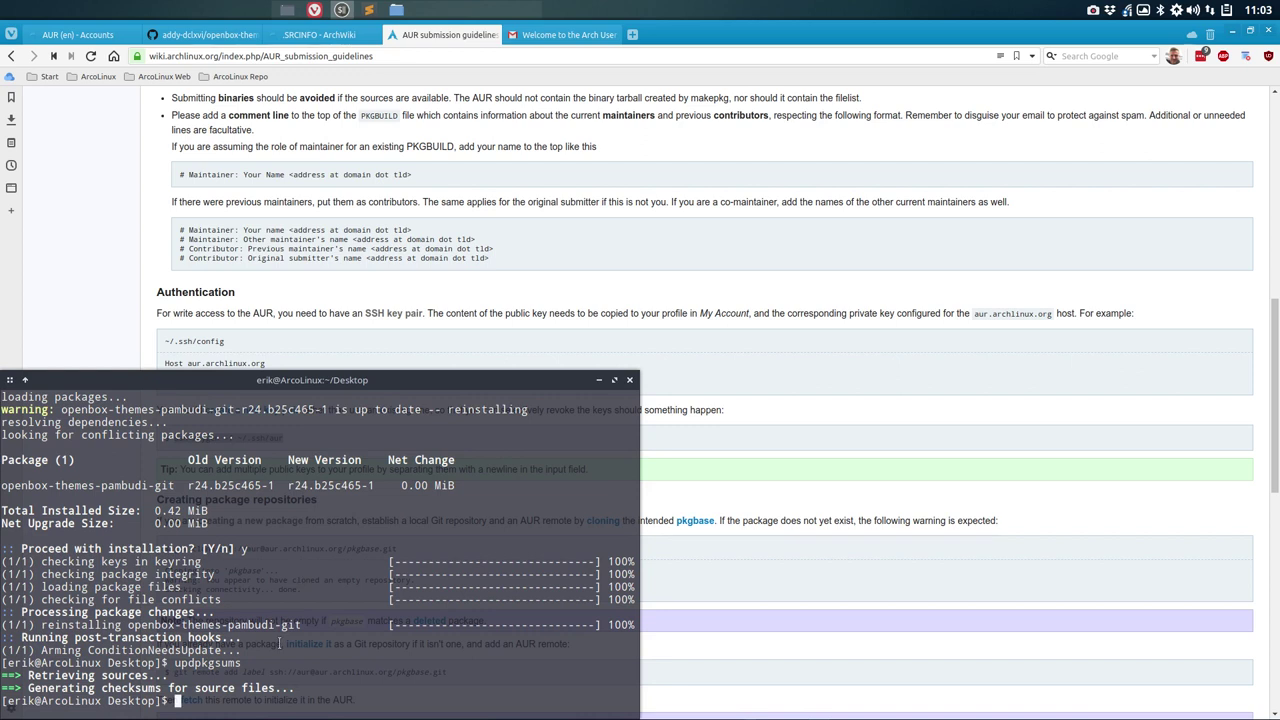
Step: Cancel the pasted command and read through the ssh-keygen manual page
{"action": "middle_click", "coordinate": [191, 706]}
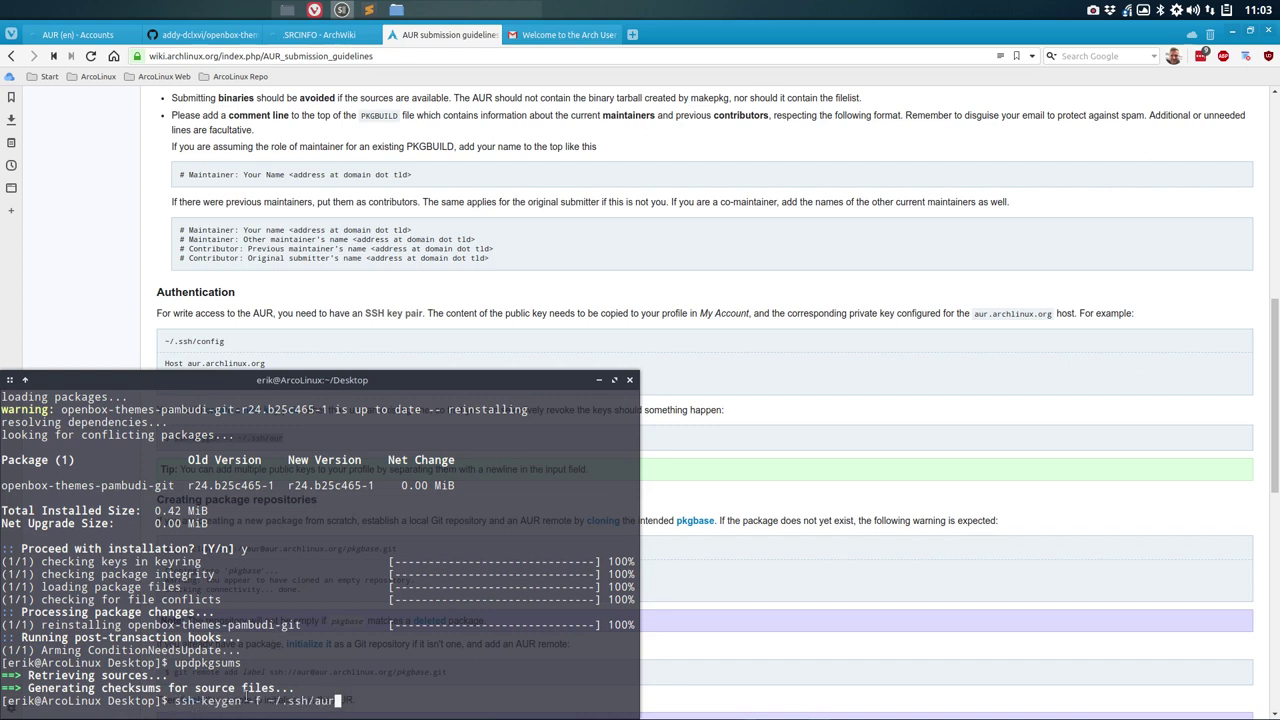
{"action": "key", "text": "ctrl+c"}
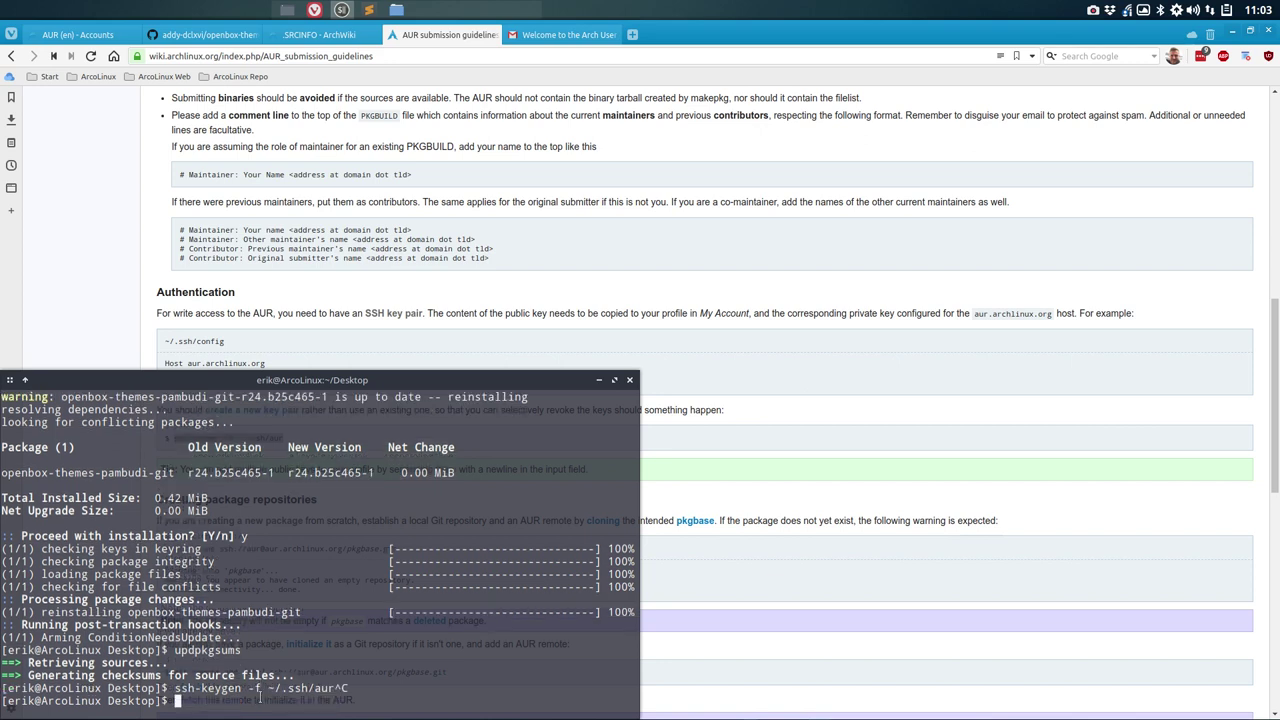
{"action": "type", "text": "man ssh-keygen"}
{"action": "key", "text": "Return"}
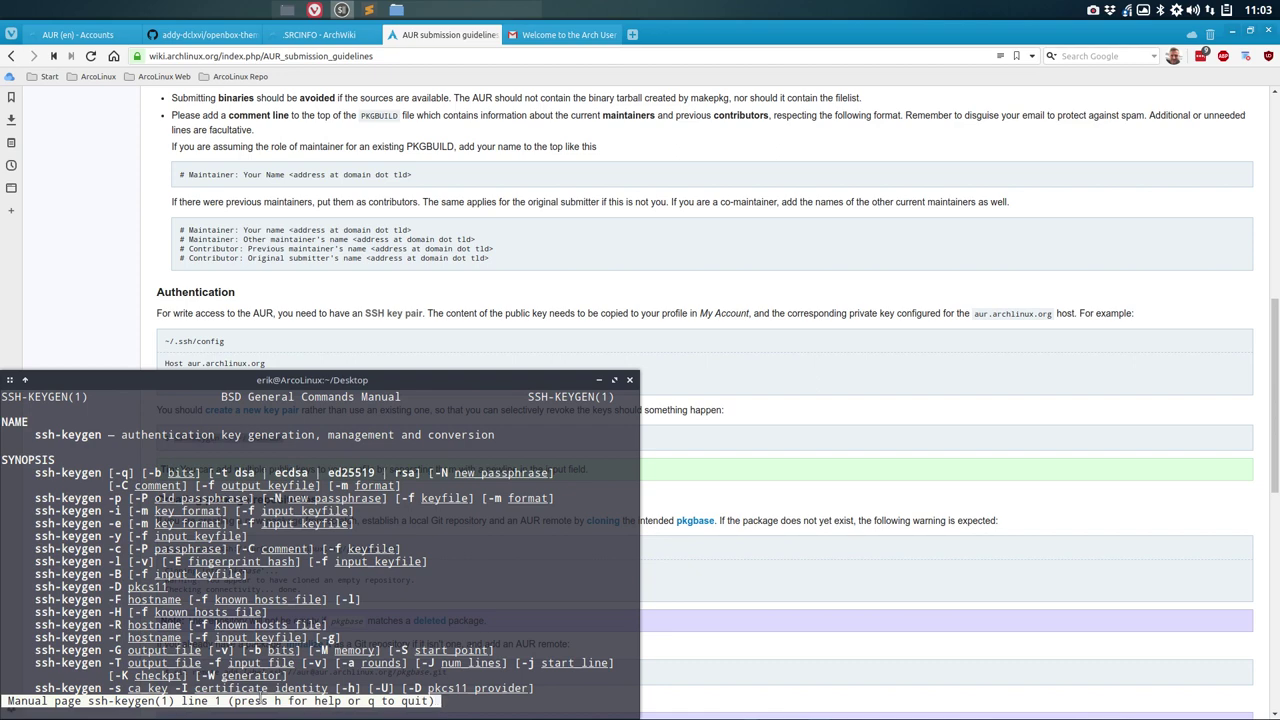
{"action": "scroll", "coordinate": [261, 700], "scroll_direction": "down", "scroll_amount": 20}
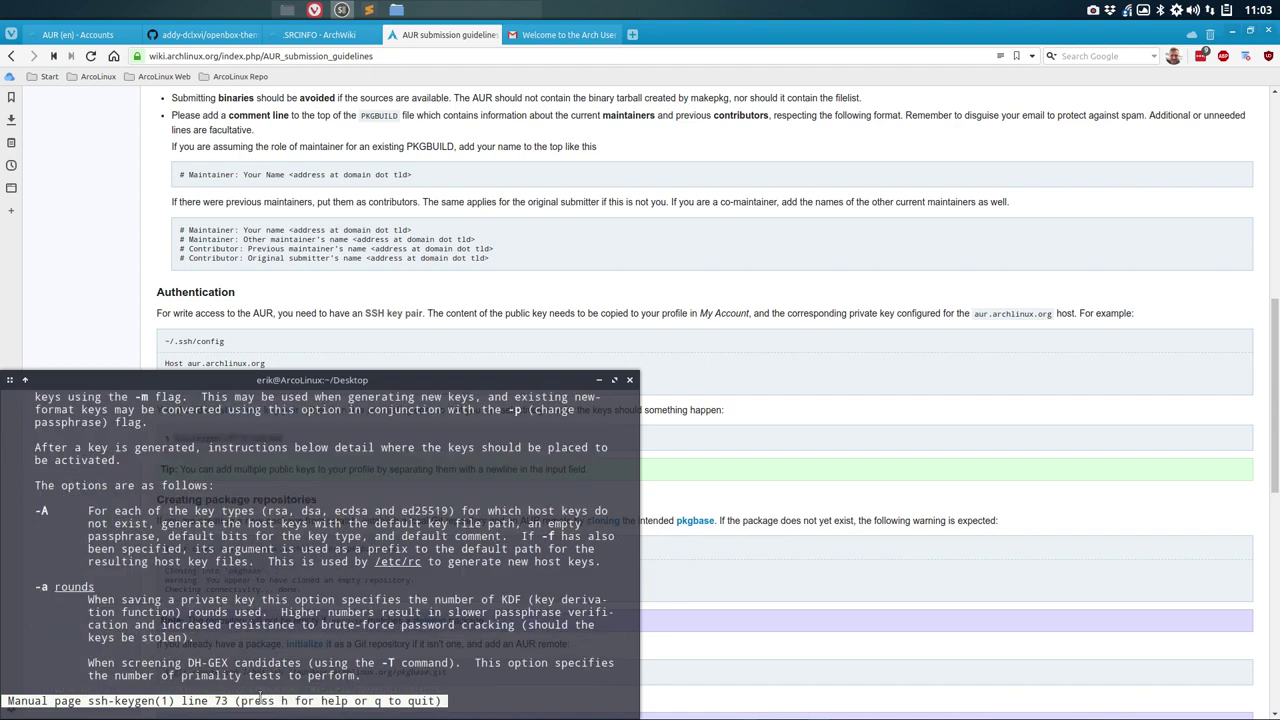
{"action": "scroll", "coordinate": [261, 698], "scroll_direction": "down", "scroll_amount": 8}
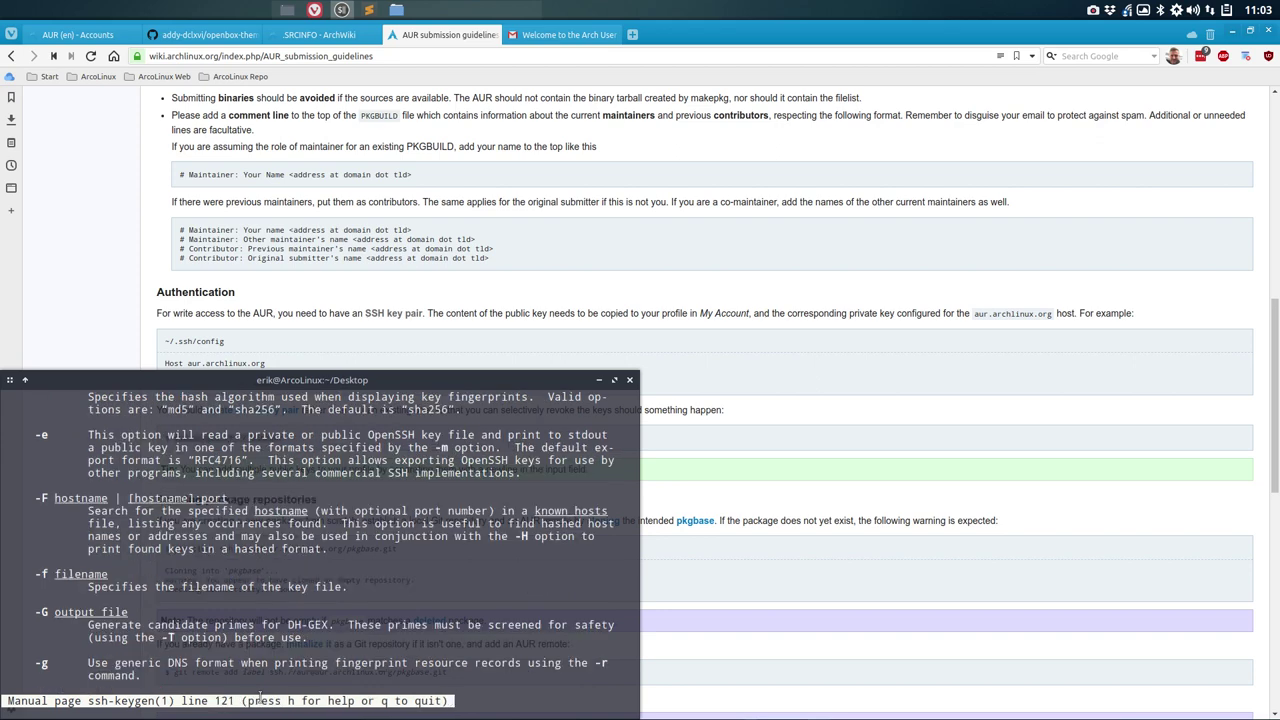
{"action": "key", "text": "q"}
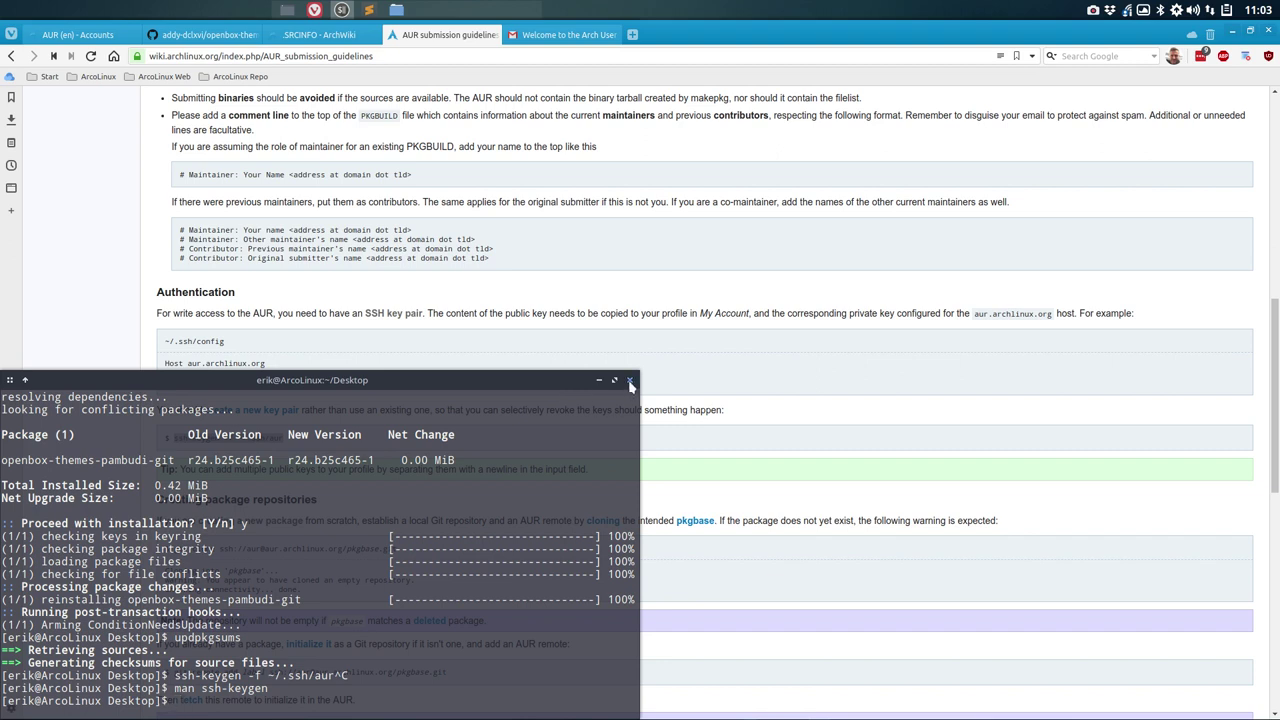
Step: Put ssh-keygen -f ~/.ssh/aur back at the prompt without running it
{"action": "key", "text": "Up"}
{"action": "key", "text": "Up"}
{"action": "key", "text": "Up"}
{"action": "key", "text": "Down"}
{"action": "key", "text": "Down"}
{"action": "key", "text": "Down"}
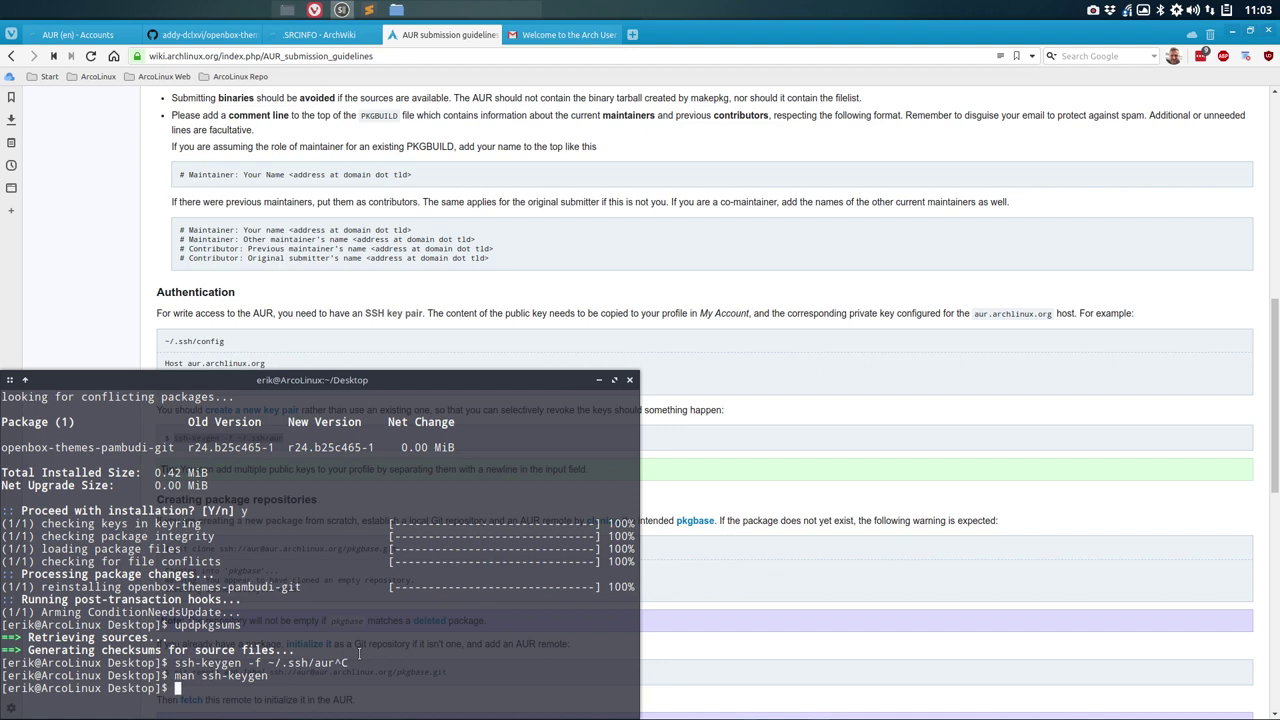
{"action": "type", "text": "ss"}
{"action": "key", "text": "BackSpace"}
{"action": "key", "text": "BackSpace"}
{"action": "key", "text": "ctrl+shift+v"}
Step: Run ssh-keygen with an empty passphrase to create the aur and aur.pub keys in ~/.ssh
{"action": "left_click", "coordinate": [1232, 33]}
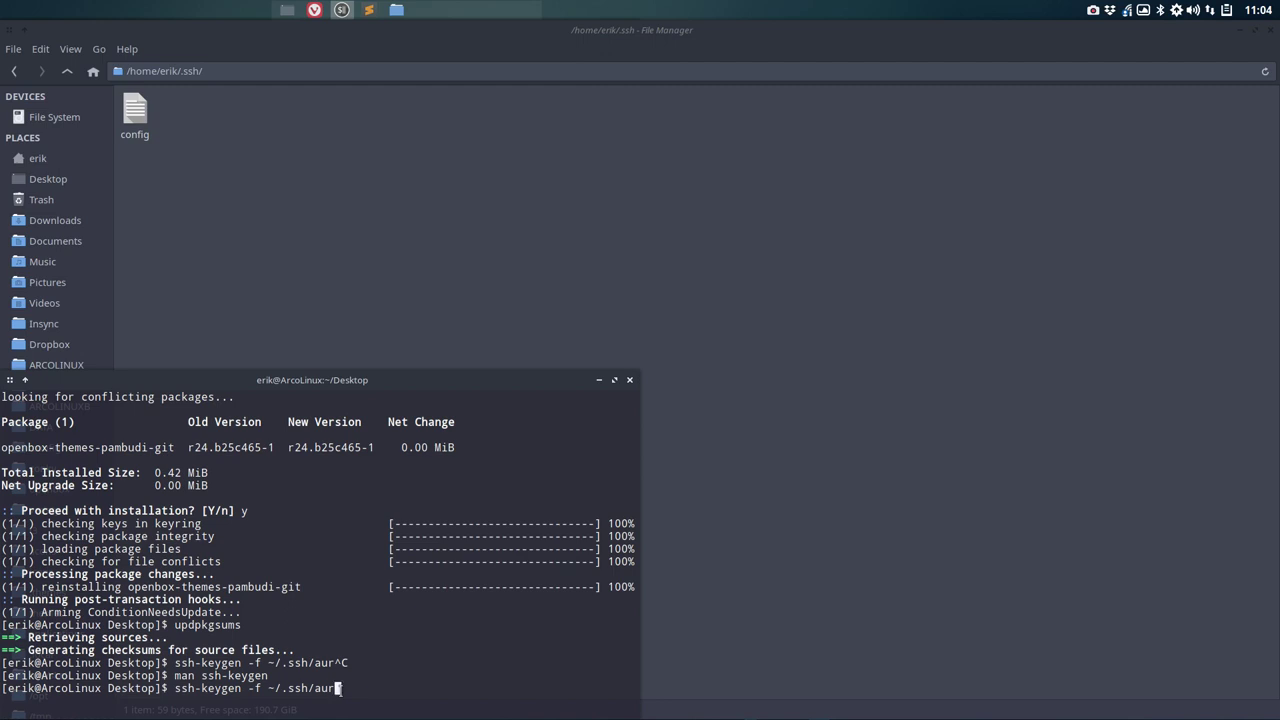
{"action": "key", "text": "Return"}
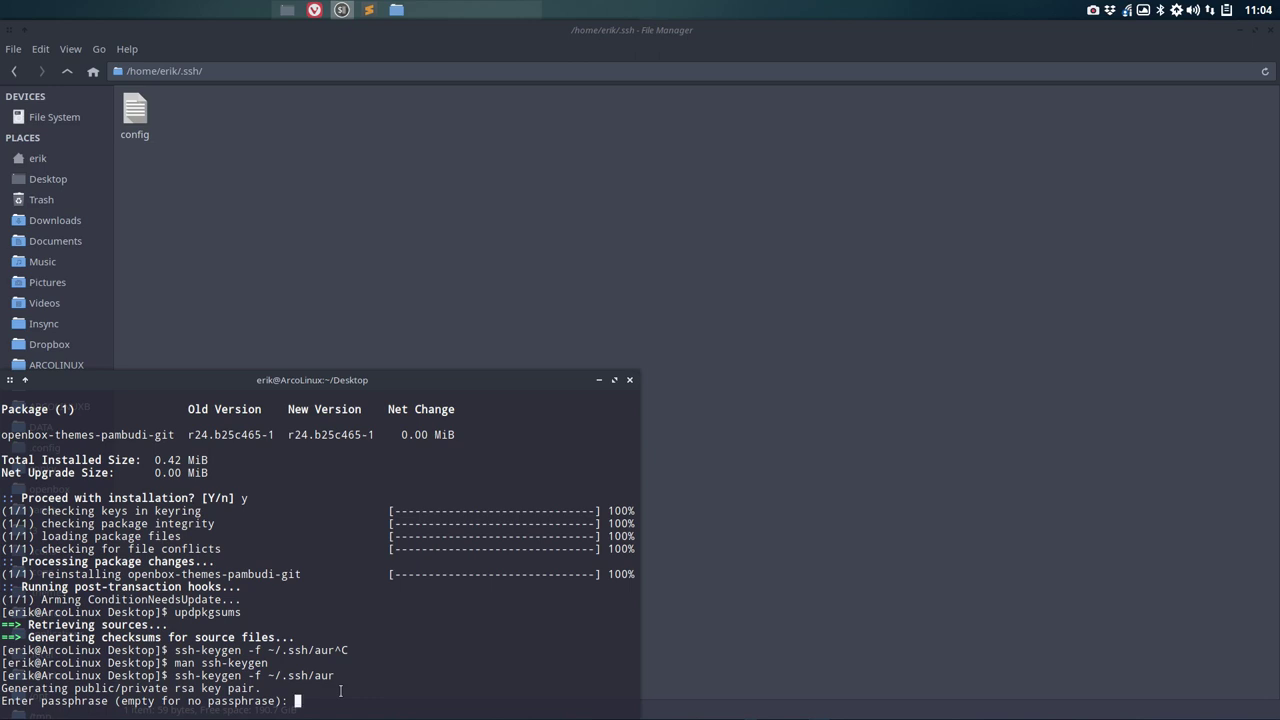
{"action": "key", "text": "Return"}
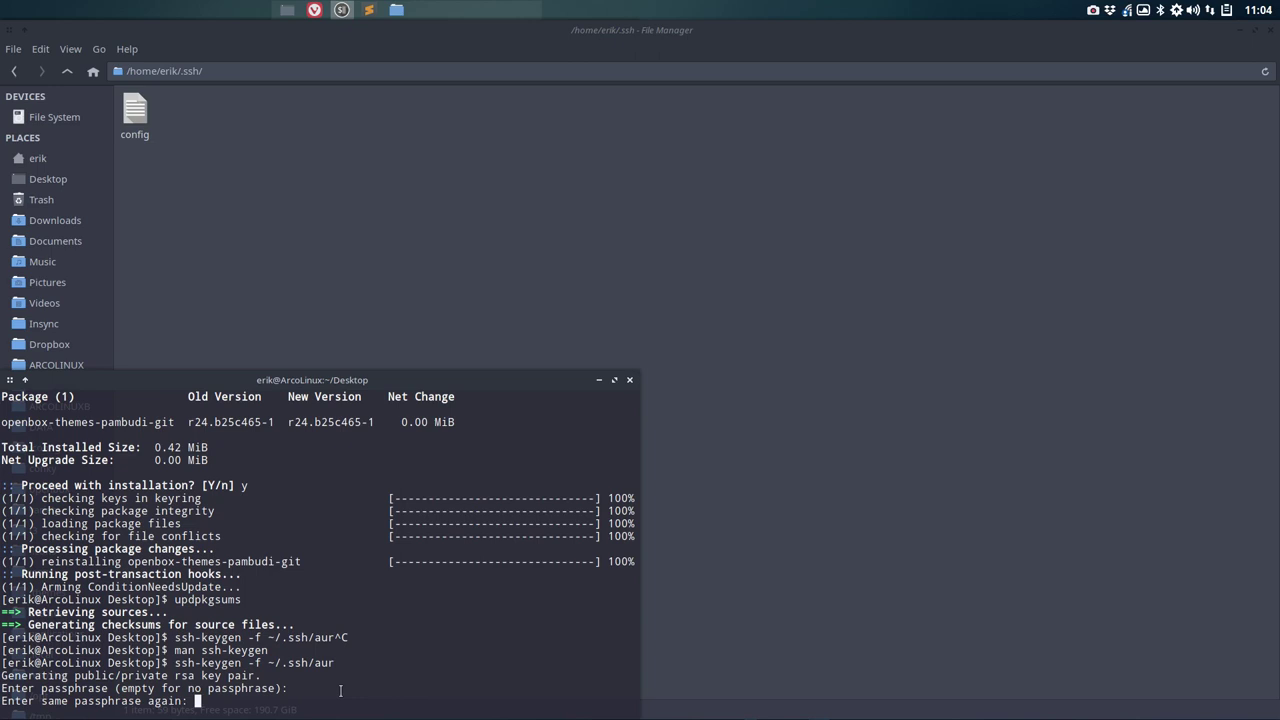
{"action": "key", "text": "Return"}
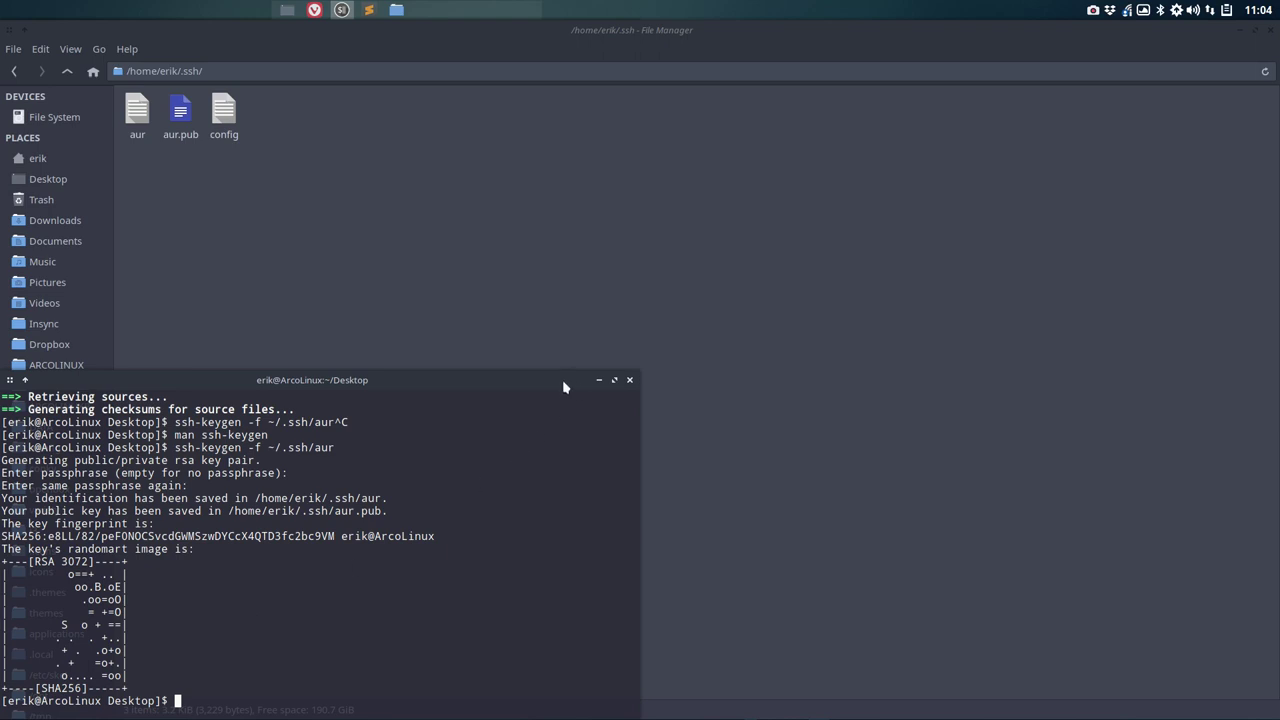
{"action": "left_click", "coordinate": [314, 9]}
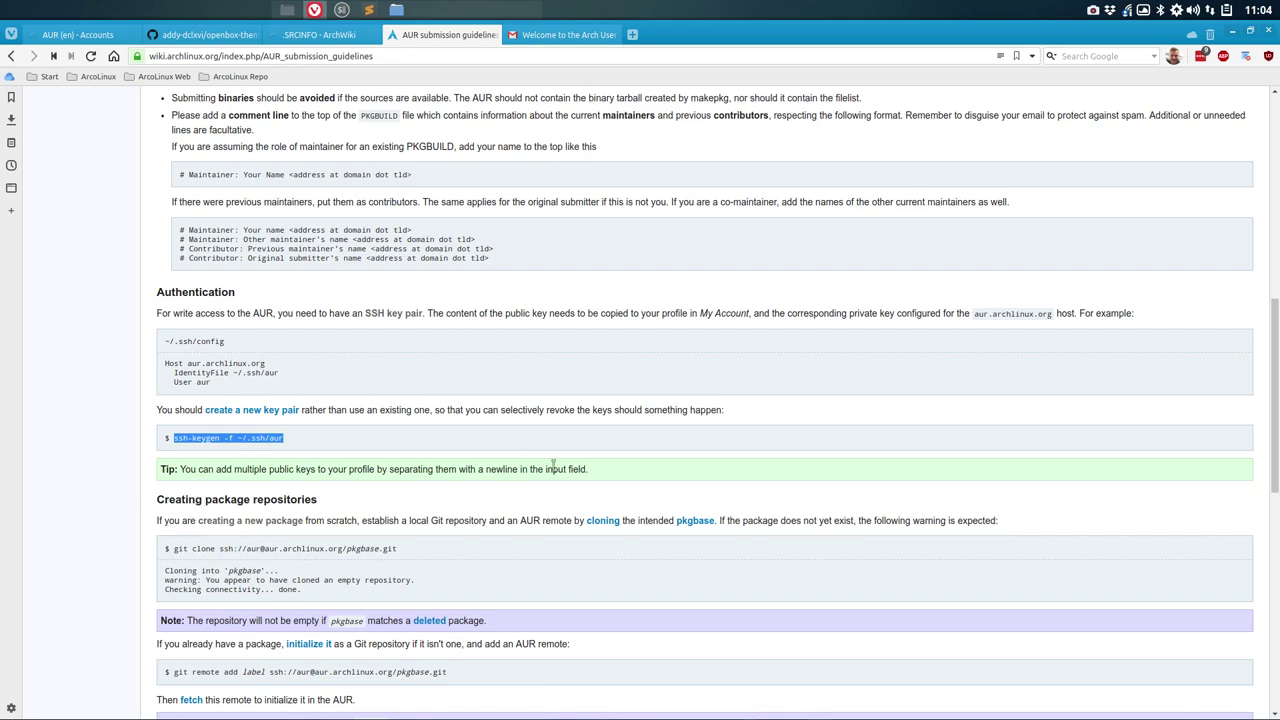
Step: Scroll the guidelines to the git clone example, then bring the ~/.ssh folder window forward
{"action": "scroll", "coordinate": [100, 502], "scroll_direction": "down", "scroll_amount": 1}
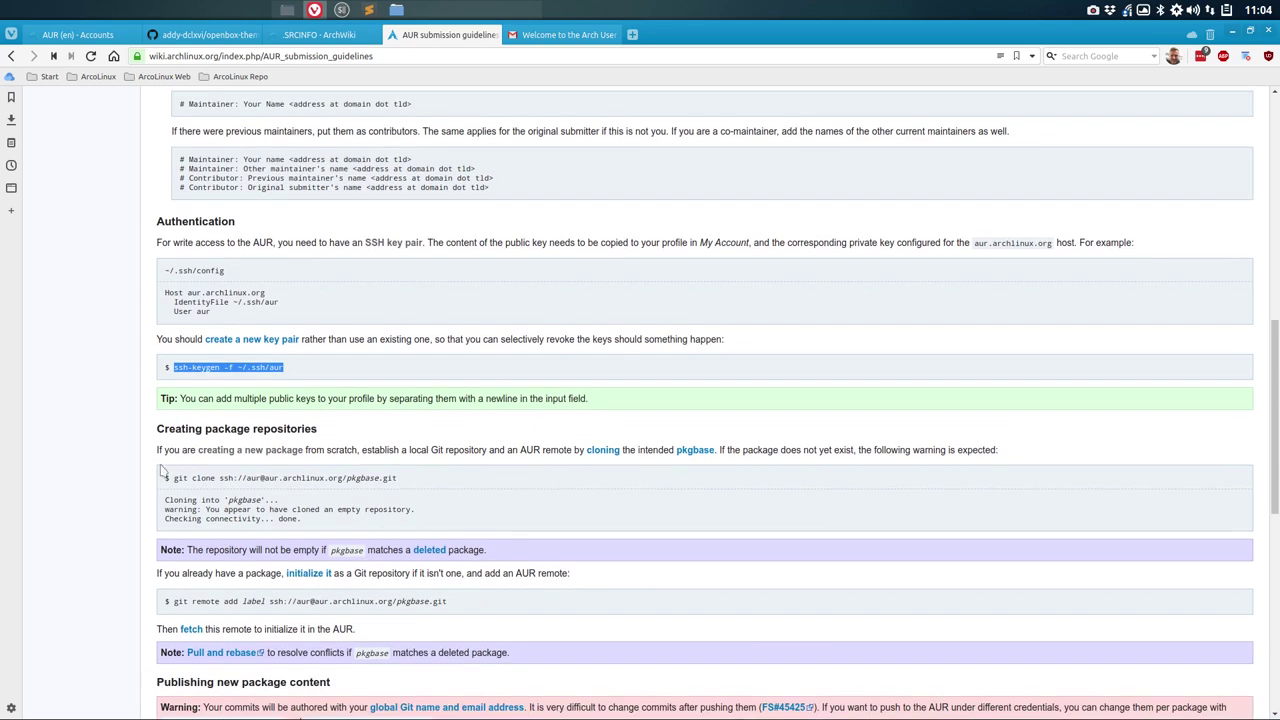
{"action": "left_click_drag", "start_coordinate": [174, 478], "coordinate": [345, 478]}
{"action": "left_click", "coordinate": [345, 472]}
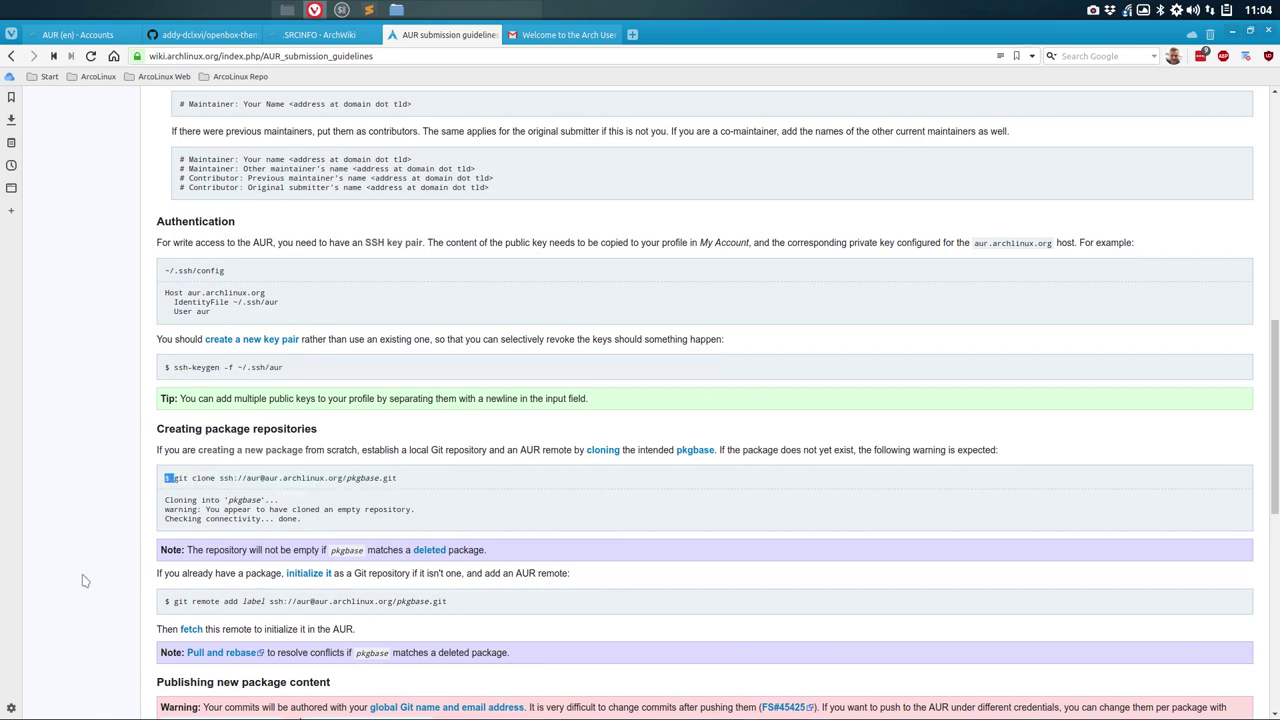
{"action": "scroll", "coordinate": [61, 585], "scroll_direction": "down", "scroll_amount": 2}
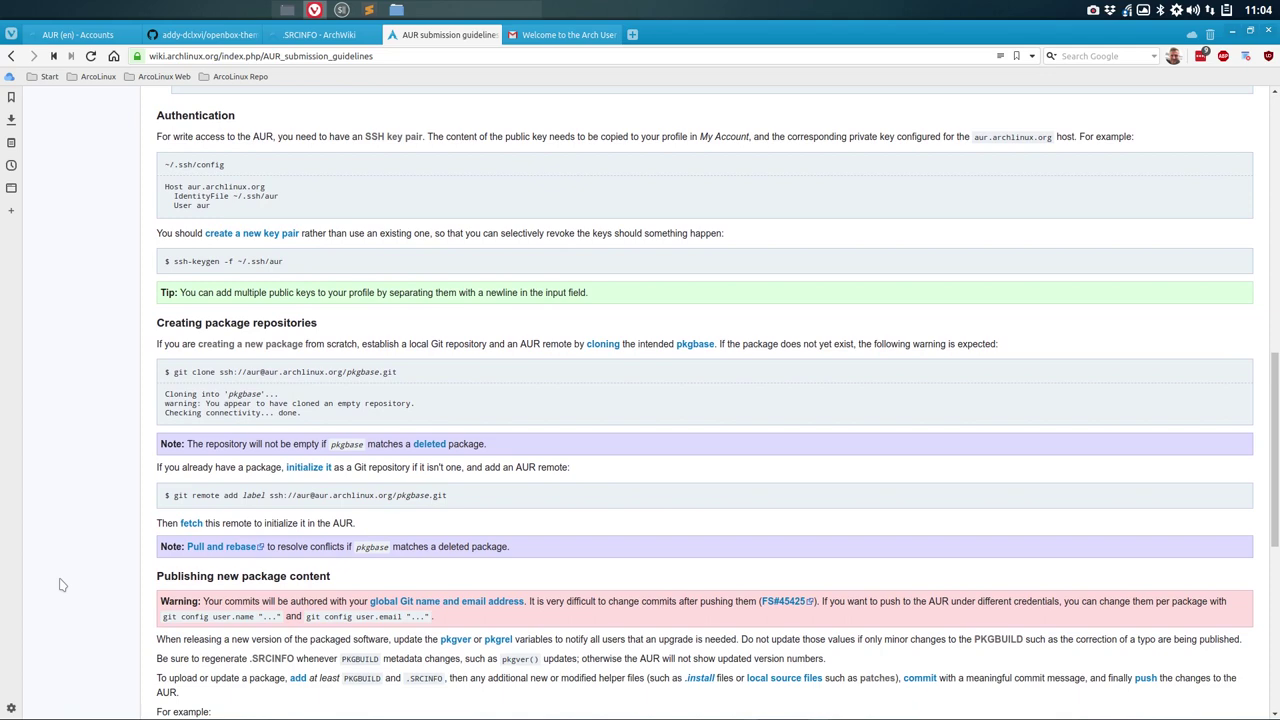
{"action": "scroll", "coordinate": [61, 585], "scroll_direction": "up", "scroll_amount": 4}
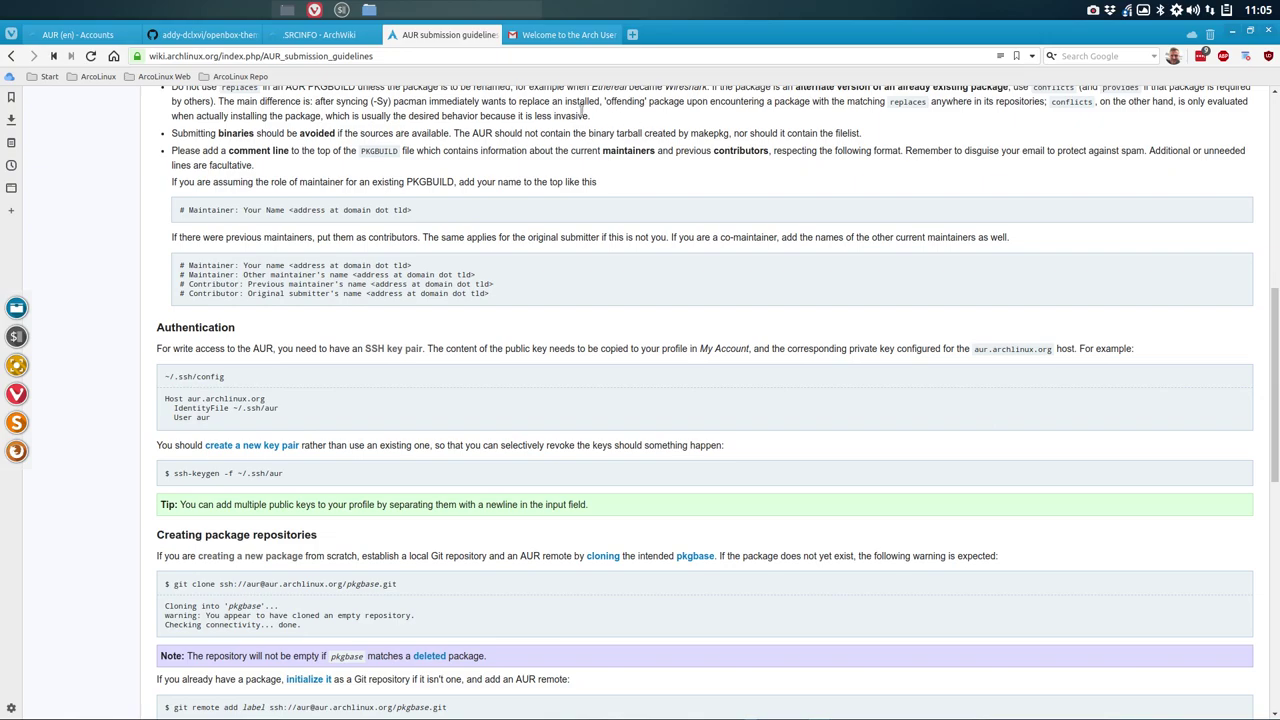
{"action": "left_click", "coordinate": [369, 10]}
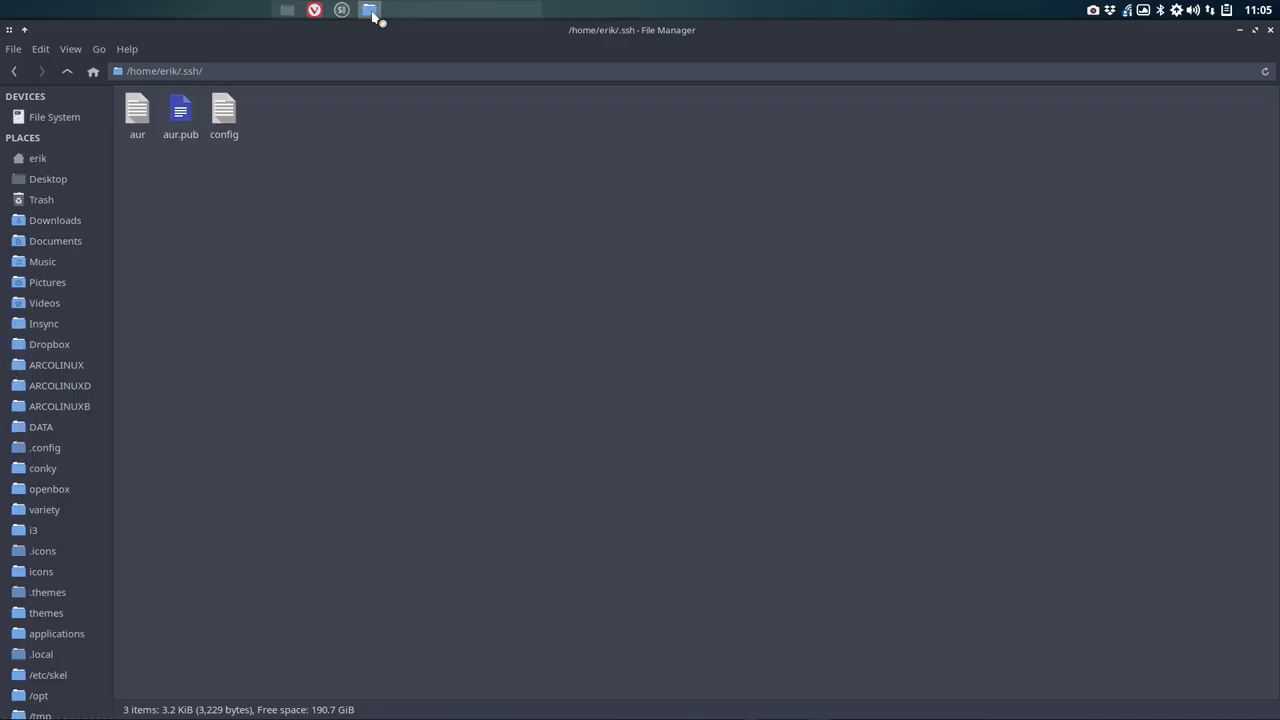
Step: Inspect the aur.pub and aur key files in ~/.ssh, then go back to Vivaldi
{"action": "left_click", "coordinate": [180, 116]}
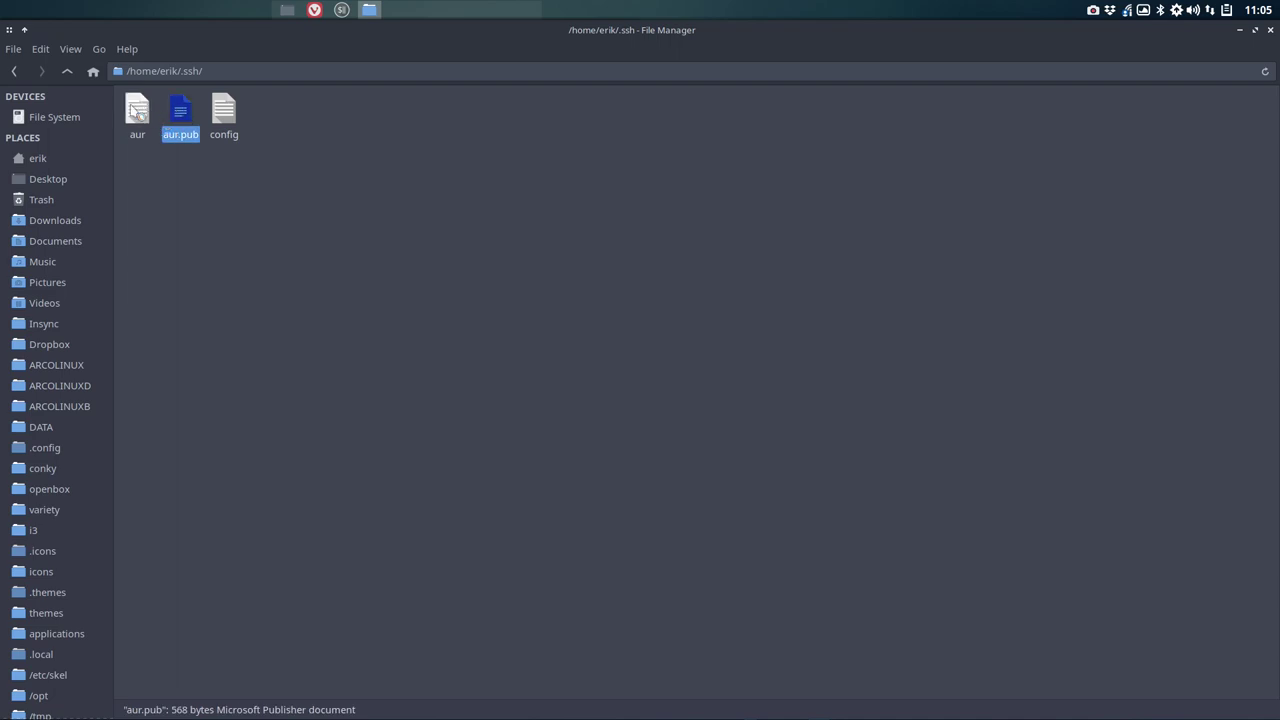
{"action": "left_click", "coordinate": [133, 110]}
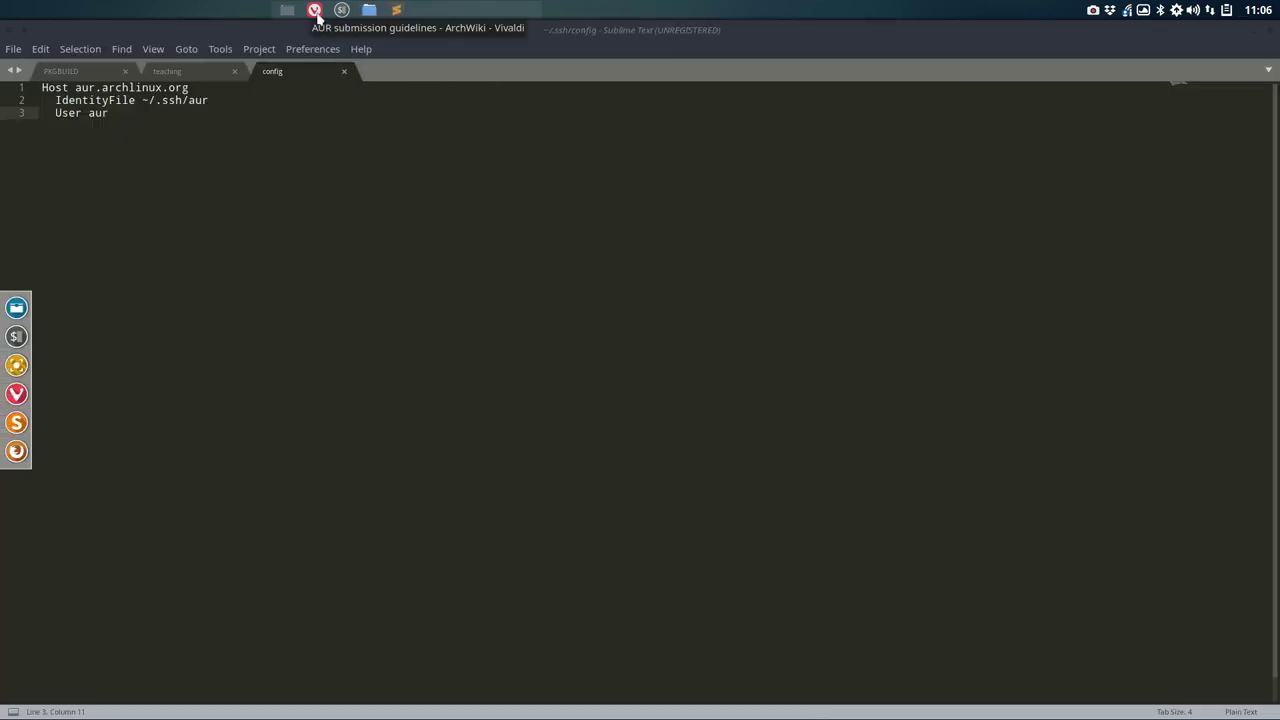
{"action": "left_click", "coordinate": [314, 10]}
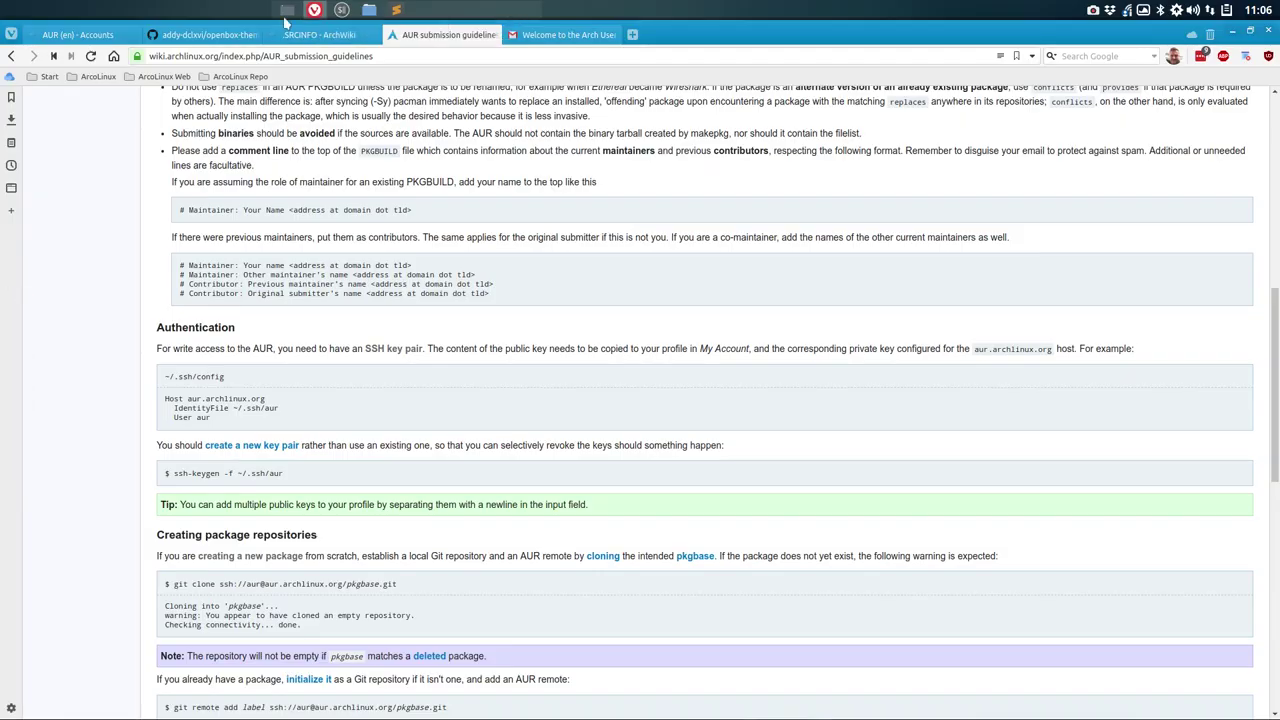
Step: Paste the new SSH public key into the AUR account's SSH Public Key field and update the account
{"action": "left_click", "coordinate": [90, 35]}
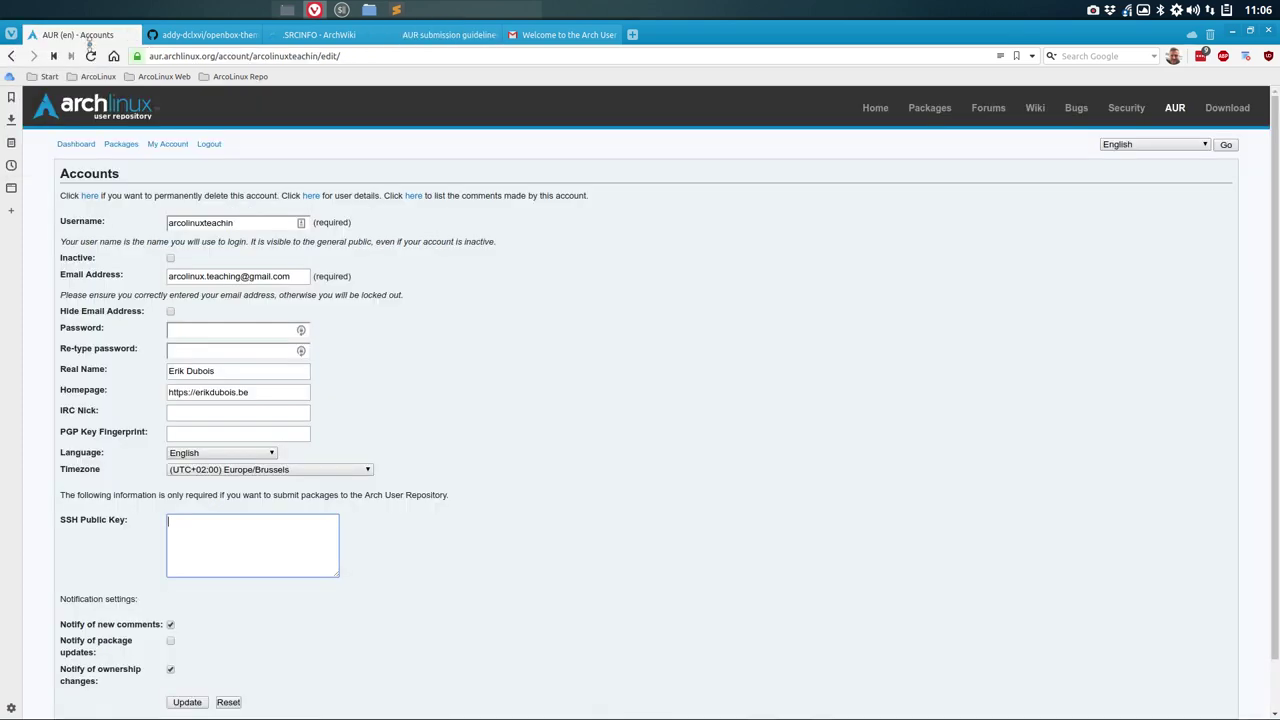
{"action": "left_click", "coordinate": [201, 525]}
{"action": "key", "text": "ctrl+v"}
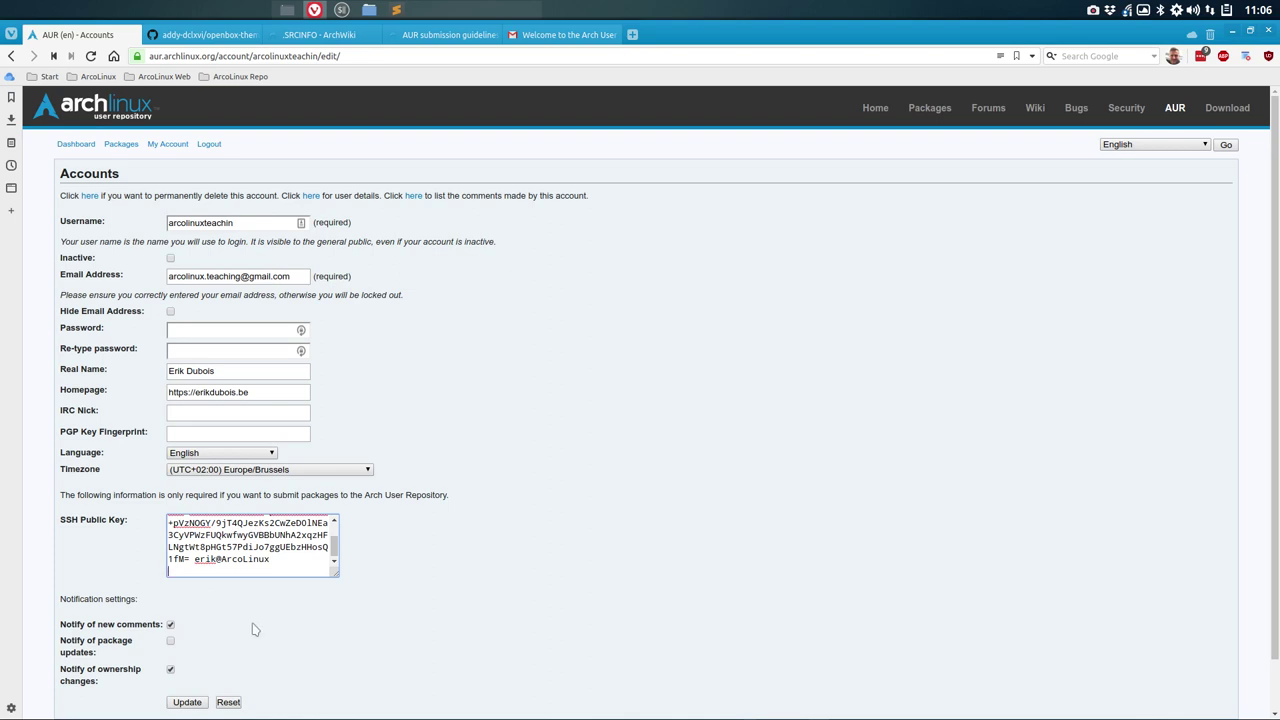
{"action": "left_click", "coordinate": [192, 704]}
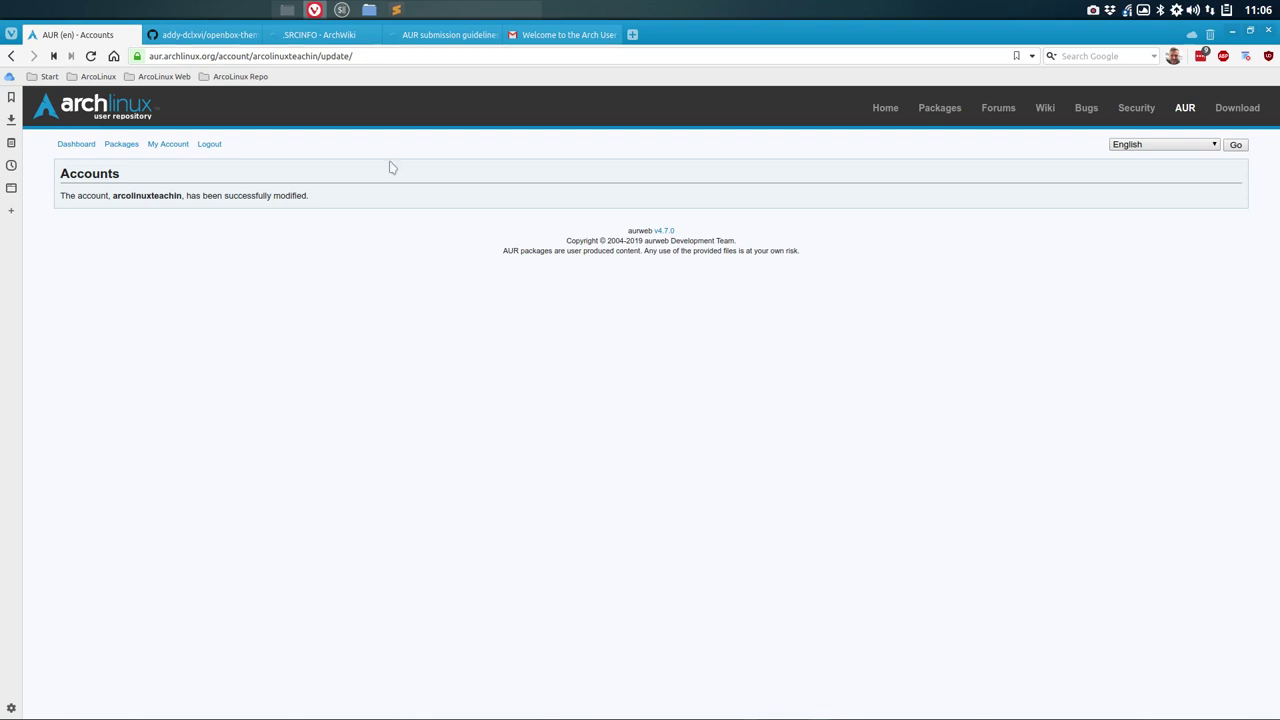
{"action": "left_click", "coordinate": [370, 10]}
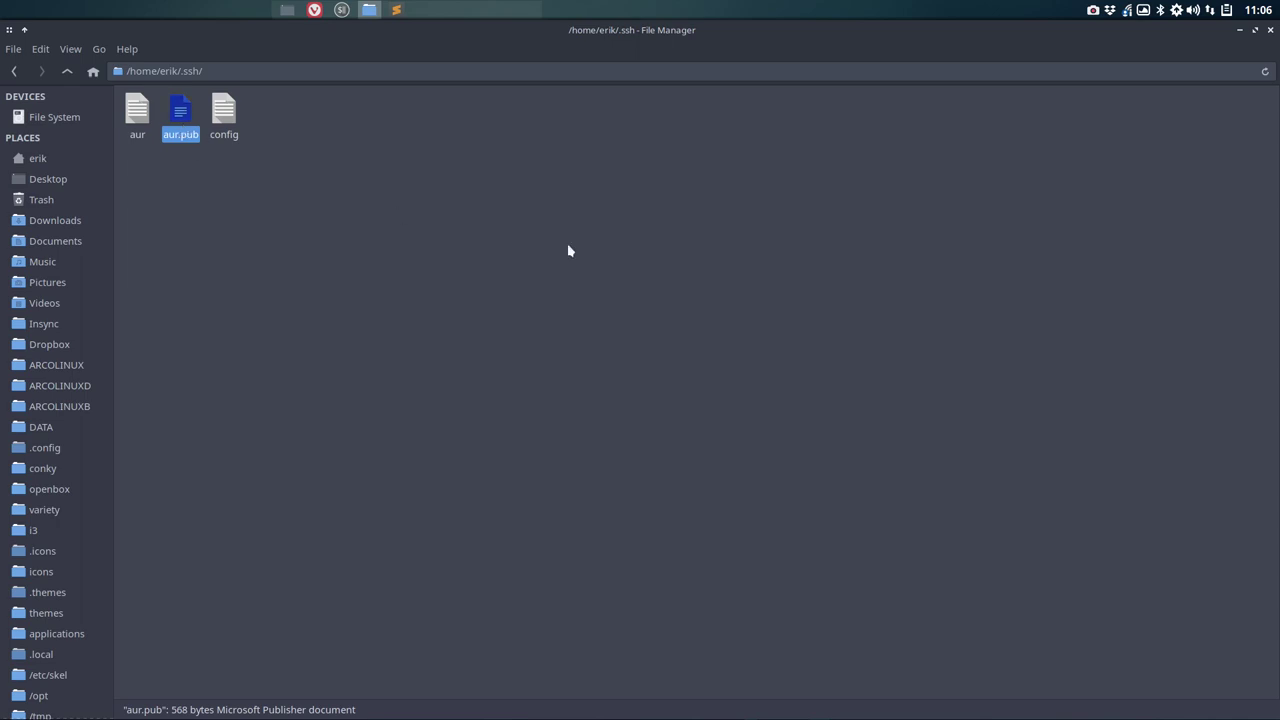
Step: Select the git clone line on the AUR submission guidelines page, then minimise Vivaldi
{"action": "left_click", "coordinate": [314, 10]}
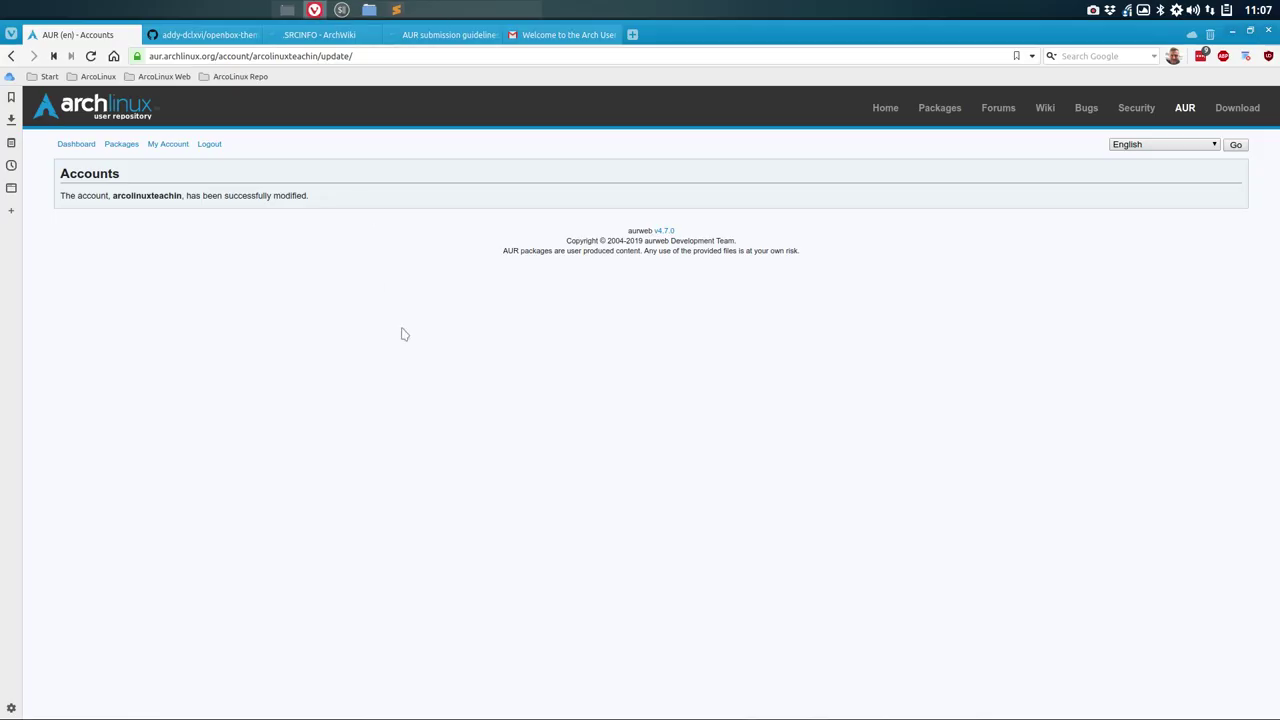
{"action": "mouse_move", "coordinate": [512, 35]}
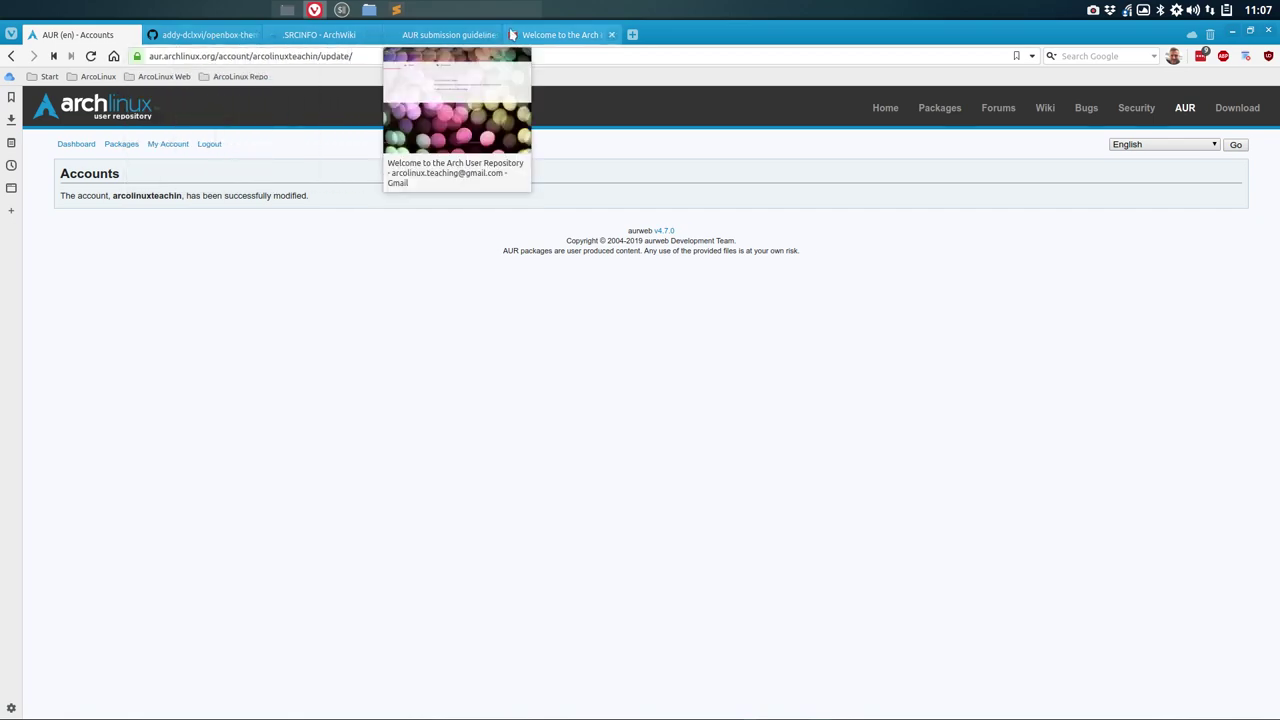
{"action": "left_click", "coordinate": [450, 35]}
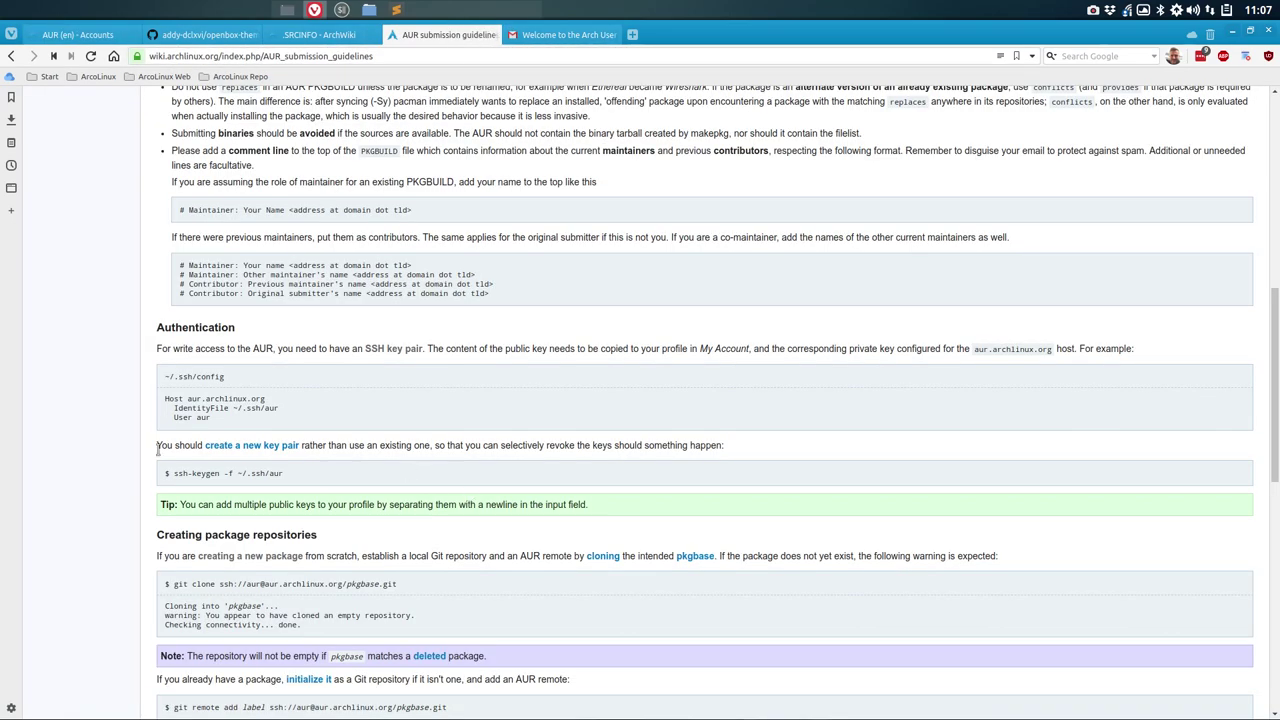
{"action": "scroll", "coordinate": [157, 449], "scroll_direction": "down", "scroll_amount": 3}
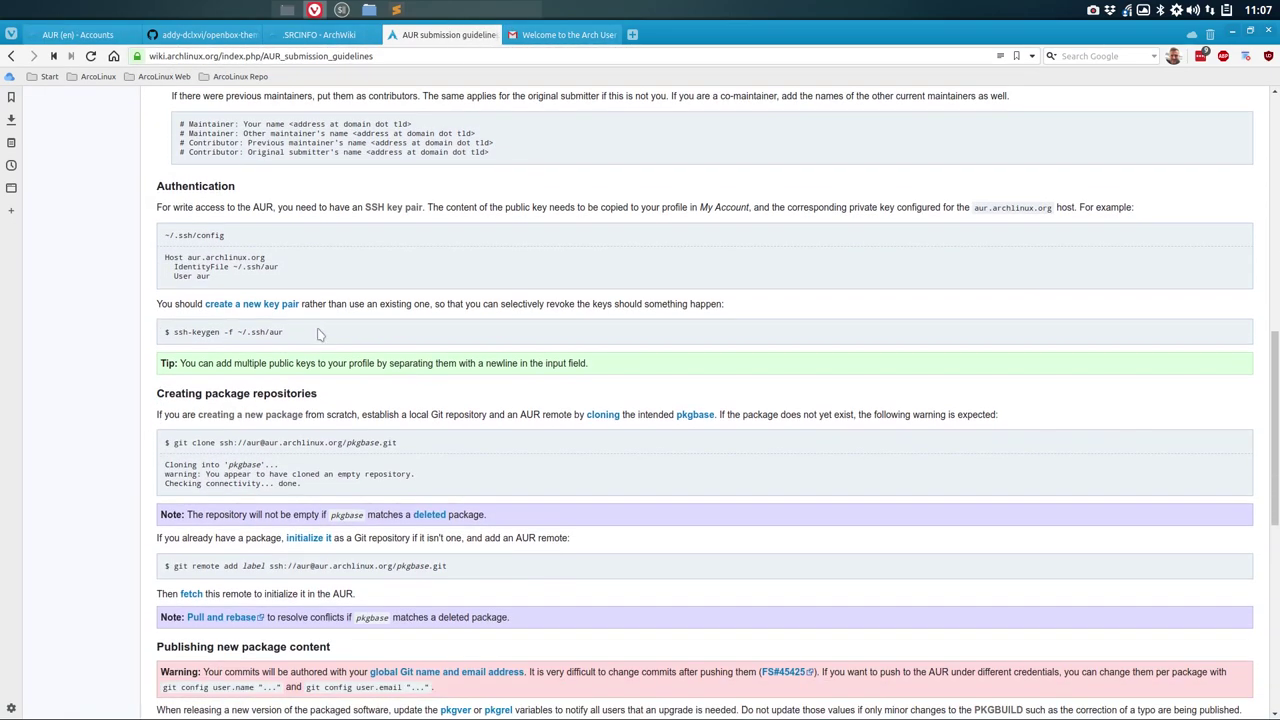
{"action": "scroll", "coordinate": [186, 265], "scroll_direction": "down", "scroll_amount": 4}
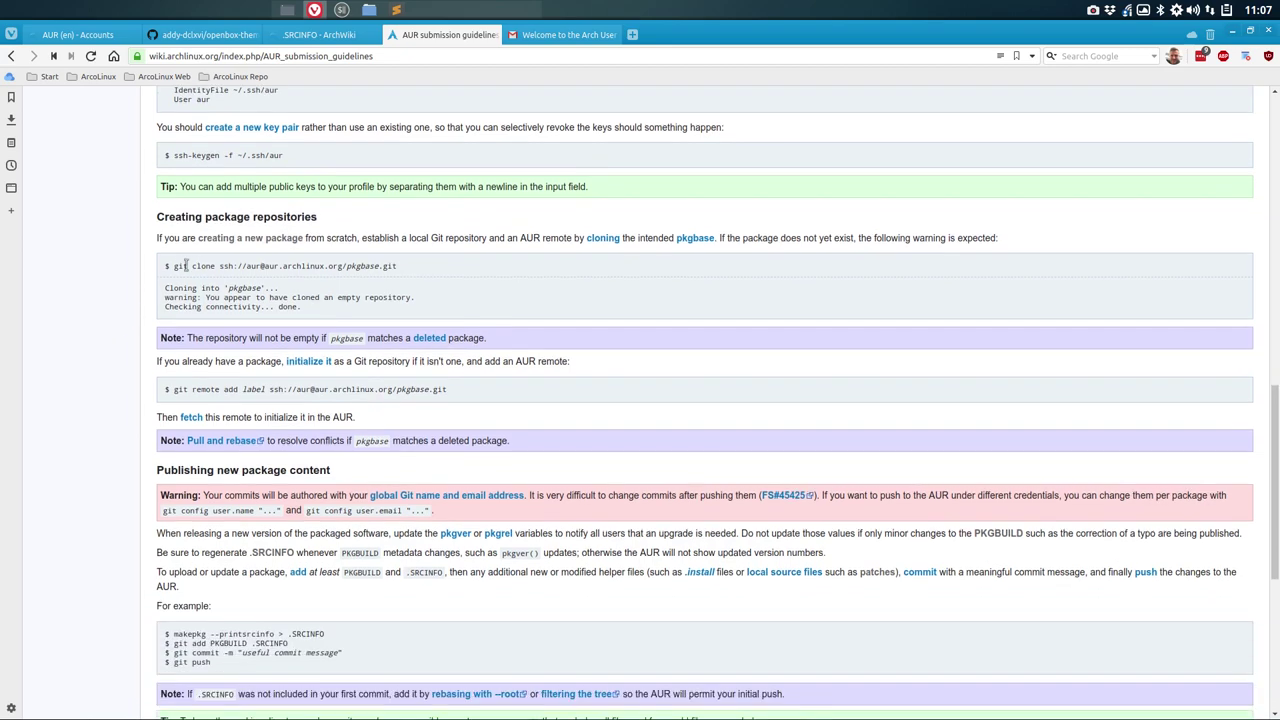
{"action": "triple_click", "coordinate": [260, 268]}
{"action": "key", "text": "ctrl+c"}
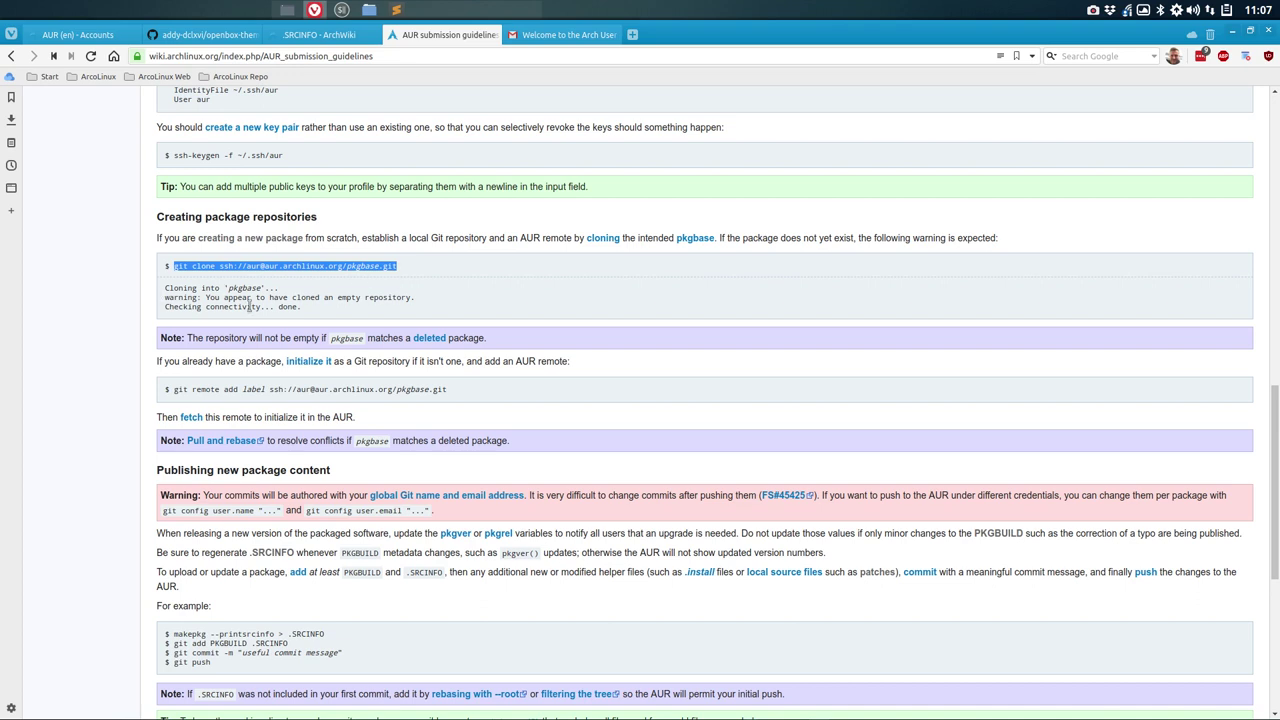
{"action": "left_click", "coordinate": [1234, 32]}
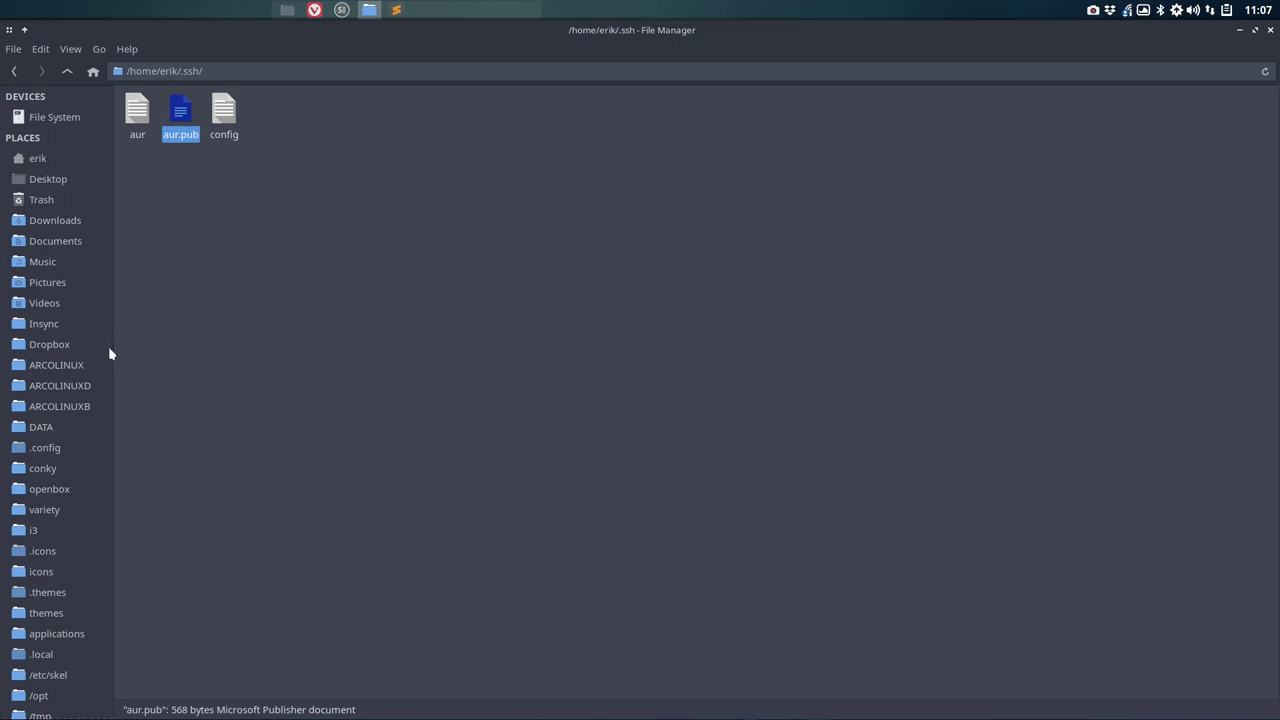
Step: Enable Dropbox selective sync for the AUR folder, then open ~/Dropbox/AUR
{"action": "left_click", "coordinate": [55, 350]}
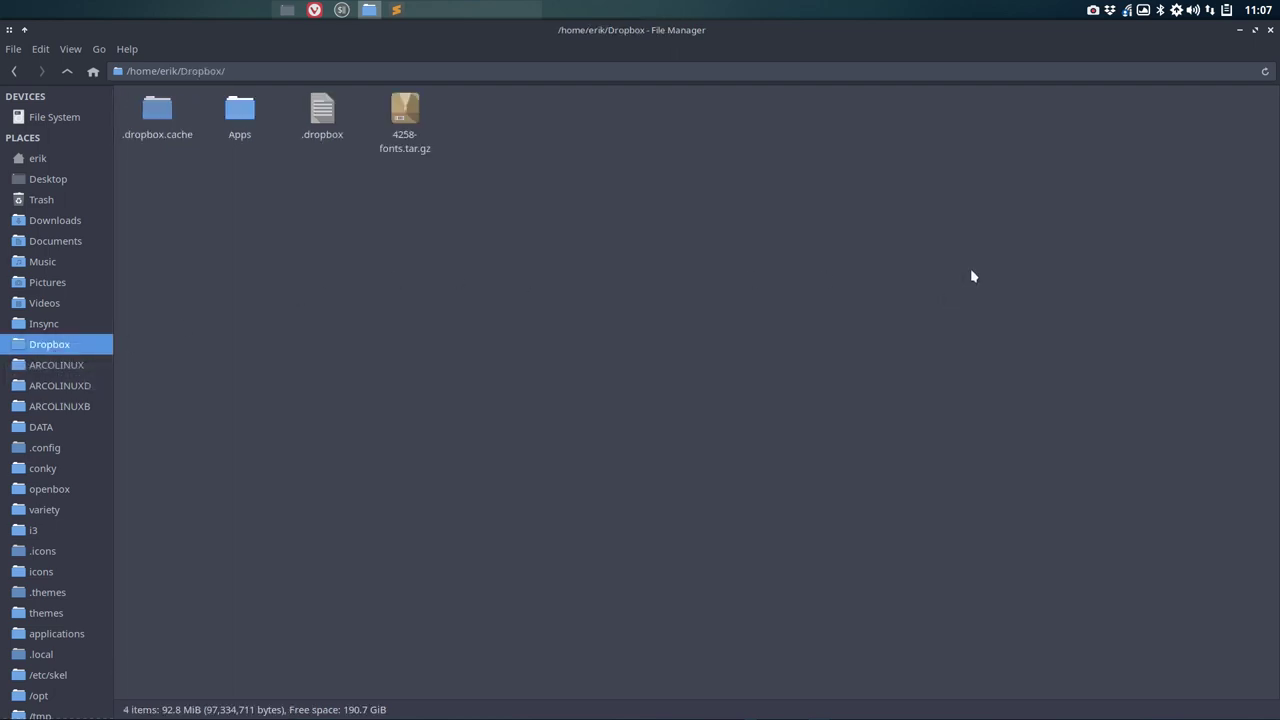
{"action": "left_click", "coordinate": [1110, 10]}
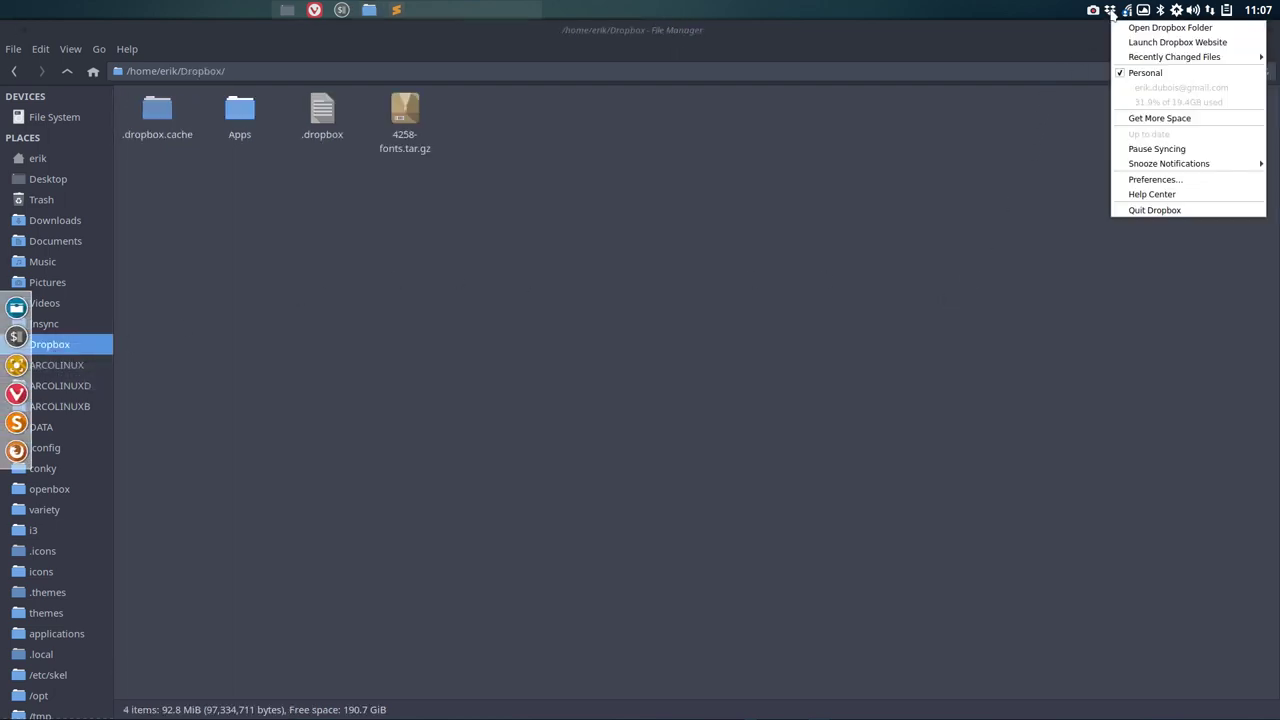
{"action": "left_click", "coordinate": [1153, 179]}
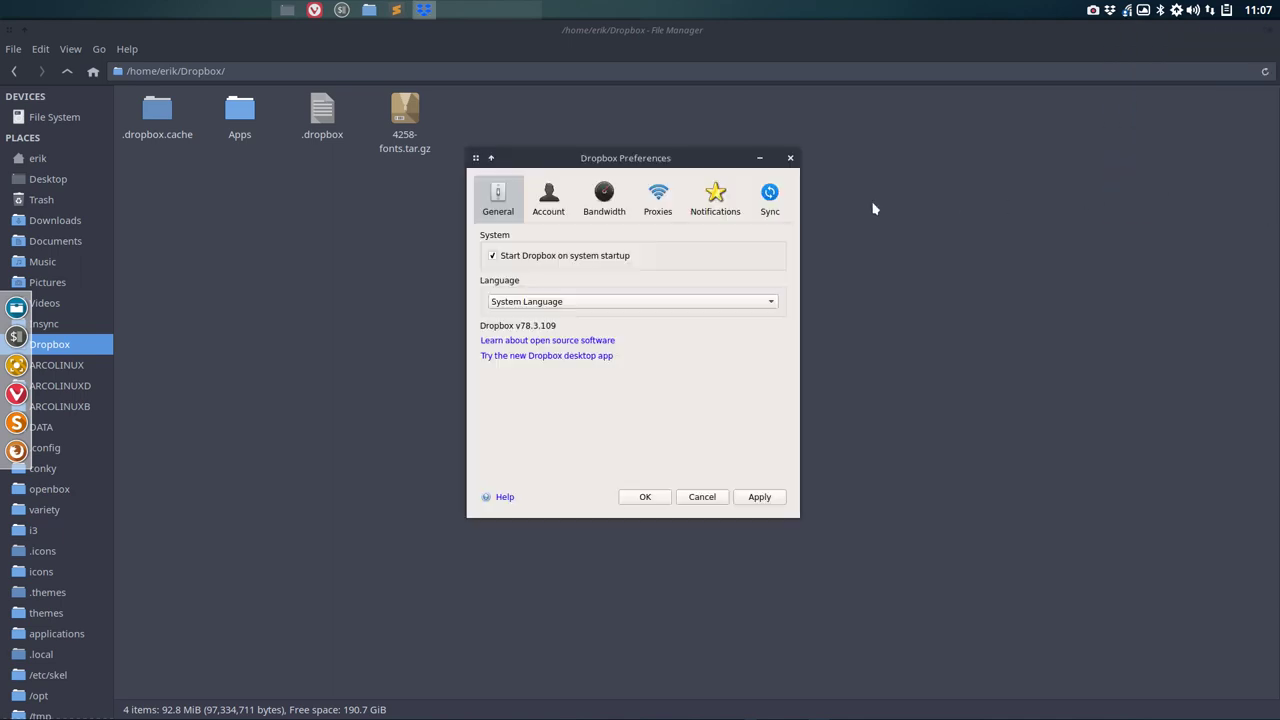
{"action": "left_click", "coordinate": [770, 197]}
{"action": "left_click", "coordinate": [718, 292]}
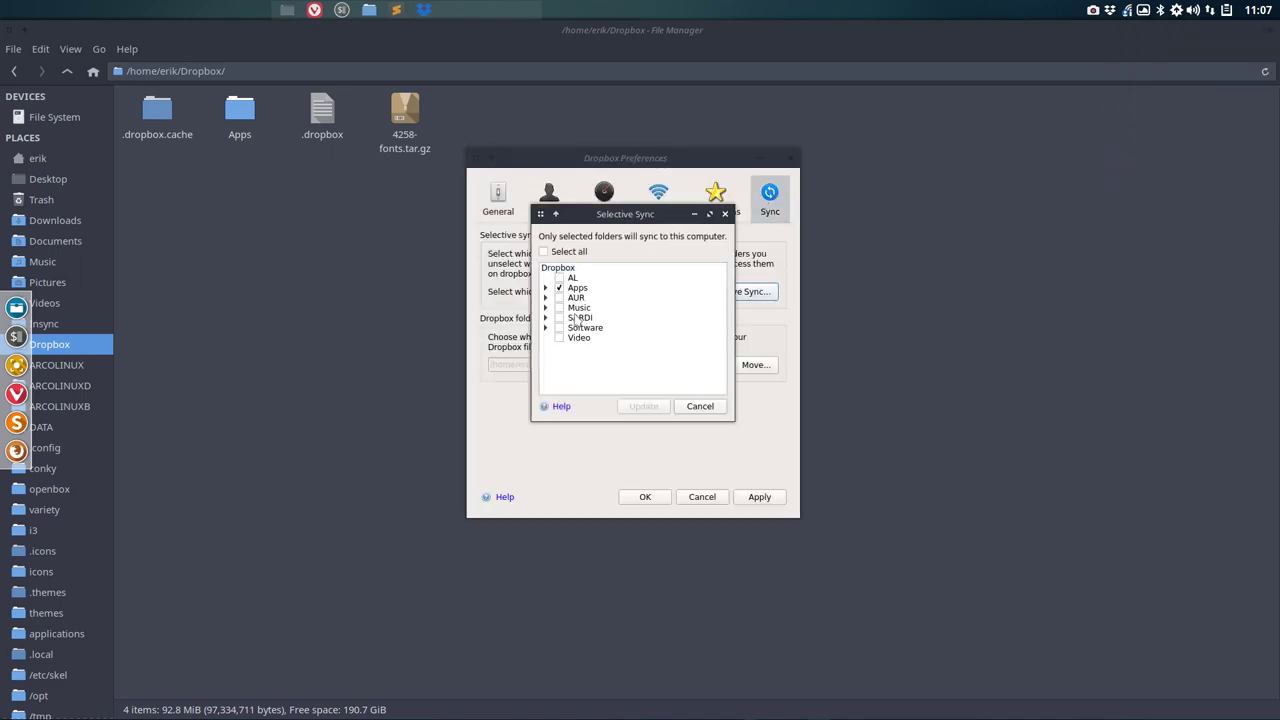
{"action": "left_click", "coordinate": [643, 406]}
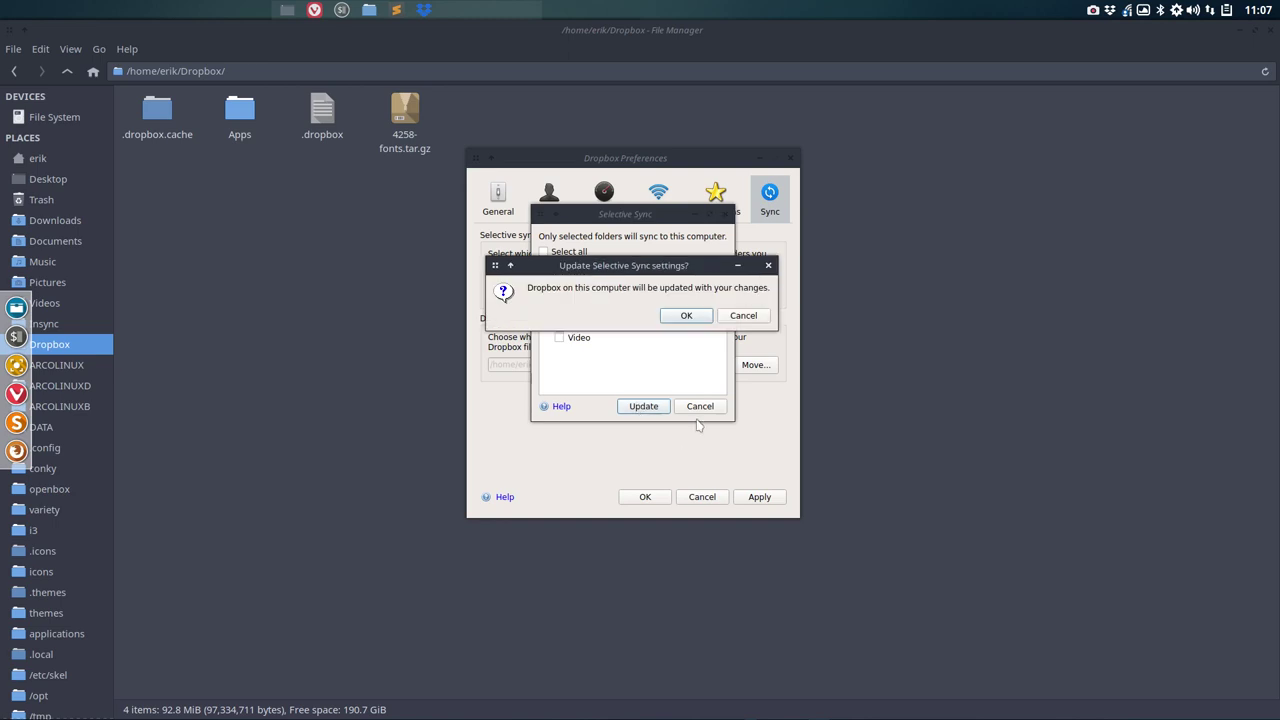
{"action": "left_click", "coordinate": [694, 320]}
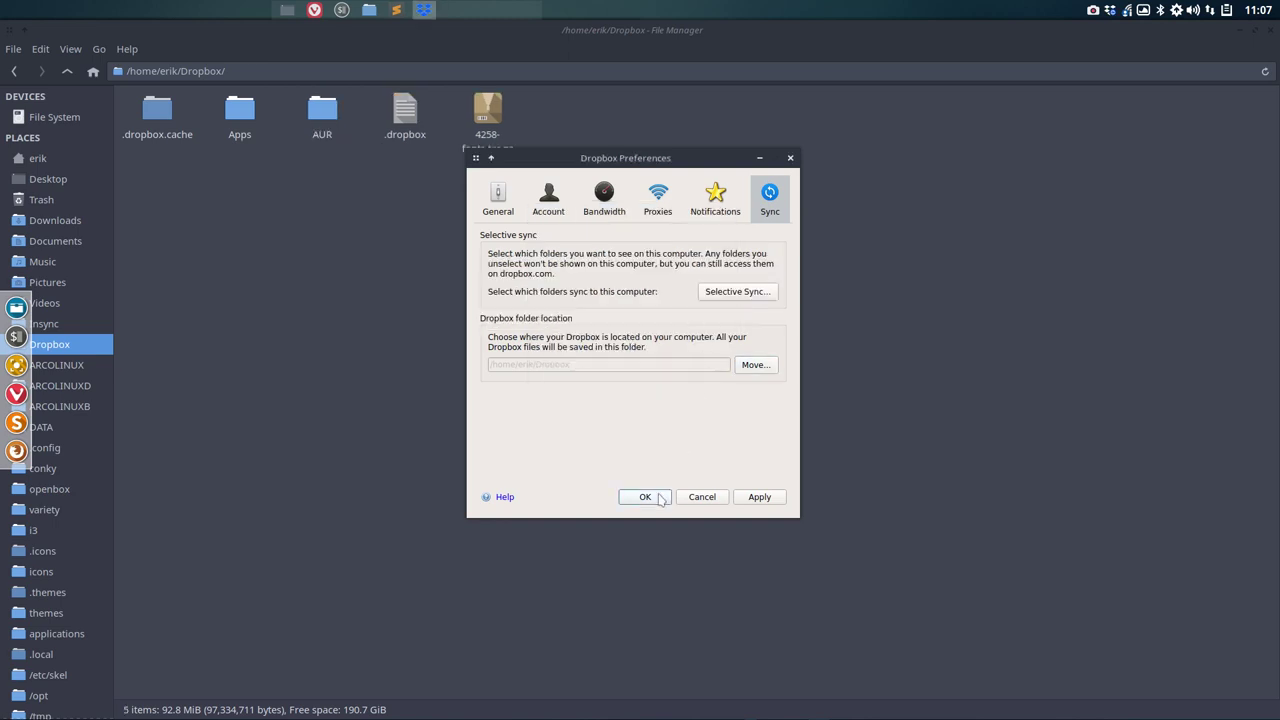
{"action": "left_click", "coordinate": [658, 497]}
{"action": "double_click", "coordinate": [322, 108]}
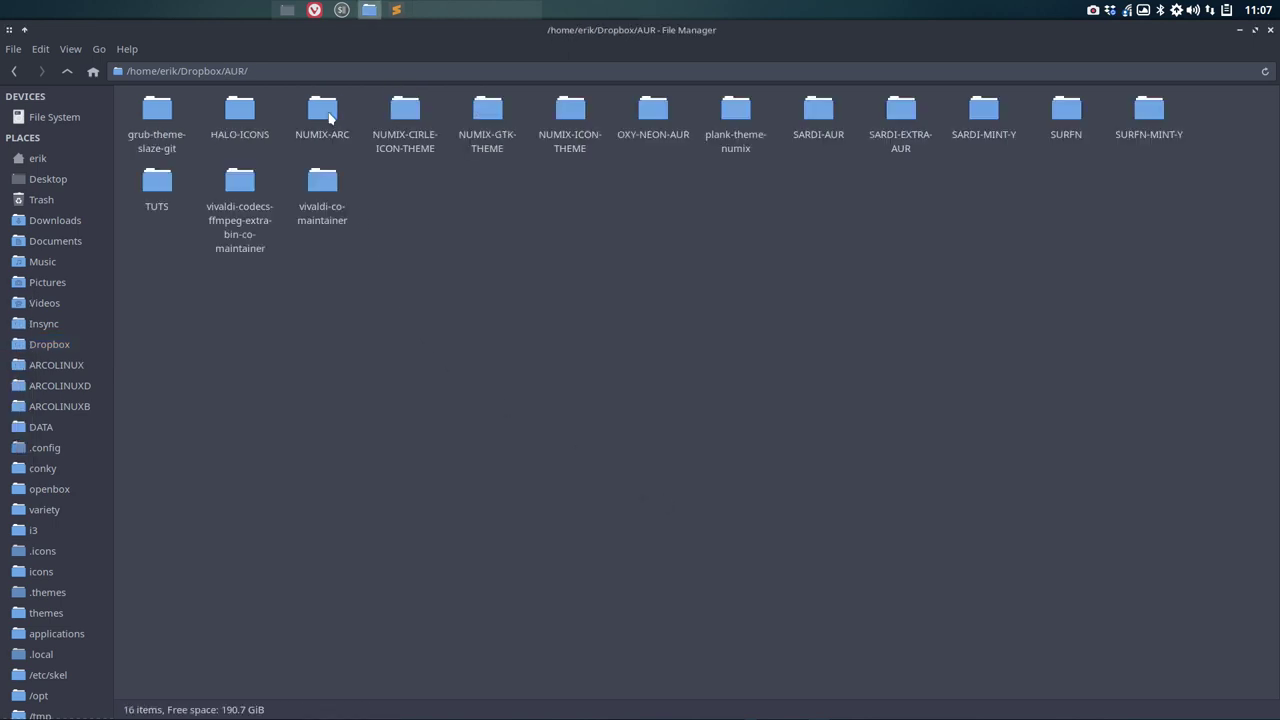
{"action": "right_click", "coordinate": [439, 265]}
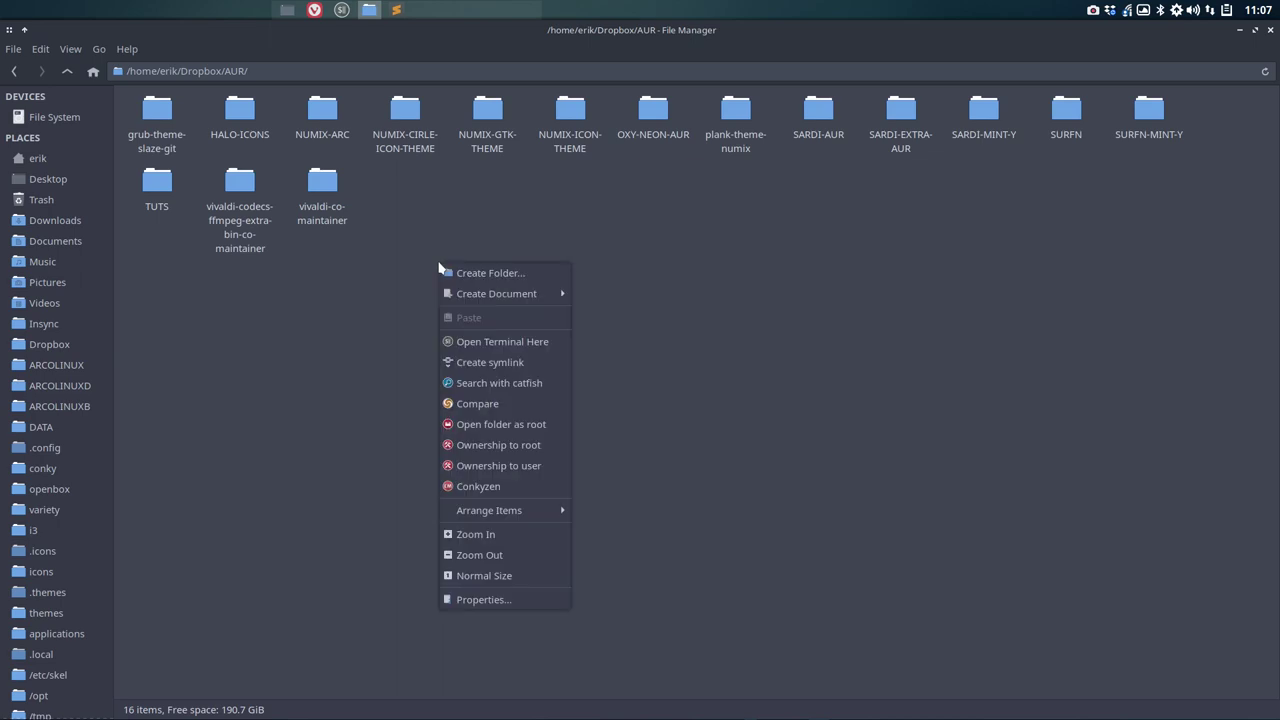
{"action": "left_click", "coordinate": [489, 274]}
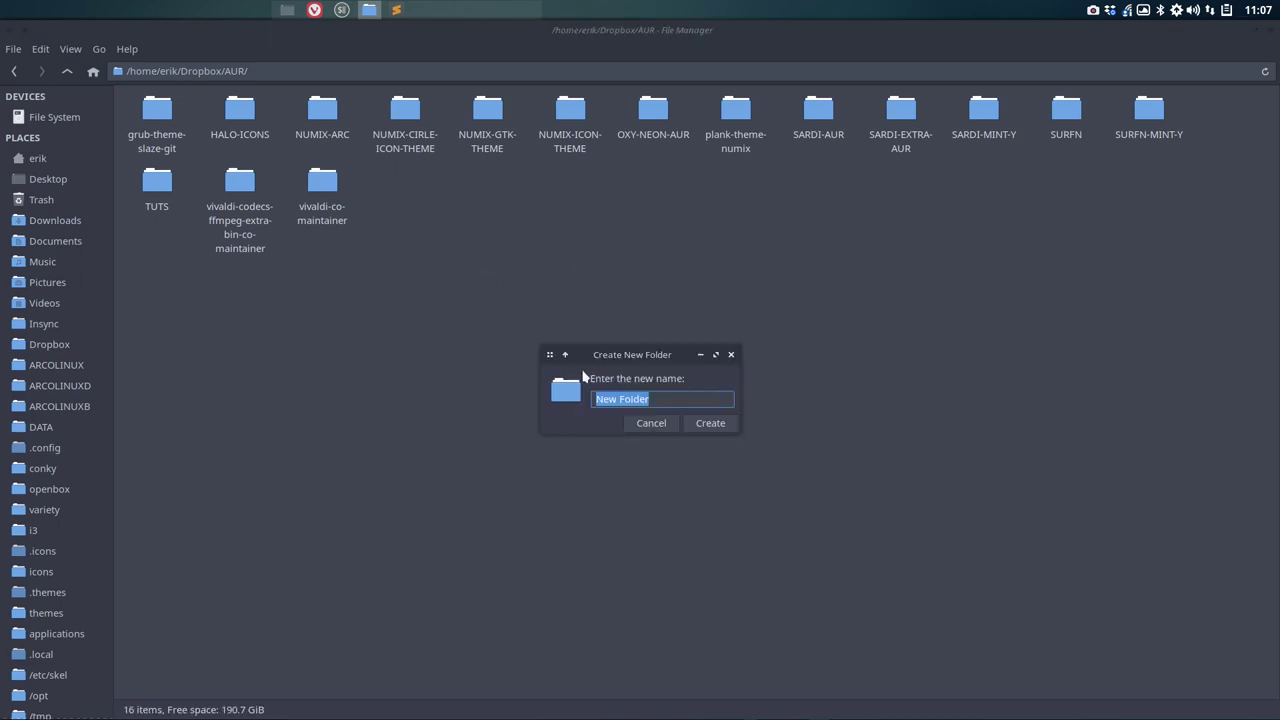
{"action": "left_click", "coordinate": [651, 423]}
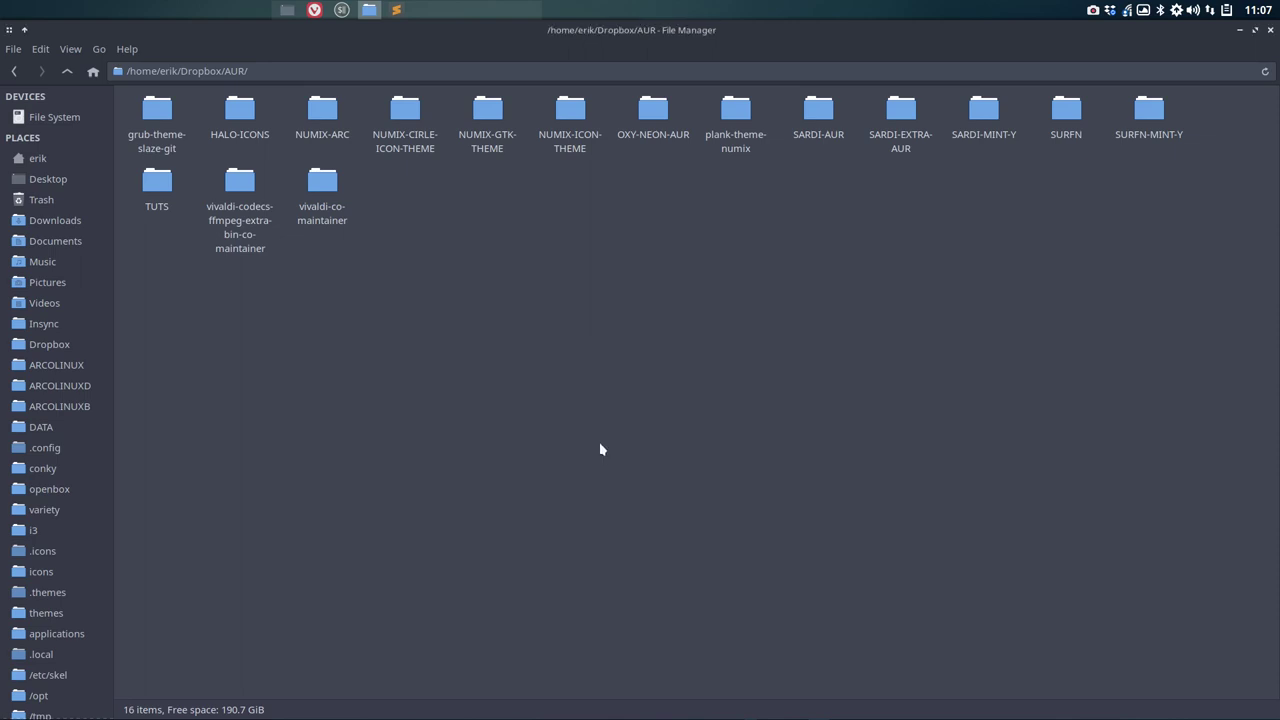
{"action": "right_click", "coordinate": [432, 267]}
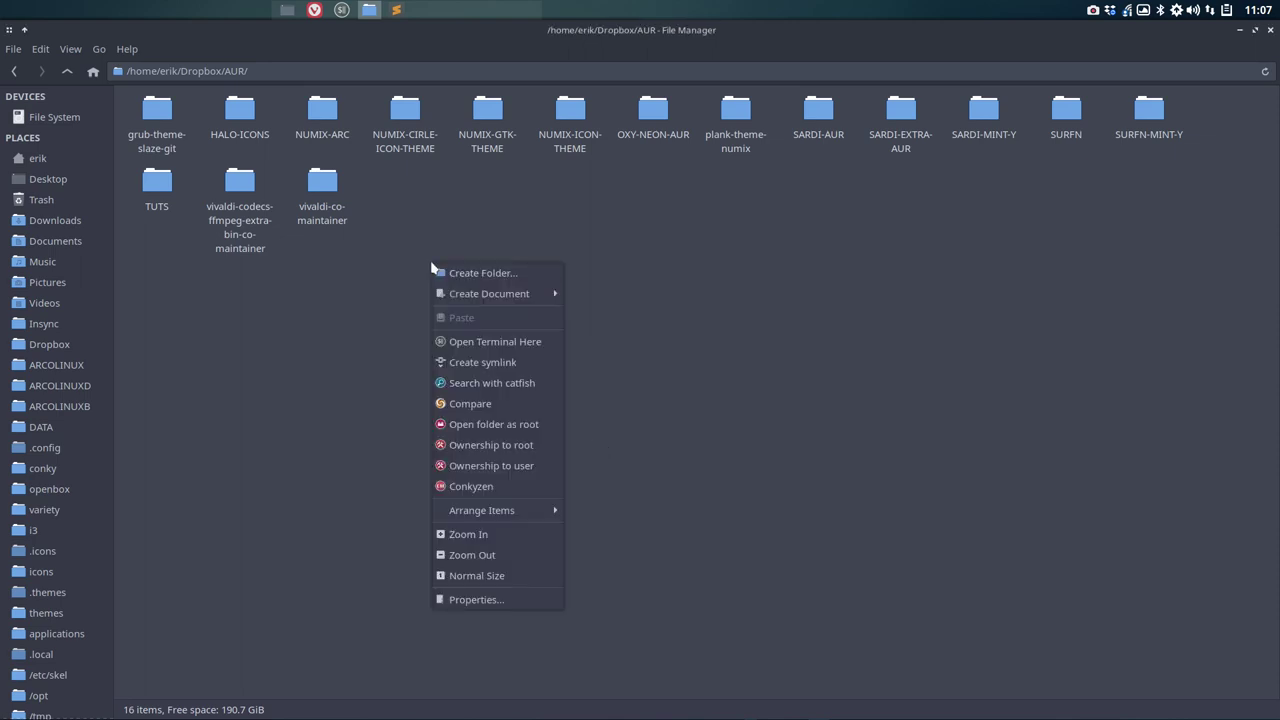
{"action": "left_click", "coordinate": [496, 342]}
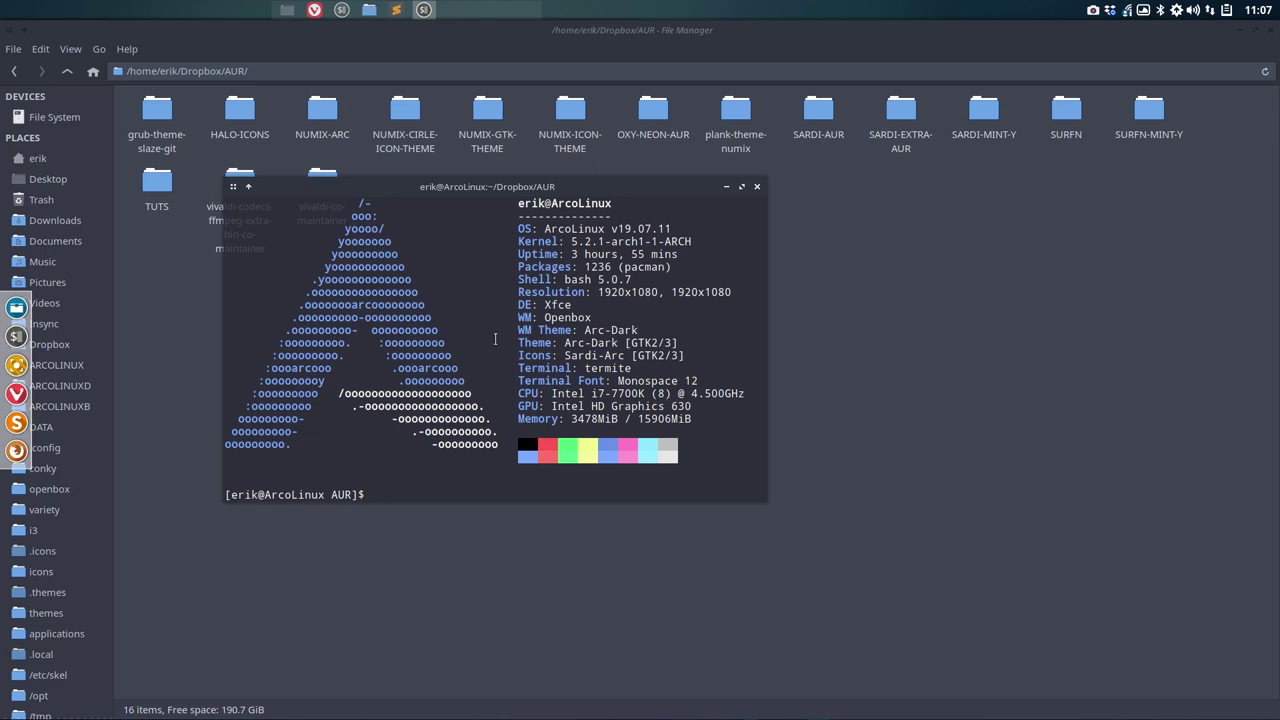
{"action": "key", "text": "ctrl+shift+v"}
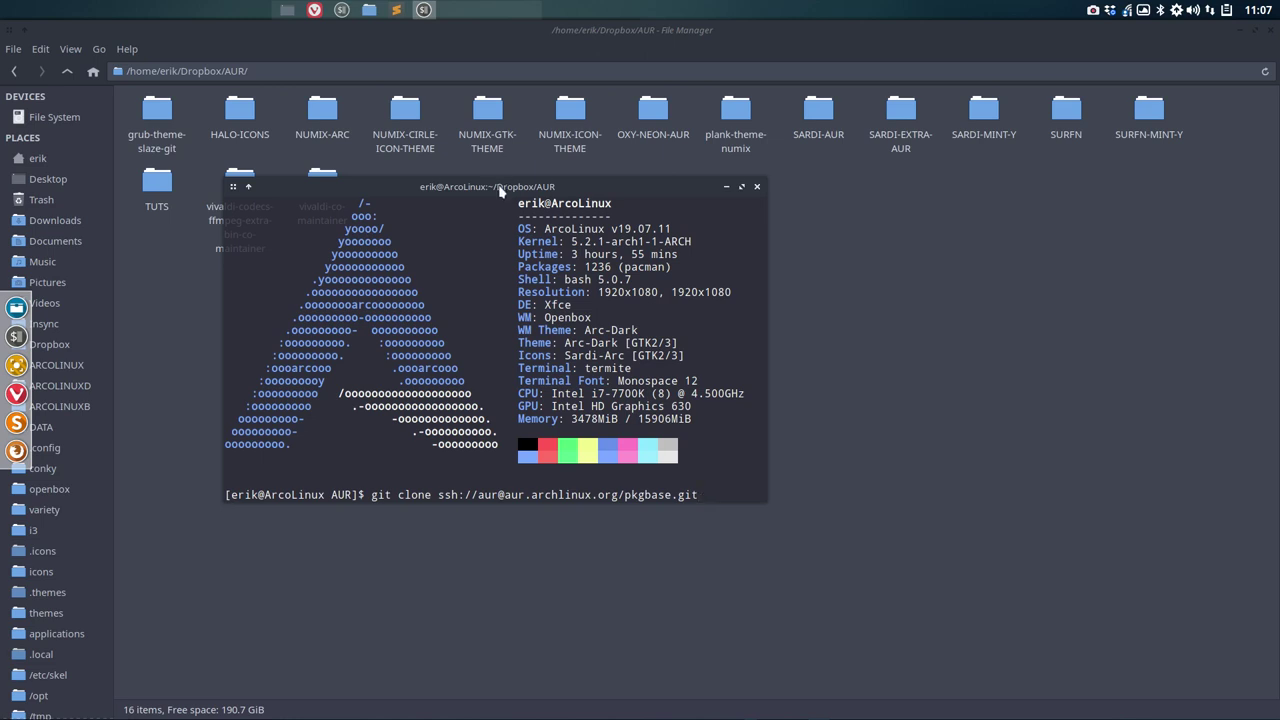
{"action": "left_click_drag", "start_coordinate": [500, 190], "coordinate": [475, 289]}
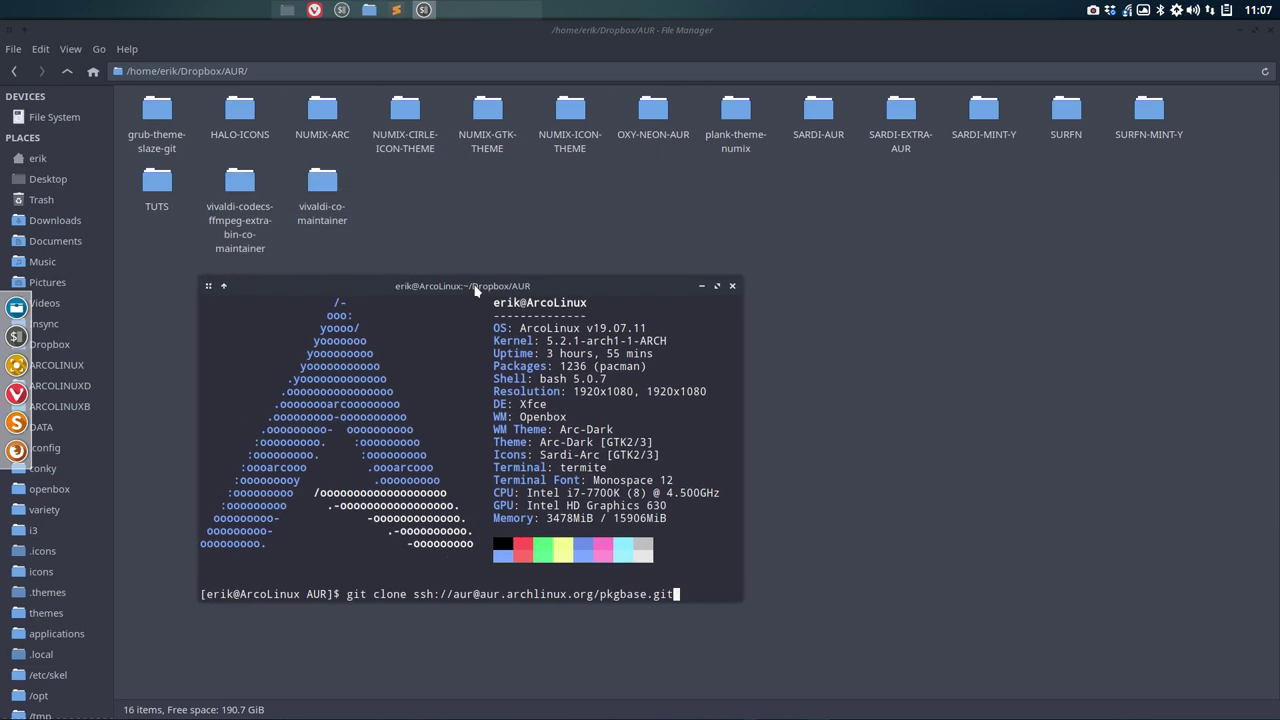
{"action": "key", "text": "BackSpace"}
{"action": "key", "text": "BackSpace"}
{"action": "key", "text": "BackSpace"}
{"action": "key", "text": "BackSpace"}
{"action": "key", "text": "BackSpace"}
{"action": "key", "text": "BackSpace"}
{"action": "key", "text": "BackSpace"}
{"action": "key", "text": "BackSpace"}
{"action": "key", "text": "BackSpace"}
{"action": "key", "text": "BackSpace"}
{"action": "key", "text": "BackSpace"}
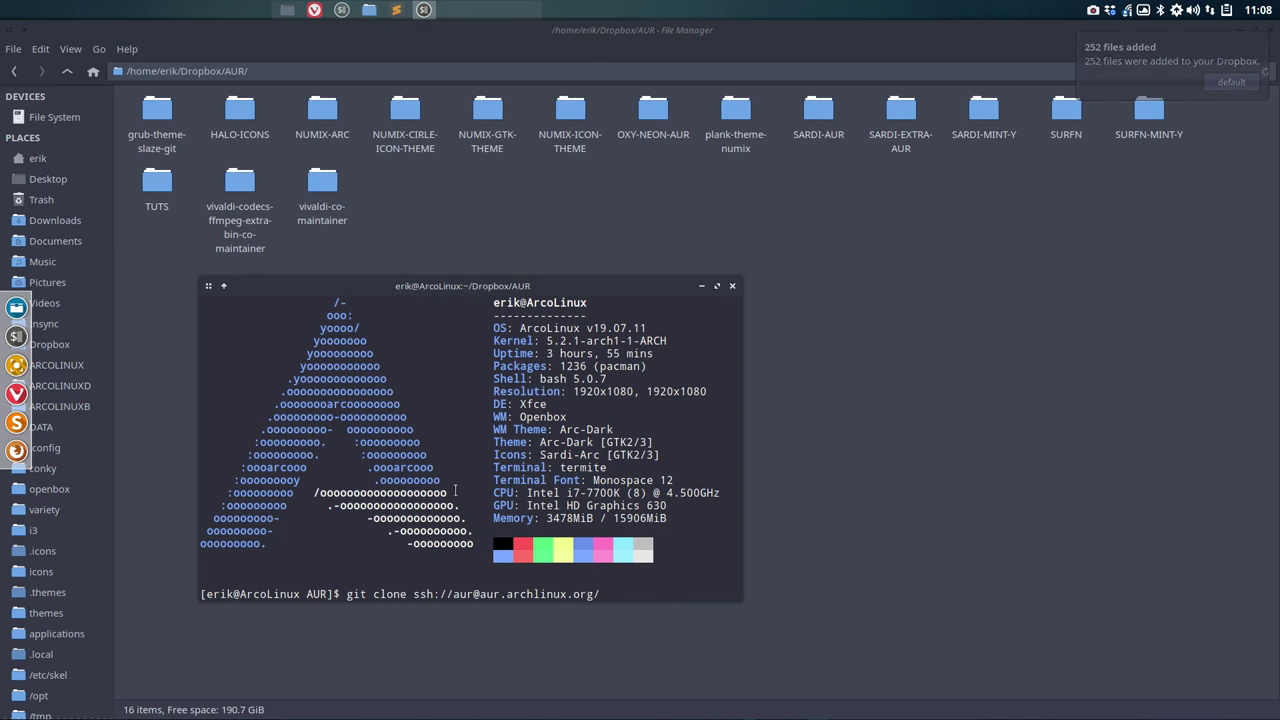
{"action": "left_click", "coordinate": [369, 11]}
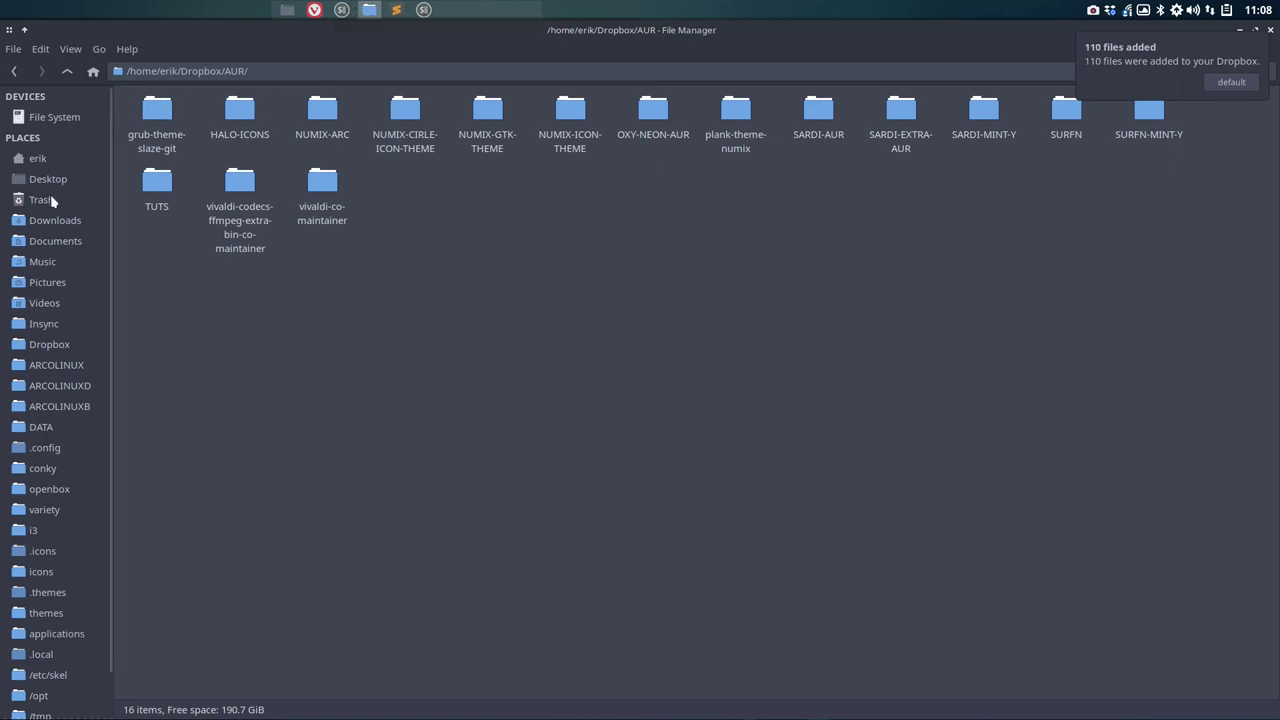
Step: Open the Desktop PKGBUILD in Sublime Text and copy its pkgname, openbox-themes-pambudi-git
{"action": "right_click", "coordinate": [49, 180]}
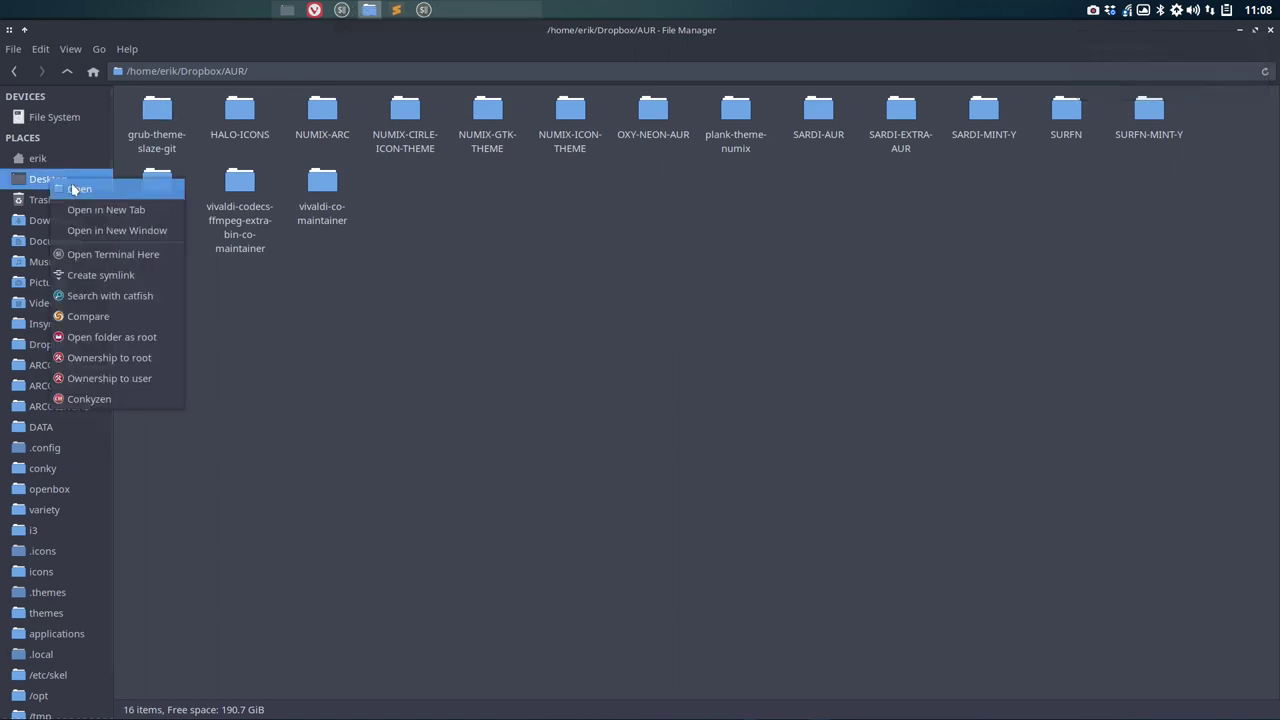
{"action": "left_click", "coordinate": [106, 210]}
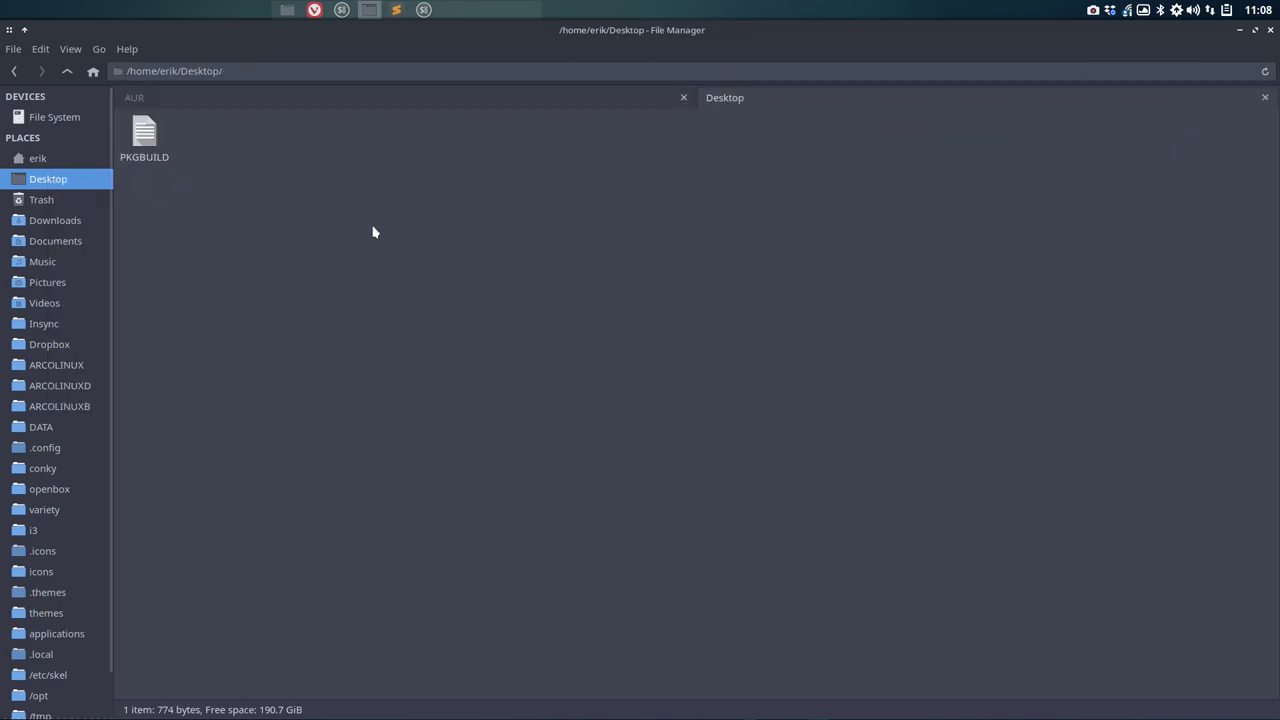
{"action": "left_click", "coordinate": [136, 131]}
{"action": "double_click", "coordinate": [136, 131]}
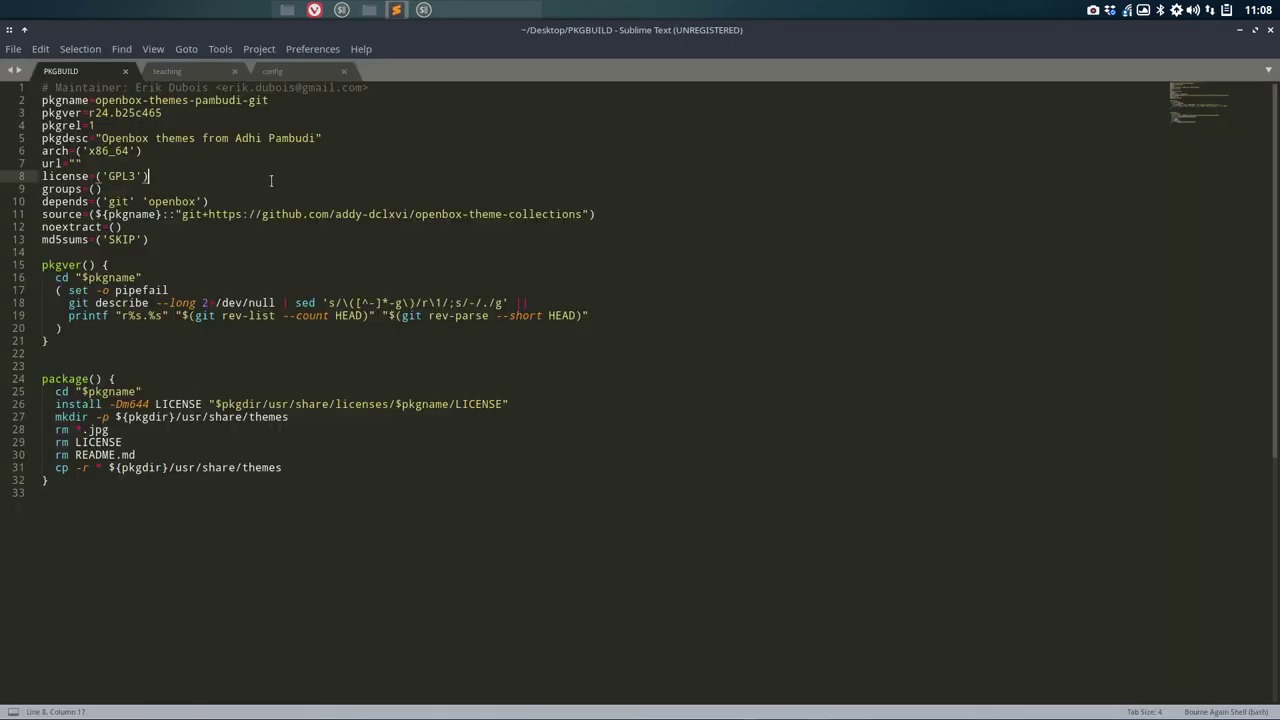
{"action": "left_click", "coordinate": [97, 100]}
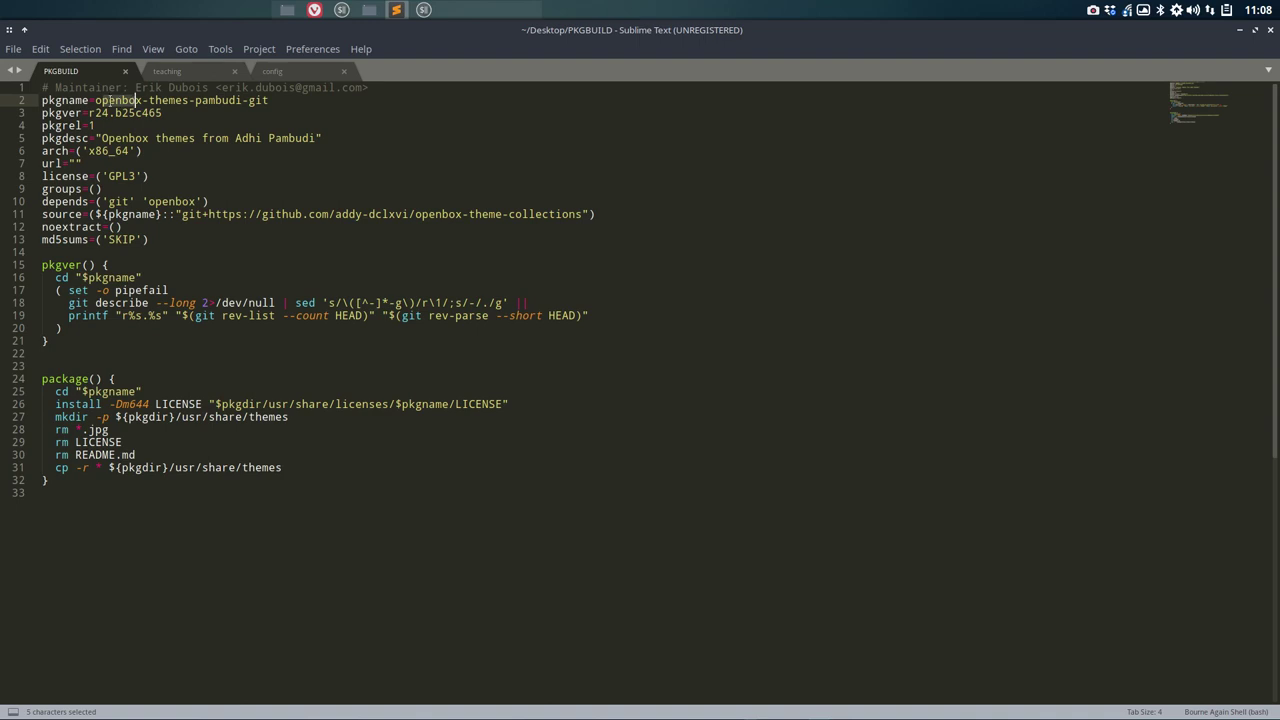
{"action": "left_click_drag", "start_coordinate": [96, 100], "coordinate": [271, 100]}
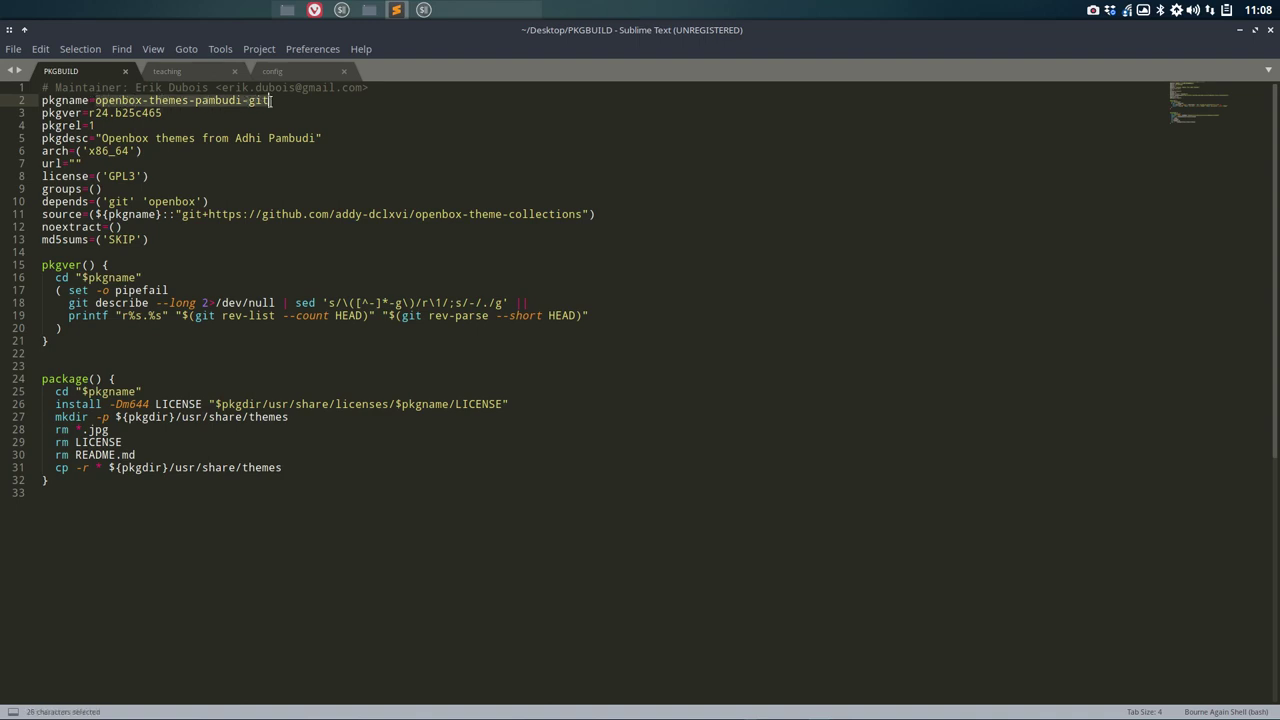
{"action": "key", "text": "ctrl+c"}
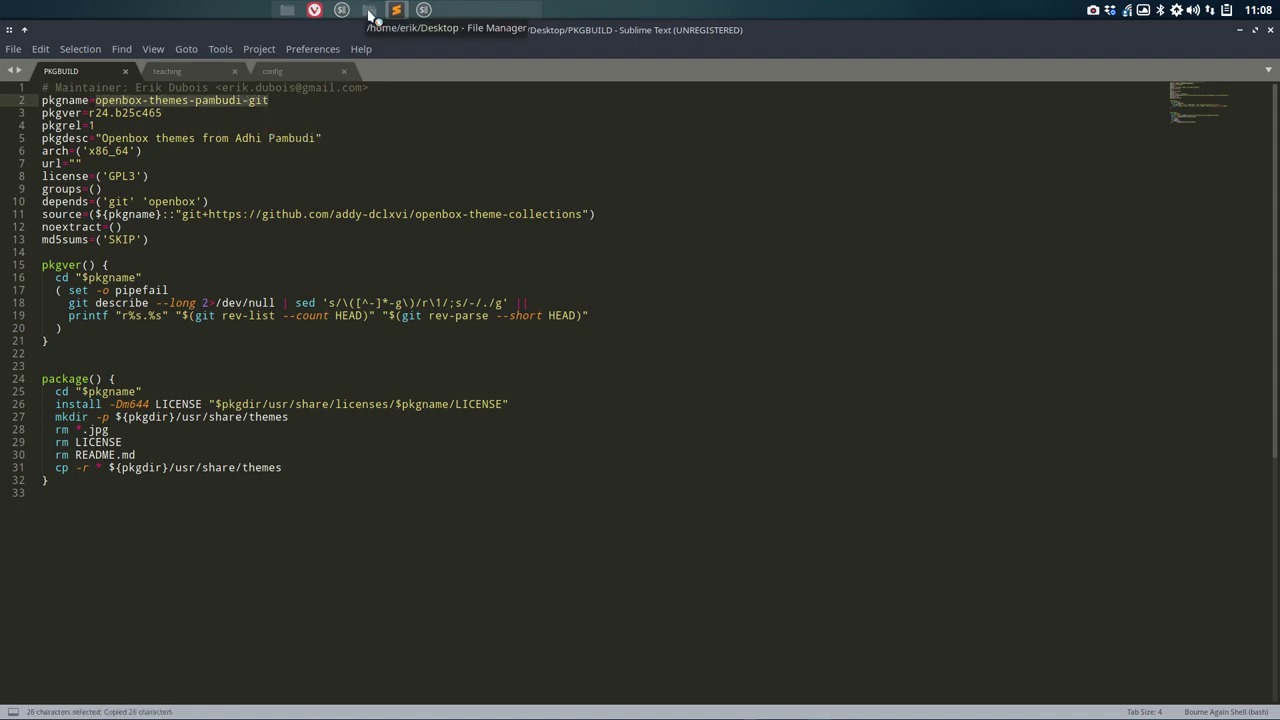
Step: Append openbox-themes-pambudi-git to the clone URL, run git clone, and answer 'yes' to trust the AUR host
{"action": "left_click", "coordinate": [1240, 30]}
{"action": "left_click", "coordinate": [424, 9]}
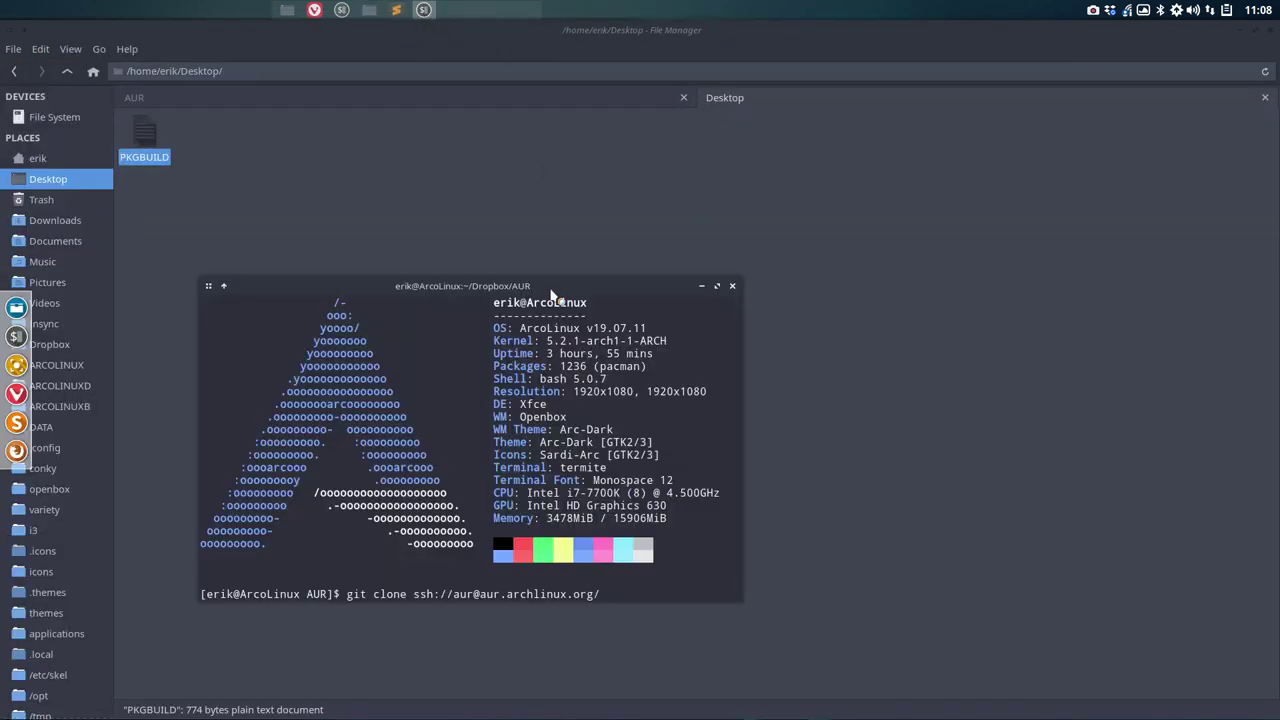
{"action": "key", "text": "ctrl+shift+v"}
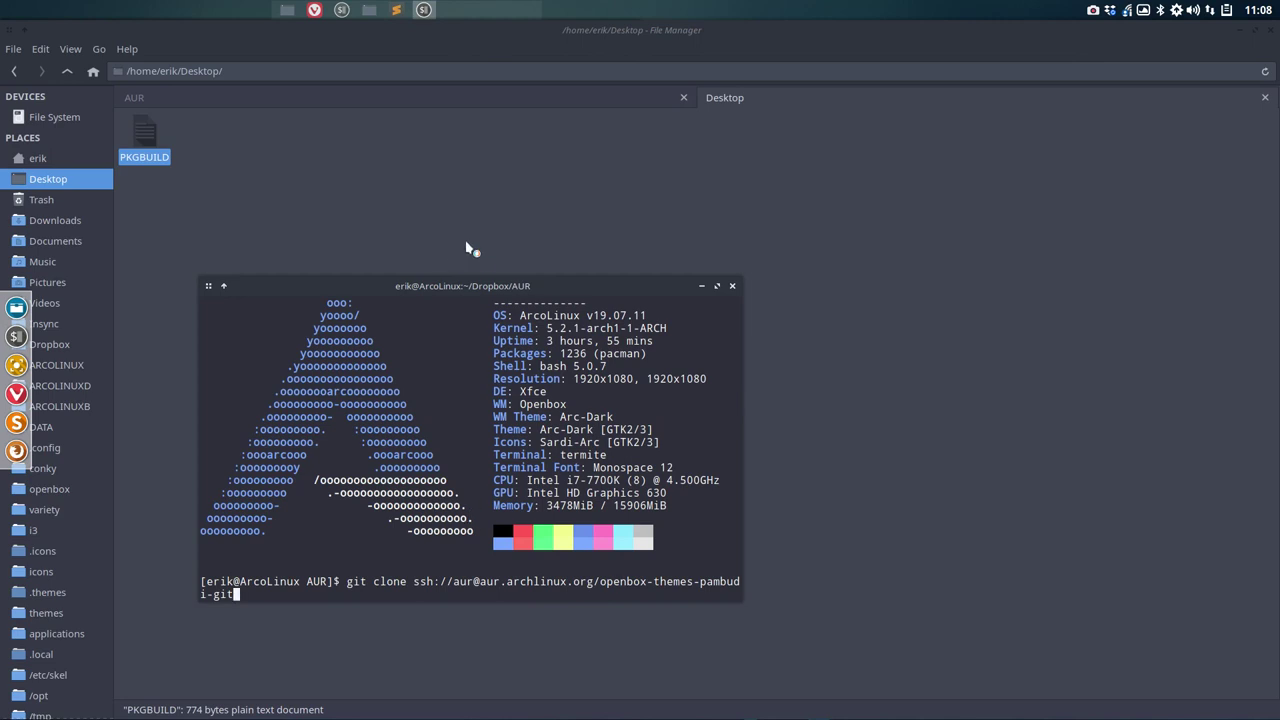
{"action": "left_click_drag", "start_coordinate": [494, 287], "coordinate": [541, 164]}
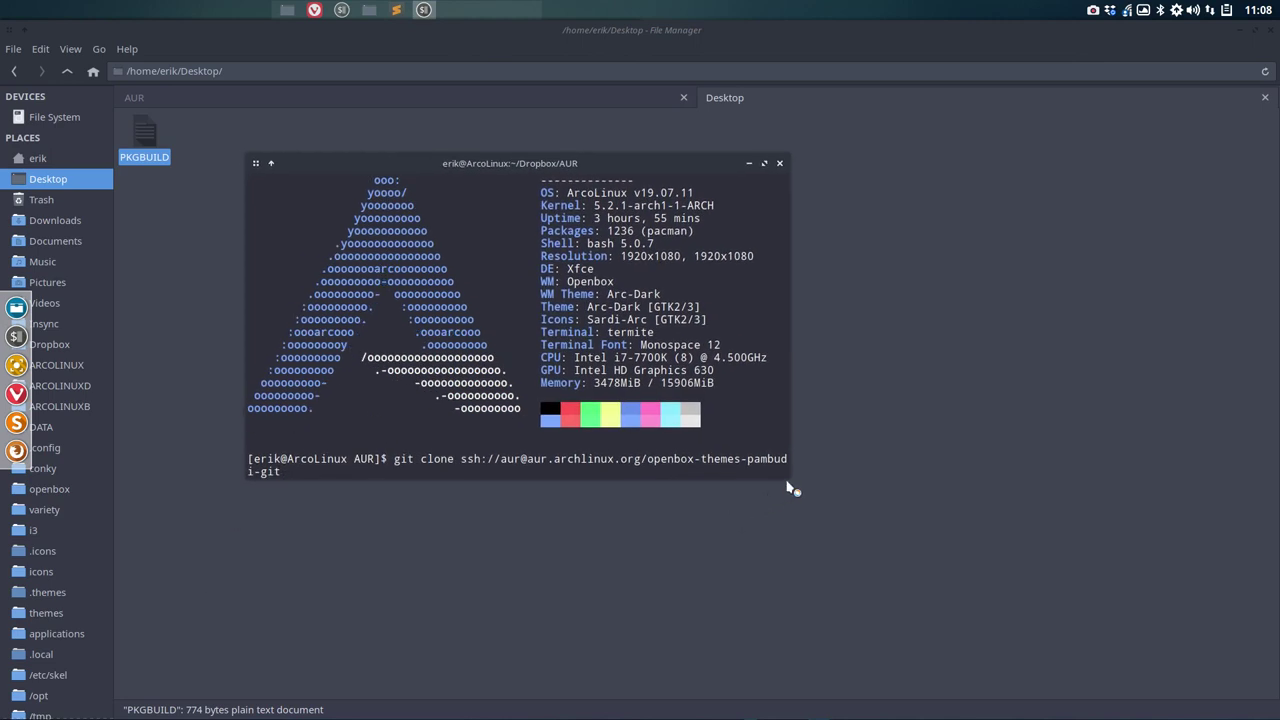
{"action": "left_click_drag", "start_coordinate": [788, 476], "coordinate": [937, 498]}
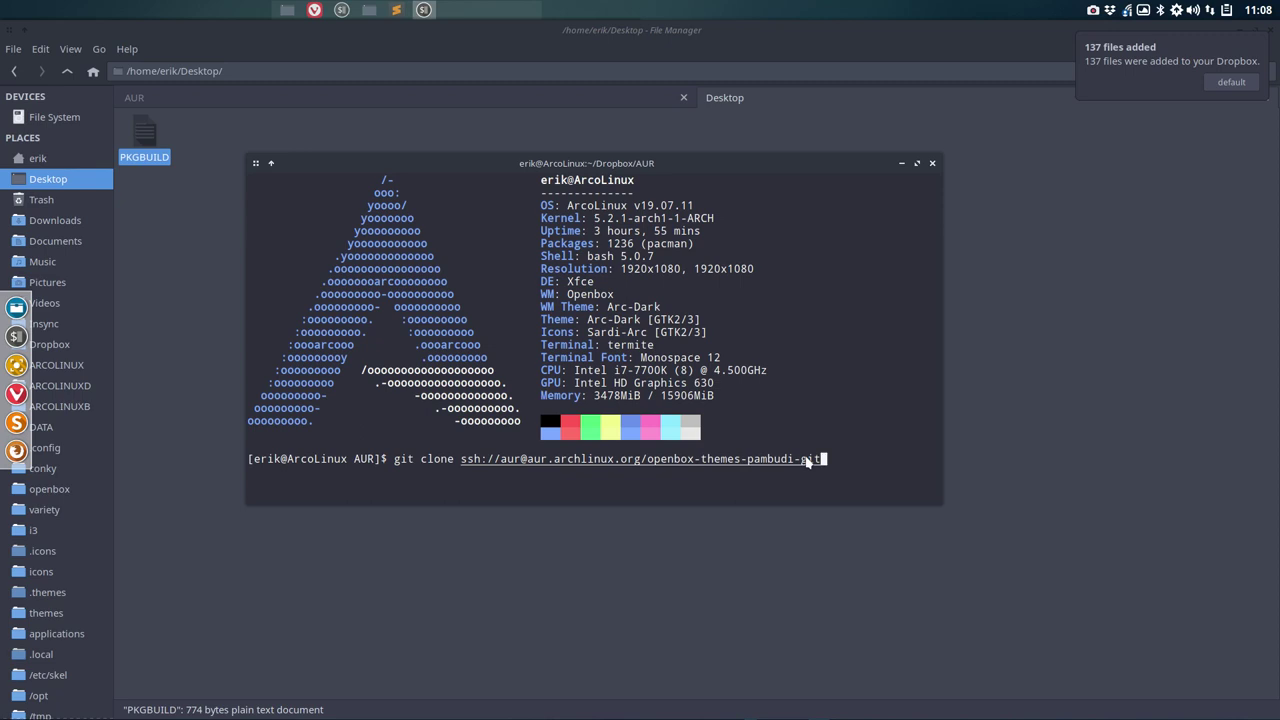
{"action": "key", "text": "Return"}
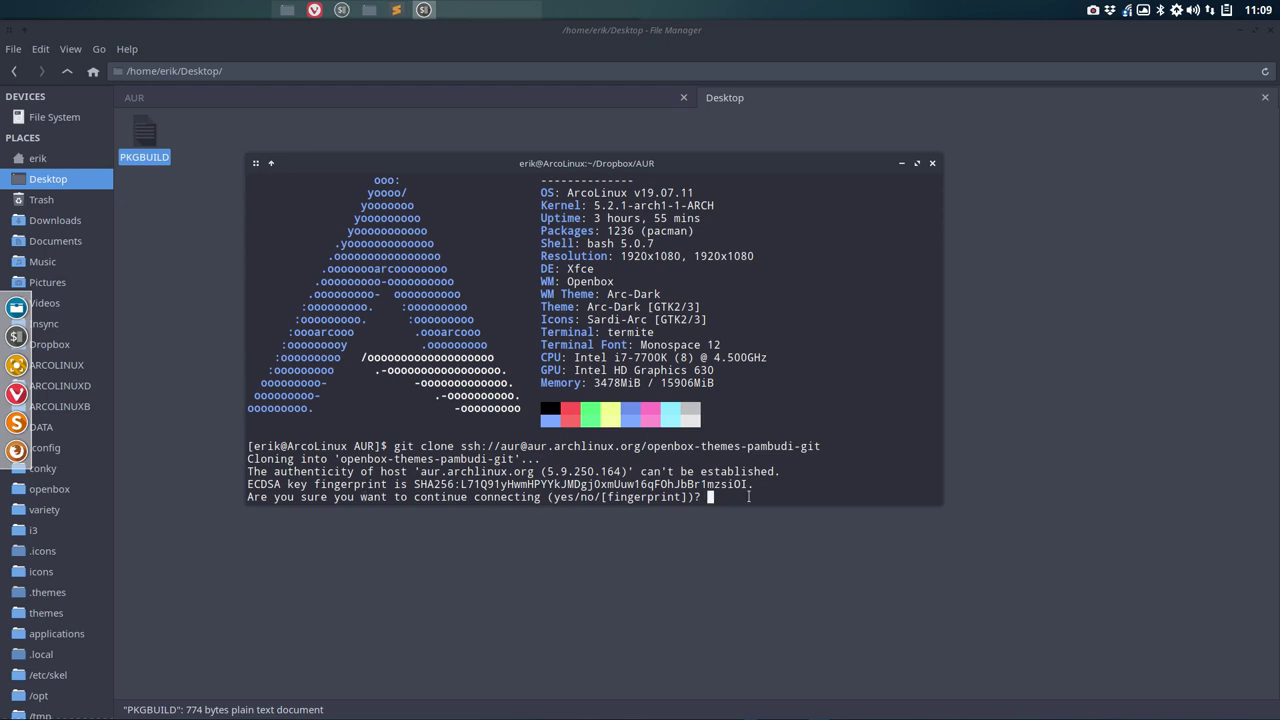
{"action": "type", "text": "yes"}
{"action": "key", "text": "Return"}
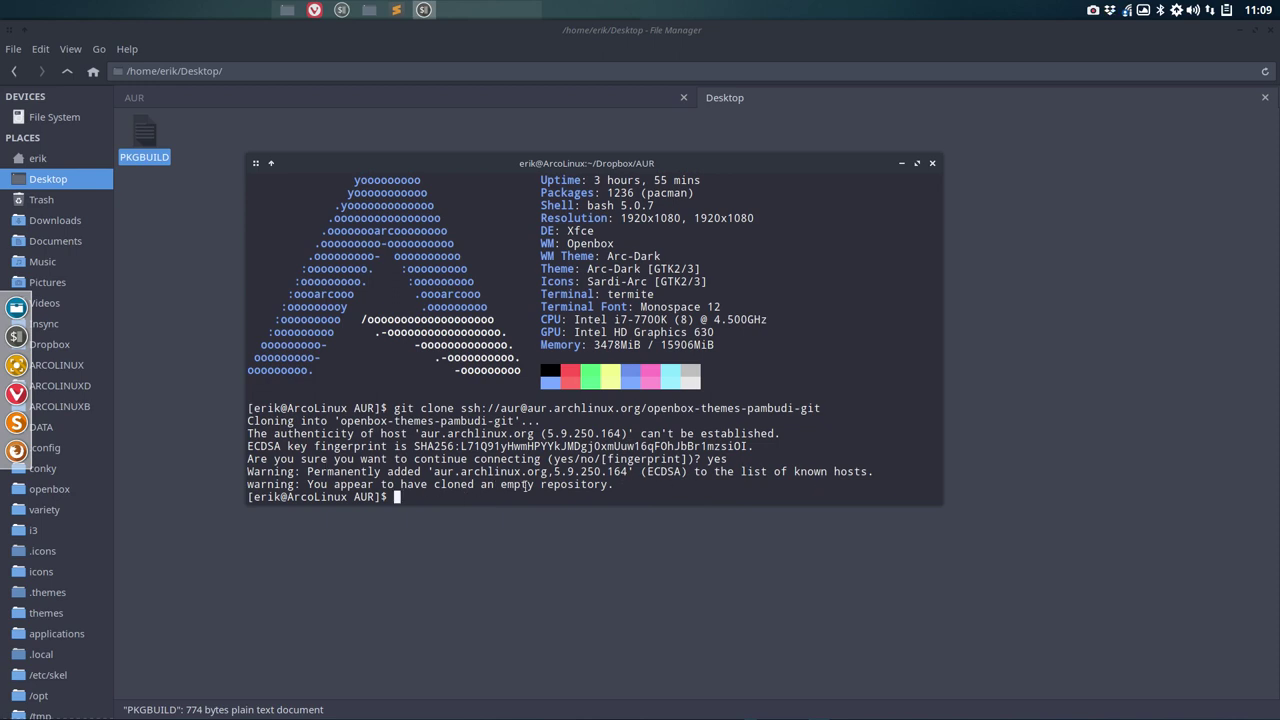
Step: Cut PKGBUILD from the Desktop, paste it into openbox-themes-pambudi-git, then return up to AUR
{"action": "left_click", "coordinate": [933, 163]}
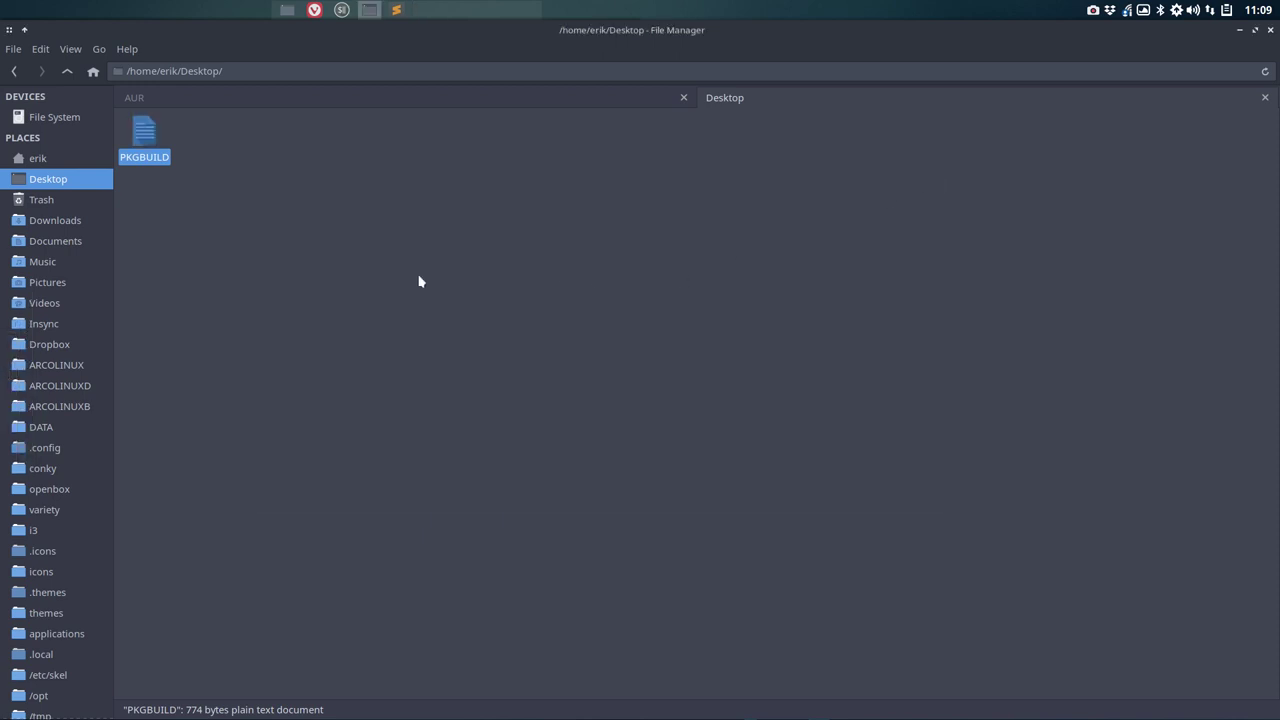
{"action": "right_click", "coordinate": [142, 138]}
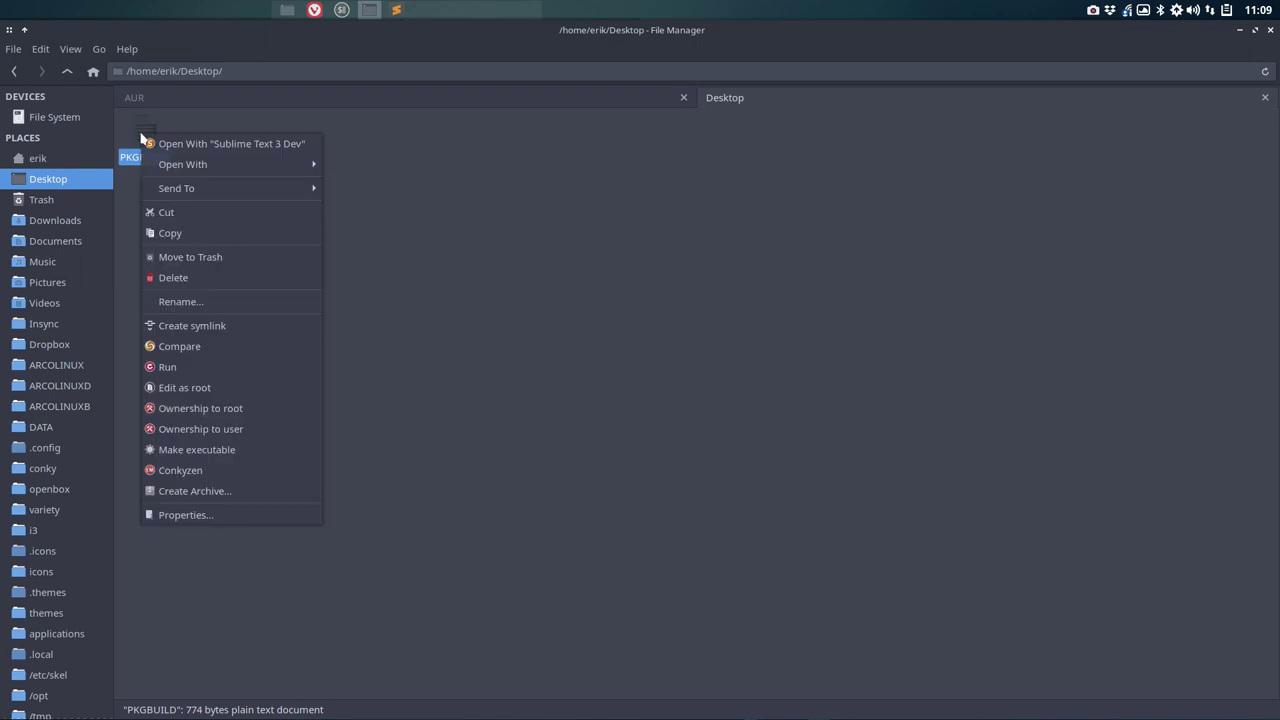
{"action": "left_click", "coordinate": [198, 215]}
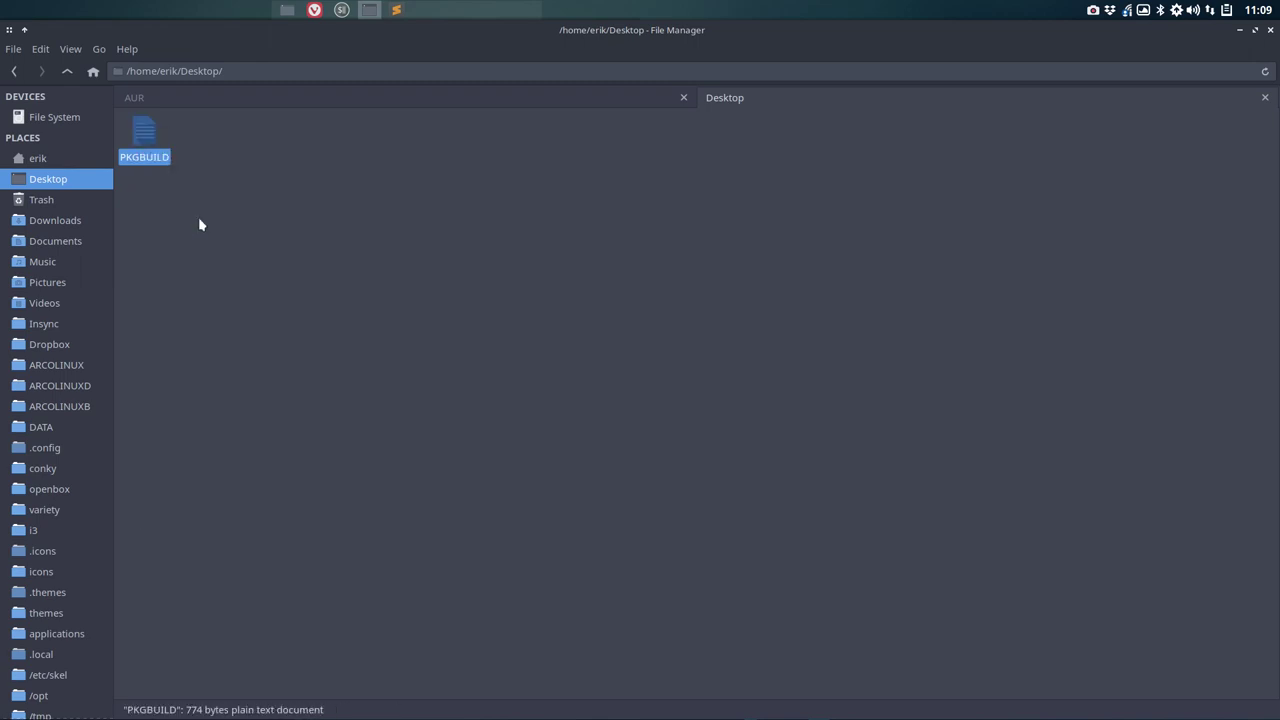
{"action": "left_click", "coordinate": [1264, 98]}
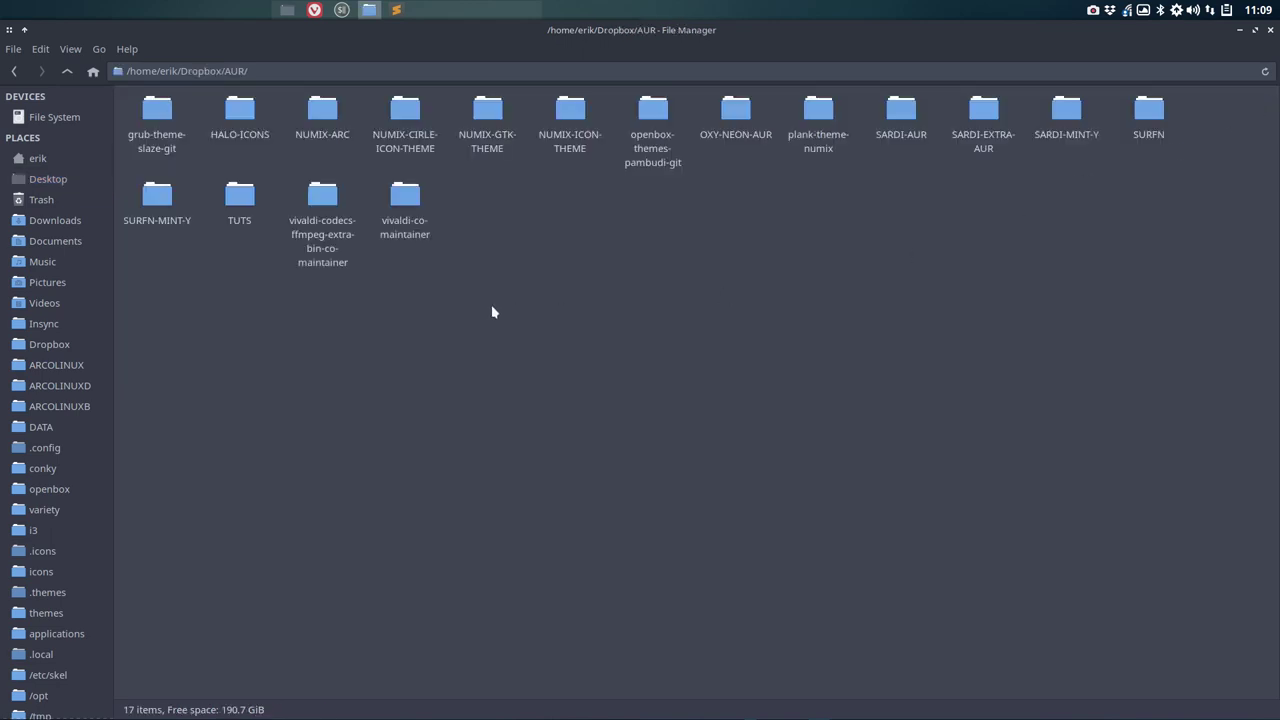
{"action": "double_click", "coordinate": [652, 110]}
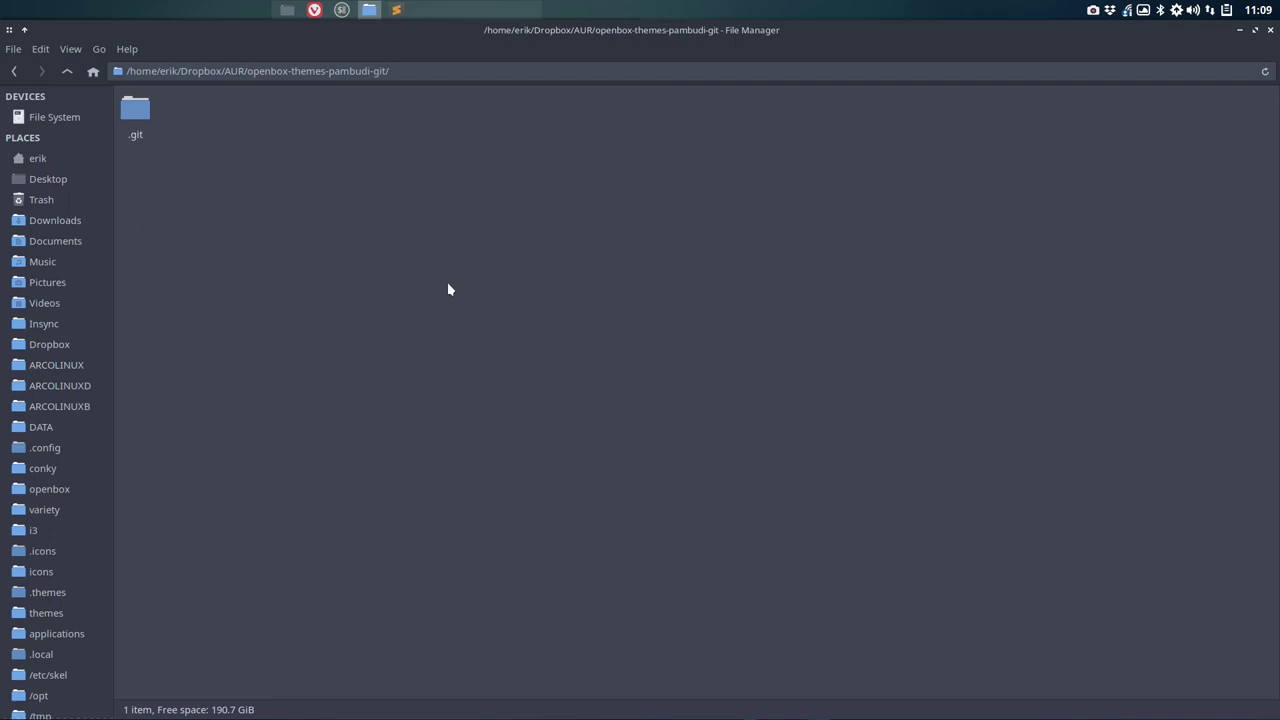
{"action": "key", "text": "ctrl+v"}
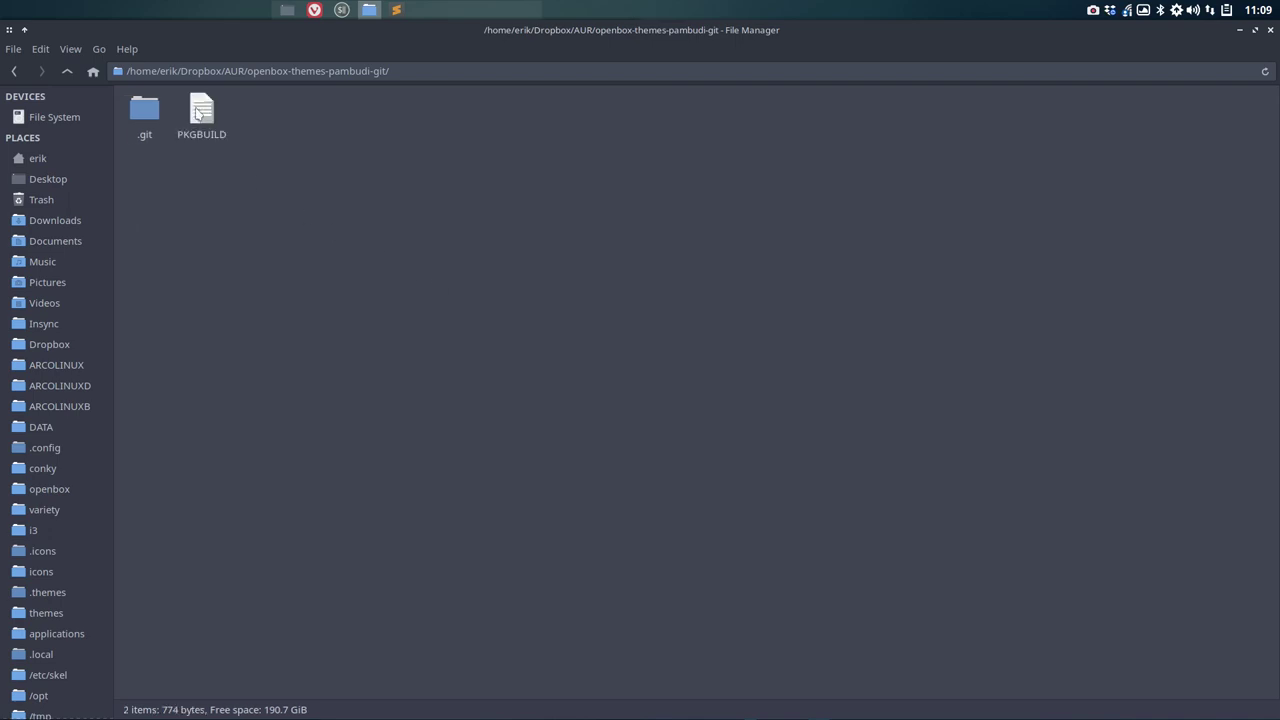
{"action": "left_click", "coordinate": [197, 114]}
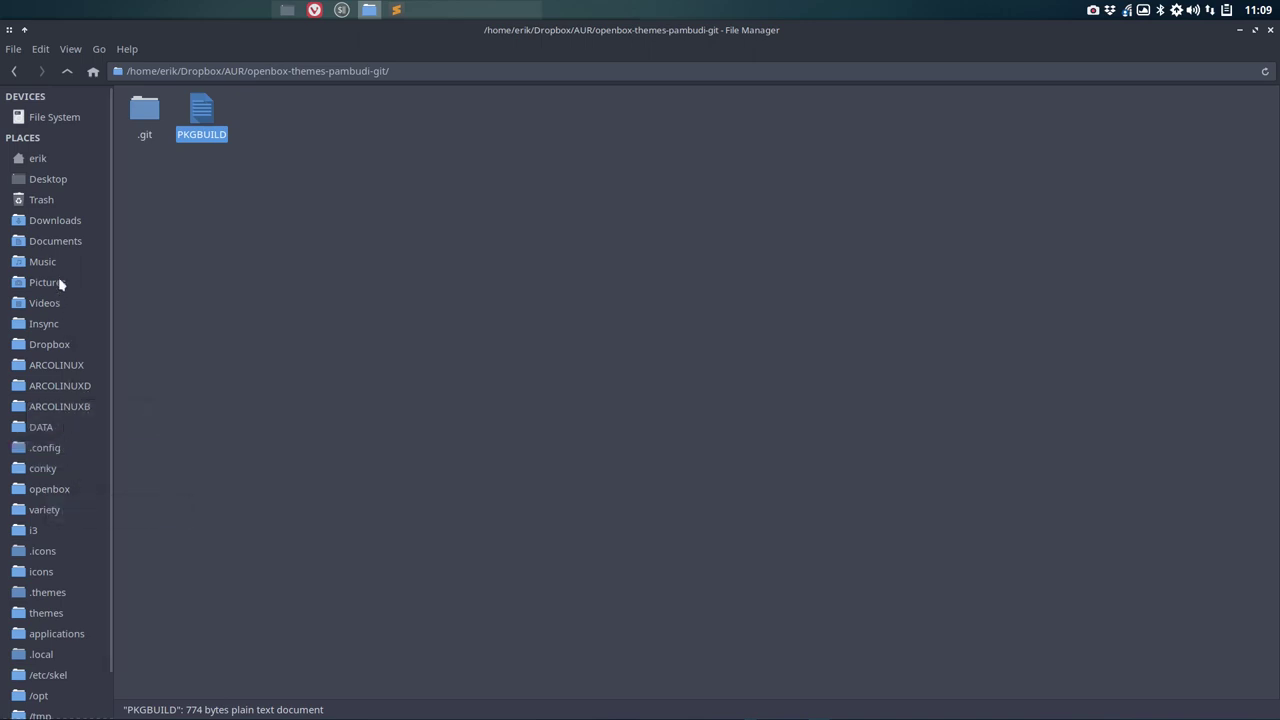
{"action": "left_click", "coordinate": [67, 71]}
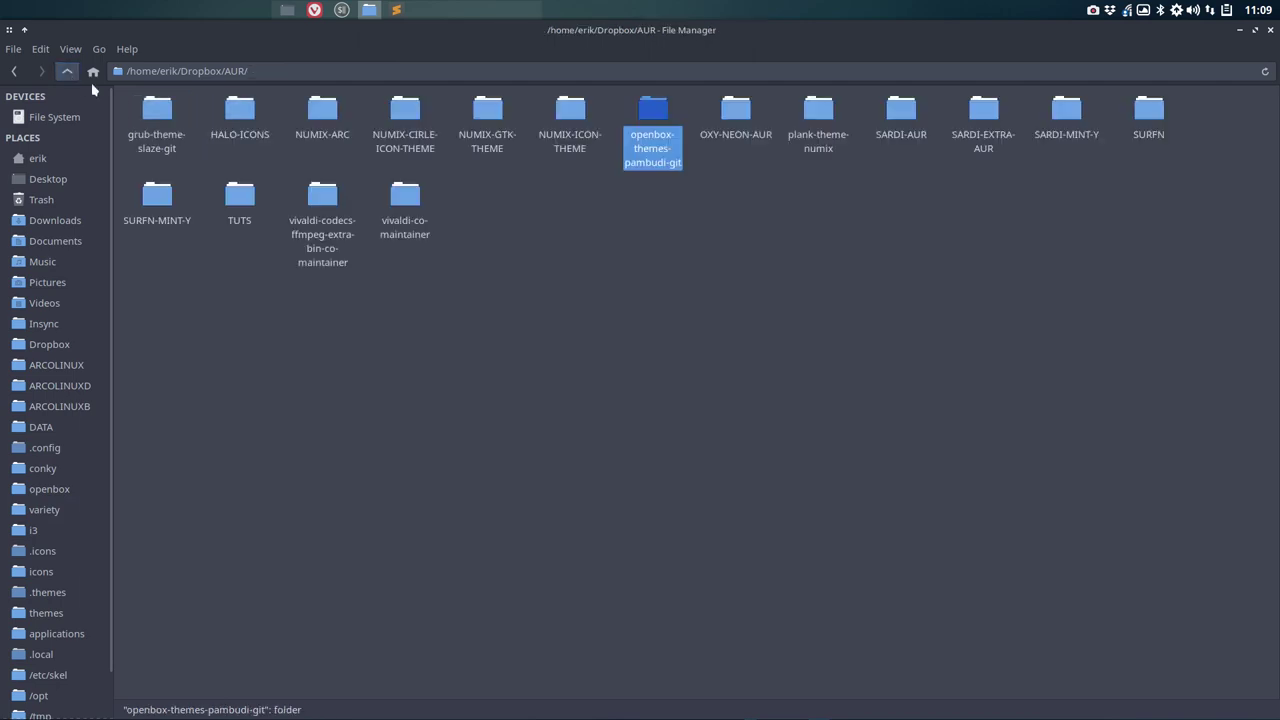
Step: Copy the 220-byte git.sh from OXY-NEON-AUR and paste it into openbox-themes-pambudi-git
{"action": "double_click", "coordinate": [731, 112]}
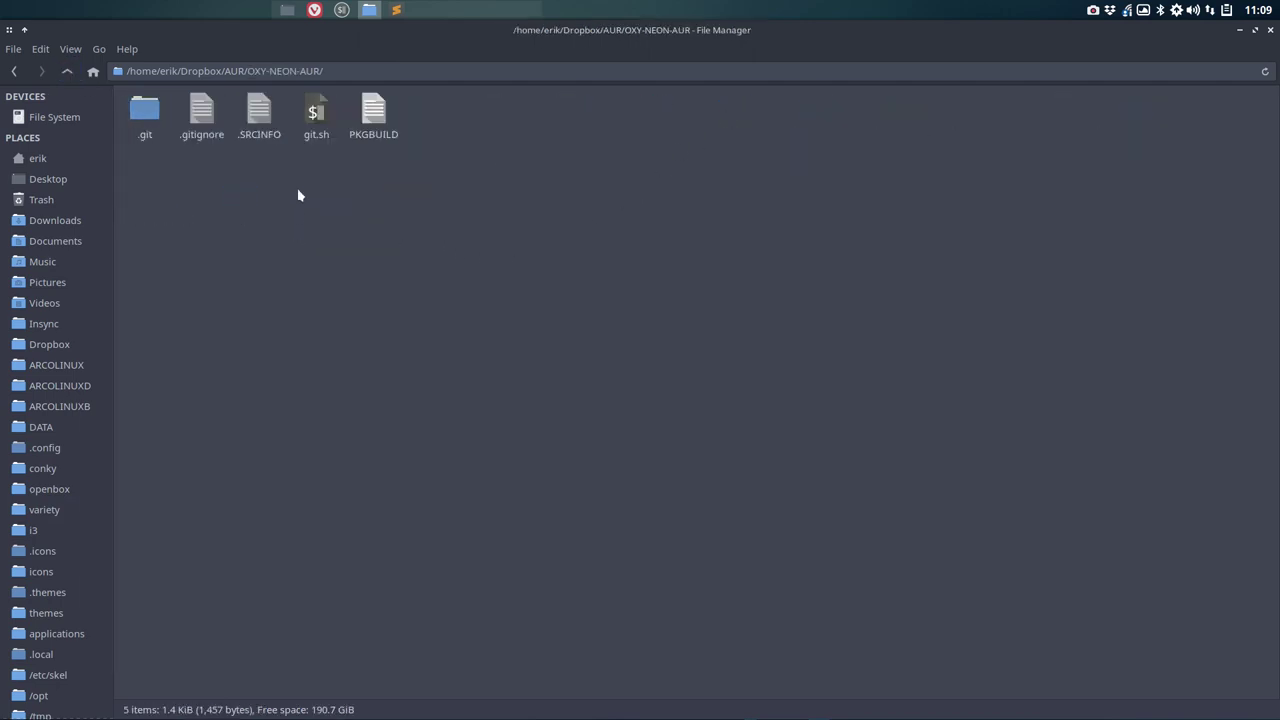
{"action": "left_click", "coordinate": [320, 113]}
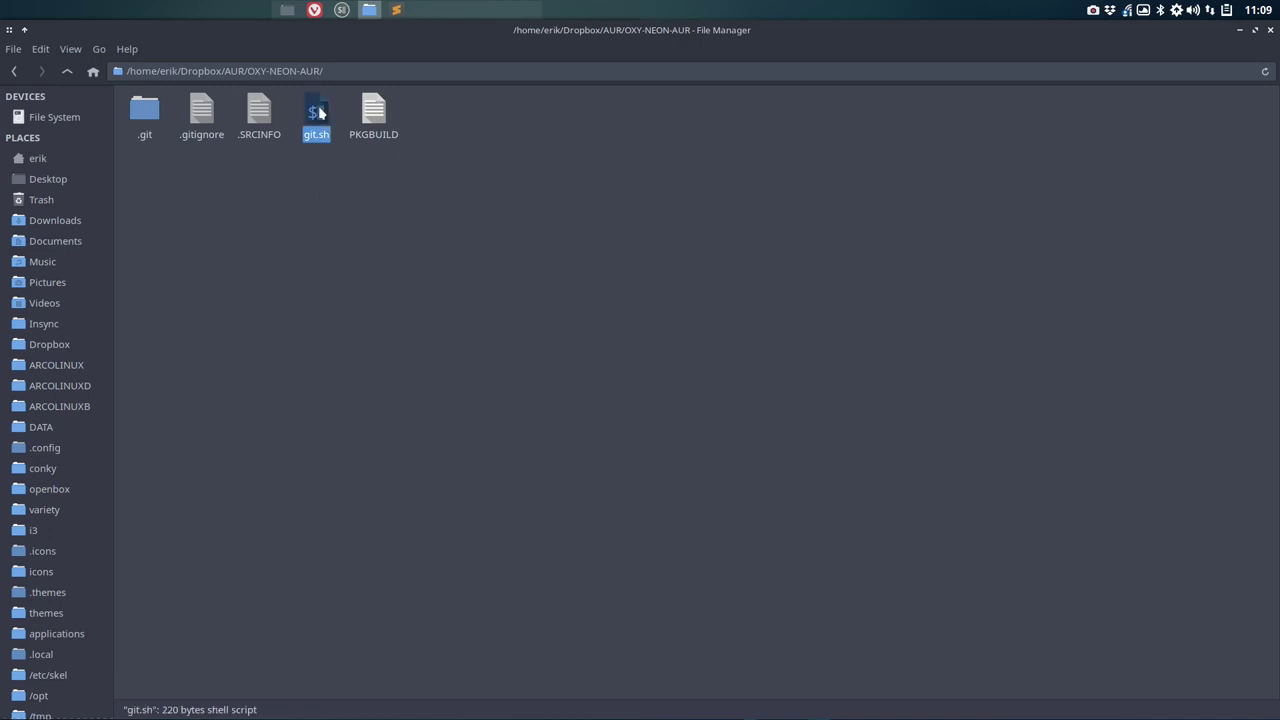
{"action": "left_click", "coordinate": [203, 112]}
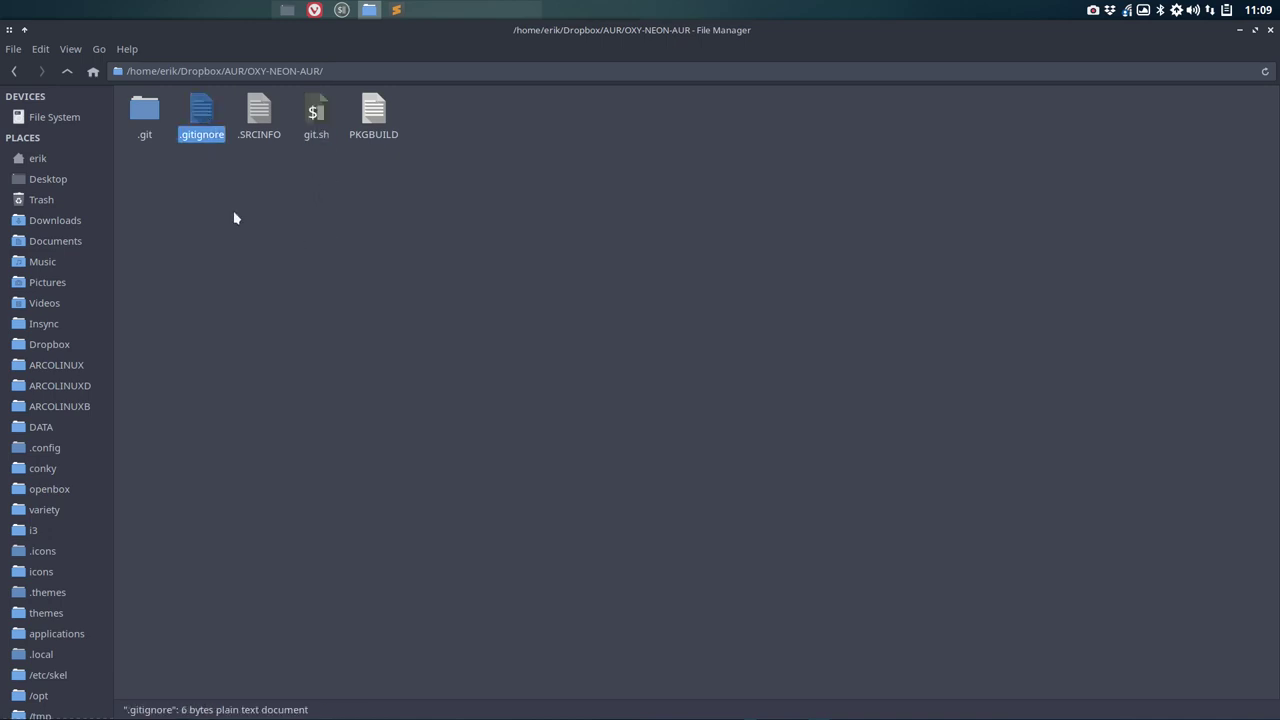
{"action": "left_click", "coordinate": [315, 115]}
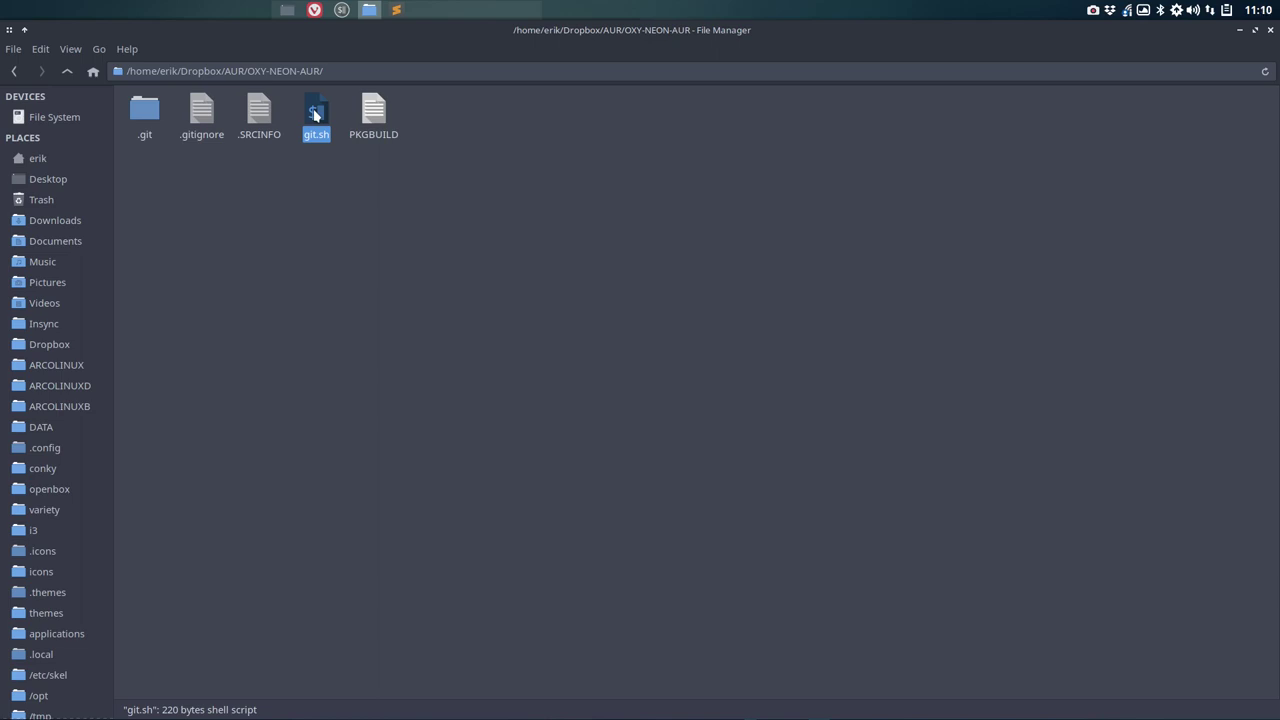
{"action": "left_click", "coordinate": [67, 72]}
{"action": "double_click", "coordinate": [650, 112]}
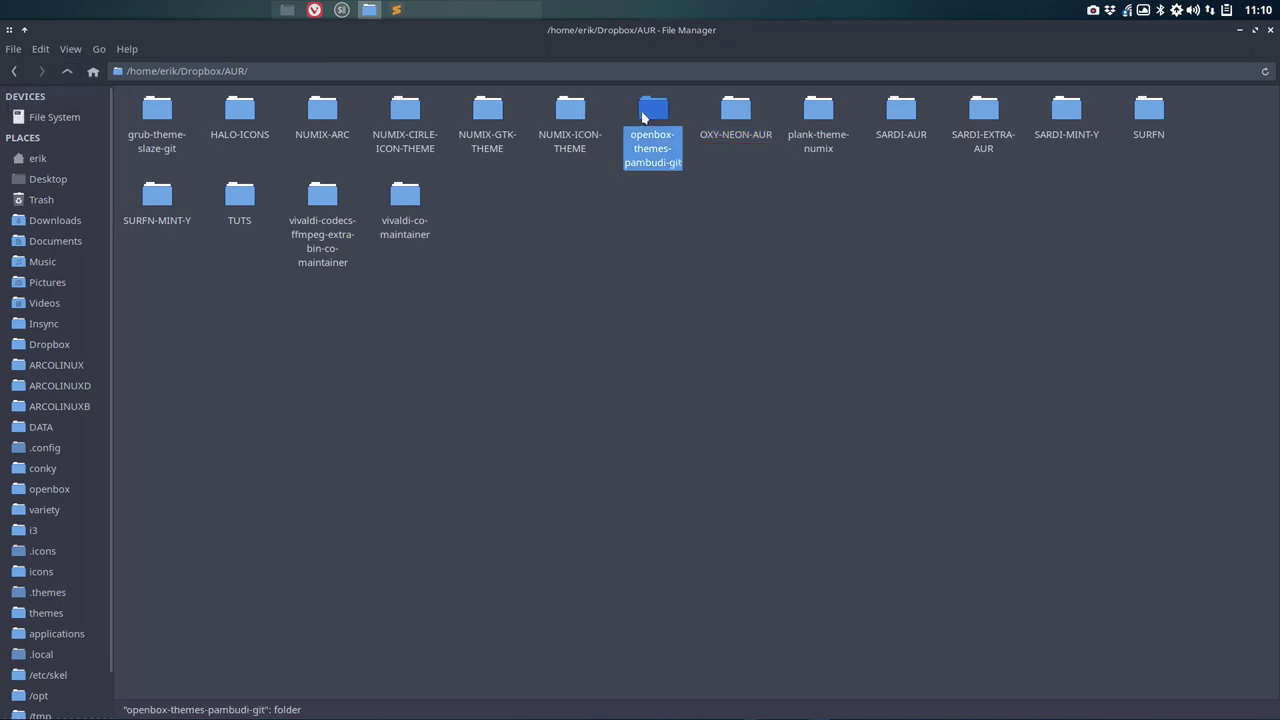
{"action": "key", "text": "ctrl+v"}
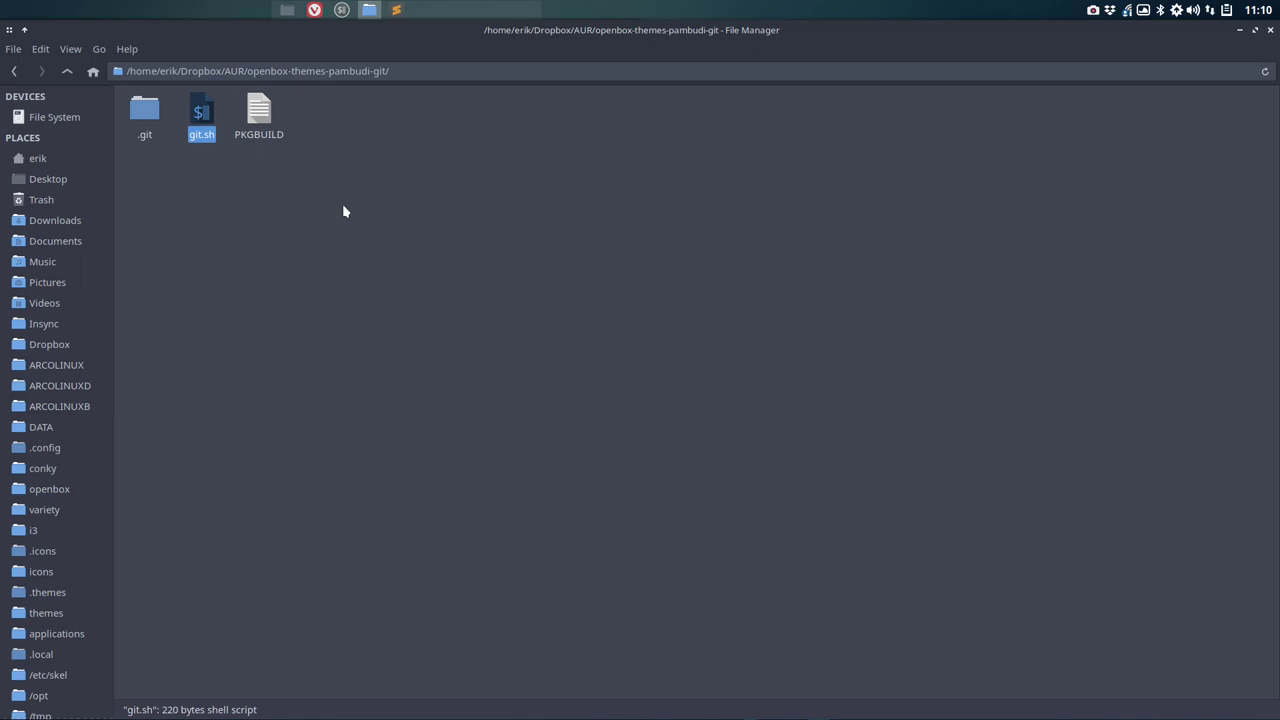
{"action": "right_click", "coordinate": [201, 113]}
Step: Open git.sh in a maximised Atom window to review its mksrcinfo and git add lines, then return to Vivaldi
{"action": "left_click", "coordinate": [258, 118]}
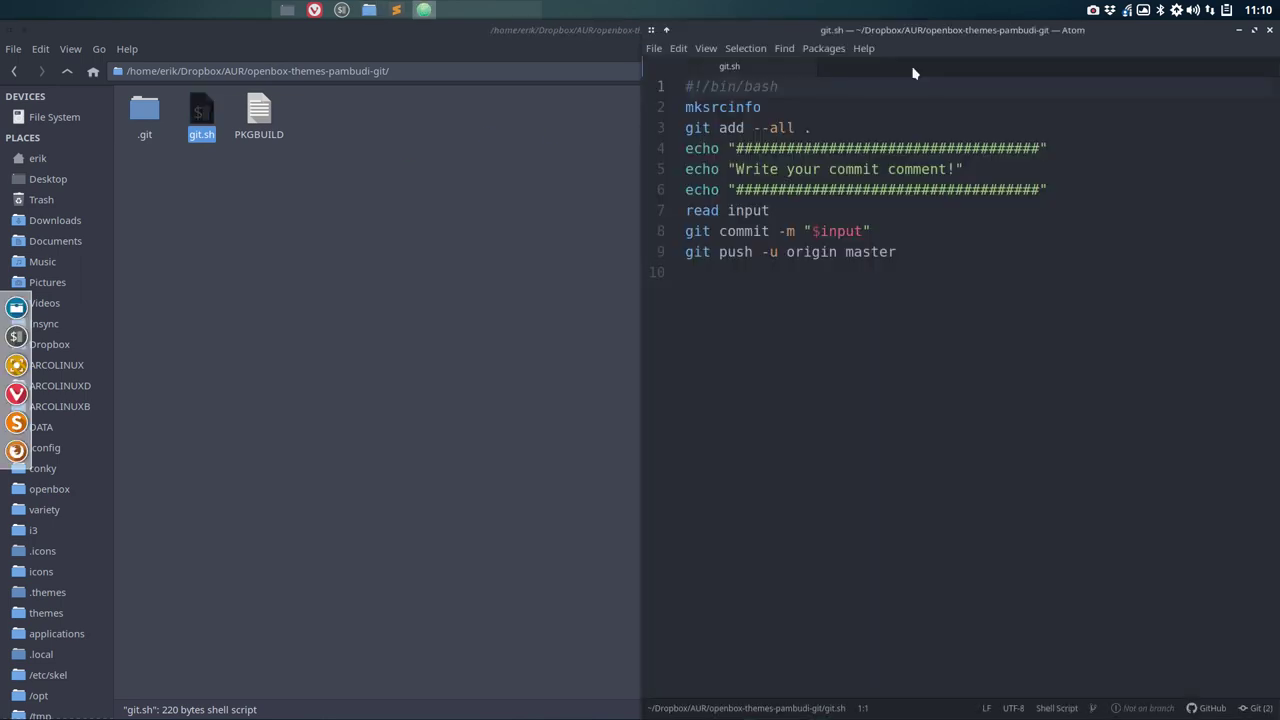
{"action": "double_click", "coordinate": [1102, 38]}
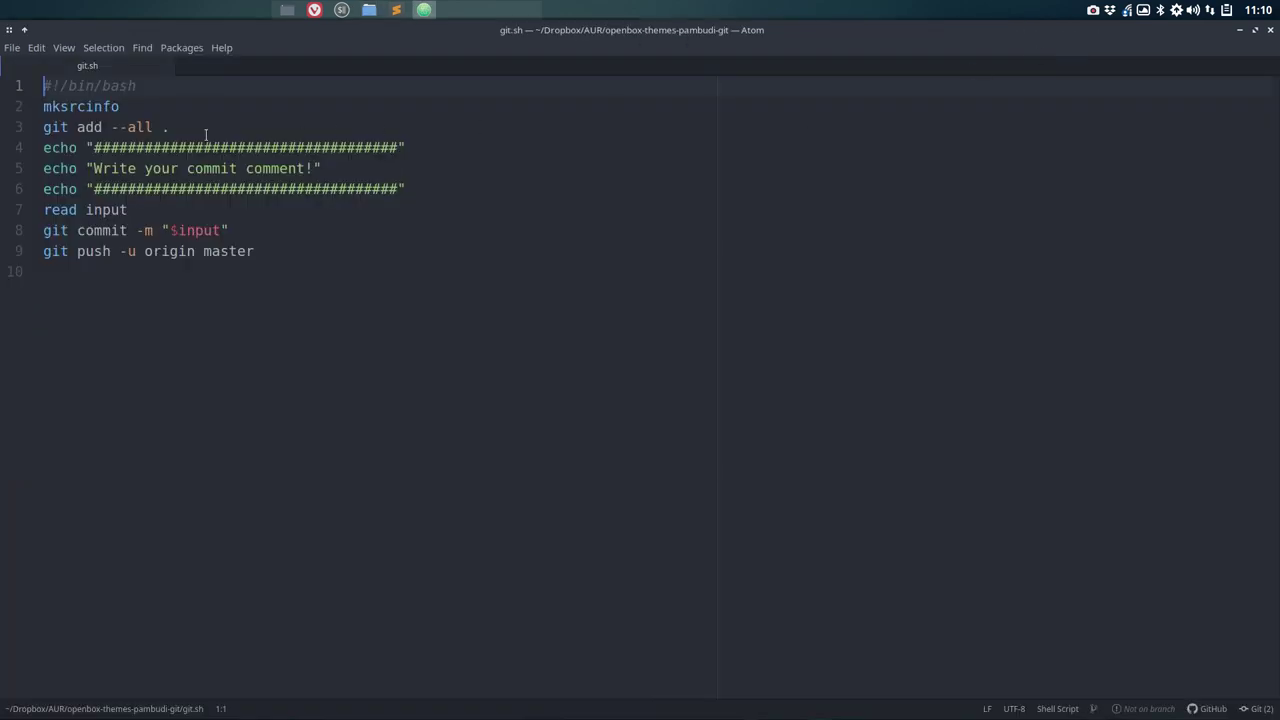
{"action": "left_click_drag", "start_coordinate": [189, 127], "coordinate": [41, 133]}
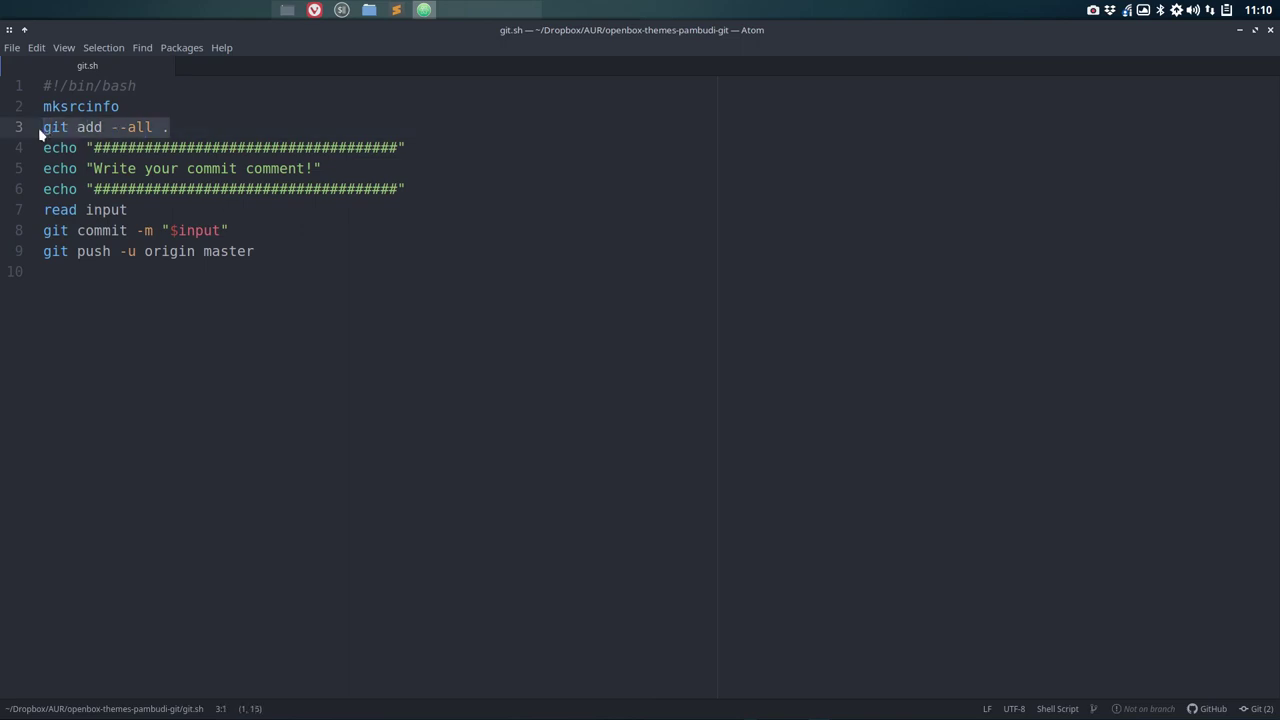
{"action": "double_click", "coordinate": [78, 105]}
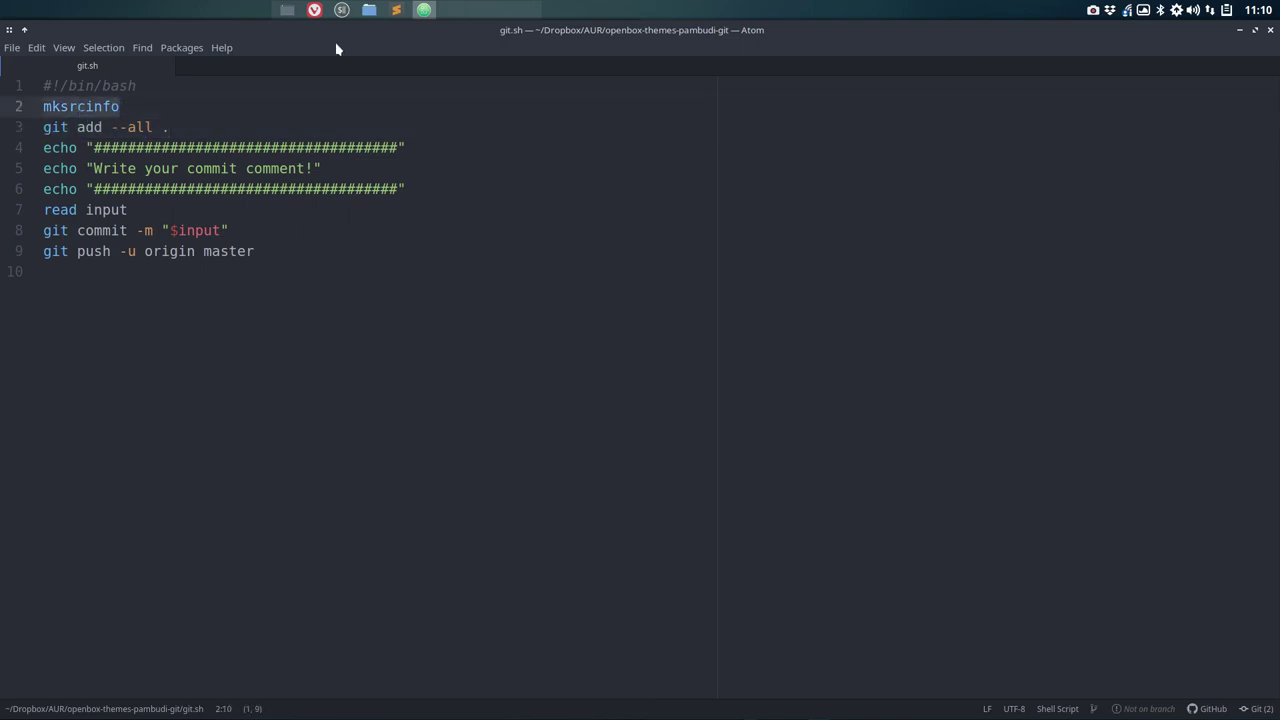
{"action": "left_click", "coordinate": [315, 11]}
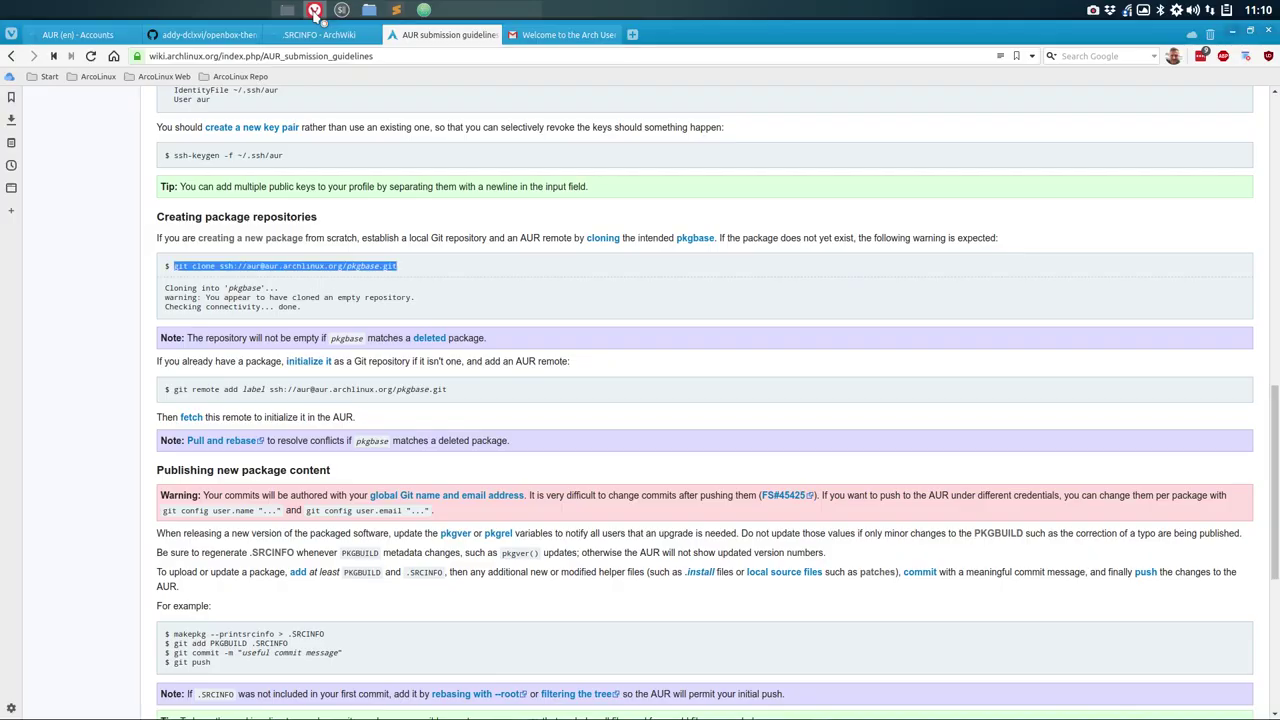
Step: Copy the 'makepkg --printsrcinfo > .SRCINFO' command from the .SRCINFO ArchWiki page, then minimize Vivaldi
{"action": "left_click", "coordinate": [318, 34]}
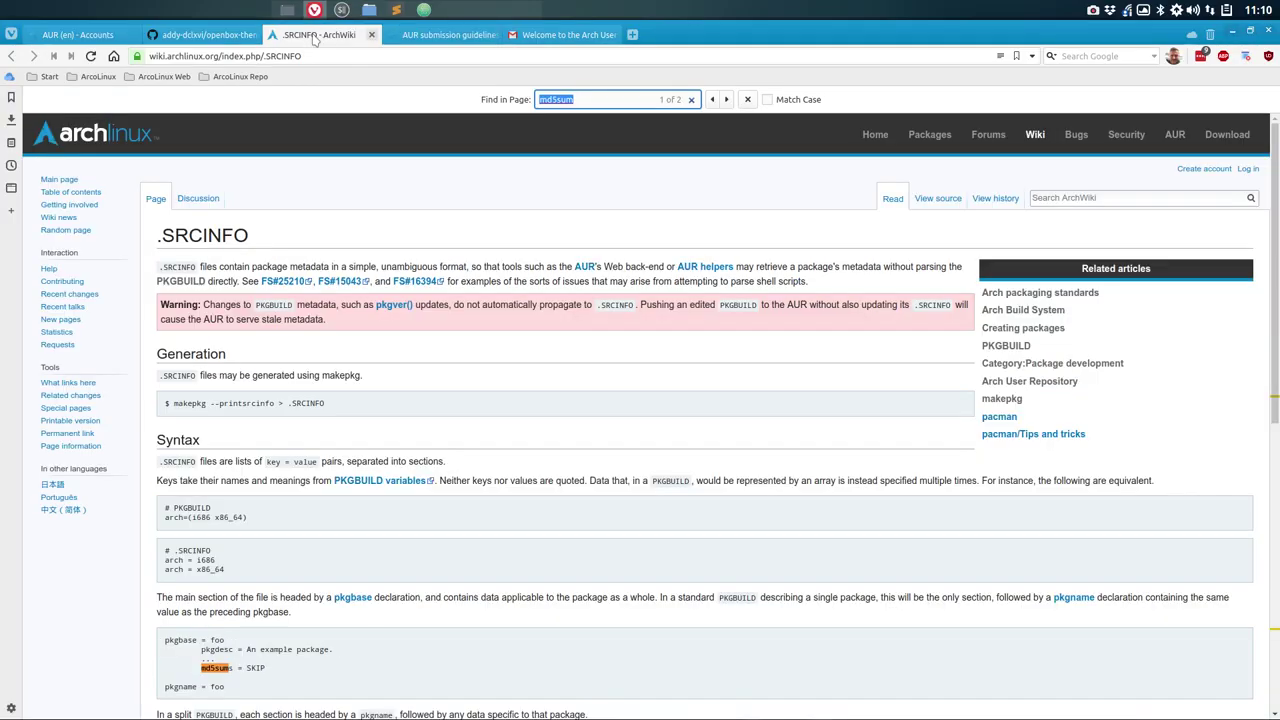
{"action": "left_click_drag", "start_coordinate": [172, 400], "coordinate": [332, 412]}
{"action": "key", "text": "ctrl+c"}
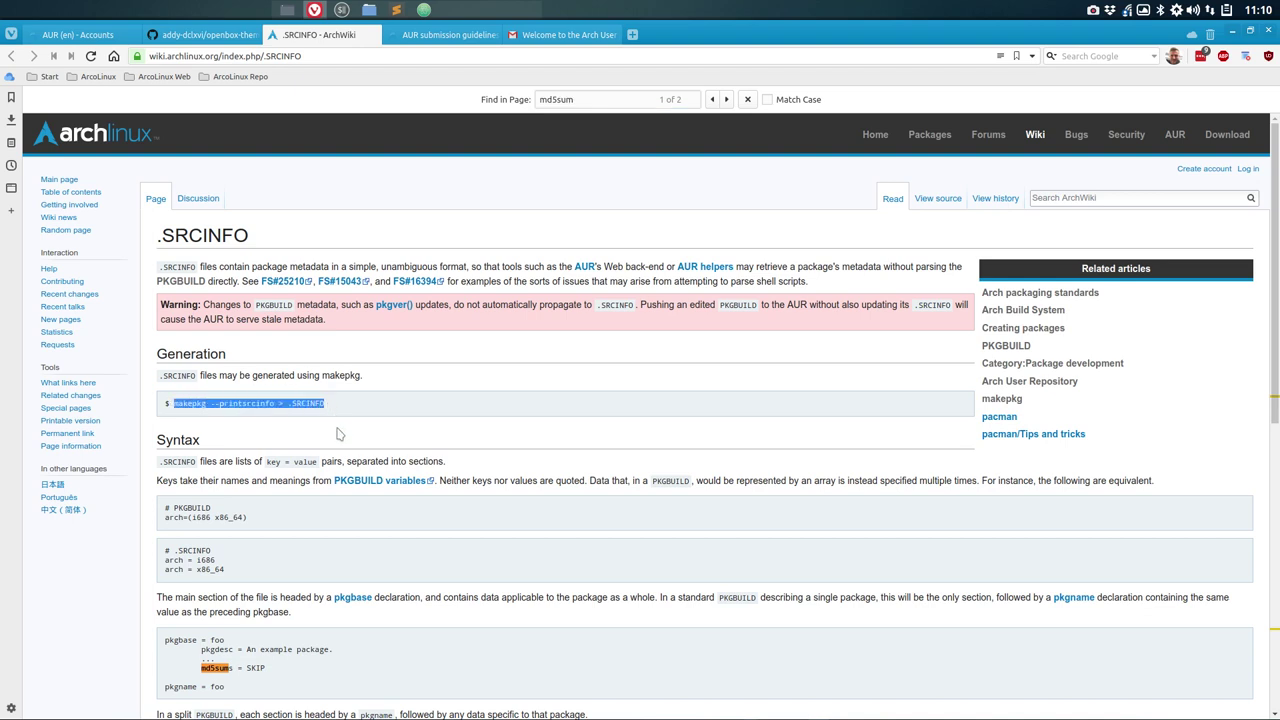
{"action": "left_click", "coordinate": [428, 38]}
{"action": "mouse_move", "coordinate": [533, 37]}
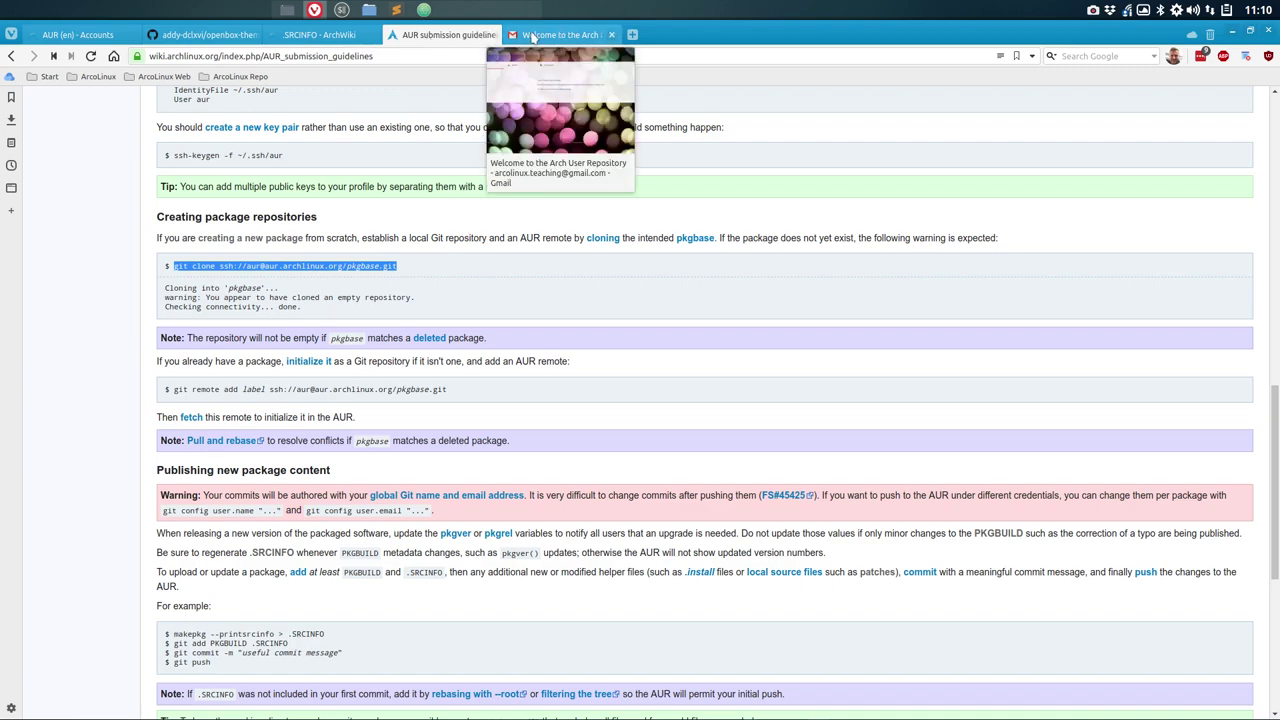
{"action": "left_click", "coordinate": [1231, 34]}
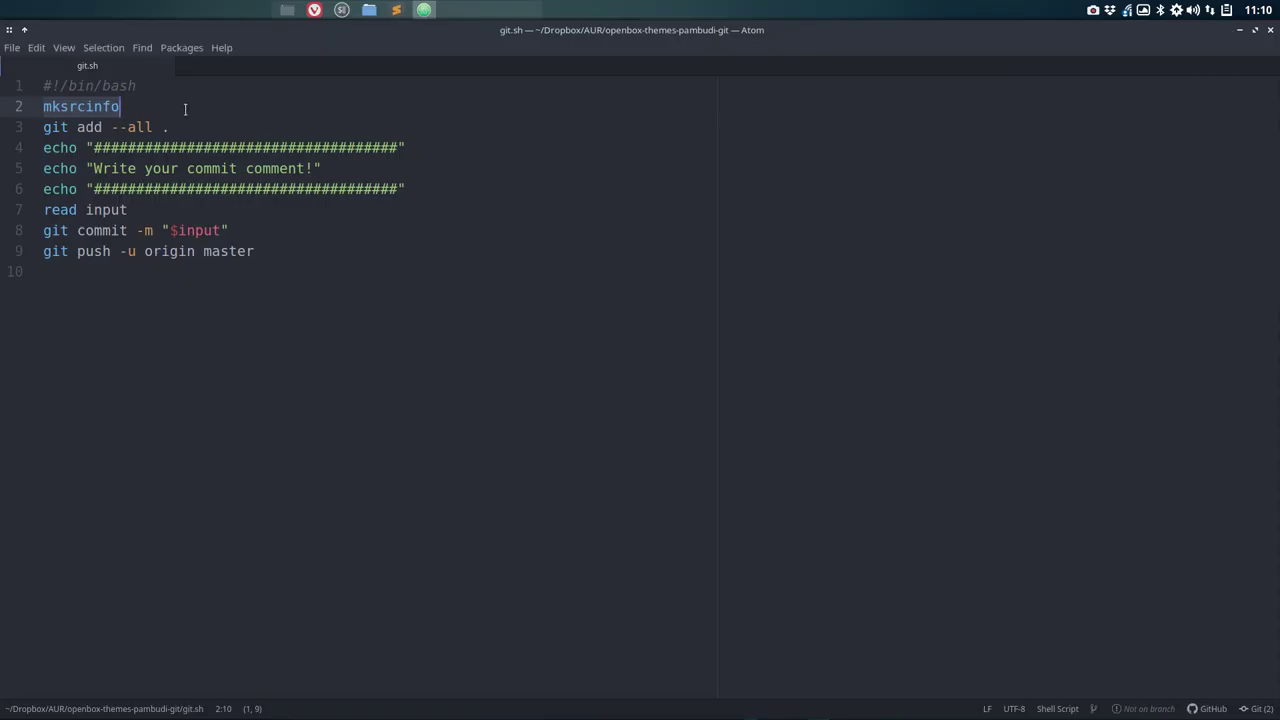
Step: Paste 'makepkg --printsrcinfo > .SRCINFO' over mksrcinfo on line 2, save git.sh, and review the script
{"action": "key", "text": "ctrl+v"}
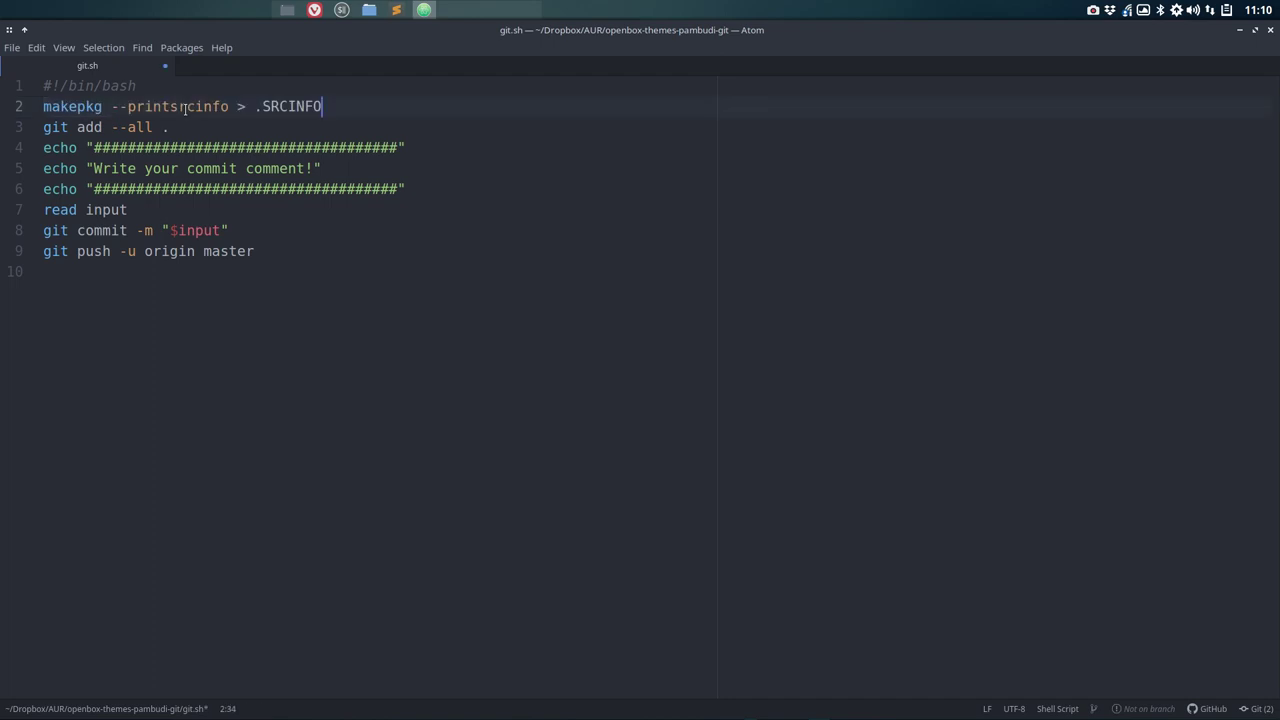
{"action": "key", "text": "ctrl+s"}
{"action": "left_click_drag", "start_coordinate": [256, 105], "coordinate": [321, 106]}
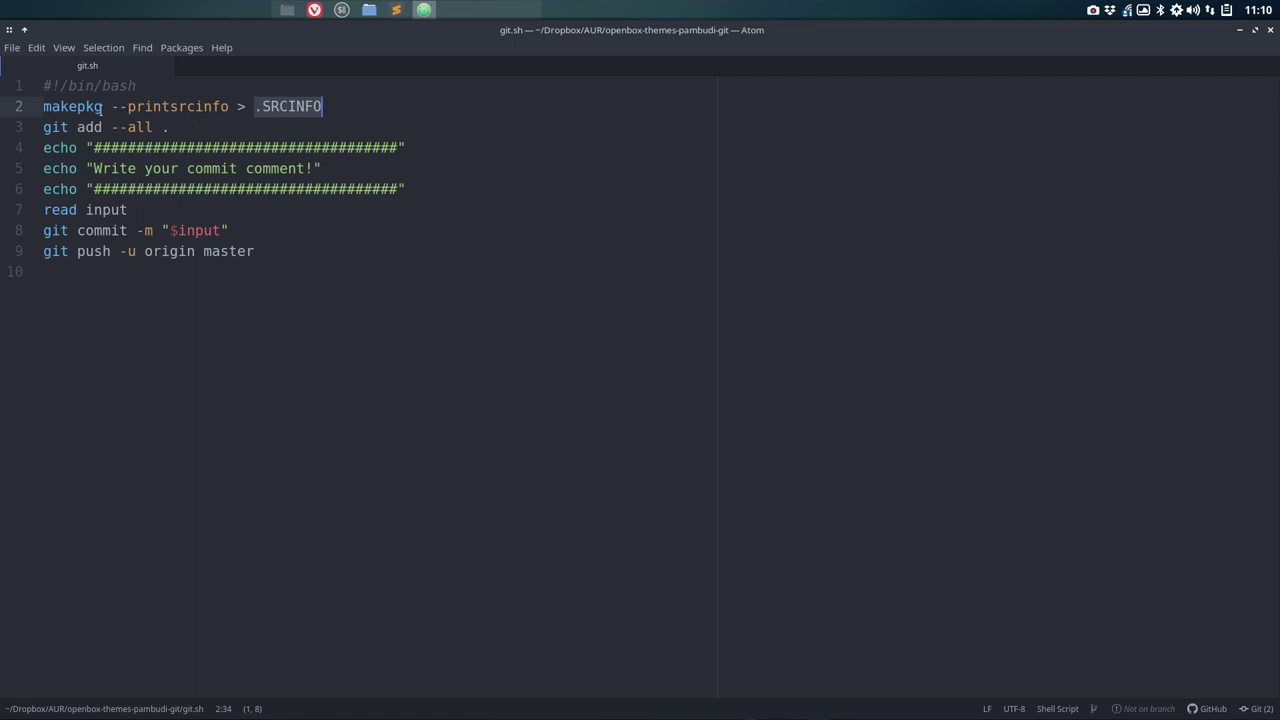
{"action": "left_click", "coordinate": [296, 106]}
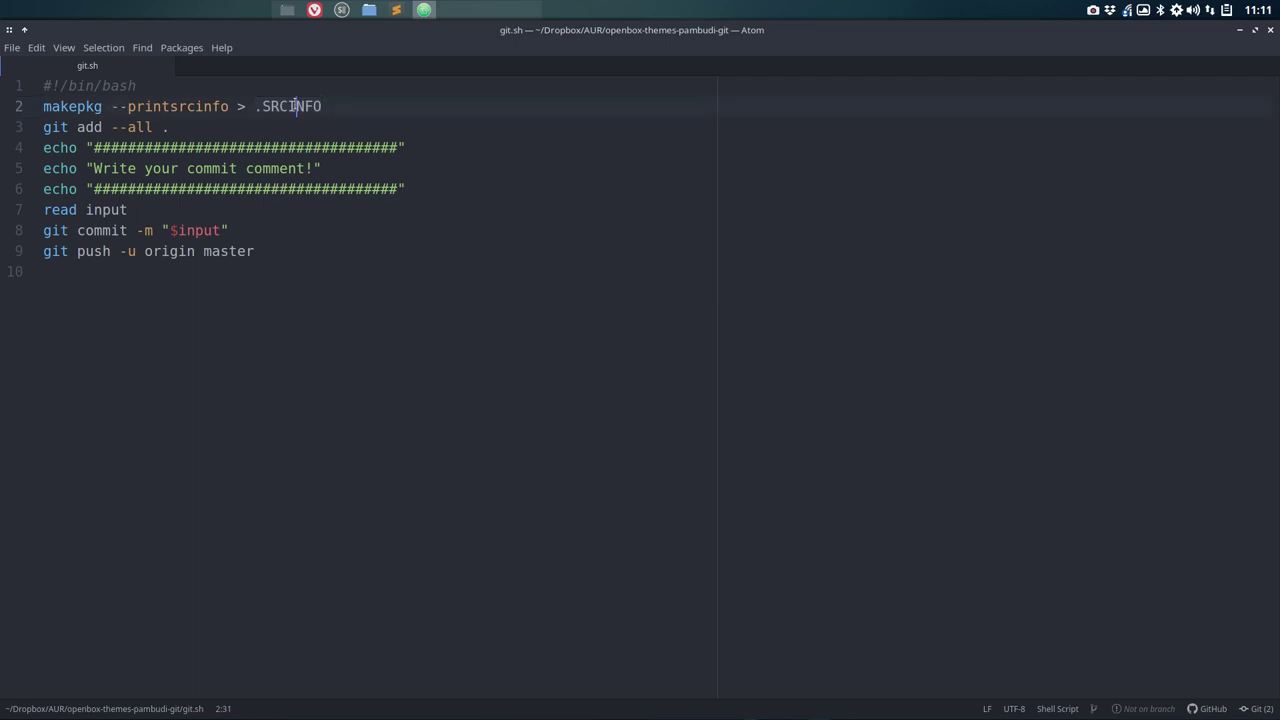
{"action": "double_click", "coordinate": [296, 106]}
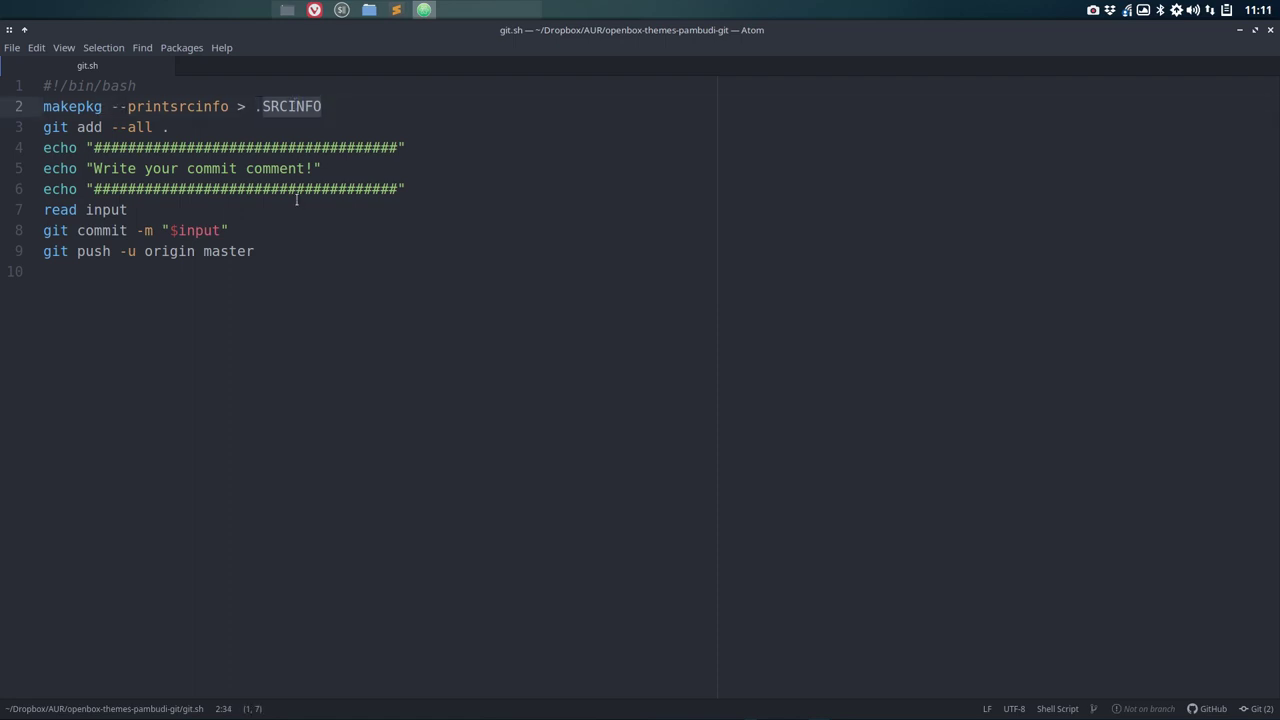
{"action": "left_click", "coordinate": [184, 127]}
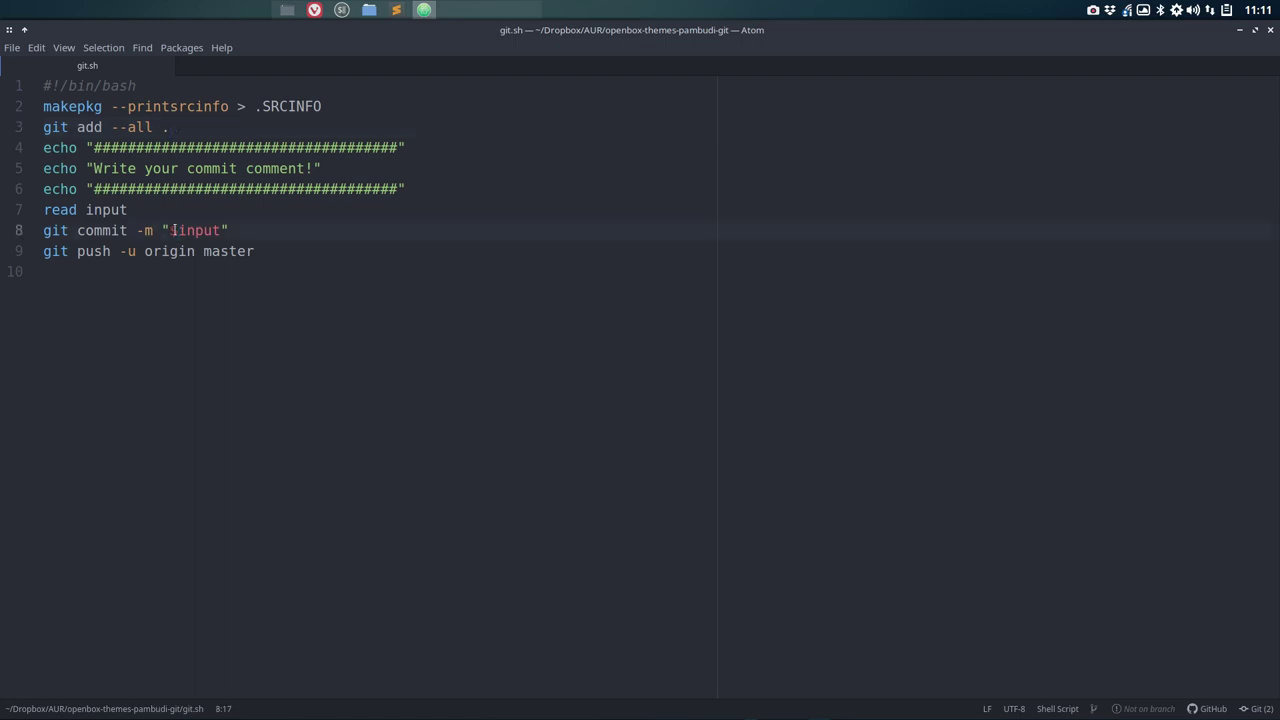
{"action": "left_click", "coordinate": [178, 230]}
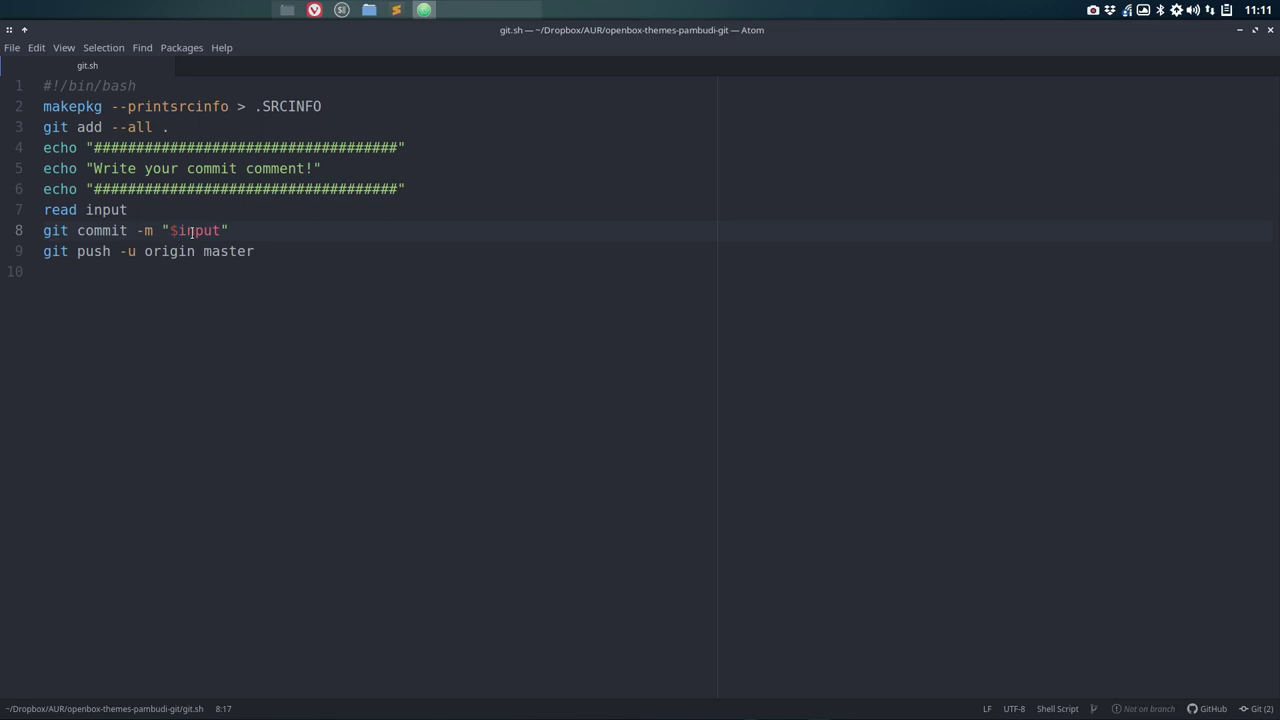
Step: Check the makepkg line in git.sh, then close Atom to return to the package folder
{"action": "left_click", "coordinate": [186, 305]}
{"action": "left_click_drag", "start_coordinate": [326, 106], "coordinate": [13, 114]}
{"action": "key", "text": "ctrl+c"}
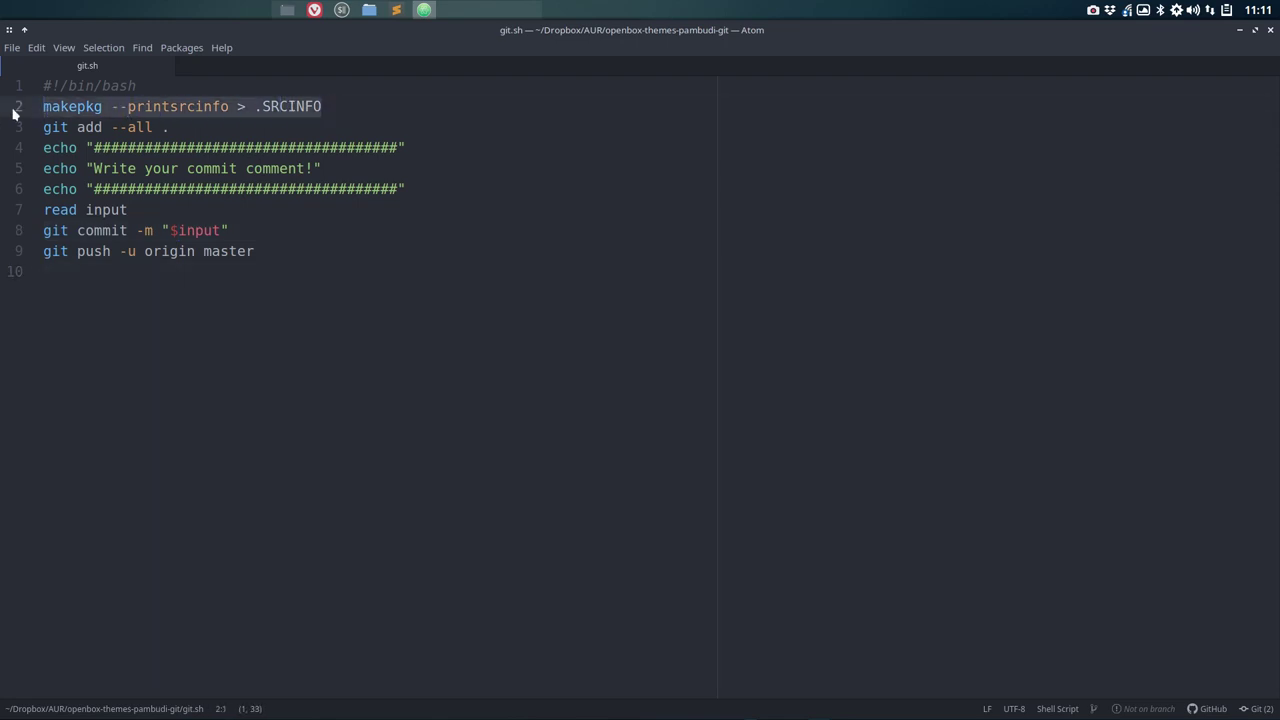
{"action": "left_click", "coordinate": [1270, 30]}
{"action": "right_click", "coordinate": [391, 196]}
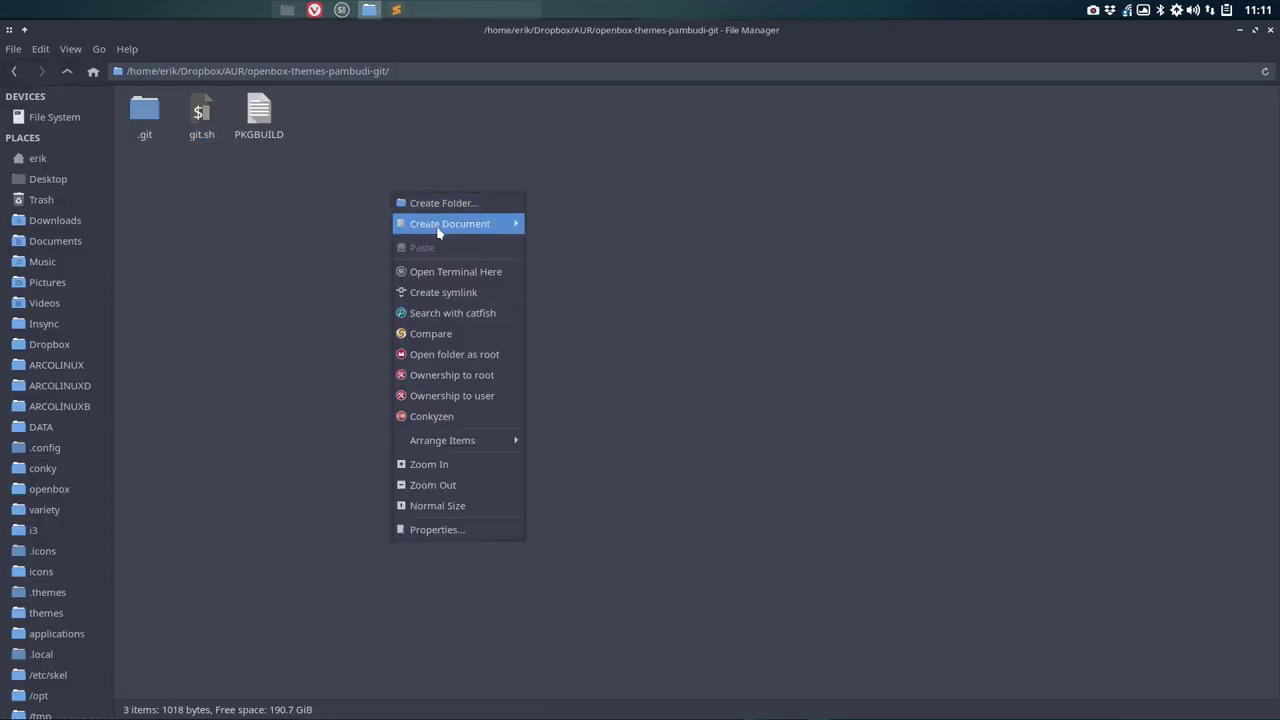
Step: Generate .SRCINFO with makepkg --printsrcinfo > .SRCINFO in a folder terminal and open it
{"action": "left_click", "coordinate": [489, 275]}
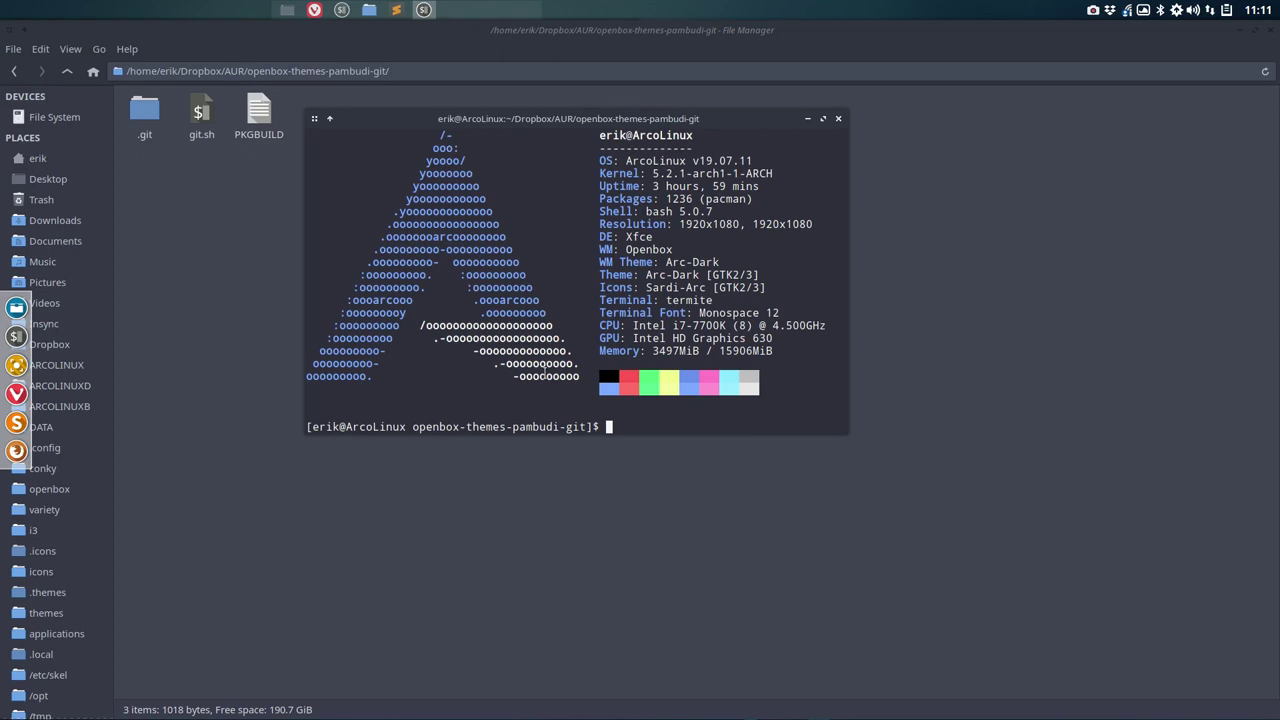
{"action": "key", "text": "ctrl+shift+v"}
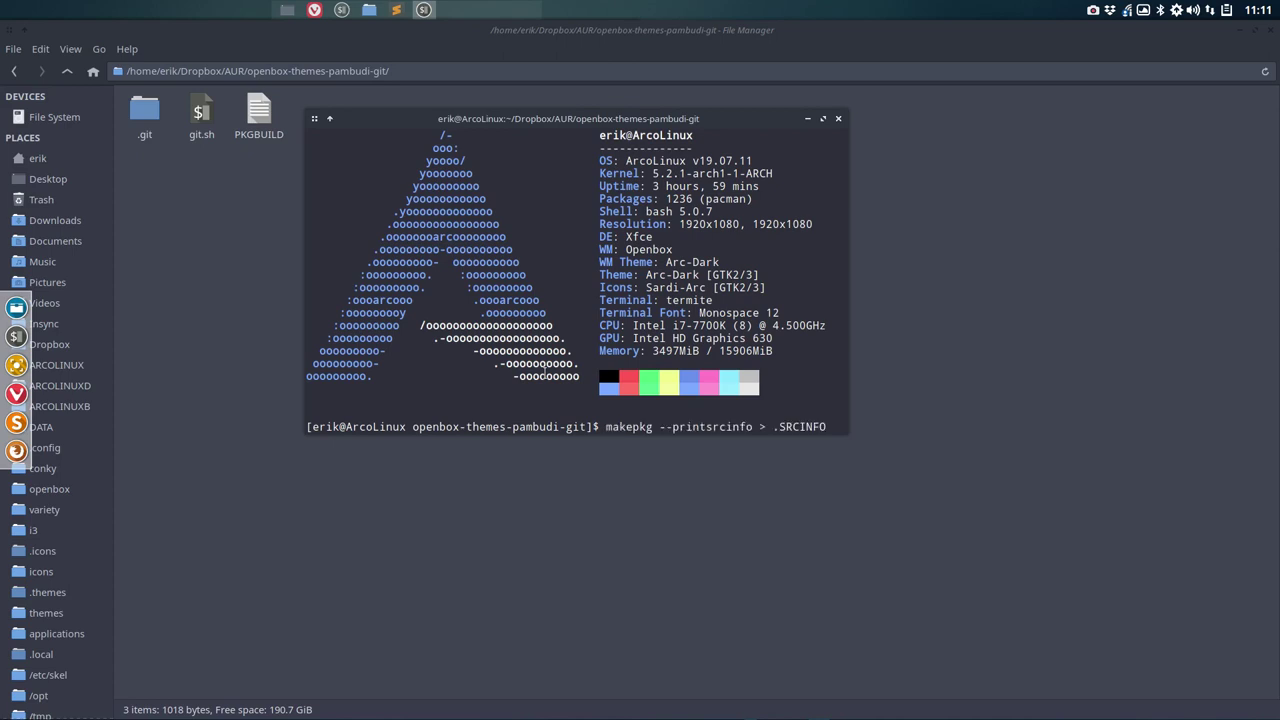
{"action": "key", "text": "Return"}
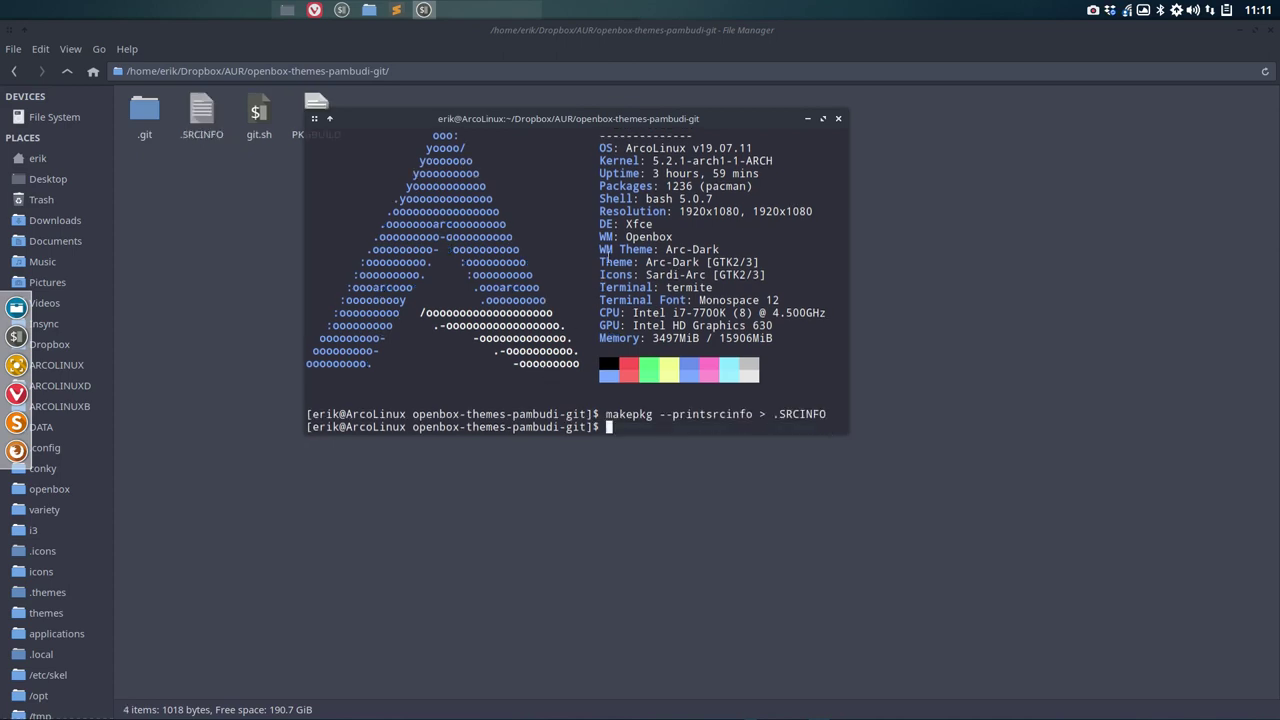
{"action": "left_click_drag", "start_coordinate": [634, 121], "coordinate": [908, 182]}
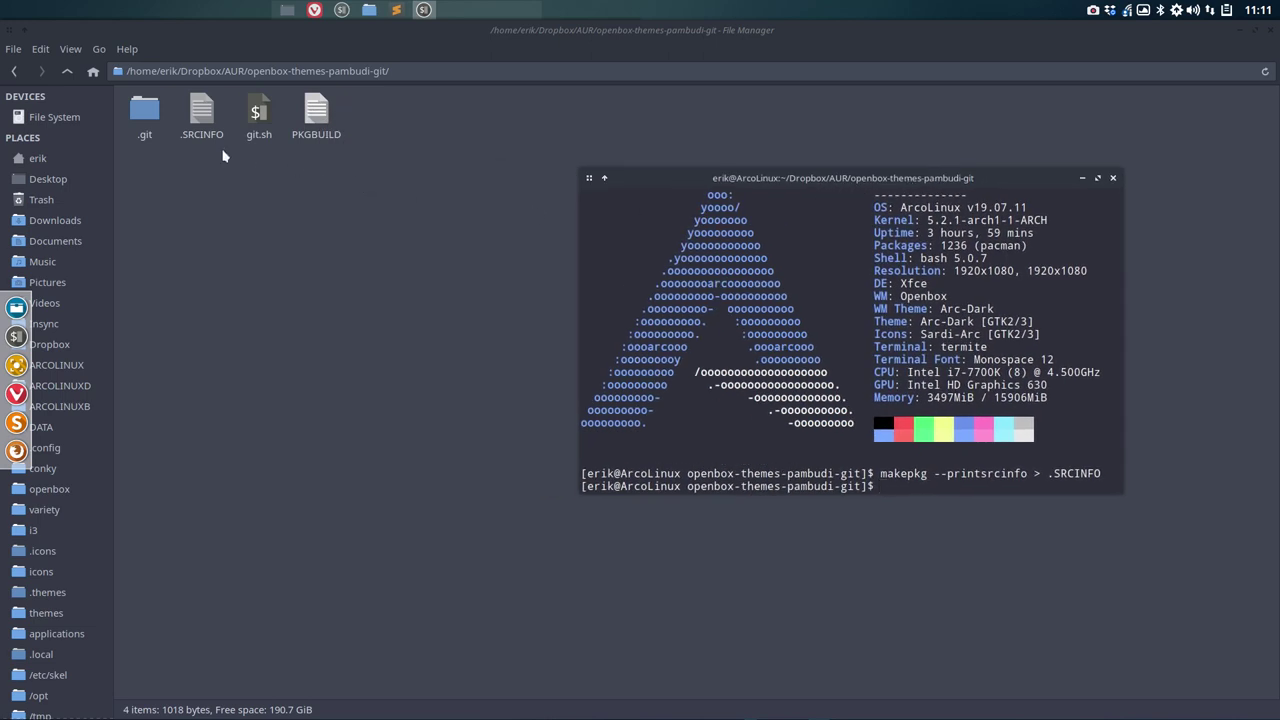
{"action": "double_click", "coordinate": [202, 112]}
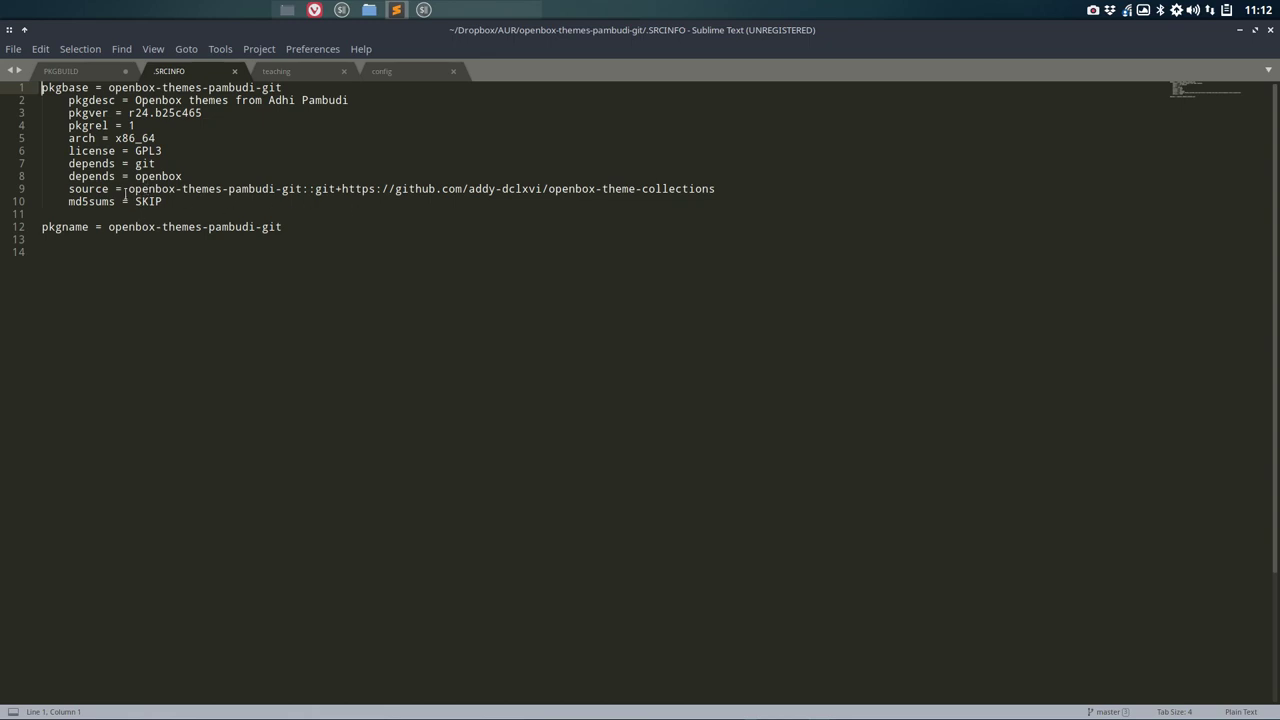
Step: Review the md5sums and pkgname lines in .SRCINFO, then close it
{"action": "left_click", "coordinate": [139, 201]}
{"action": "key", "text": "Down"}
{"action": "key", "text": "Down"}
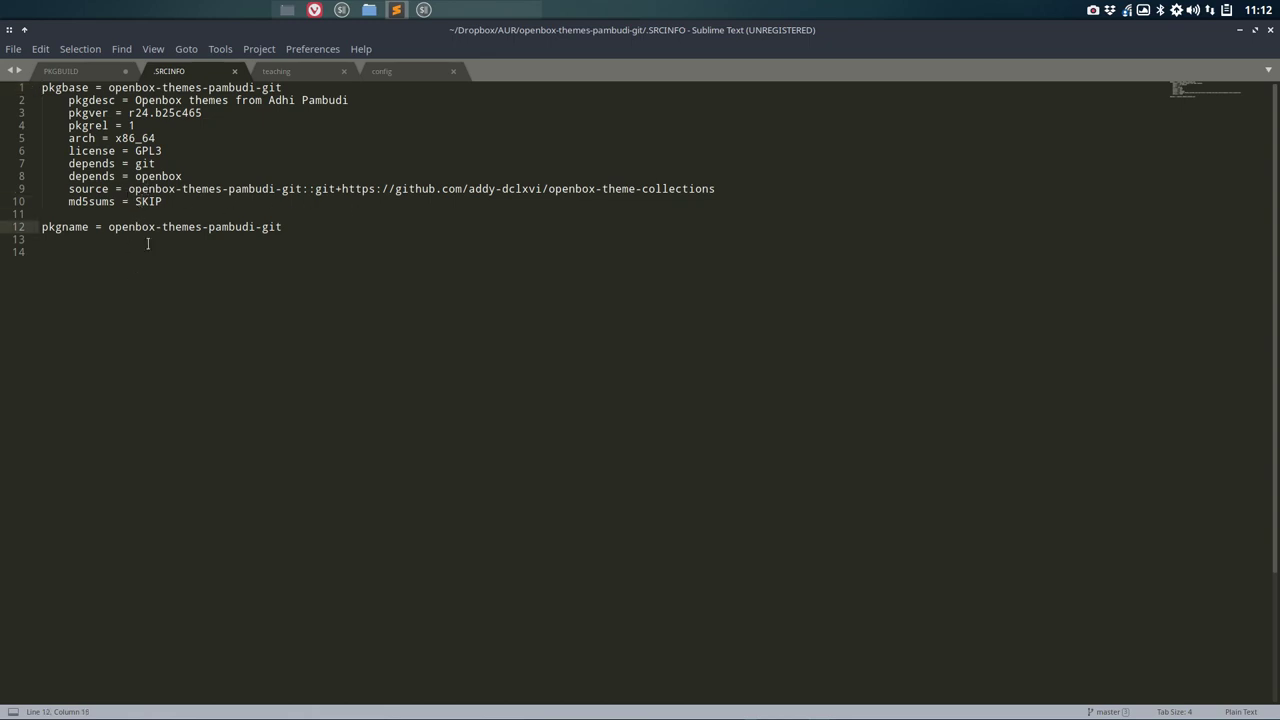
{"action": "left_click", "coordinate": [234, 71]}
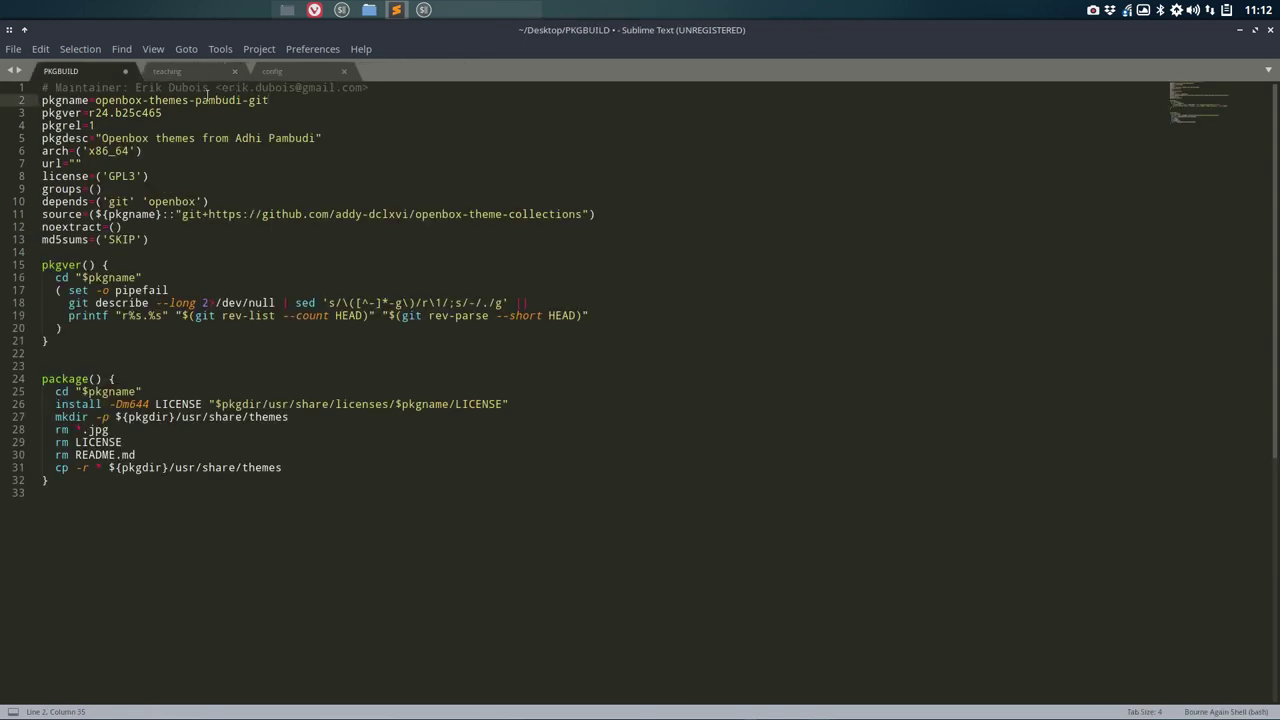
Step: Inspect the Desktop PKGBUILD, close it without saving, and minimize Sublime Text
{"action": "left_click", "coordinate": [243, 180]}
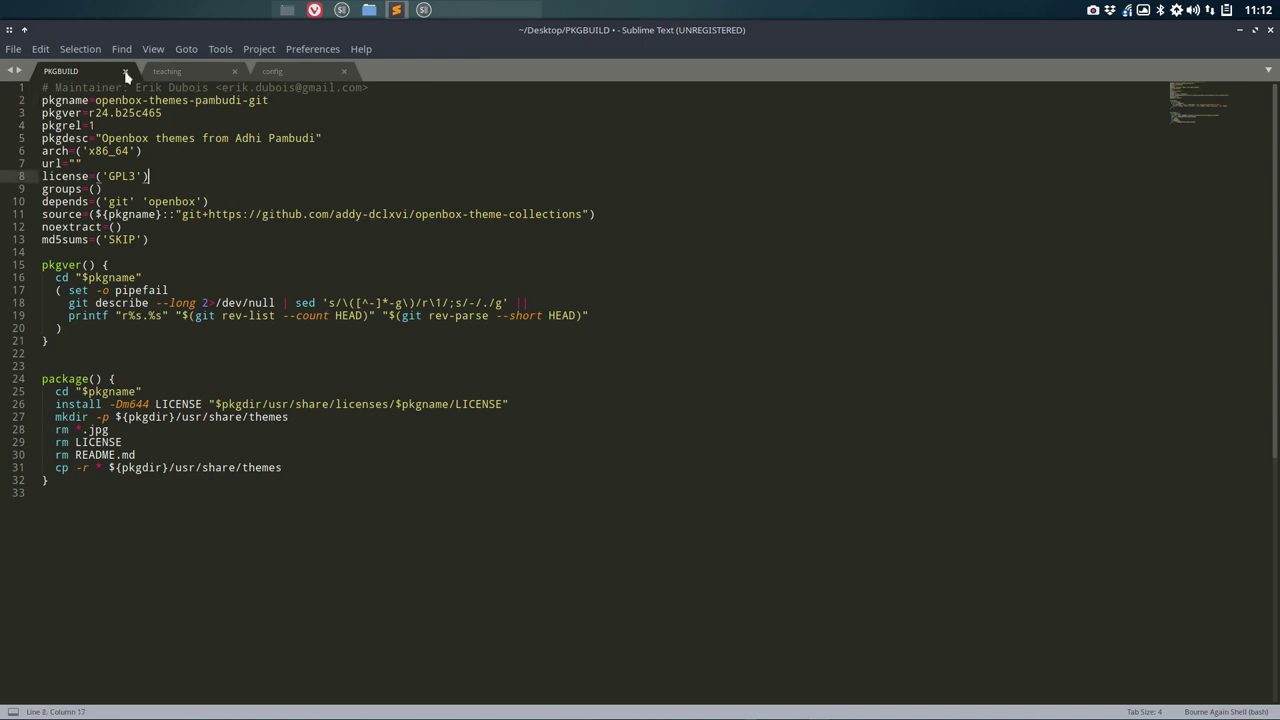
{"action": "left_click", "coordinate": [190, 229]}
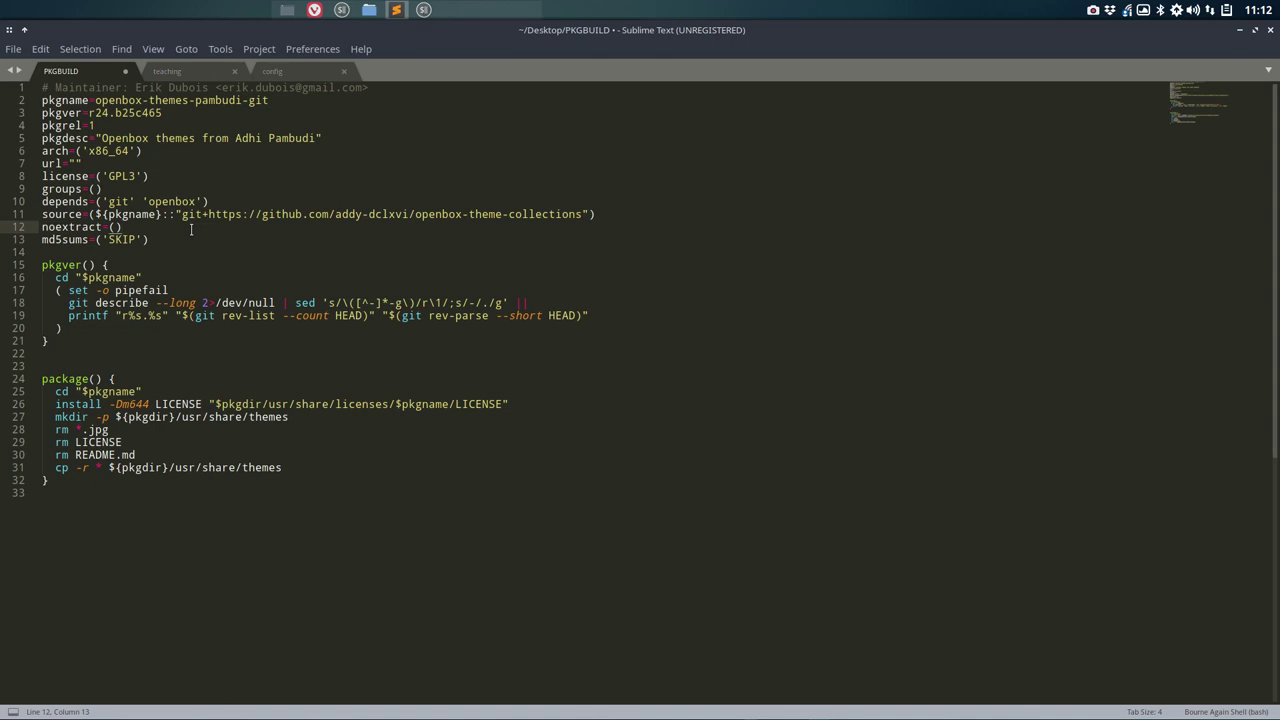
{"action": "left_click", "coordinate": [239, 239]}
{"action": "left_click", "coordinate": [125, 71]}
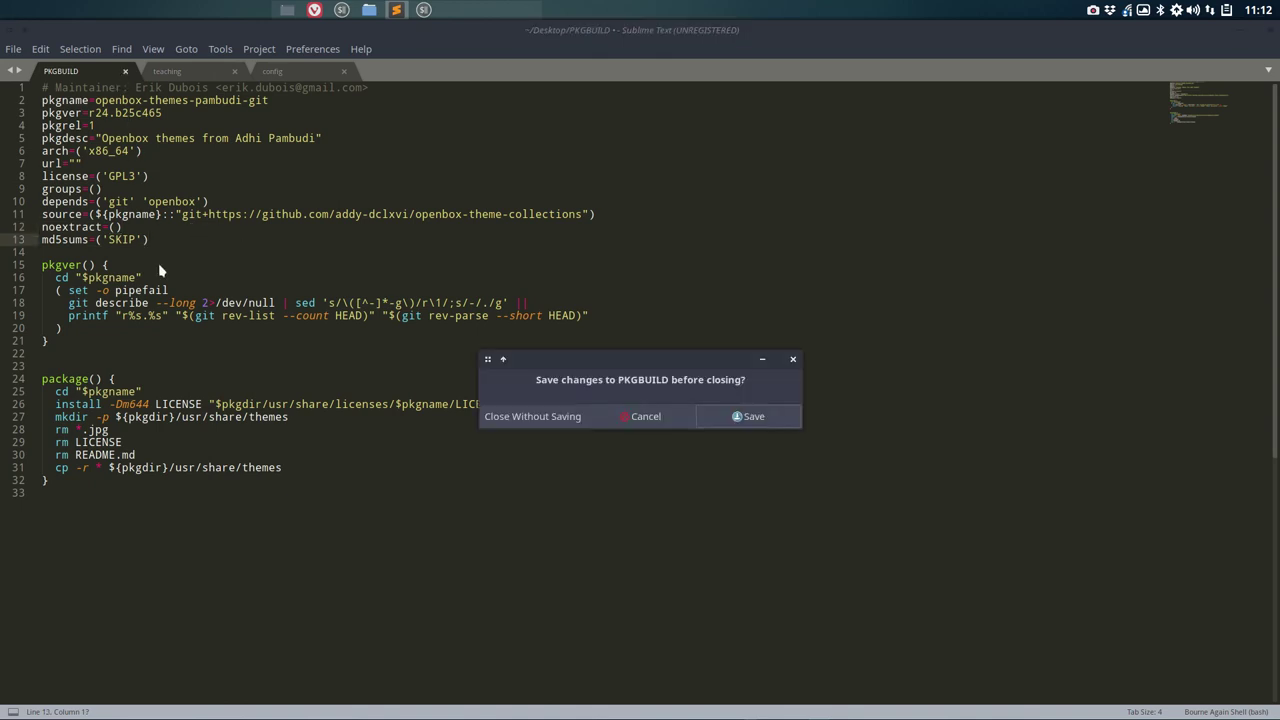
{"action": "left_click", "coordinate": [518, 416]}
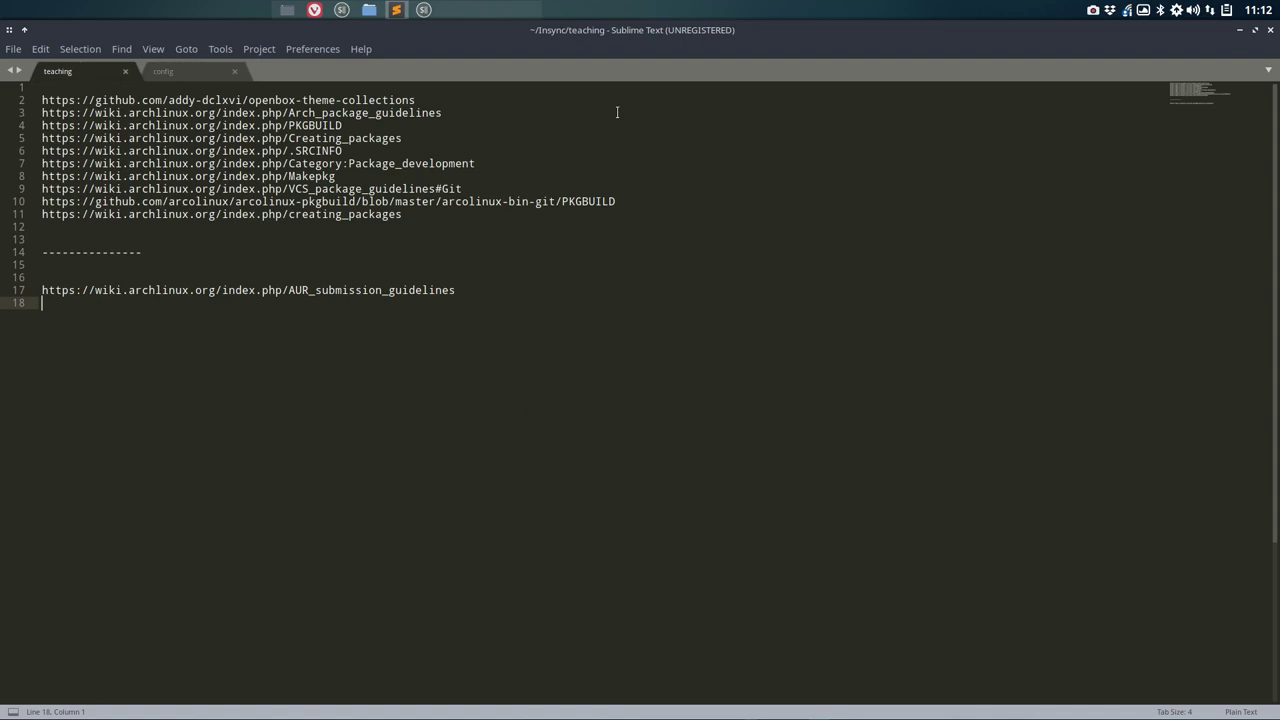
{"action": "left_click", "coordinate": [1239, 33]}
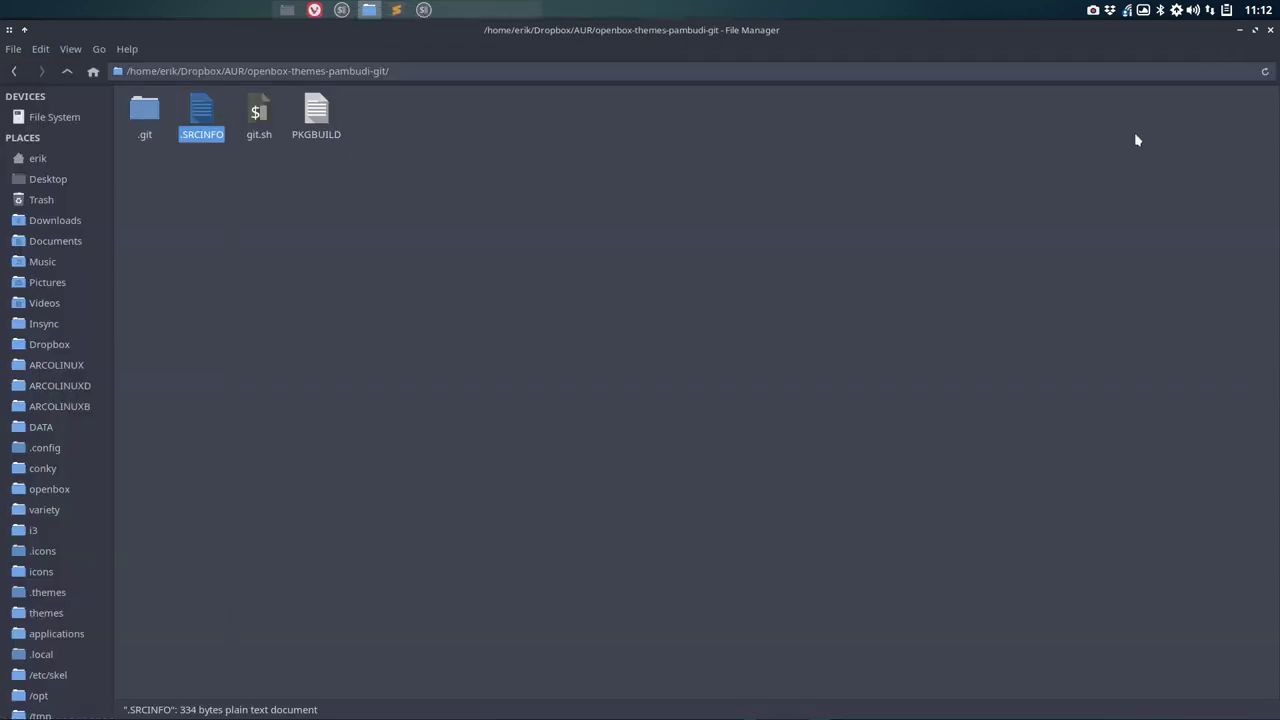
Step: Glance at the folder's PKGBUILD in the editor and hide it again
{"action": "left_click", "coordinate": [258, 195]}
{"action": "double_click", "coordinate": [316, 112]}
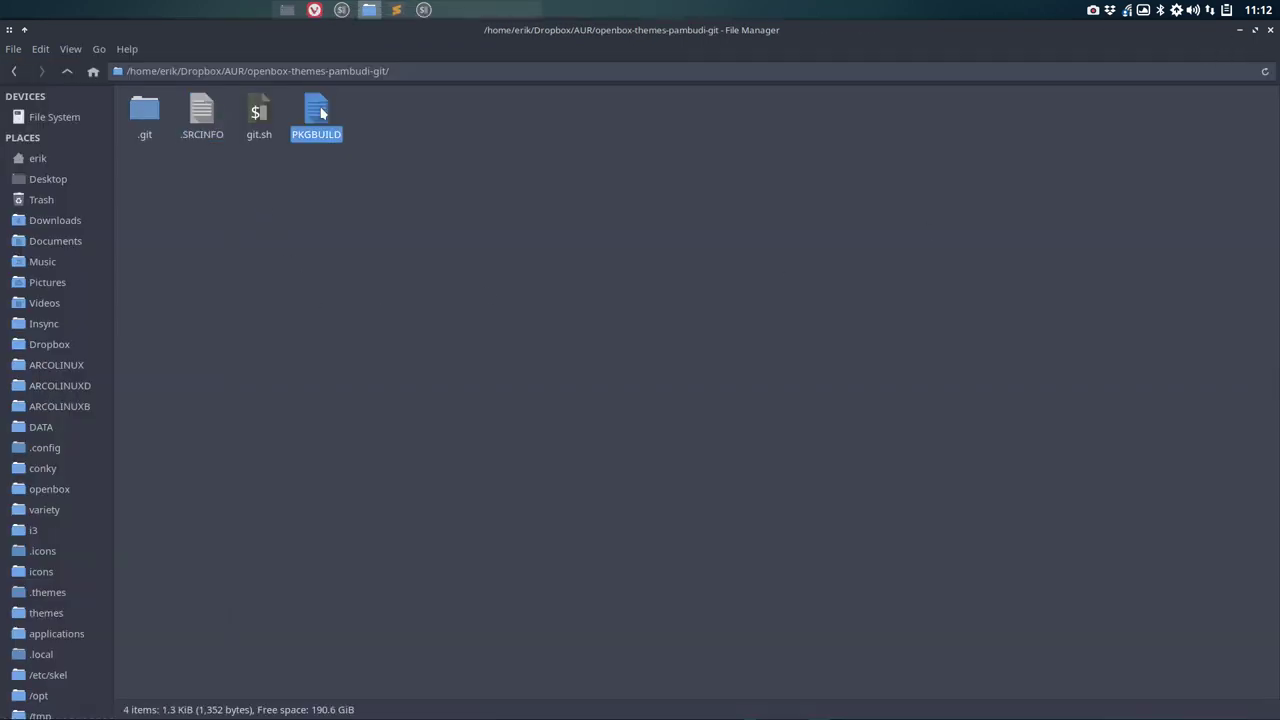
{"action": "left_click", "coordinate": [1240, 31]}
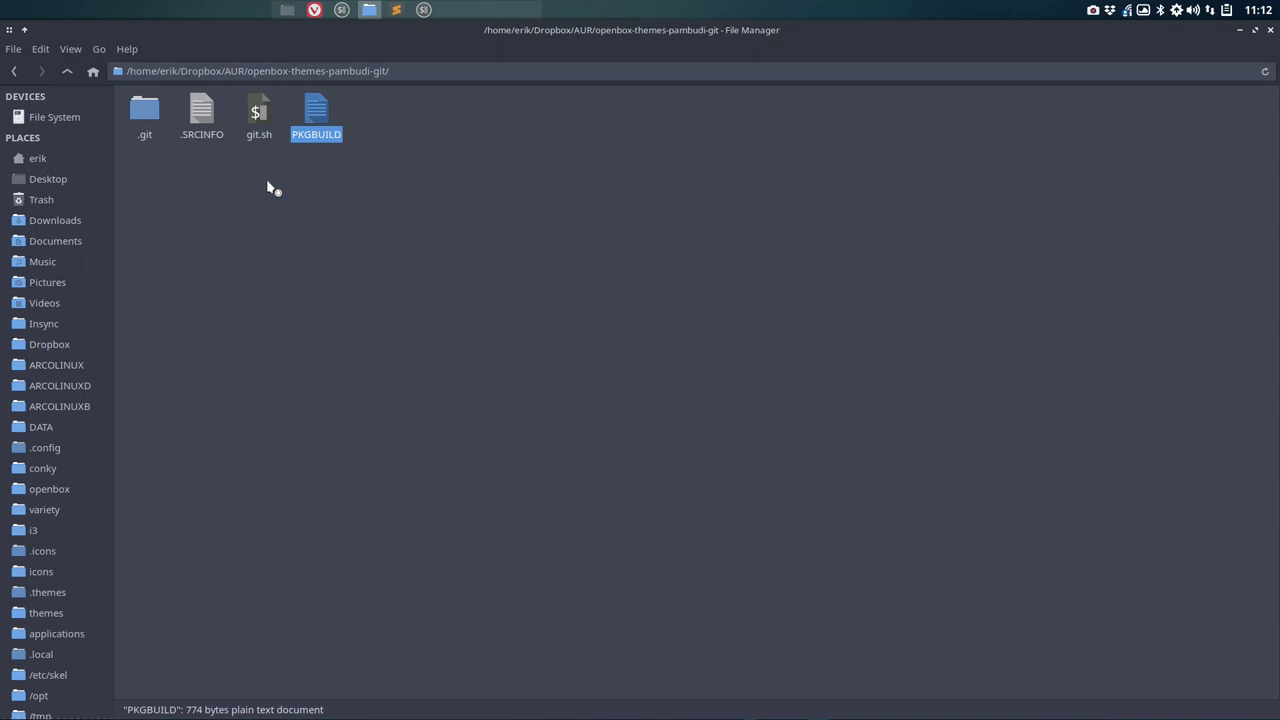
Step: Copy the .gitignore from OXY-NEON-AUR into the openbox-themes-pambudi-git folder
{"action": "left_click", "coordinate": [67, 72]}
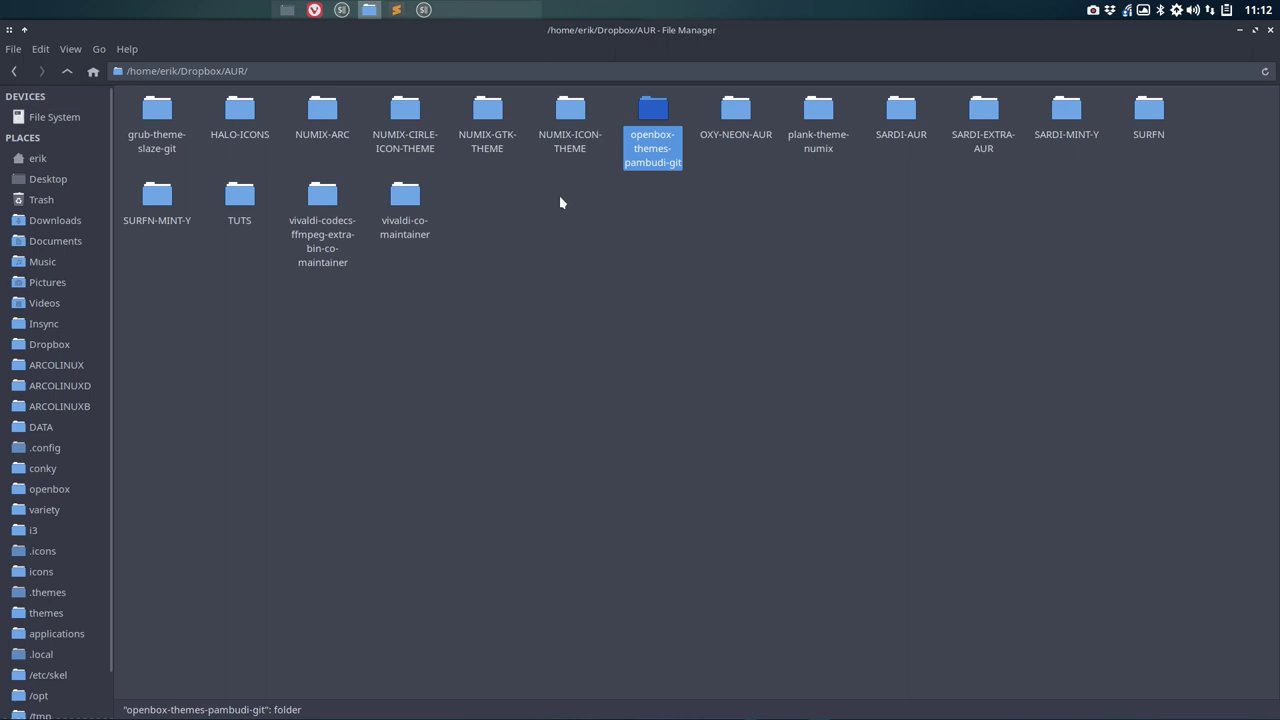
{"action": "double_click", "coordinate": [570, 110]}
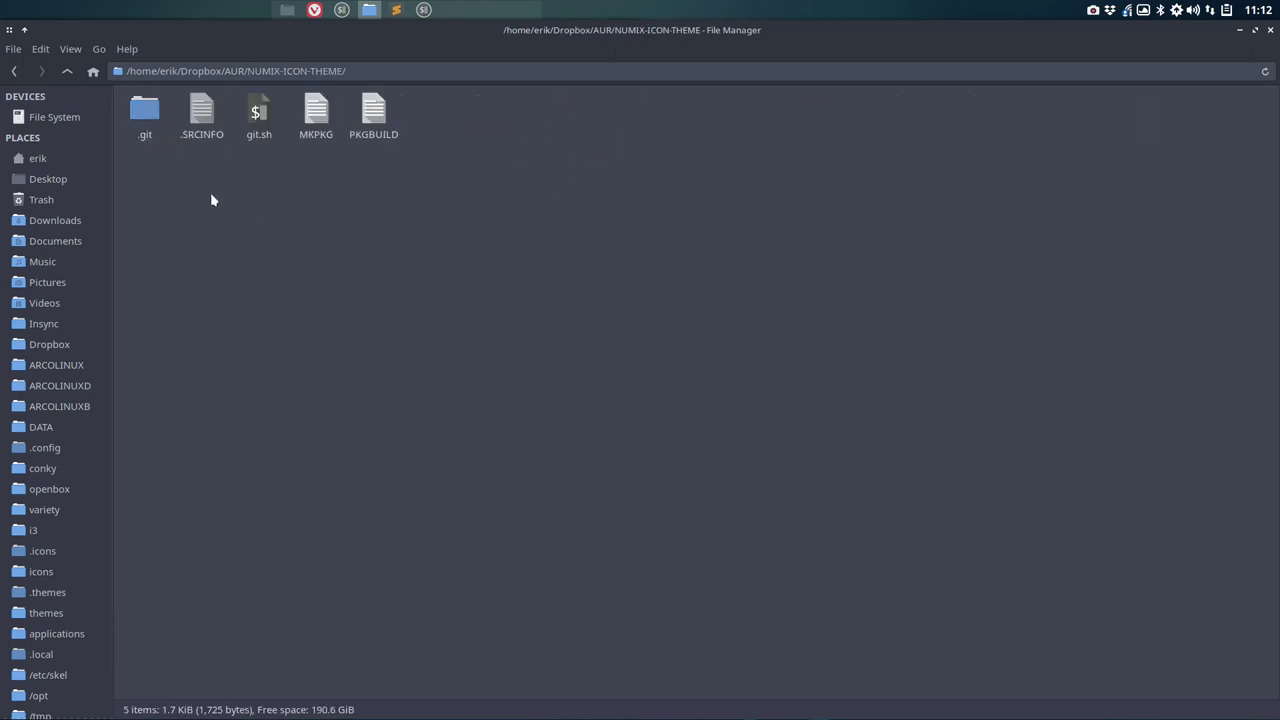
{"action": "left_click", "coordinate": [67, 72]}
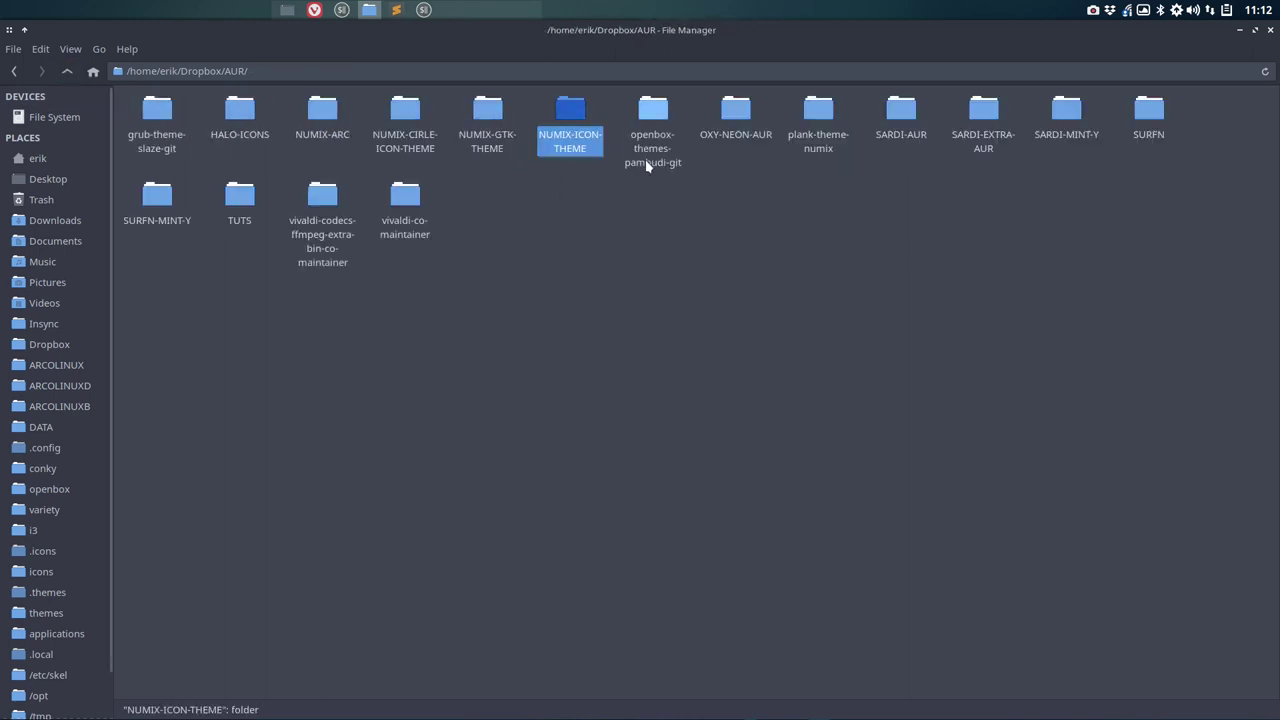
{"action": "double_click", "coordinate": [733, 112]}
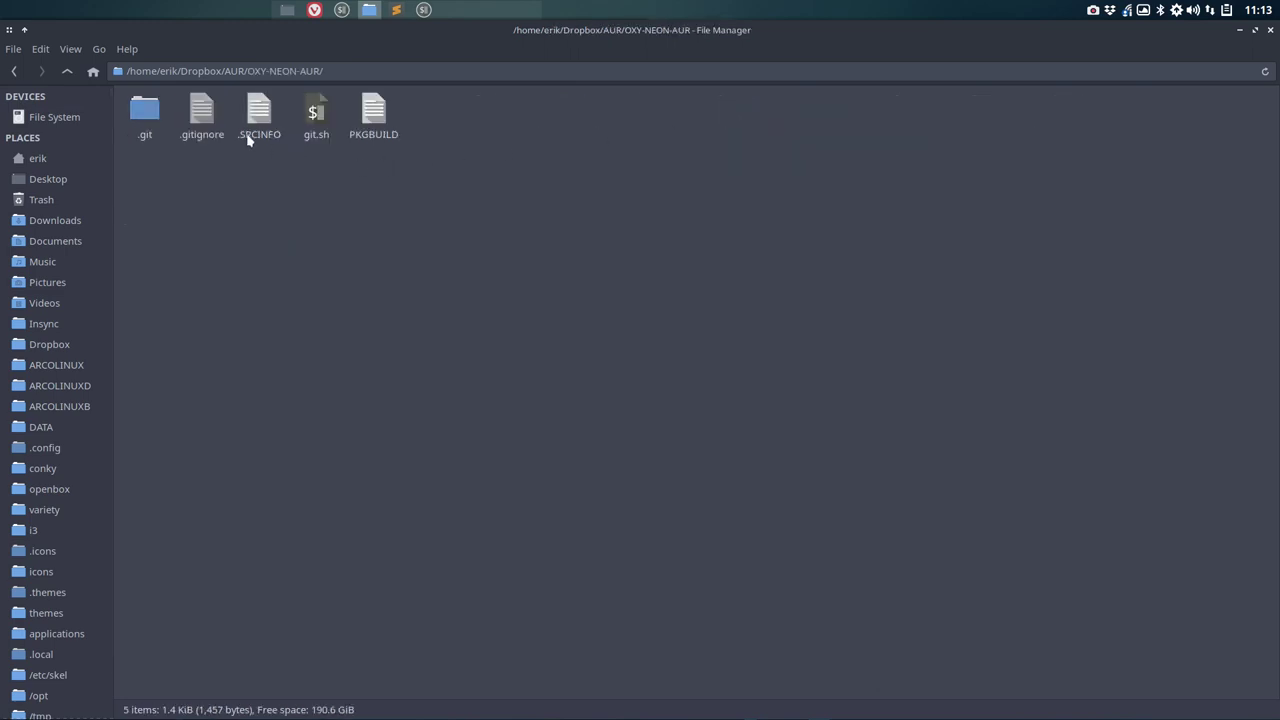
{"action": "left_click", "coordinate": [202, 112]}
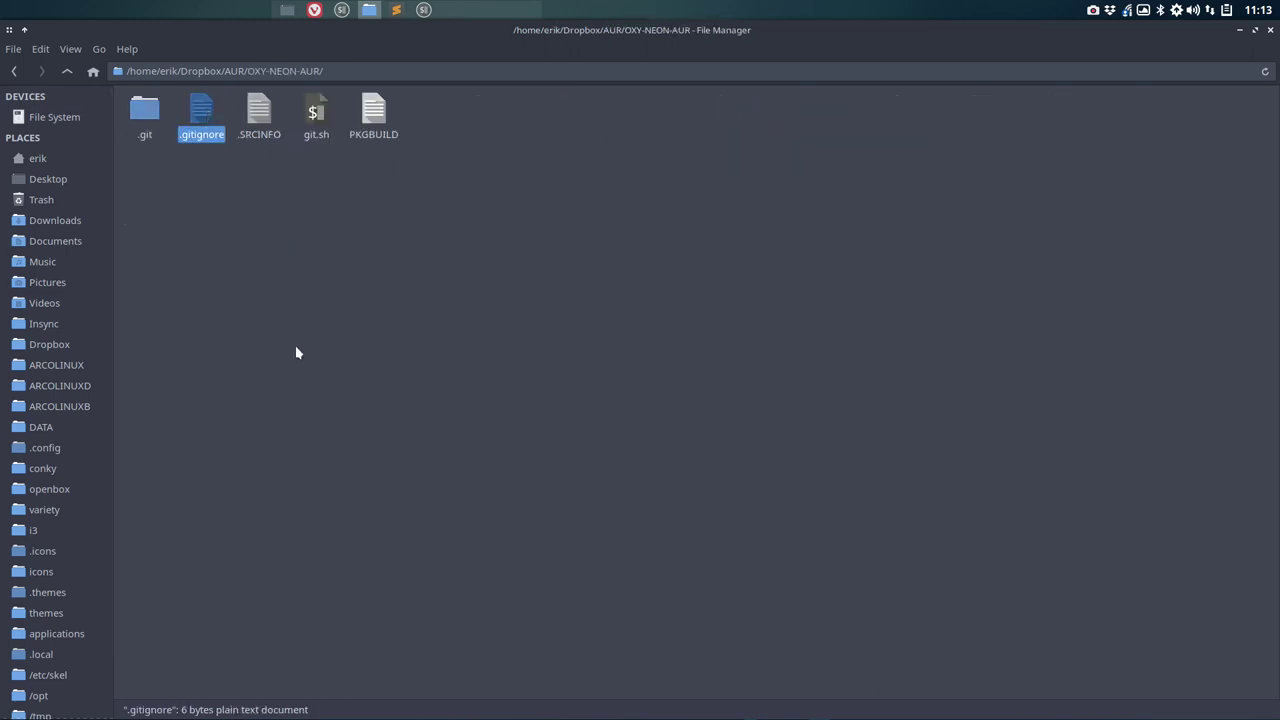
{"action": "left_click", "coordinate": [67, 72]}
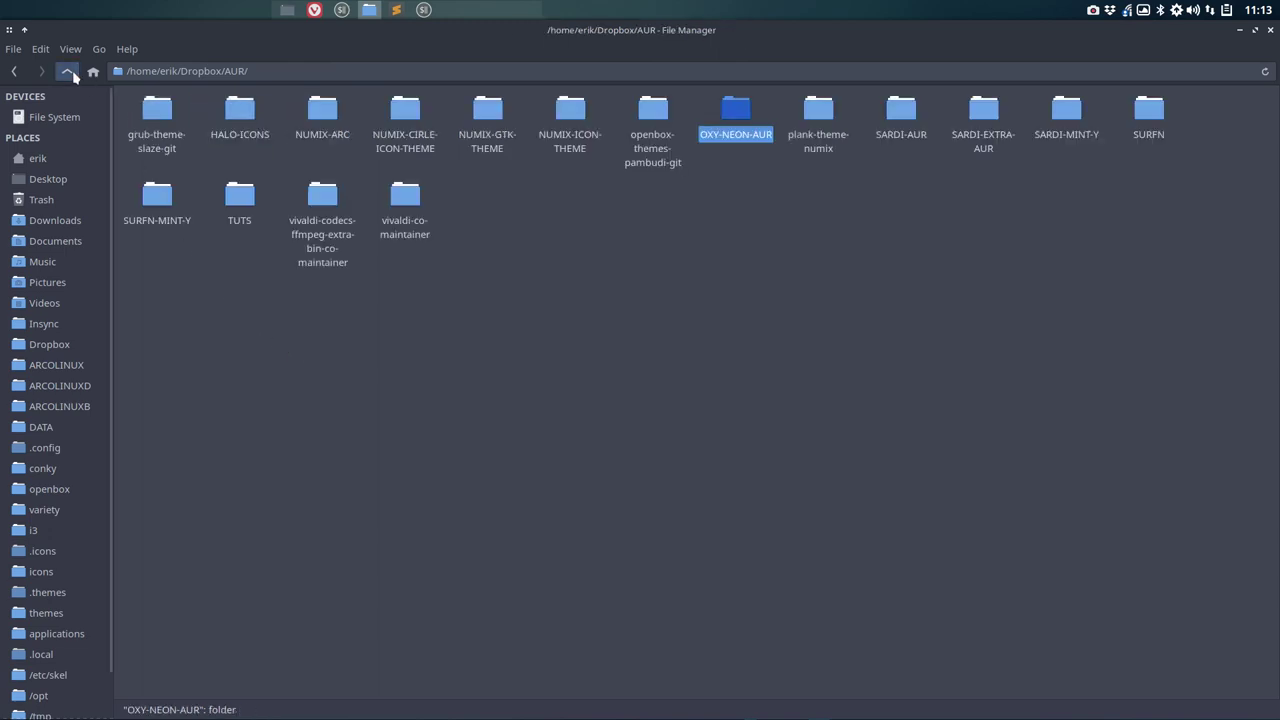
{"action": "double_click", "coordinate": [652, 112]}
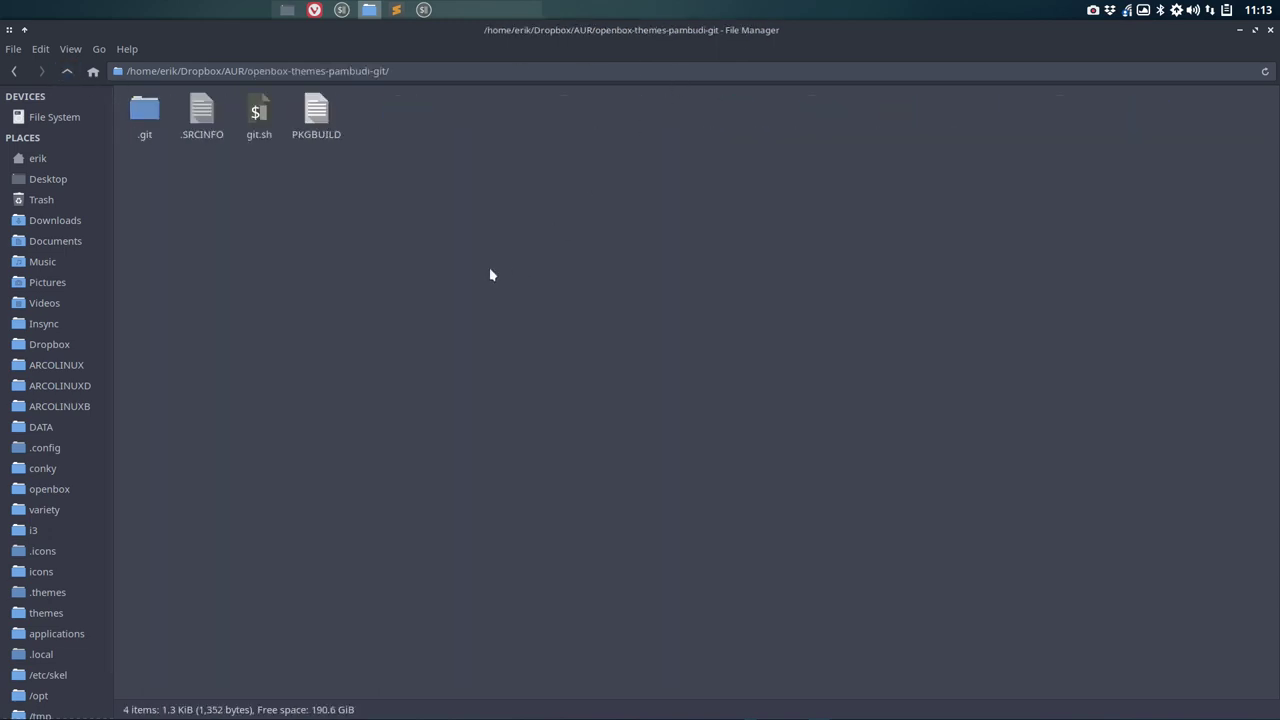
{"action": "key", "text": "ctrl+v"}
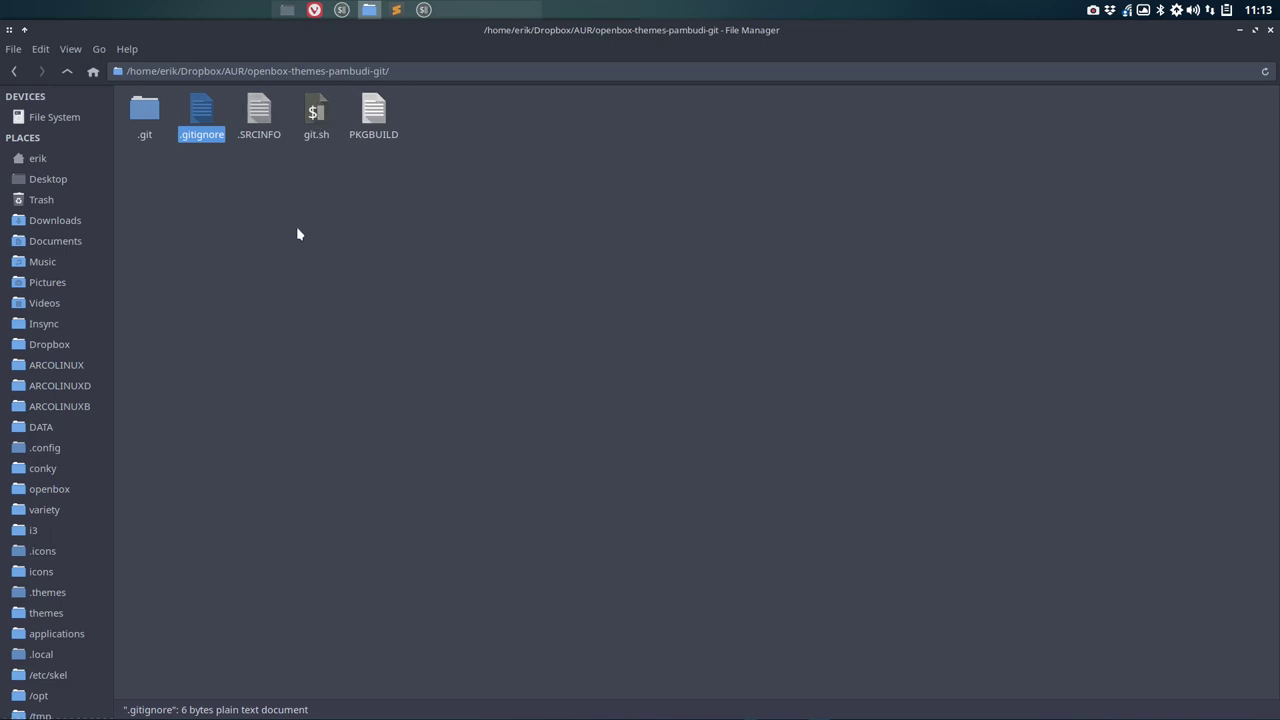
Step: Confirm the pasted .gitignore lists git.sh, then close it
{"action": "double_click", "coordinate": [202, 112]}
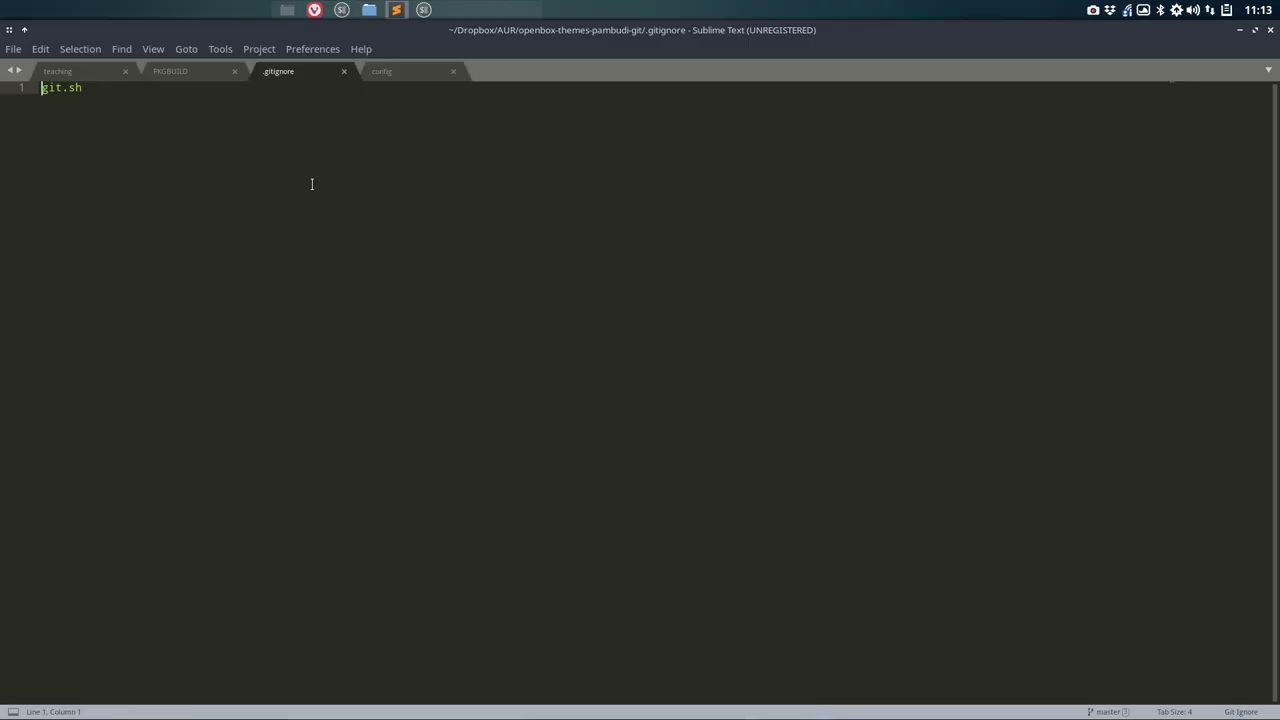
{"action": "left_click_drag", "start_coordinate": [123, 87], "coordinate": [3, 84]}
{"action": "left_click", "coordinate": [1271, 31]}
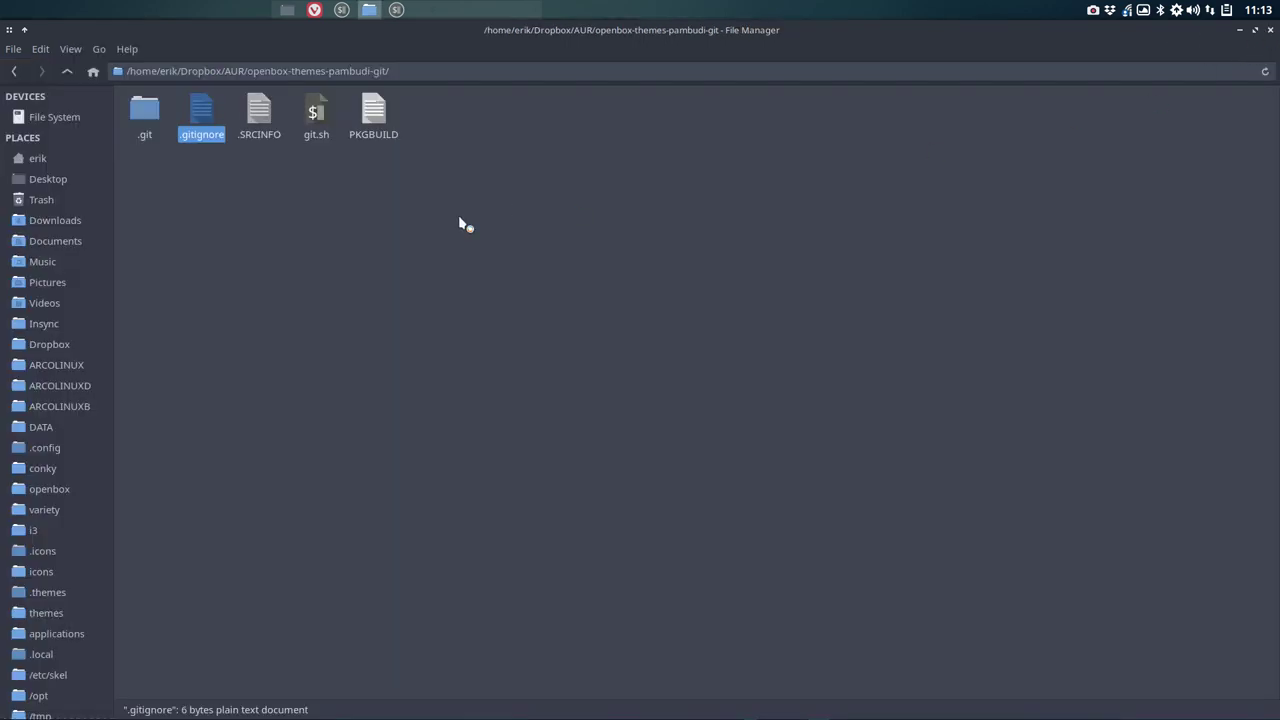
{"action": "left_click", "coordinate": [460, 222]}
Step: Open a terminal in the package folder and bring the AUR wiki browser forward
{"action": "left_click", "coordinate": [316, 113]}
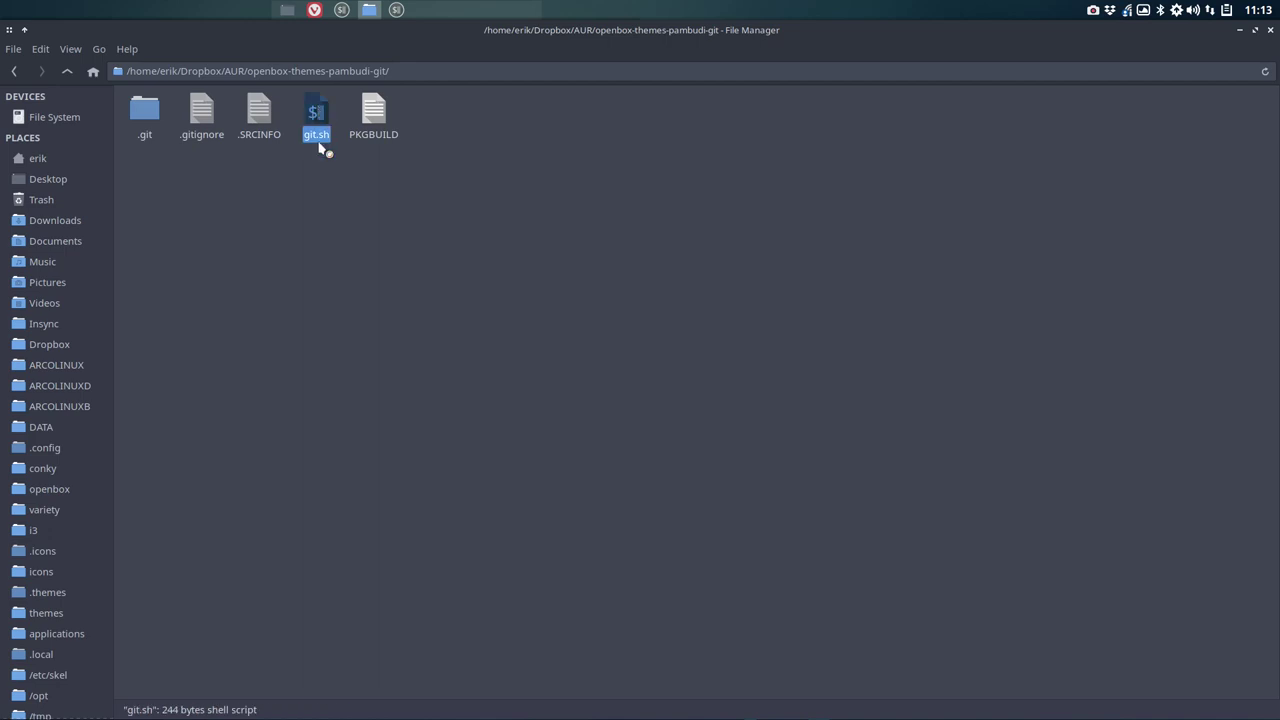
{"action": "right_click", "coordinate": [360, 276]}
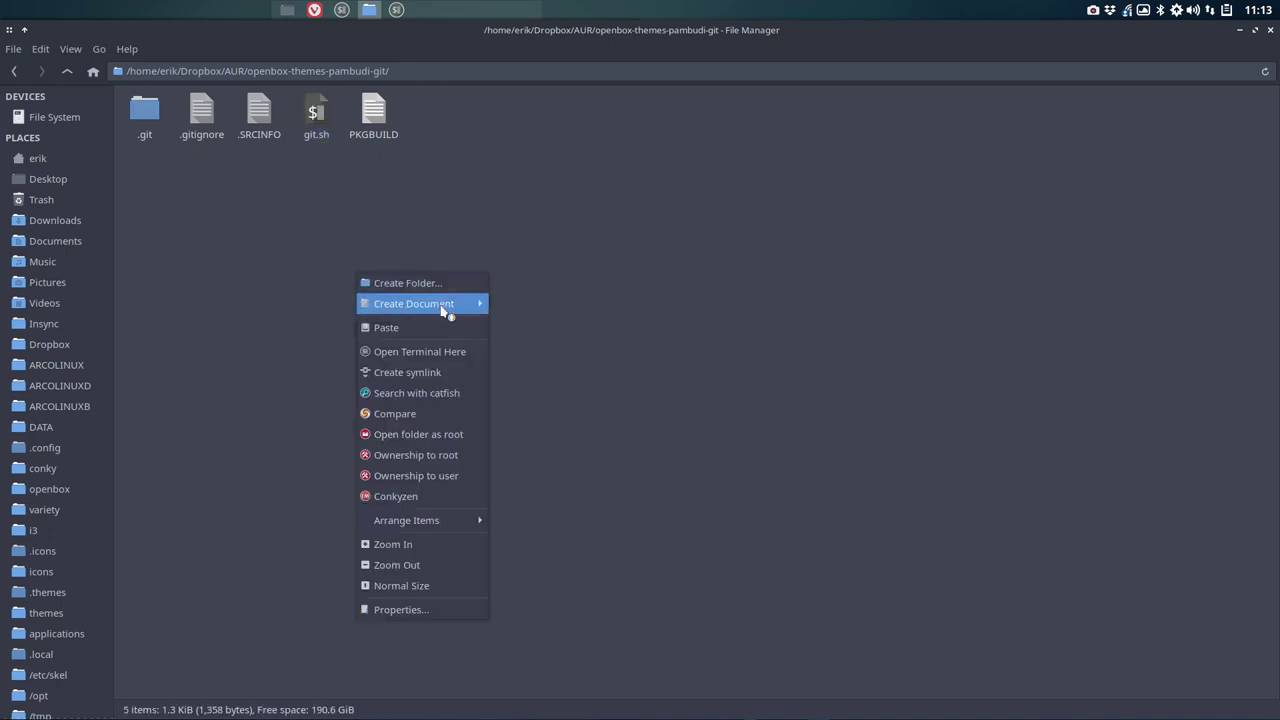
{"action": "left_click", "coordinate": [478, 352]}
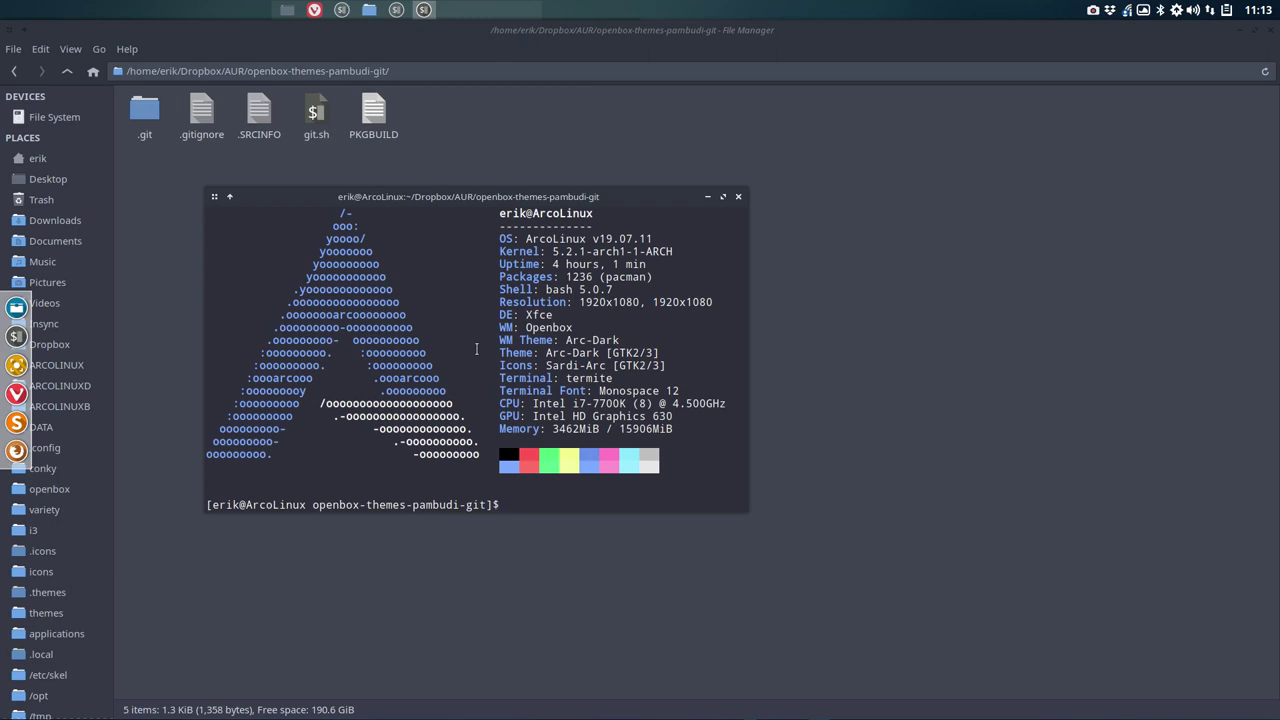
{"action": "left_click", "coordinate": [314, 10]}
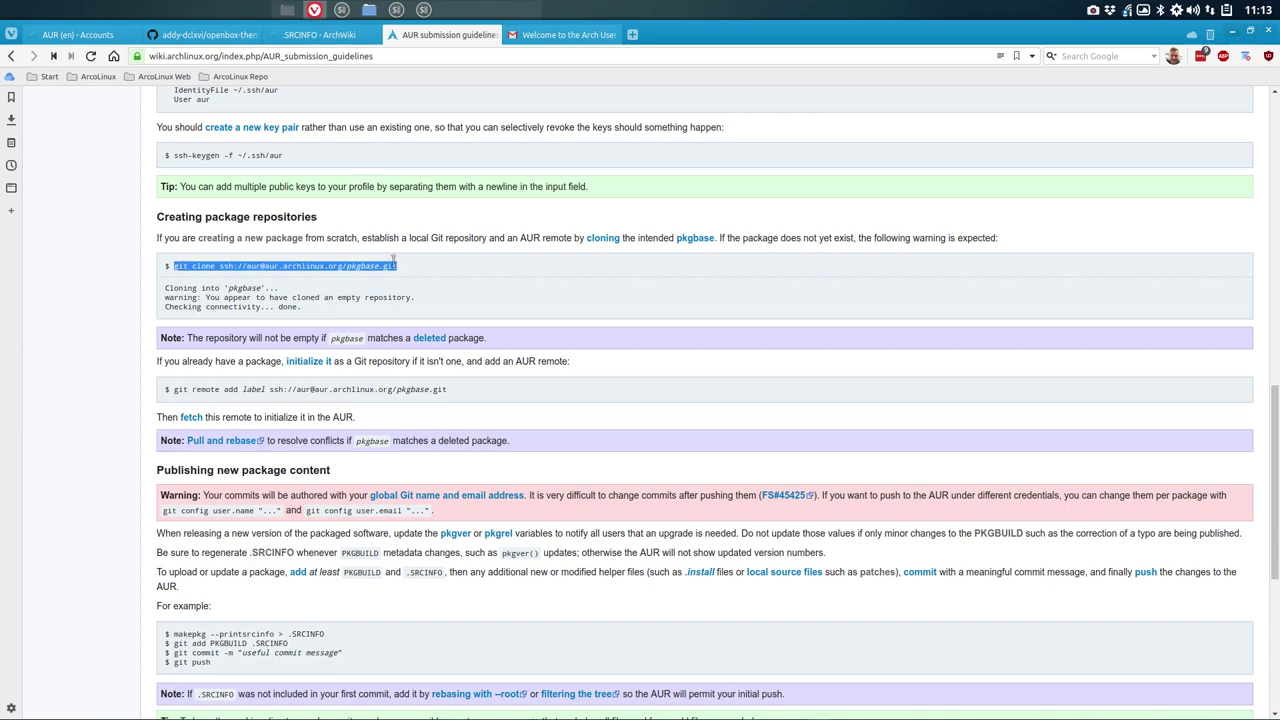
Step: Scroll to Publishing new package content and highlight the makepkg, git add and commit examples
{"action": "left_click", "coordinate": [95, 396]}
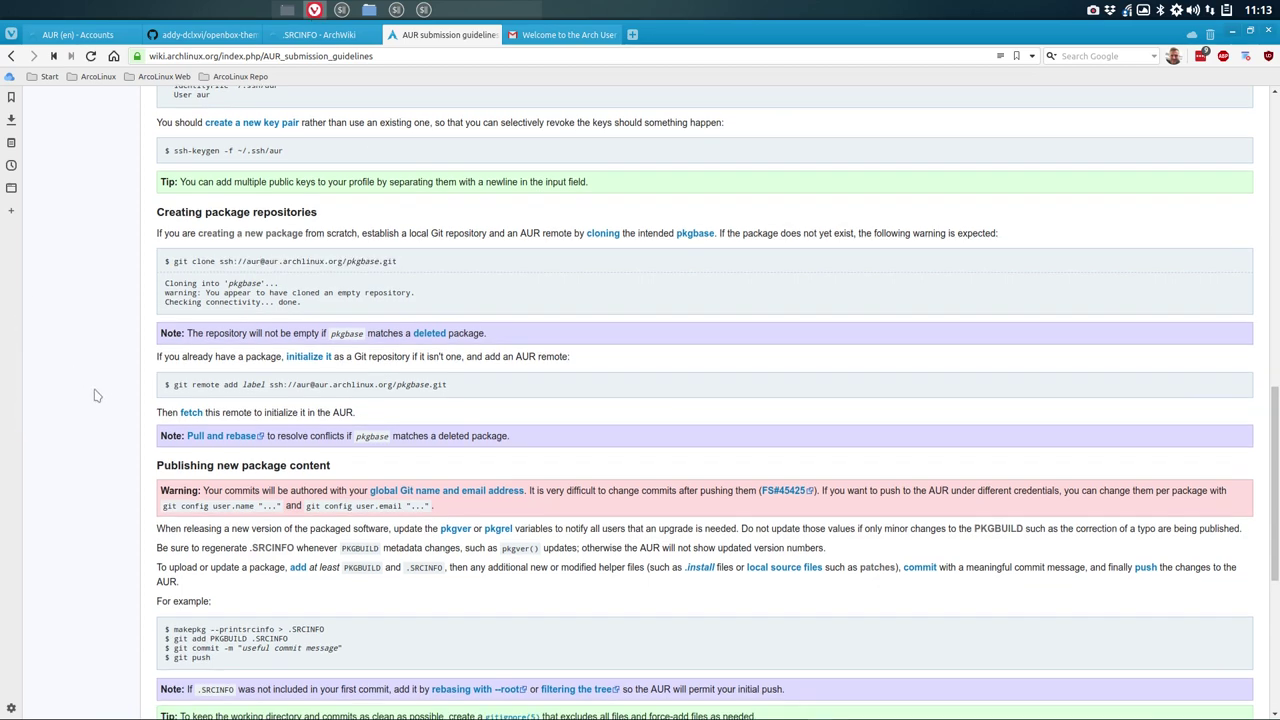
{"action": "scroll", "coordinate": [95, 396], "scroll_direction": "down", "scroll_amount": 1}
{"action": "scroll", "coordinate": [95, 396], "scroll_direction": "down", "scroll_amount": 1}
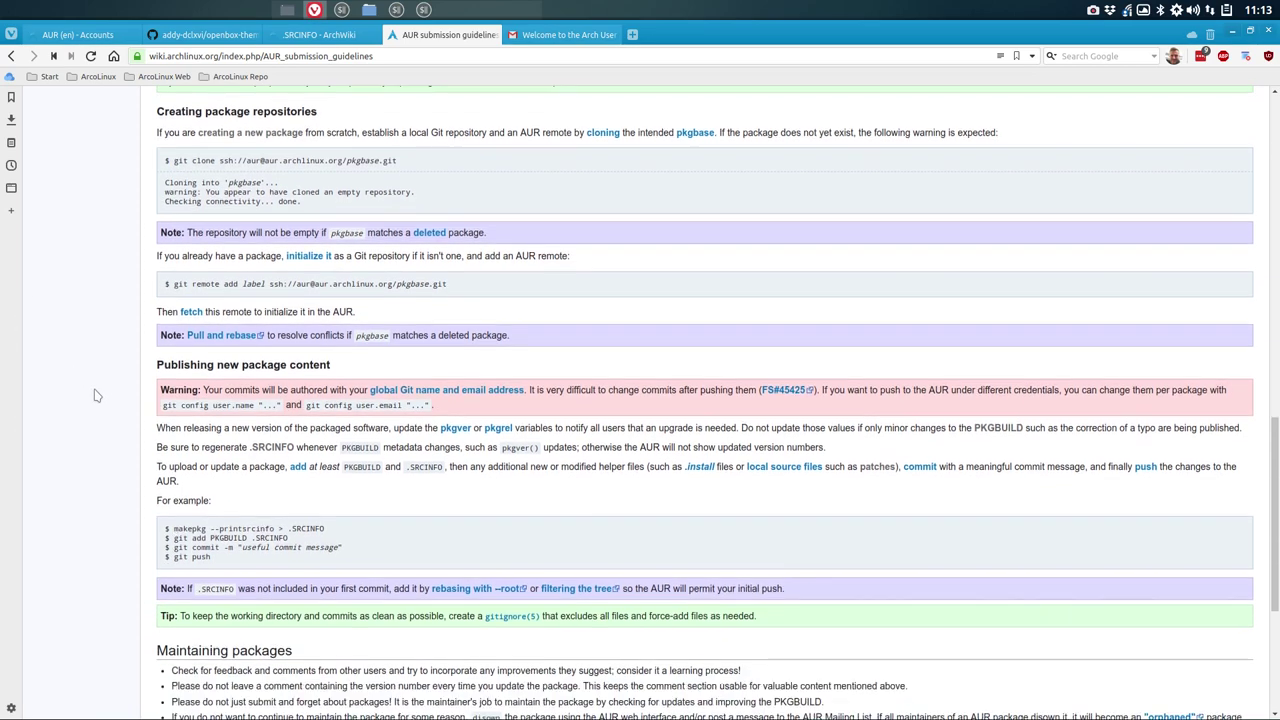
{"action": "scroll", "coordinate": [95, 396], "scroll_direction": "down", "scroll_amount": 3}
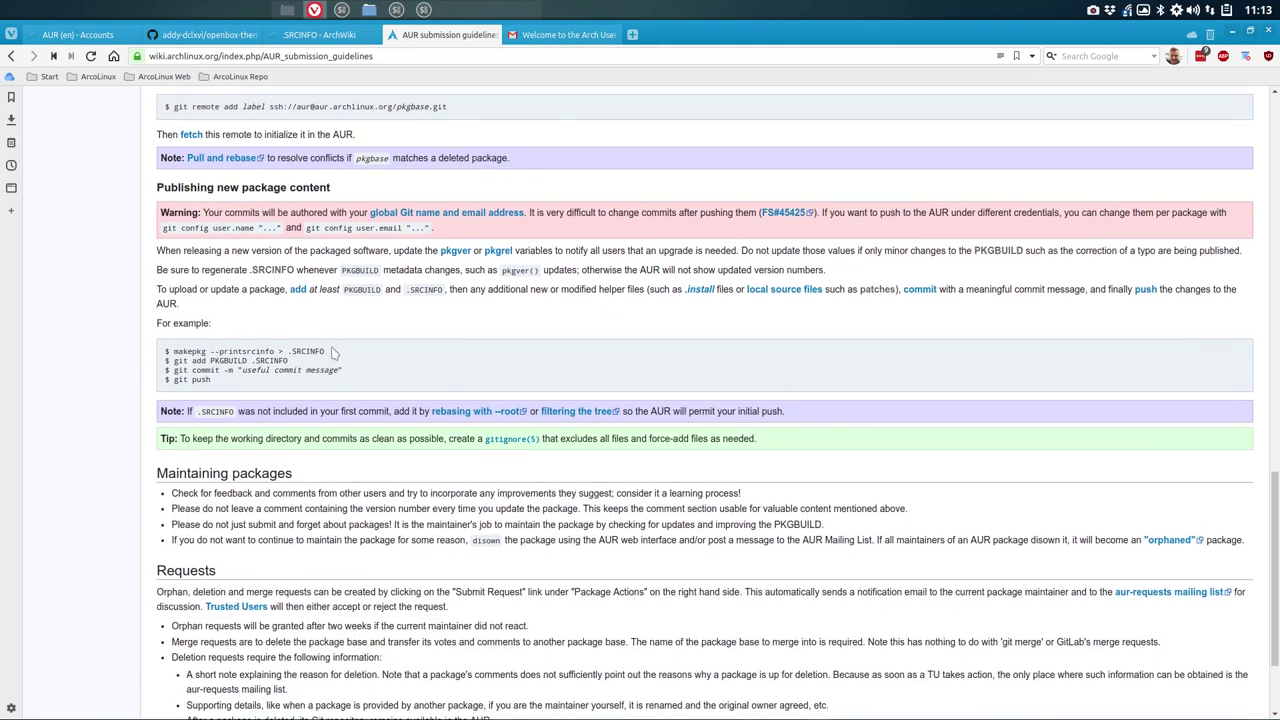
{"action": "left_click_drag", "start_coordinate": [328, 351], "coordinate": [289, 360]}
{"action": "left_click", "coordinate": [300, 367]}
{"action": "left_click_drag", "start_coordinate": [210, 360], "coordinate": [231, 360]}
{"action": "left_click_drag", "start_coordinate": [239, 369], "coordinate": [339, 372]}
Step: Scroll further into package maintenance and highlight the word 'disown'
{"action": "scroll", "coordinate": [319, 386], "scroll_direction": "down", "scroll_amount": 2}
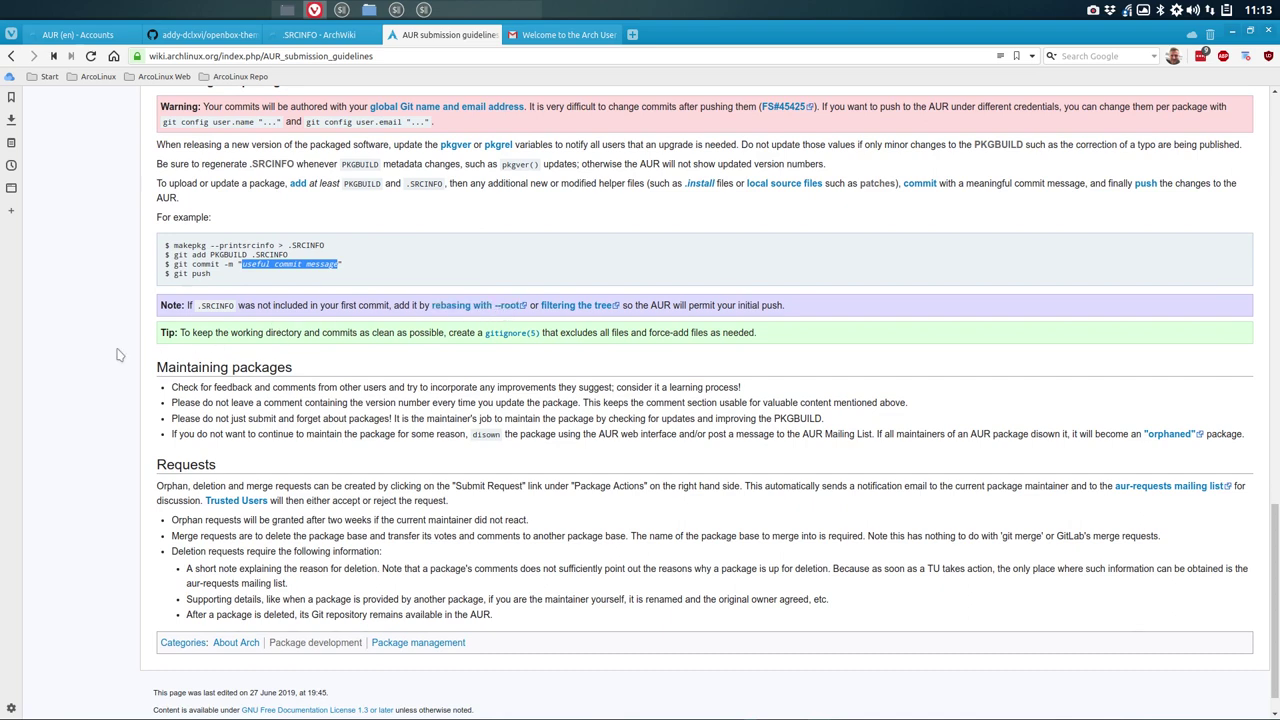
{"action": "scroll", "coordinate": [117, 354], "scroll_direction": "down", "scroll_amount": 1}
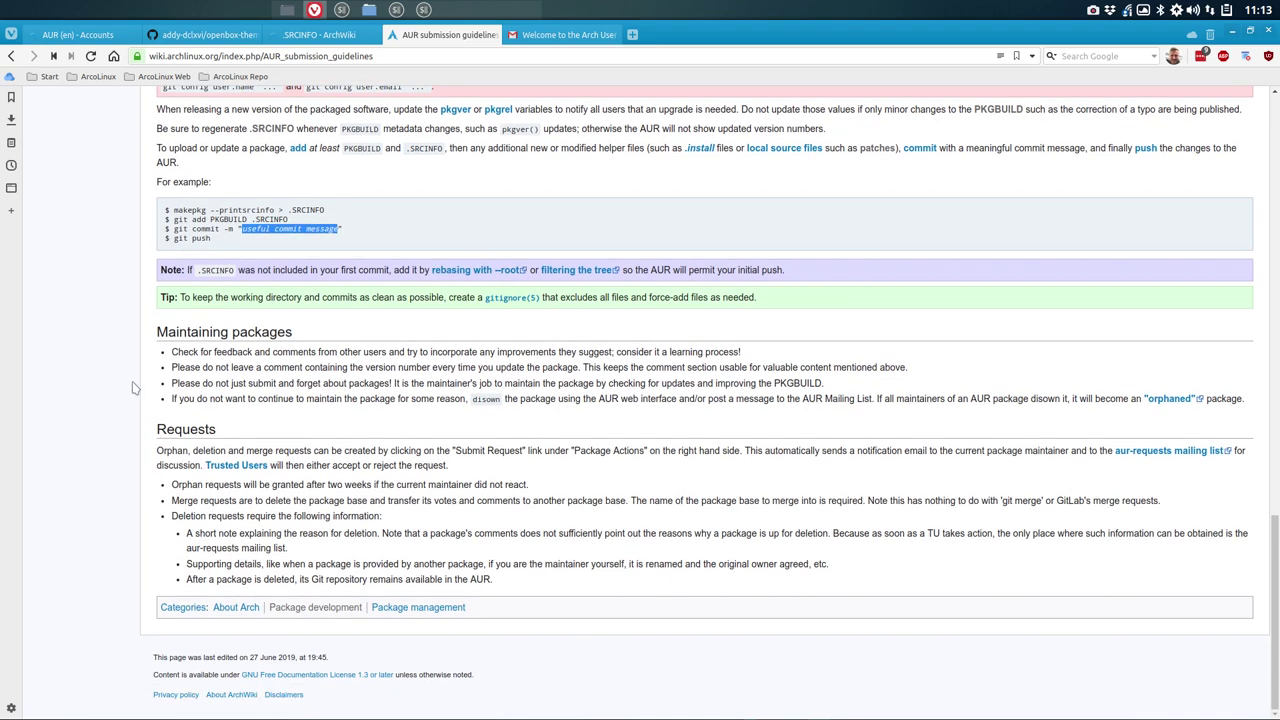
{"action": "double_click", "coordinate": [493, 398]}
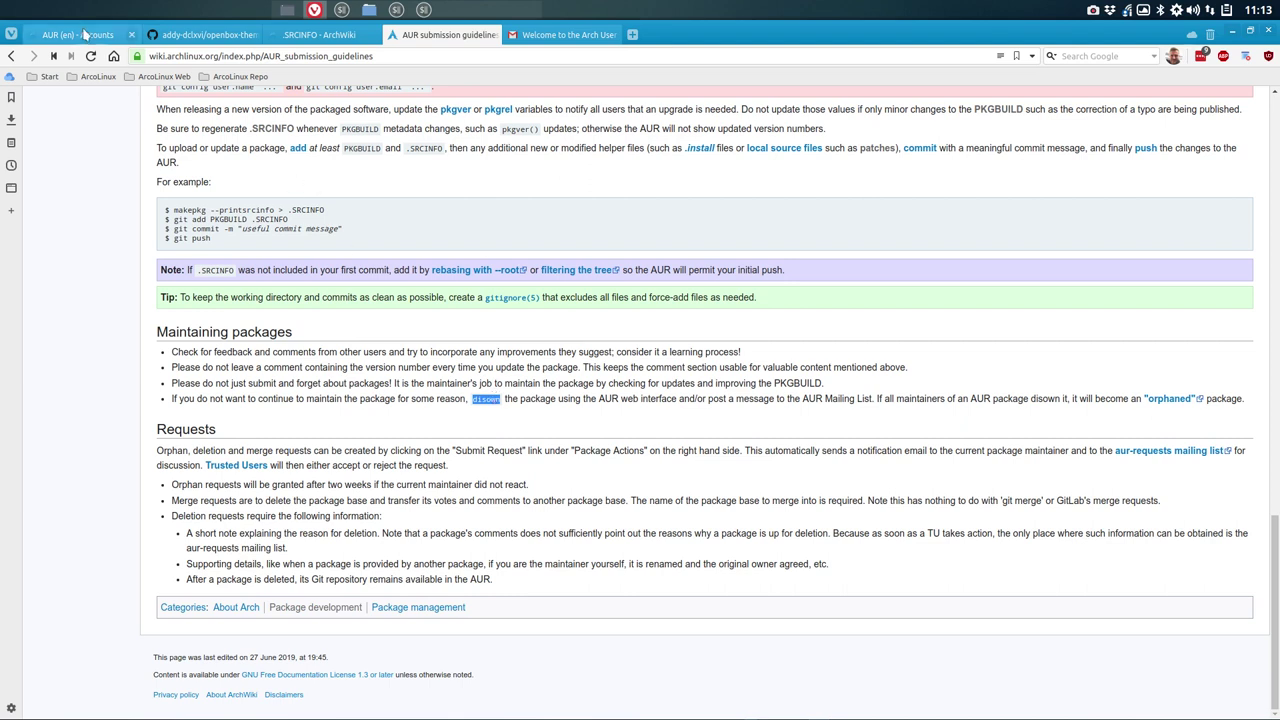
{"action": "mouse_move", "coordinate": [84, 36]}
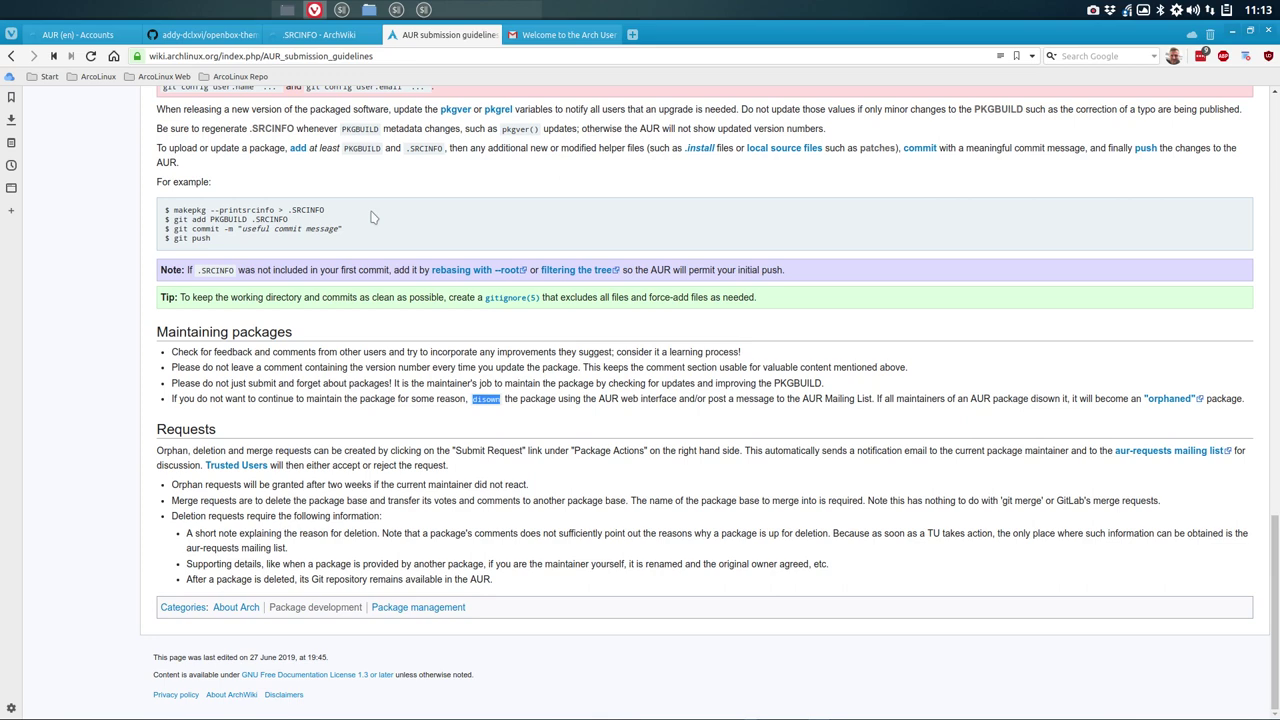
Step: Tile Vivaldi right, file manager top-left, package terminal bottom-left, and close the Desktop terminal
{"action": "left_click", "coordinate": [1250, 32]}
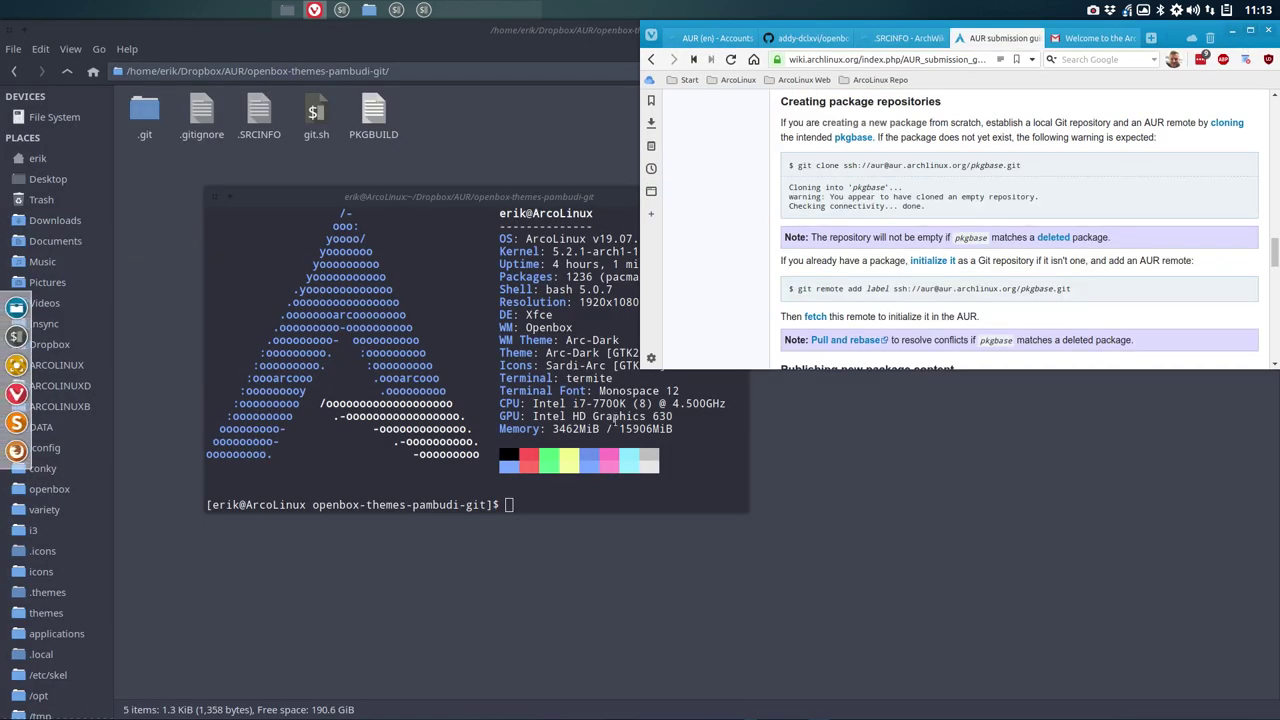
{"action": "left_click", "coordinate": [480, 160]}
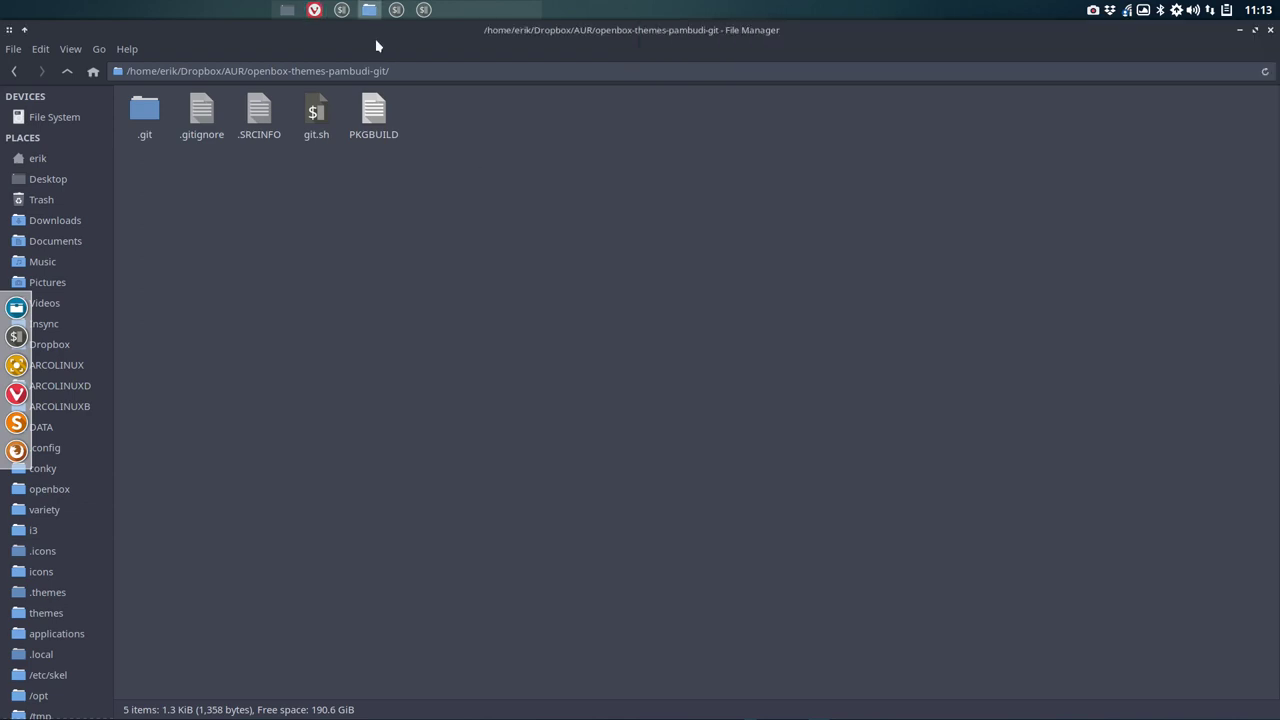
{"action": "key", "text": "alt+F10"}
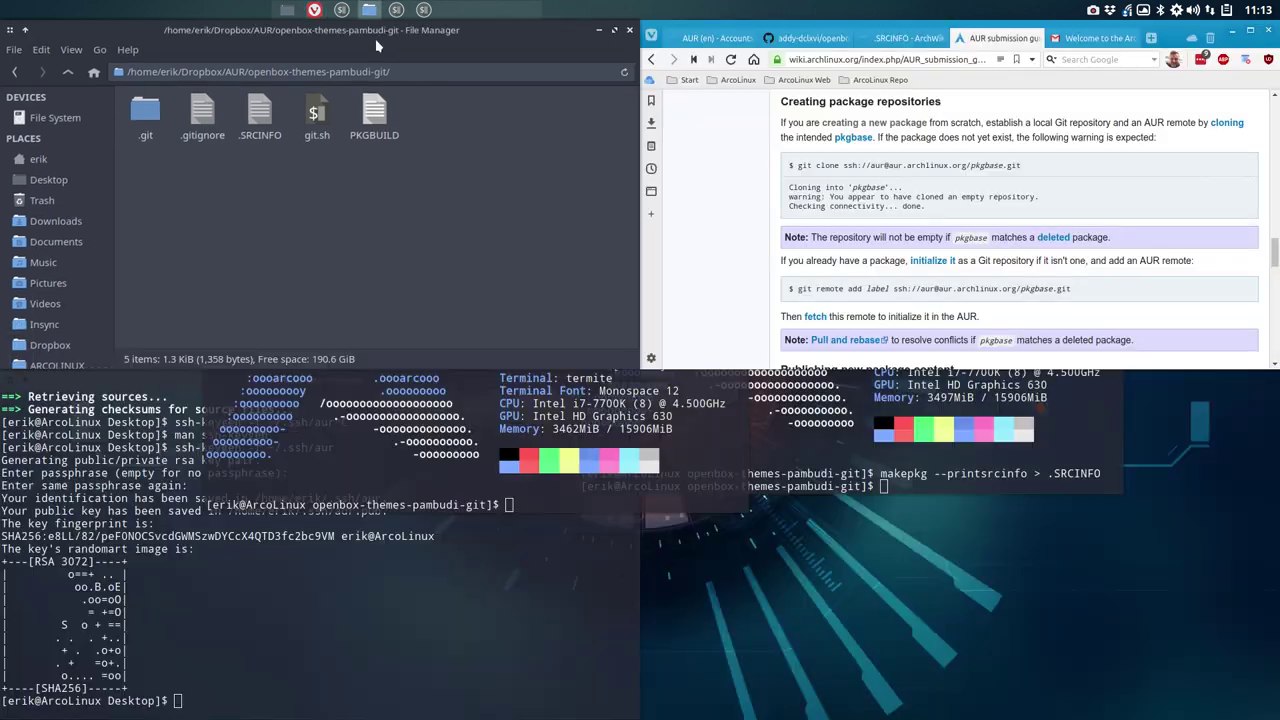
{"action": "key", "text": "F4"}
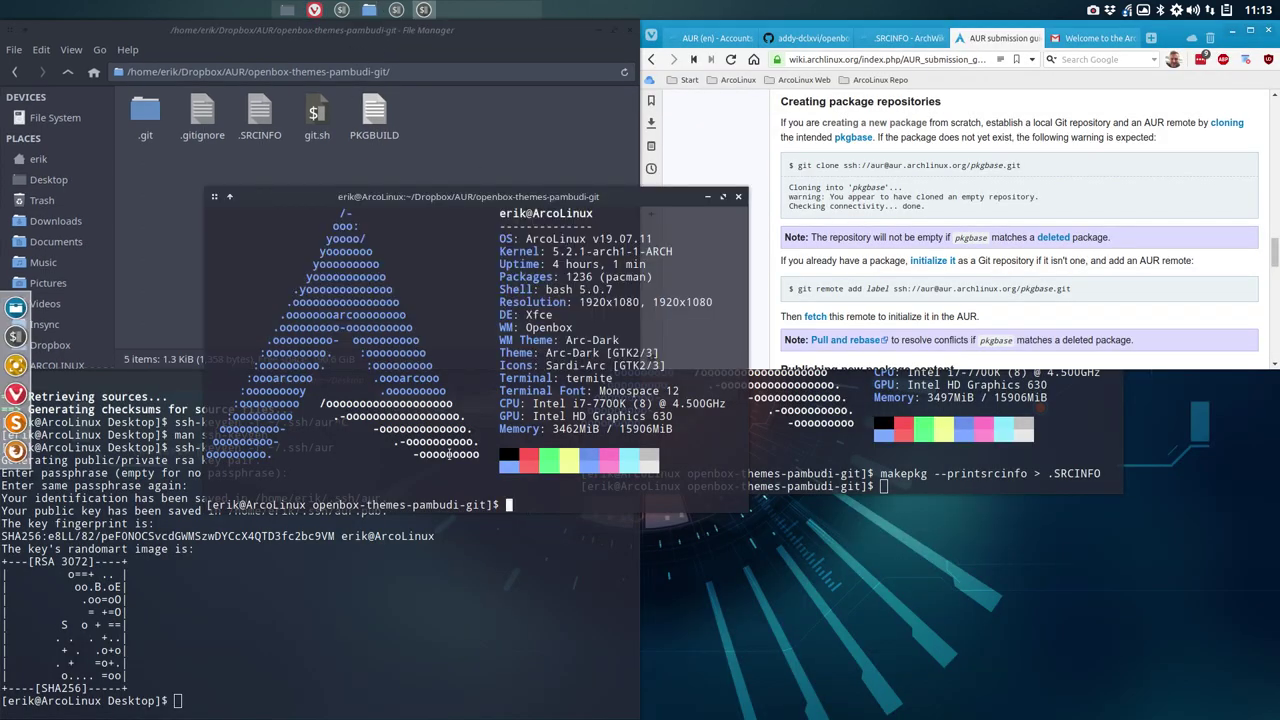
{"action": "left_click", "coordinate": [372, 598]}
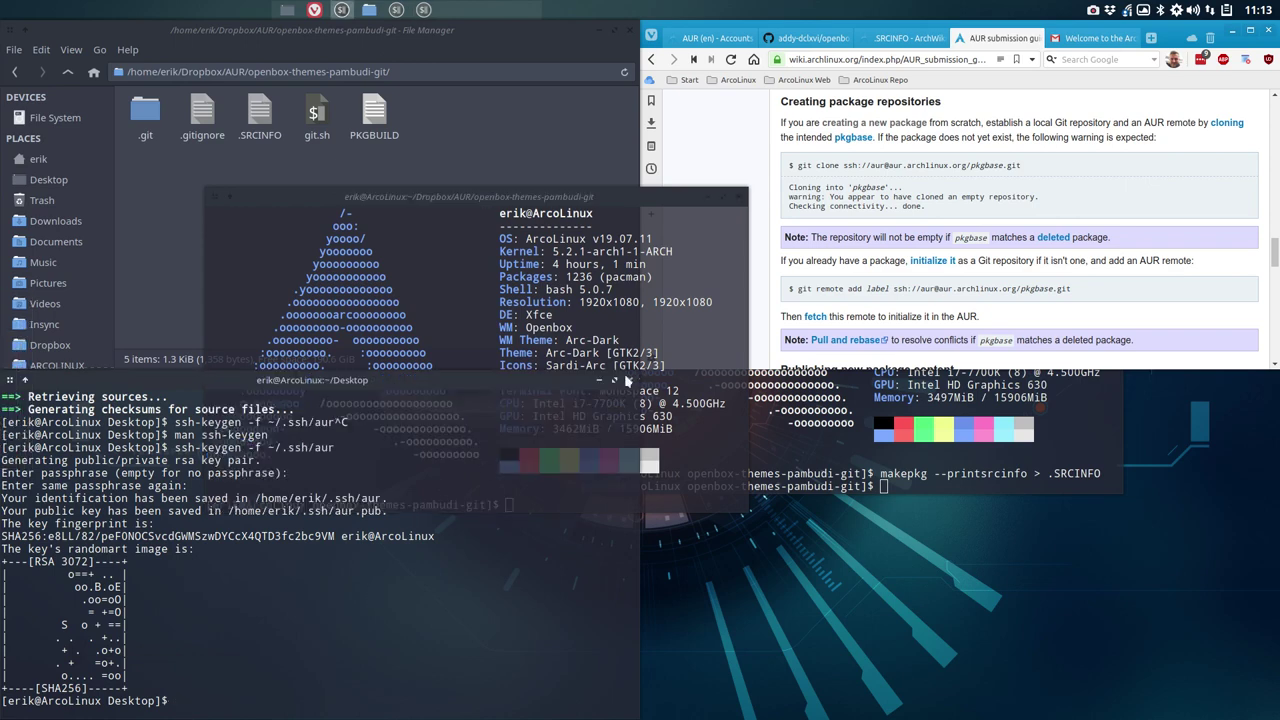
{"action": "left_click", "coordinate": [629, 380]}
{"action": "key", "text": "super+KP_1"}
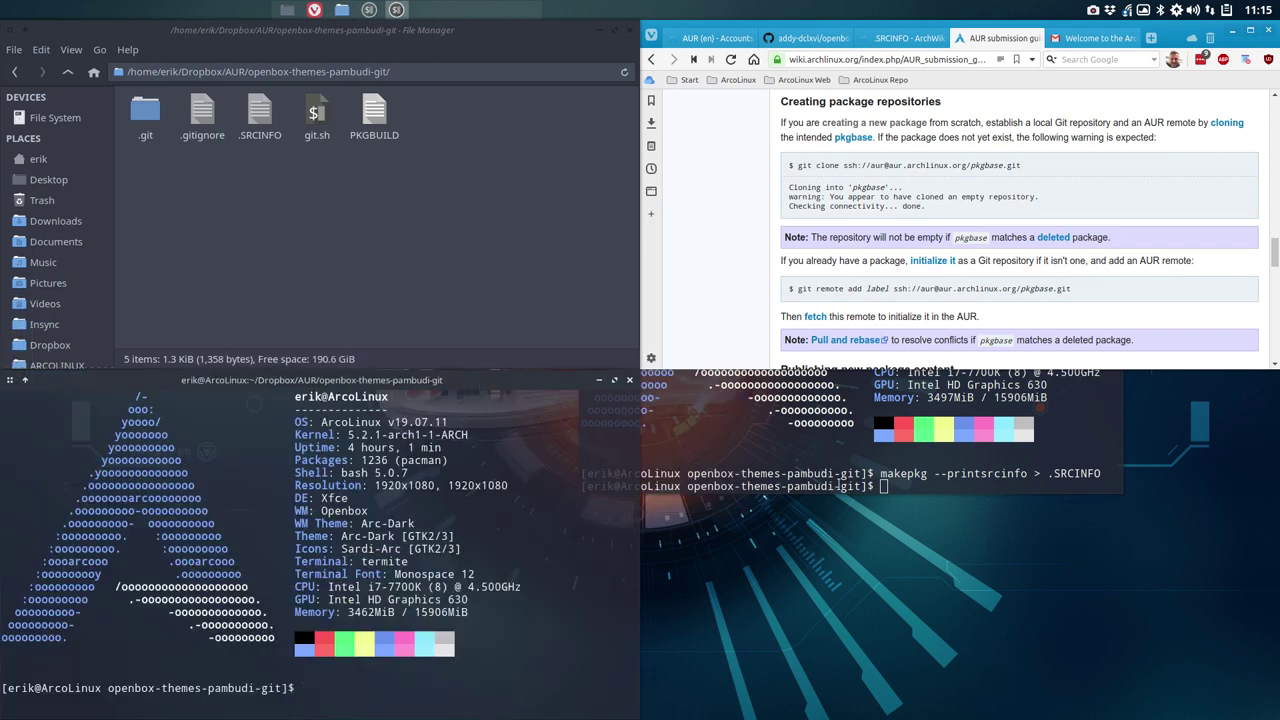
Step: Close the right-hand terminal and open the folder's PKGBUILD in Sublime Text
{"action": "left_click", "coordinate": [839, 487]}
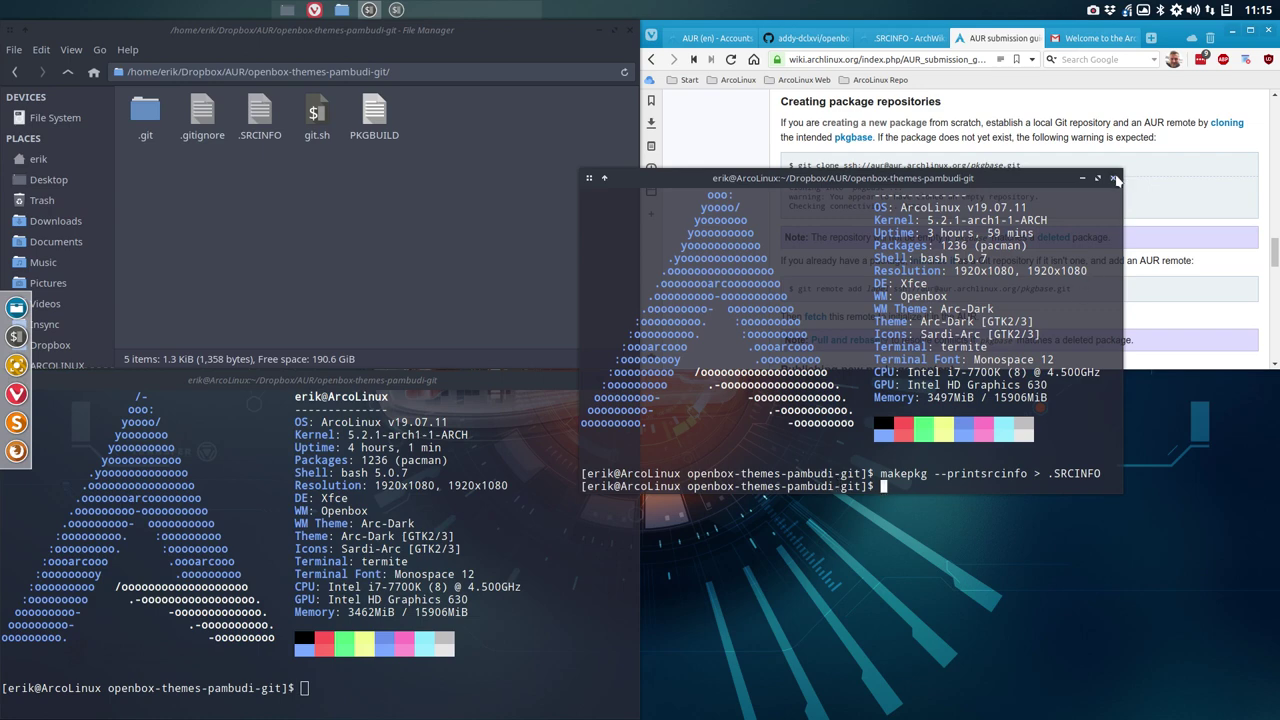
{"action": "left_click", "coordinate": [1113, 177]}
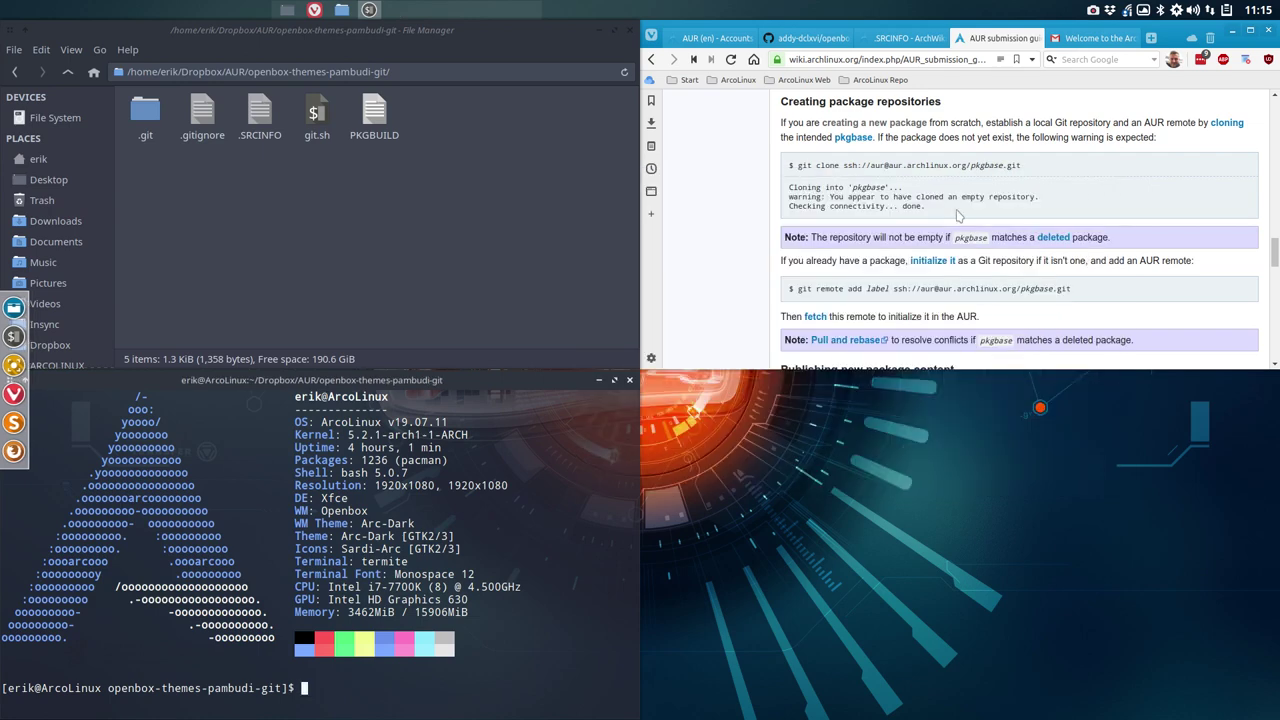
{"action": "left_click", "coordinate": [376, 145]}
{"action": "key", "text": "Return"}
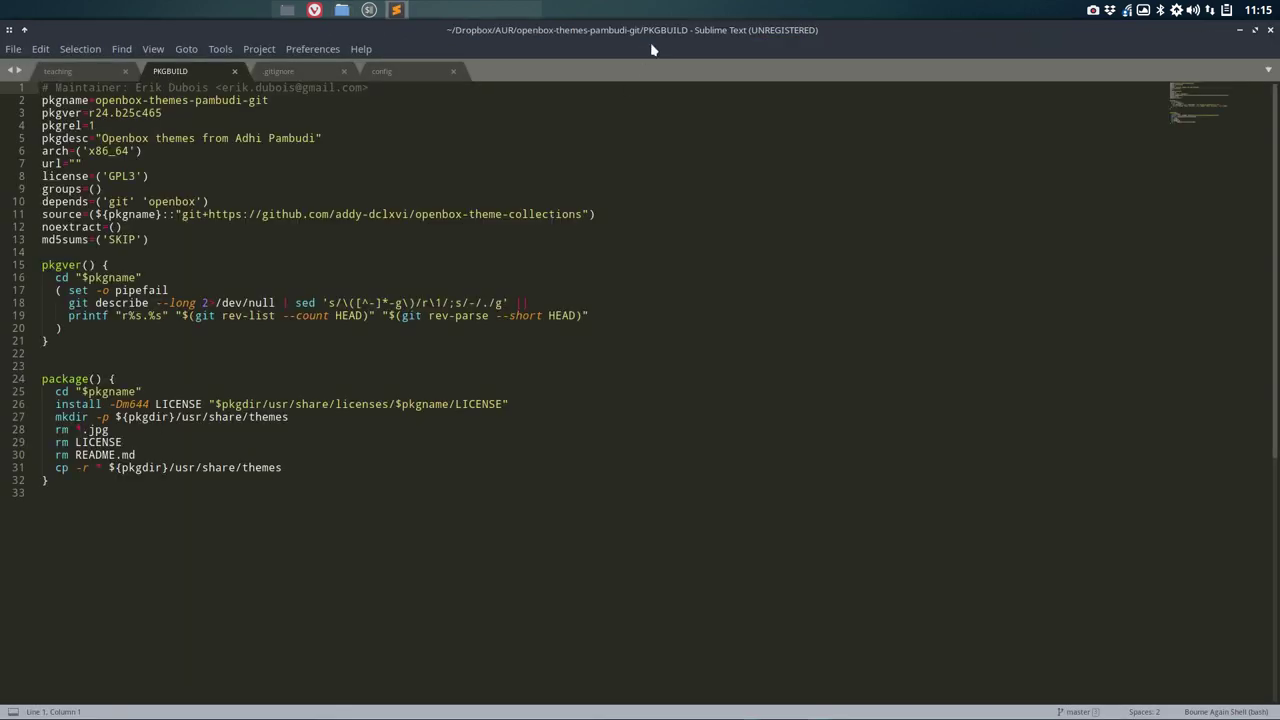
Step: Tile Sublime bottom-right and check the package folder contents and path with ls and pwd
{"action": "double_click", "coordinate": [652, 40]}
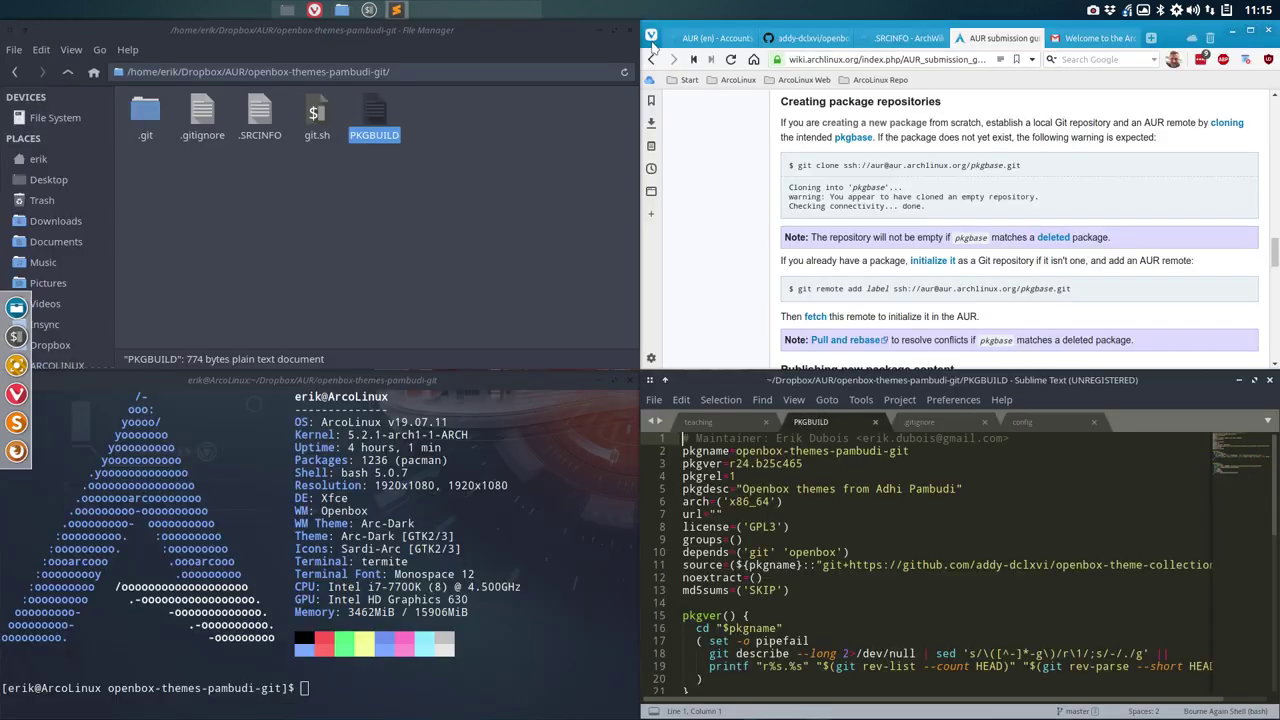
{"action": "left_click", "coordinate": [339, 549]}
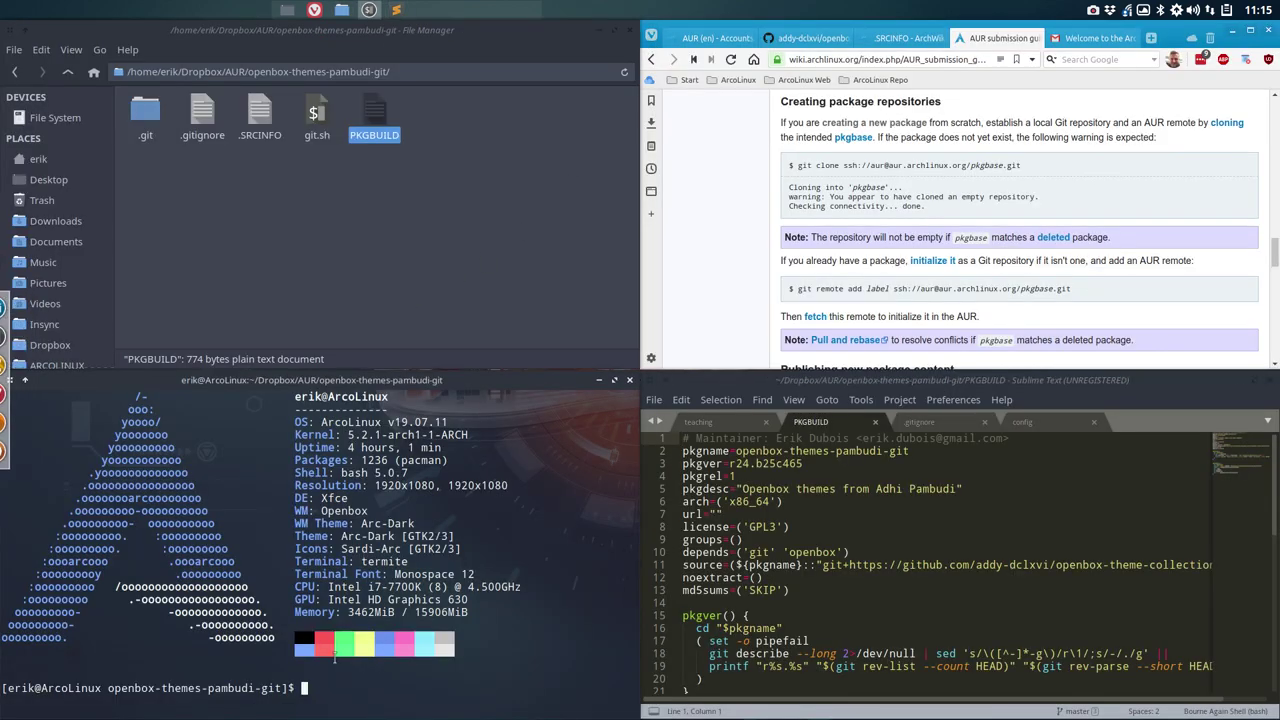
{"action": "type", "text": "ls"}
{"action": "key", "text": "Return"}
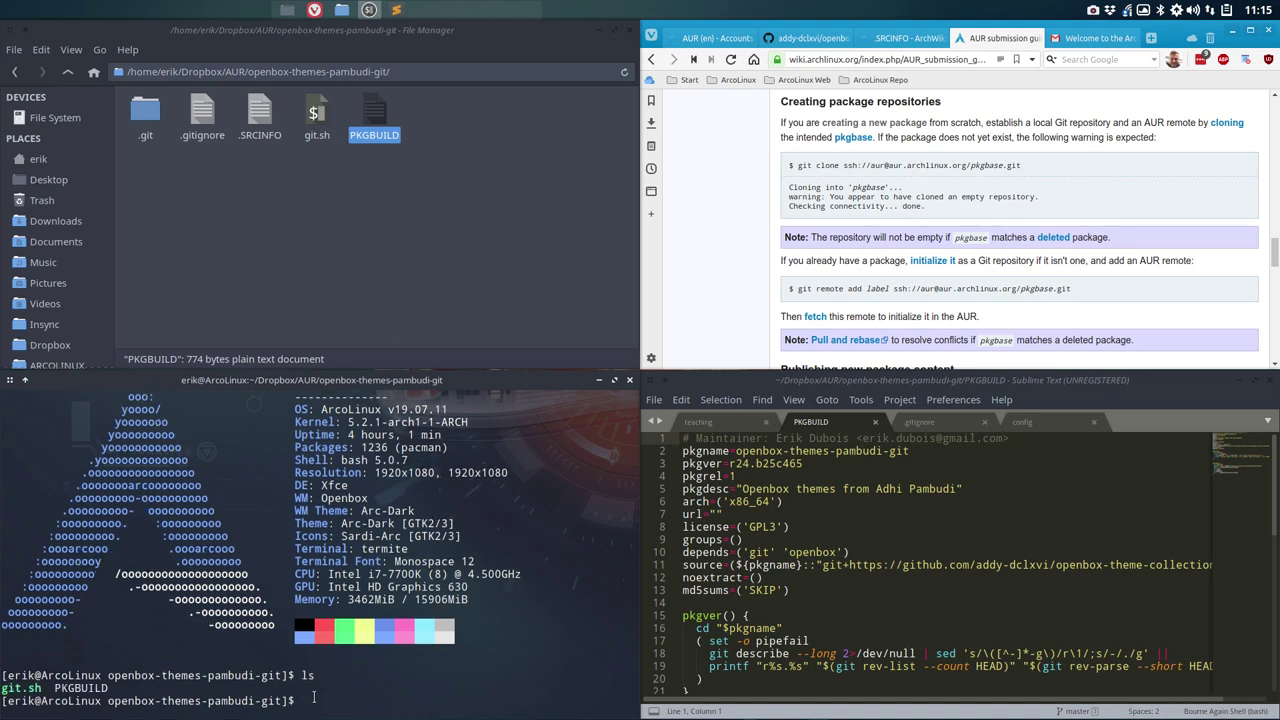
{"action": "type", "text": "pwd"}
{"action": "key", "text": "Return"}
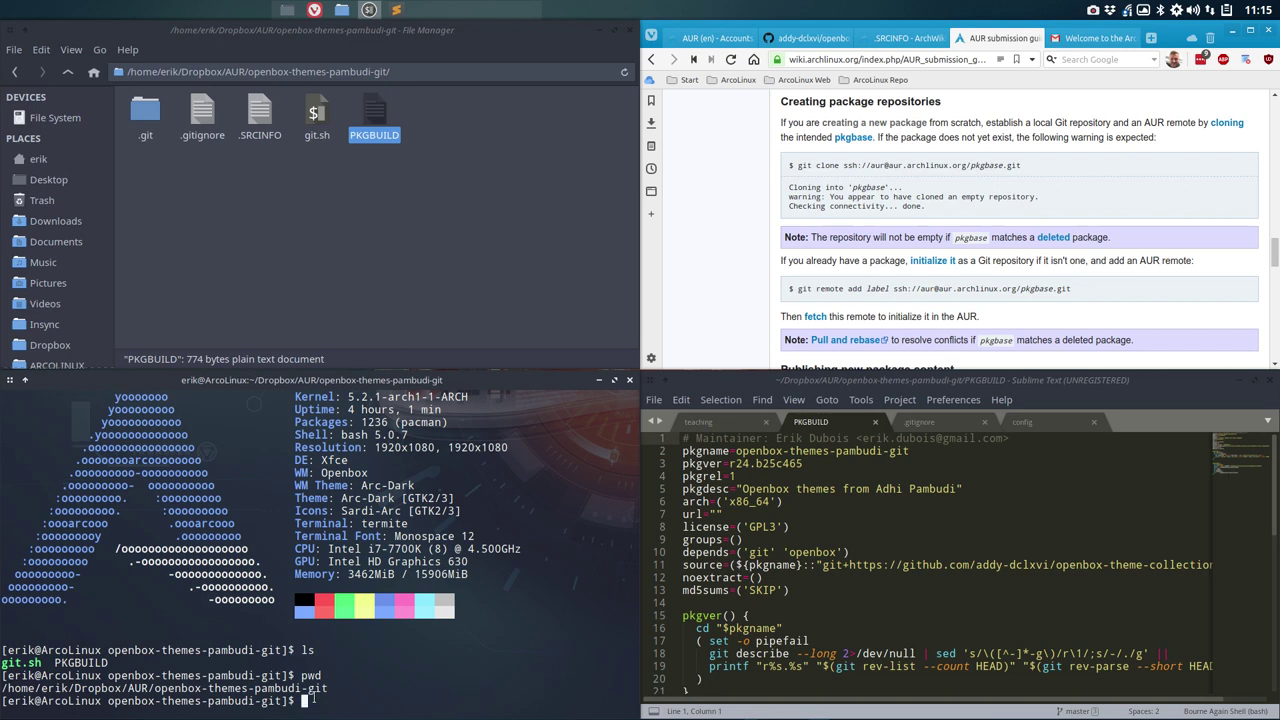
Step: Run ./git.sh with comment 'first time commit - release 24'; it fails for lack of git identity
{"action": "type", "text": "./git.sh"}
{"action": "key", "text": "Return"}
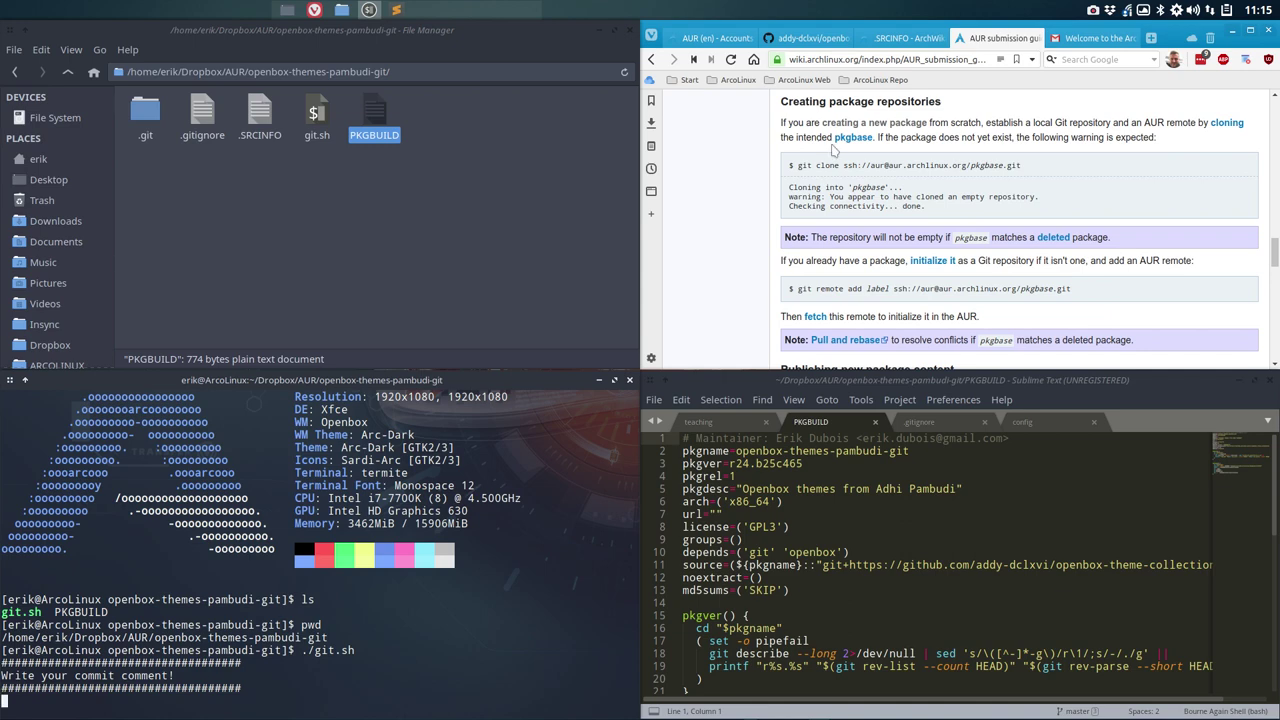
{"action": "left_click", "coordinate": [790, 40]}
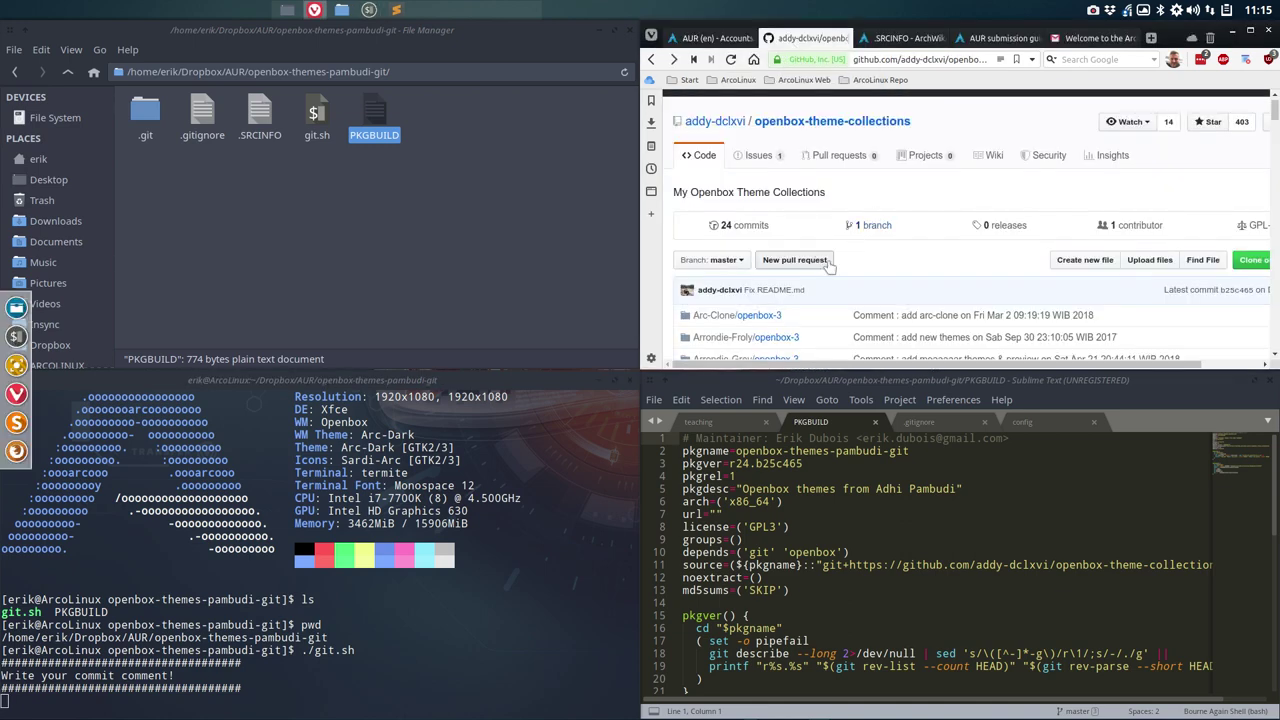
{"action": "left_click", "coordinate": [363, 671]}
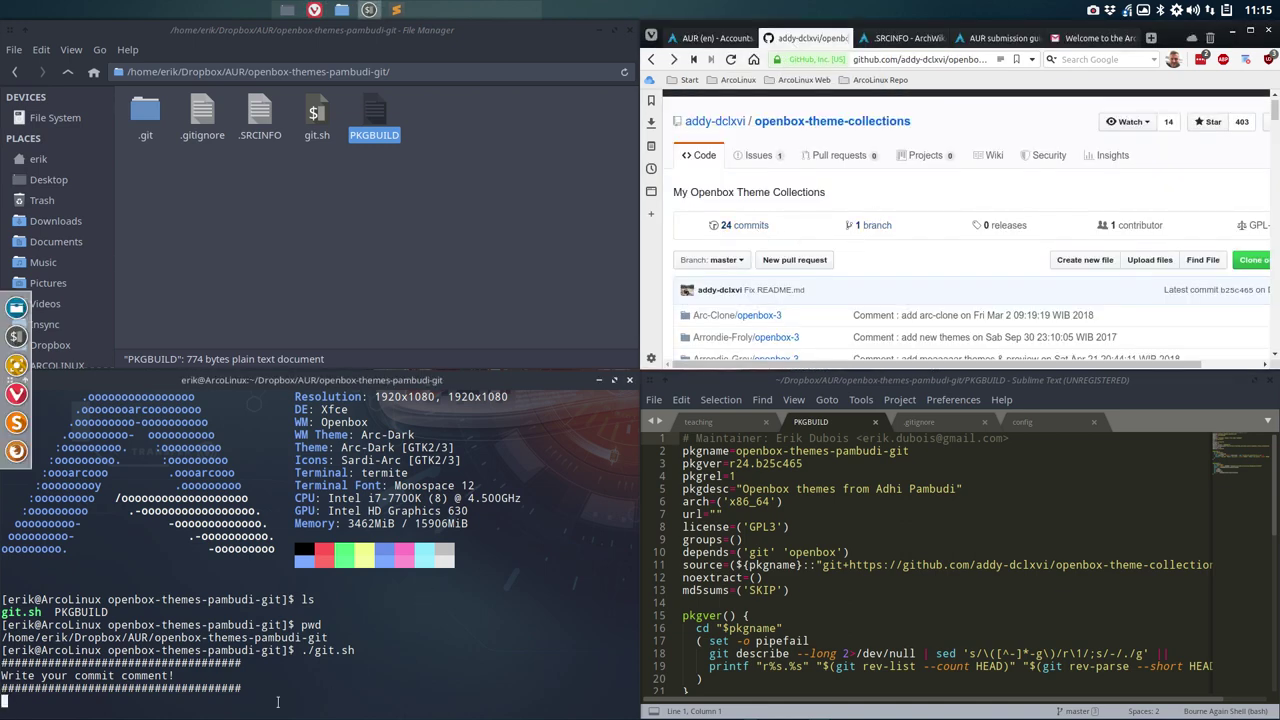
{"action": "type", "text": "first "}
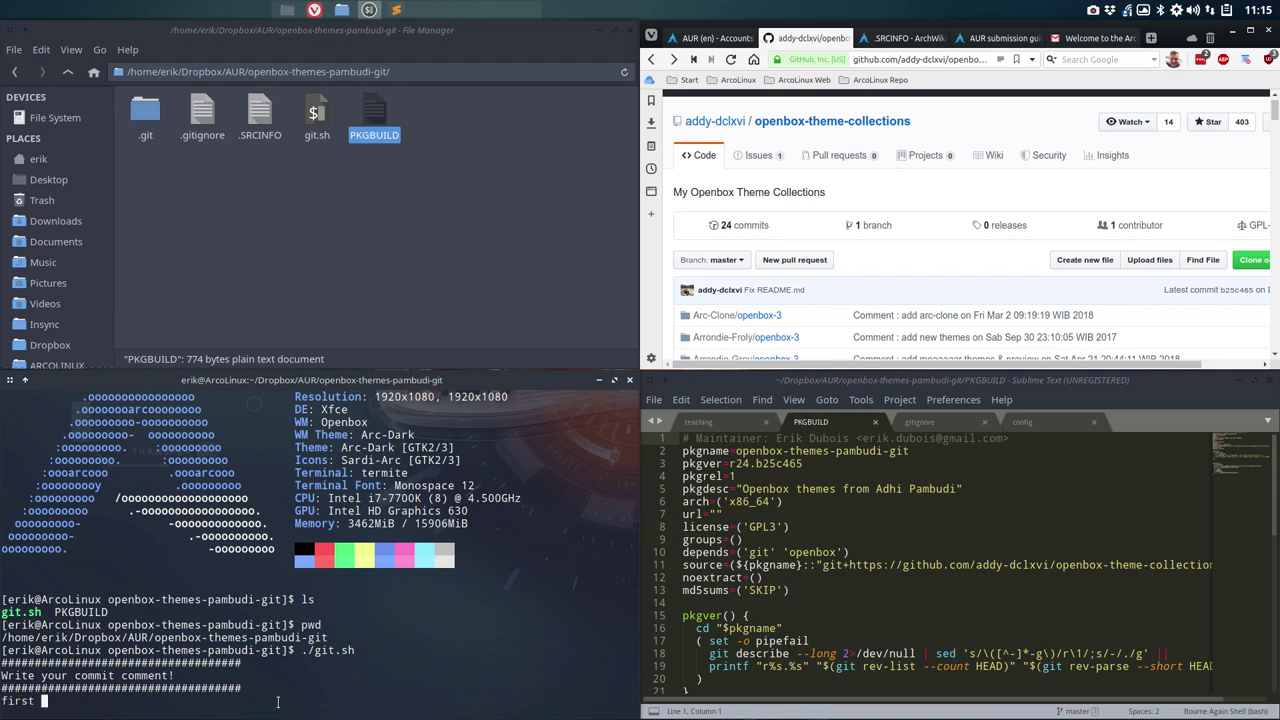
{"action": "type", "text": "time commit - release 24"}
{"action": "key", "text": "Return"}
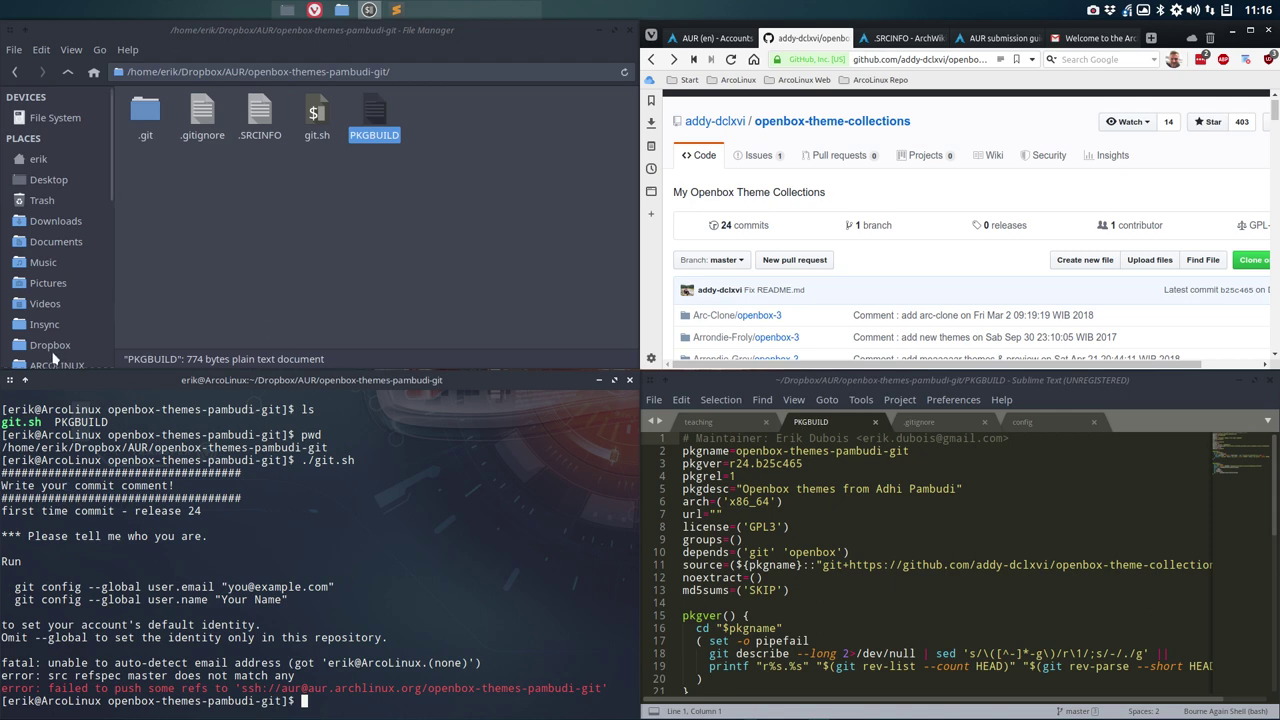
{"action": "scroll", "coordinate": [53, 350], "scroll_direction": "down", "scroll_amount": 3}
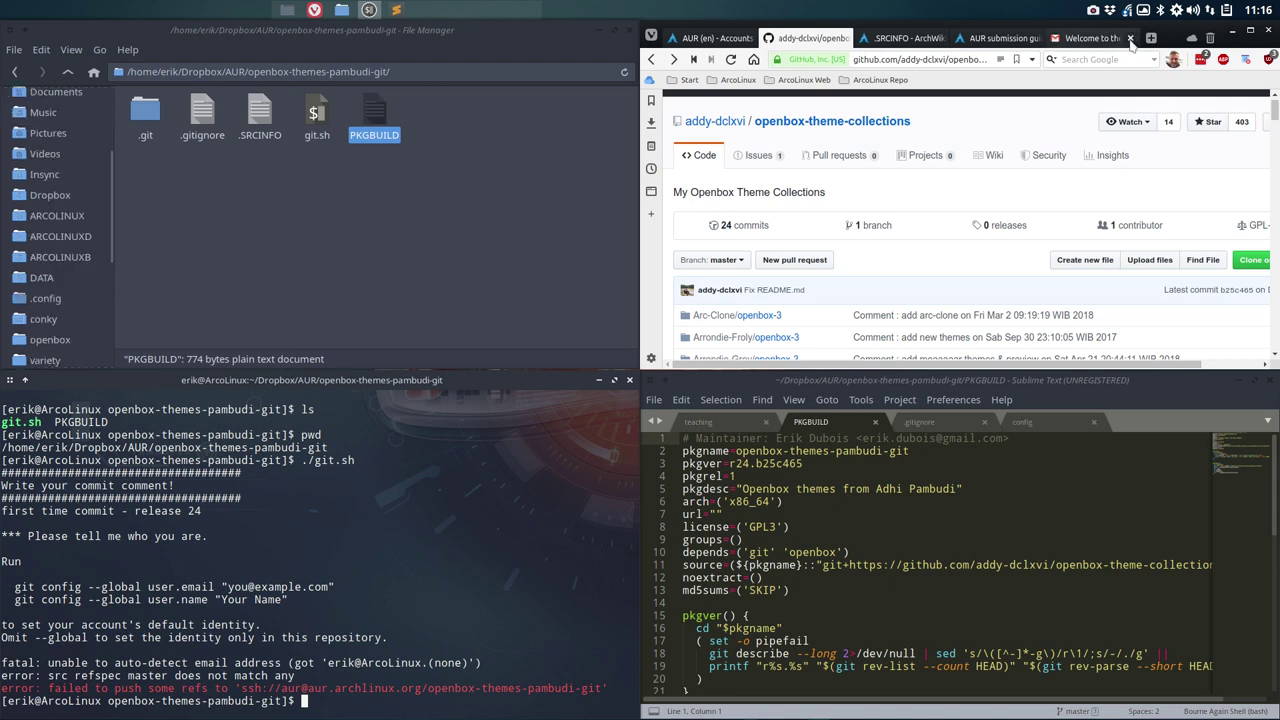
Step: Maximize the browser and search 'github arcolinux' to reach the arcolinux GitHub organization
{"action": "left_click", "coordinate": [1097, 40]}
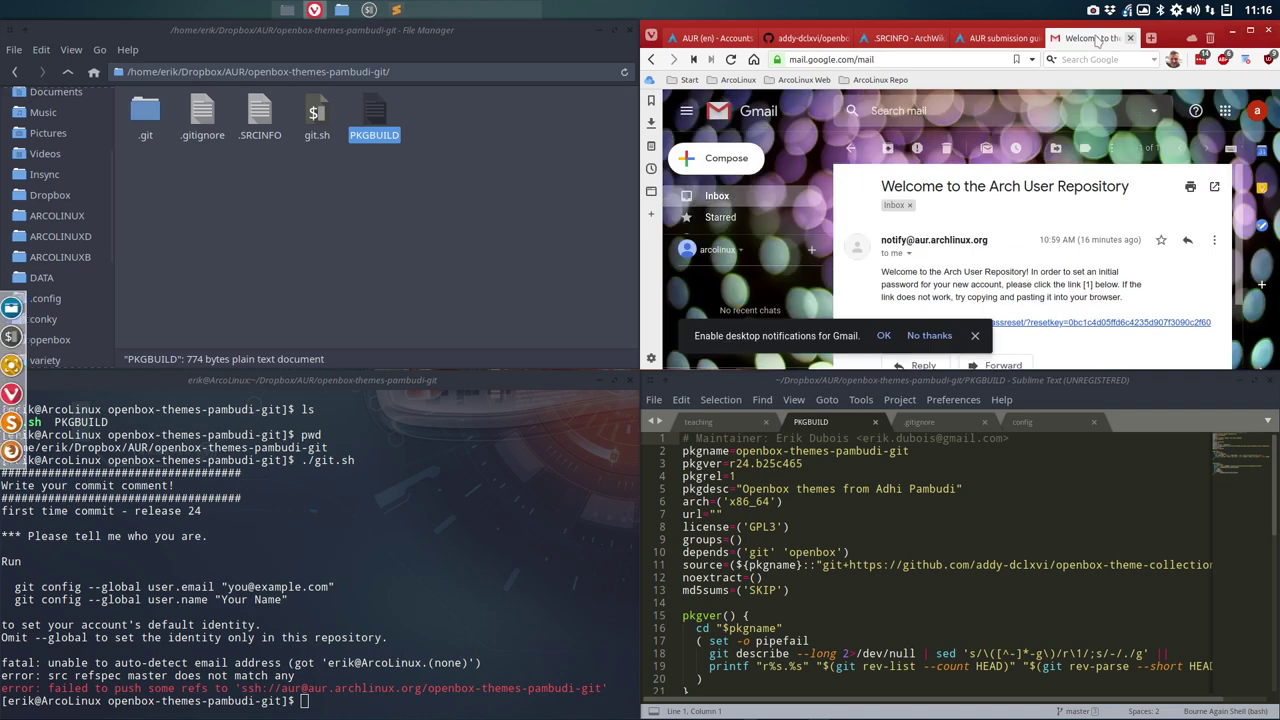
{"action": "left_click", "coordinate": [1249, 31]}
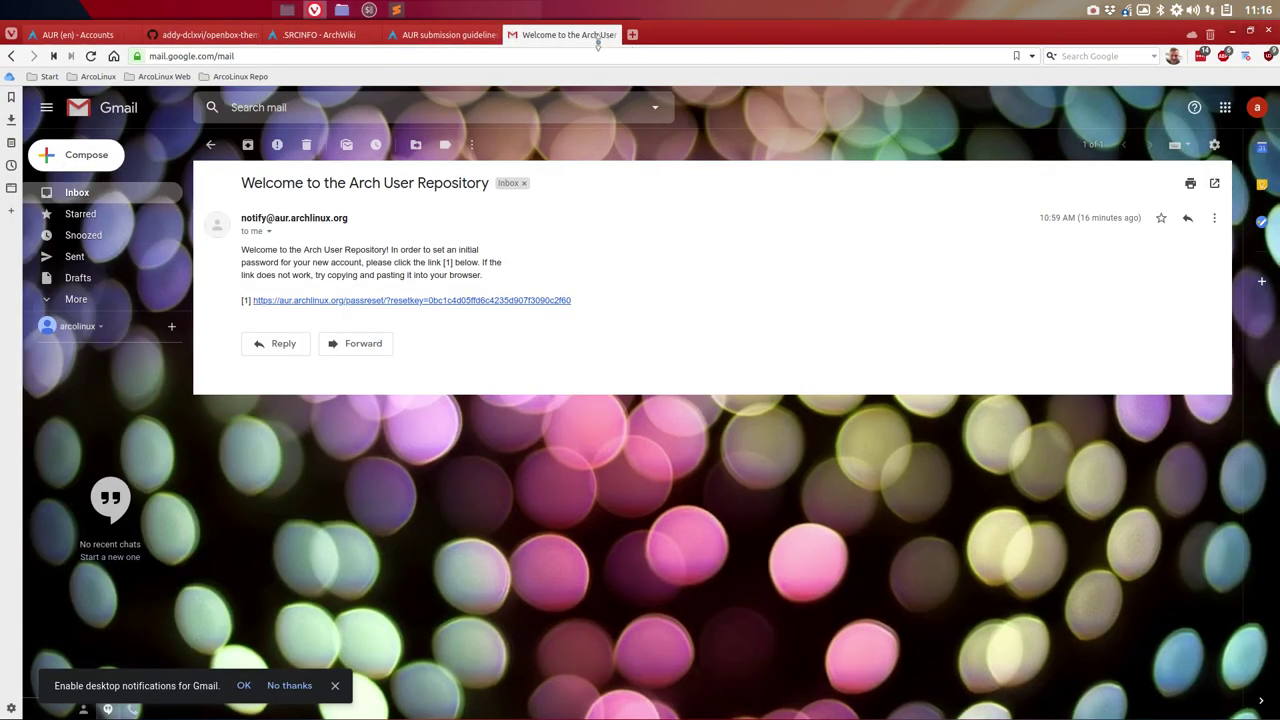
{"action": "left_click", "coordinate": [632, 34]}
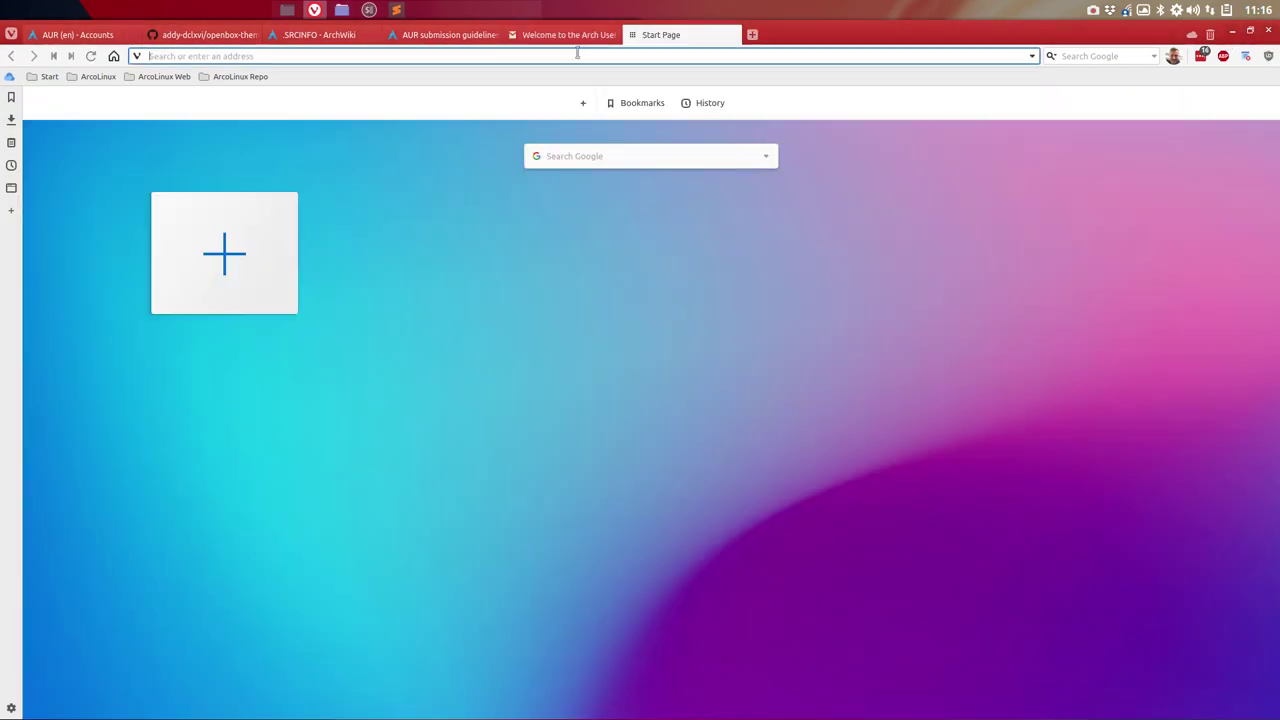
{"action": "type", "text": "github"}
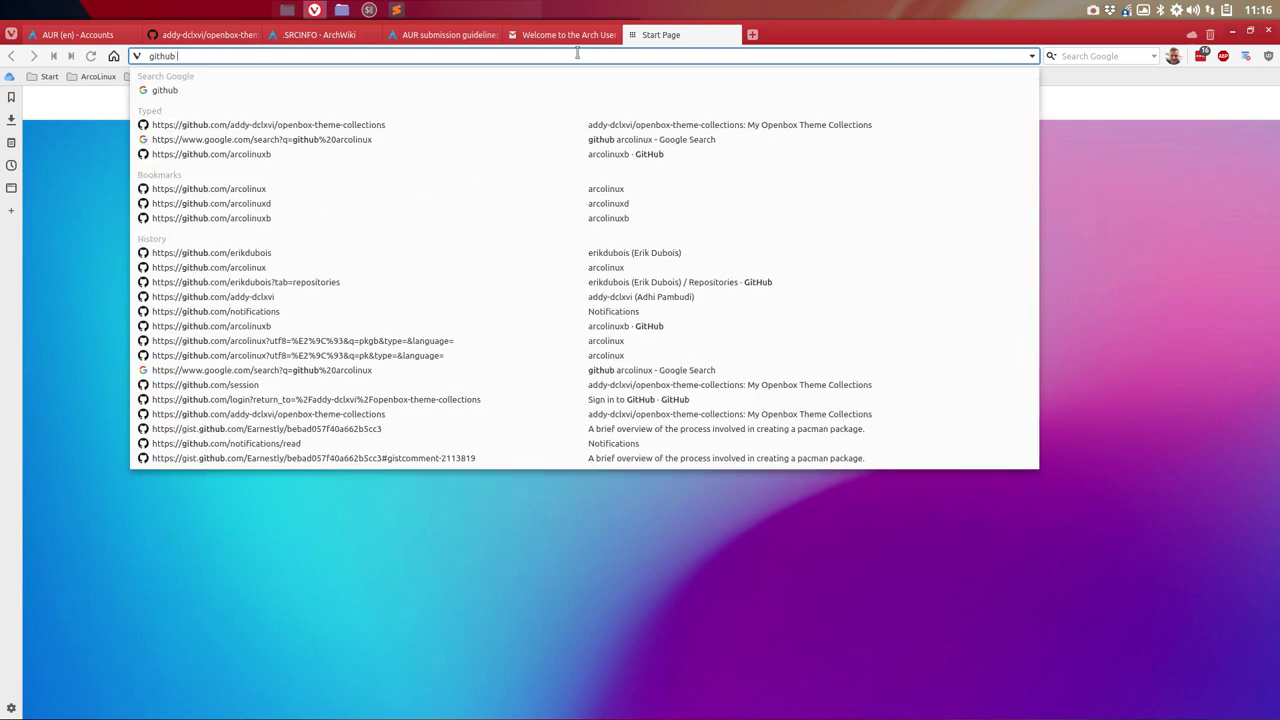
{"action": "type", "text": " arcolinux"}
{"action": "key", "text": "Return"}
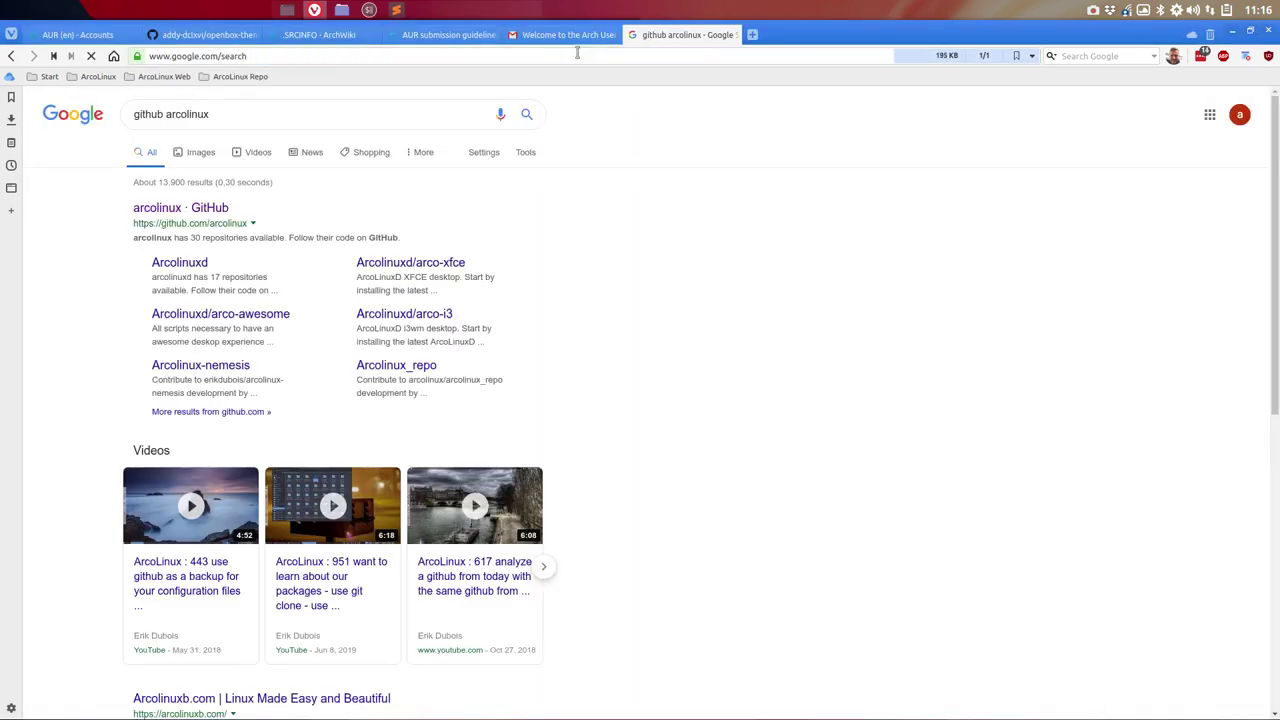
{"action": "left_click", "coordinate": [215, 210]}
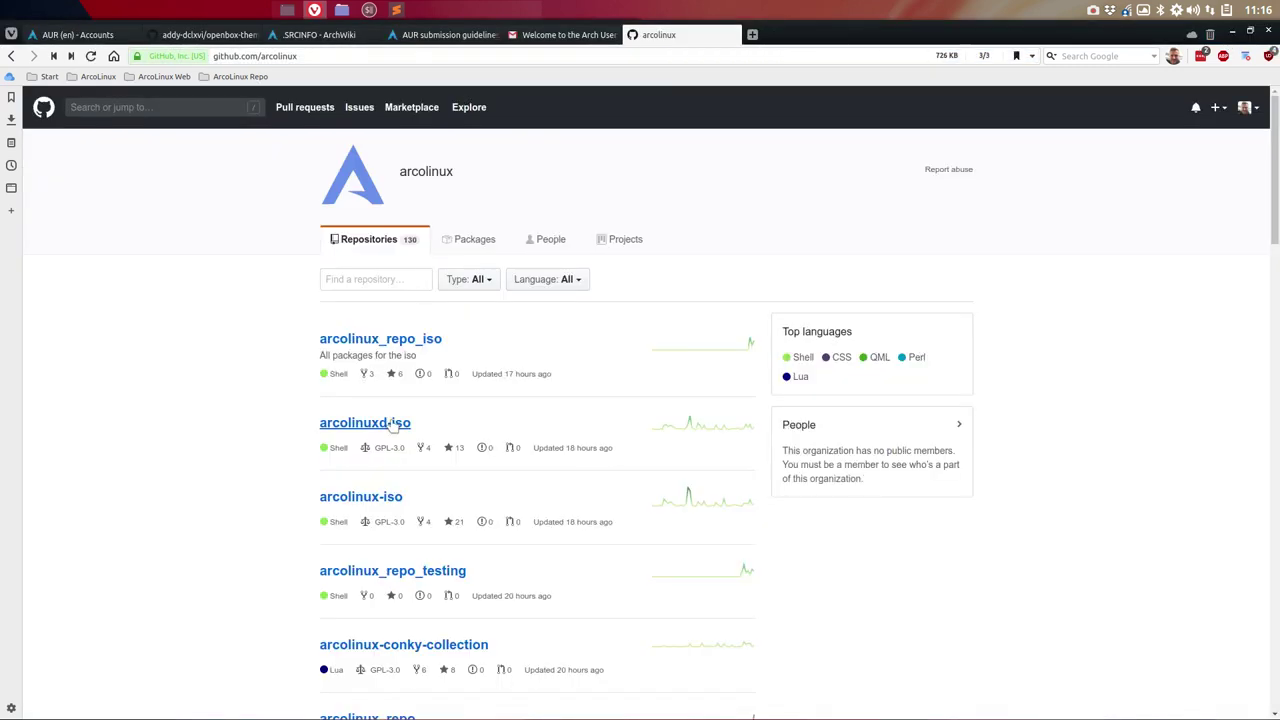
Step: Go to the arcolinux-pipemenus repository and view setup-git-v1.sh as raw text
{"action": "left_click", "coordinate": [400, 424]}
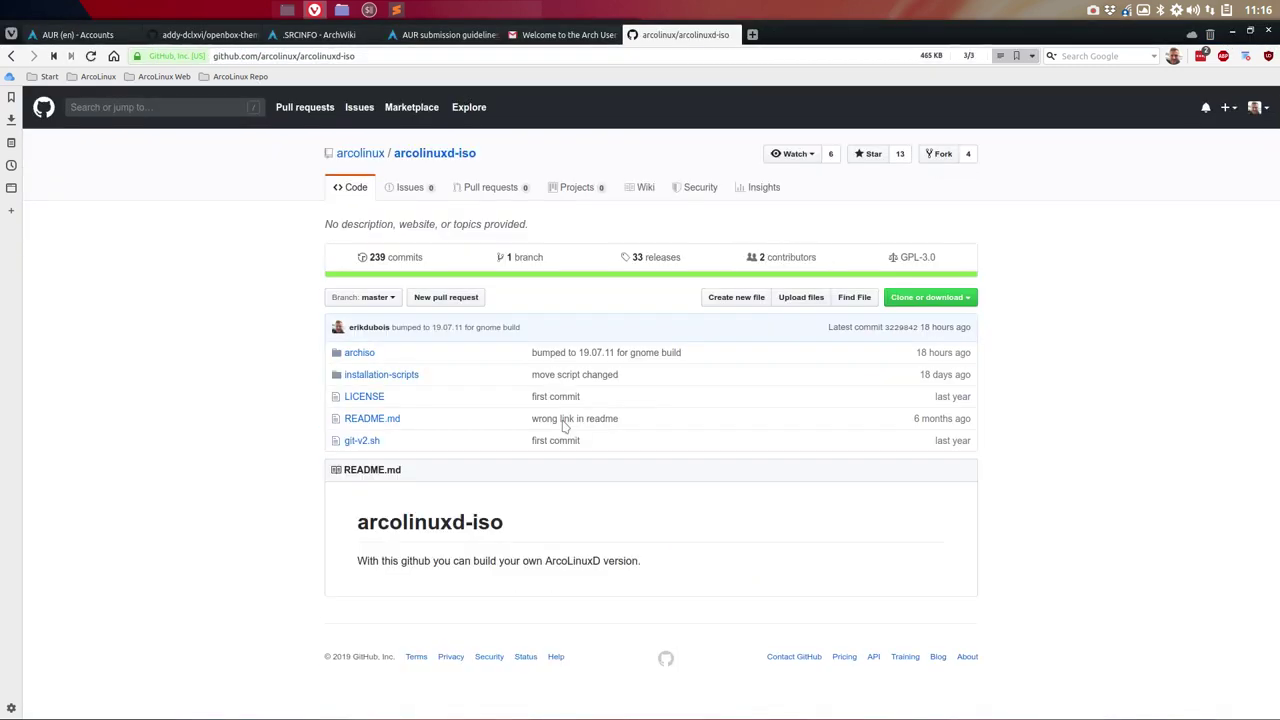
{"action": "left_click", "coordinate": [11, 56]}
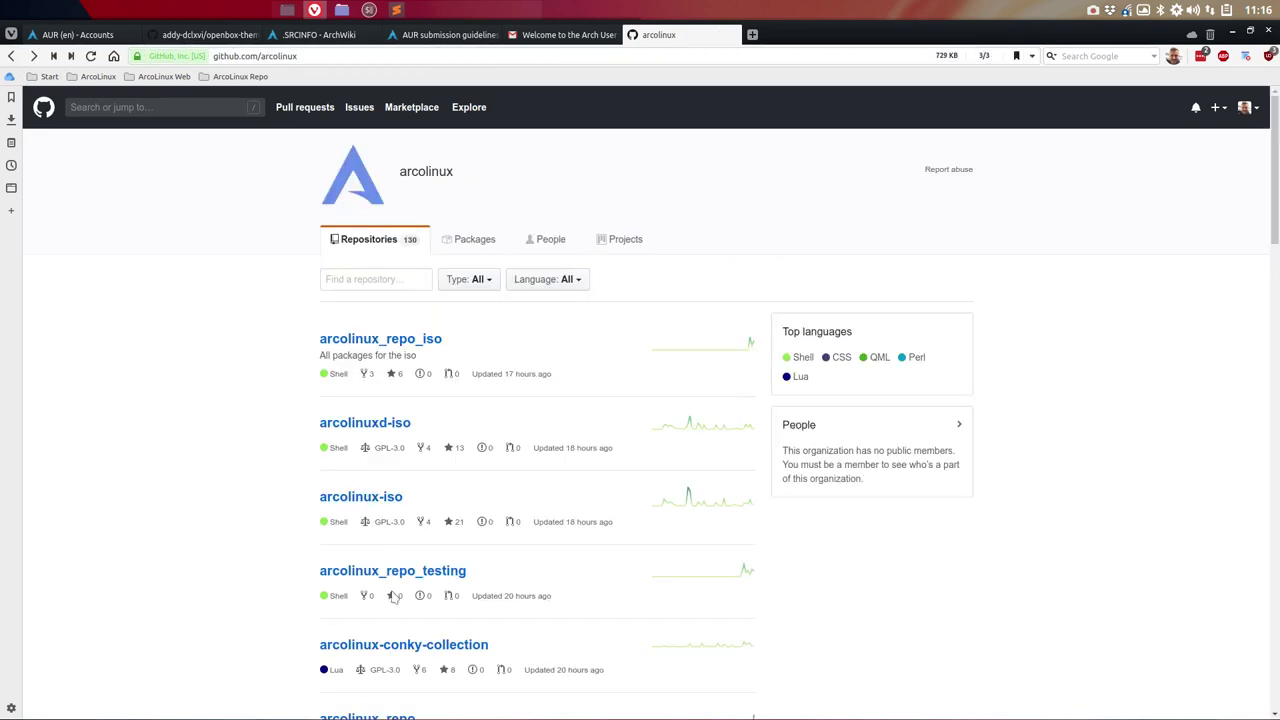
{"action": "scroll", "coordinate": [194, 419], "scroll_direction": "down", "scroll_amount": 1}
{"action": "scroll", "coordinate": [194, 419], "scroll_direction": "down", "scroll_amount": 4}
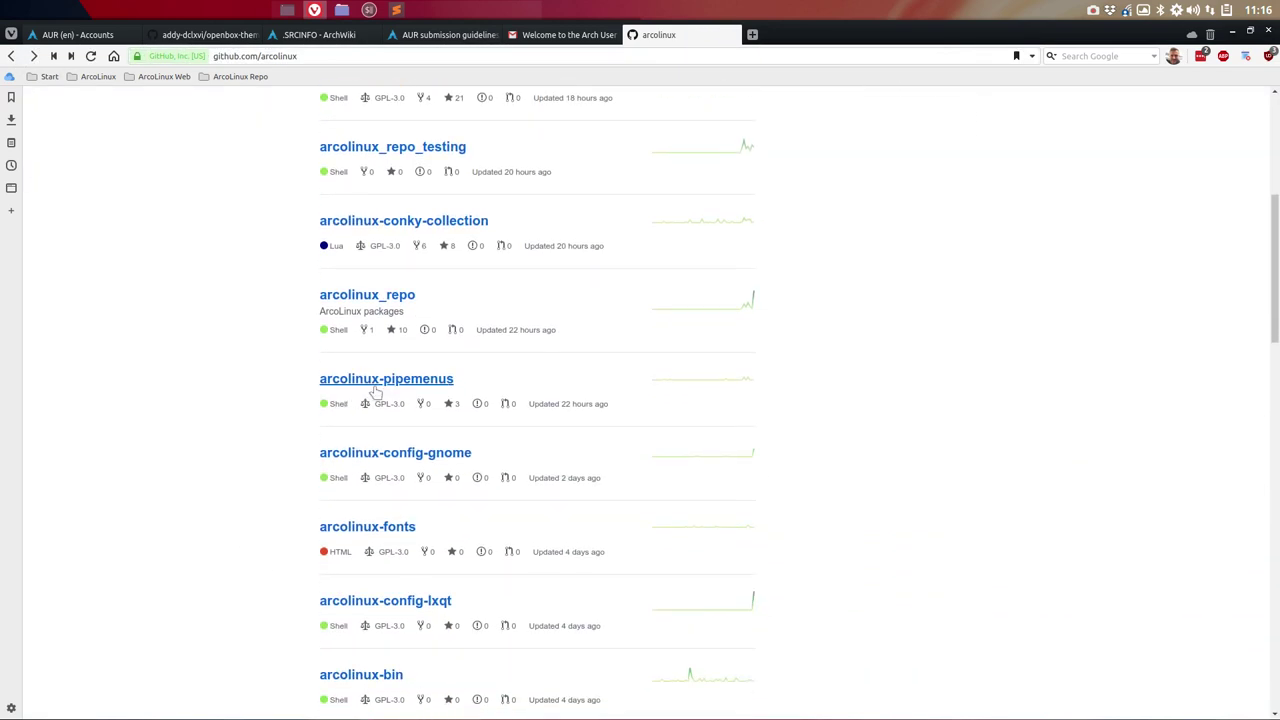
{"action": "left_click", "coordinate": [389, 384]}
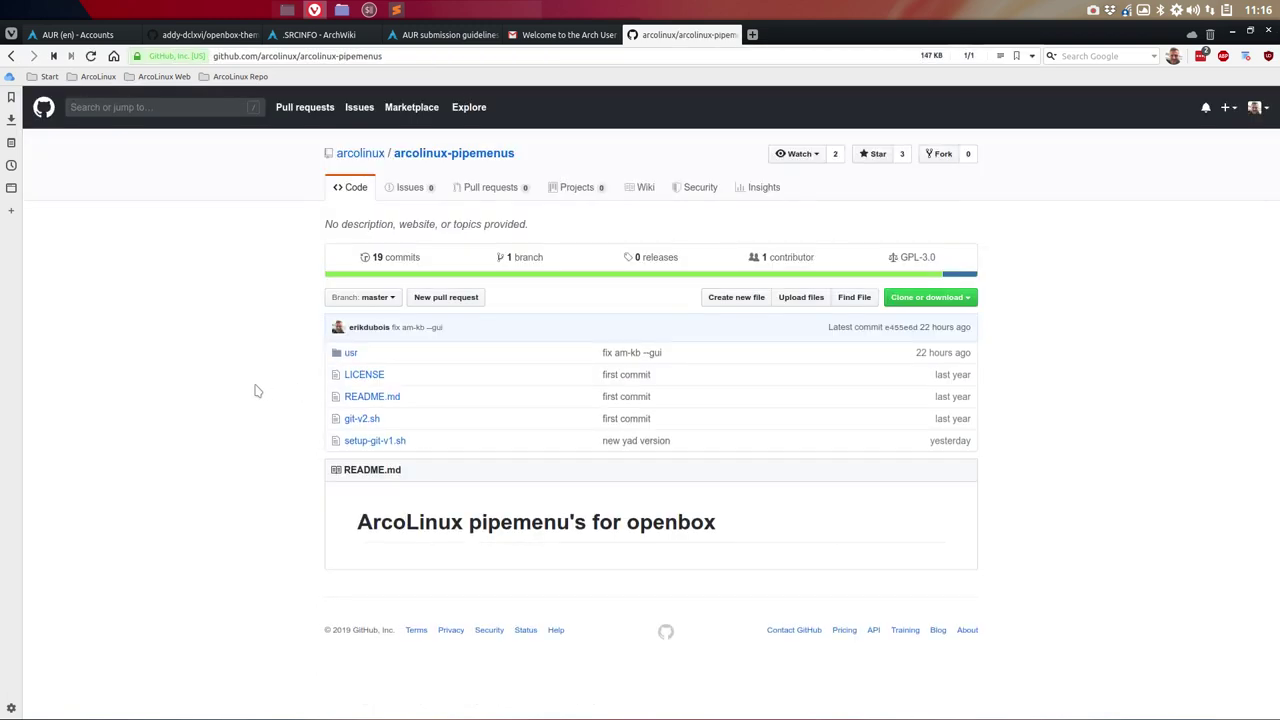
{"action": "left_click", "coordinate": [385, 445]}
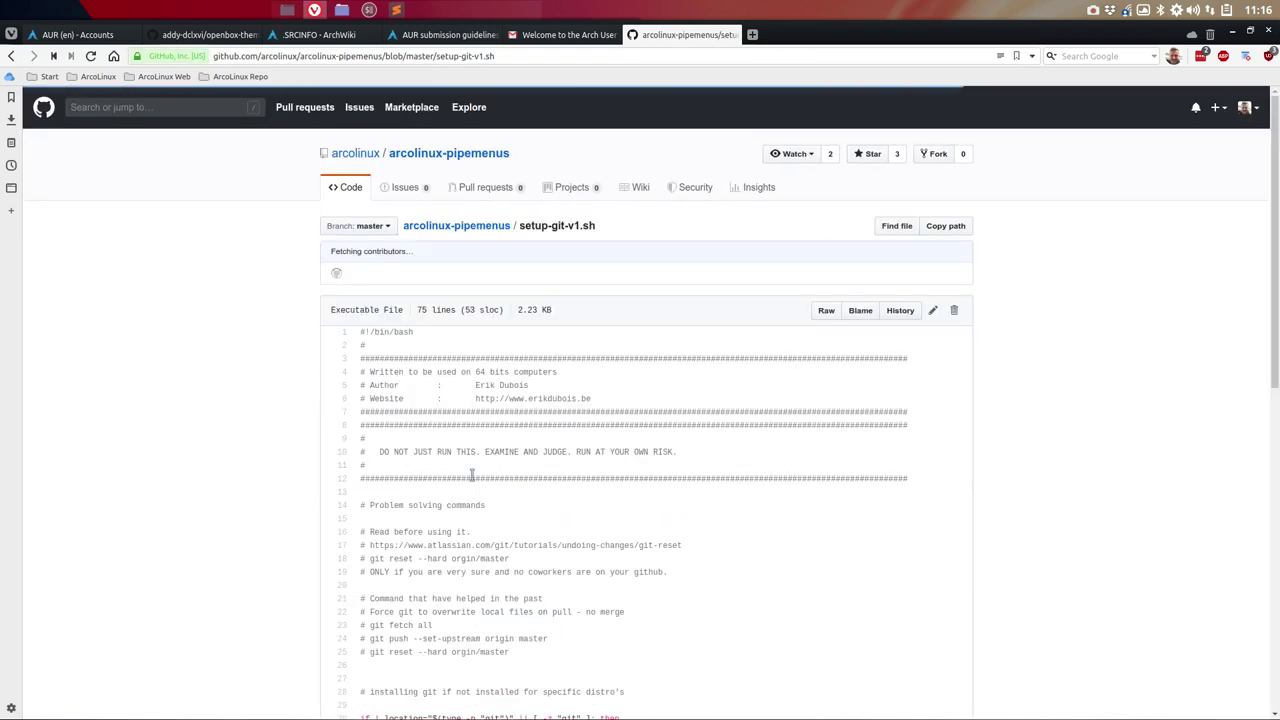
{"action": "left_click", "coordinate": [822, 315]}
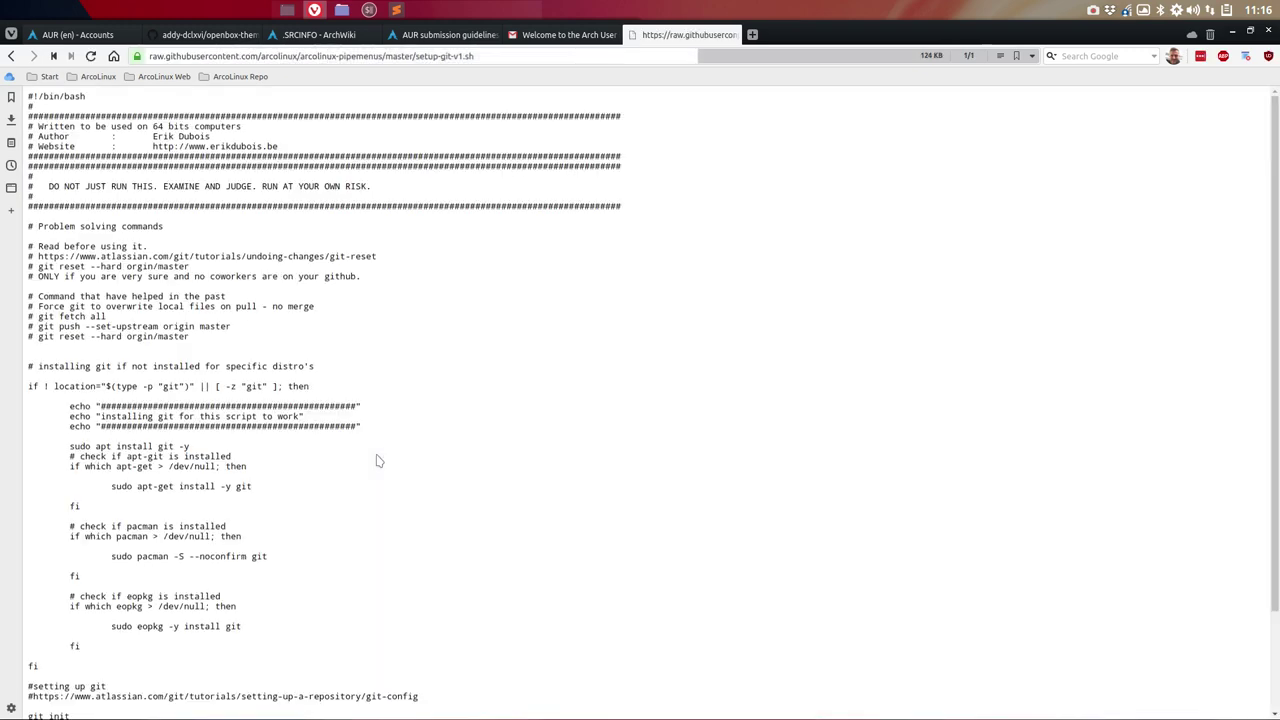
Step: Read the script's git config identity lines, then restore the browser to its tiled quarter
{"action": "scroll", "coordinate": [270, 461], "scroll_direction": "down", "scroll_amount": 3}
{"action": "scroll", "coordinate": [242, 652], "scroll_direction": "up", "scroll_amount": 1}
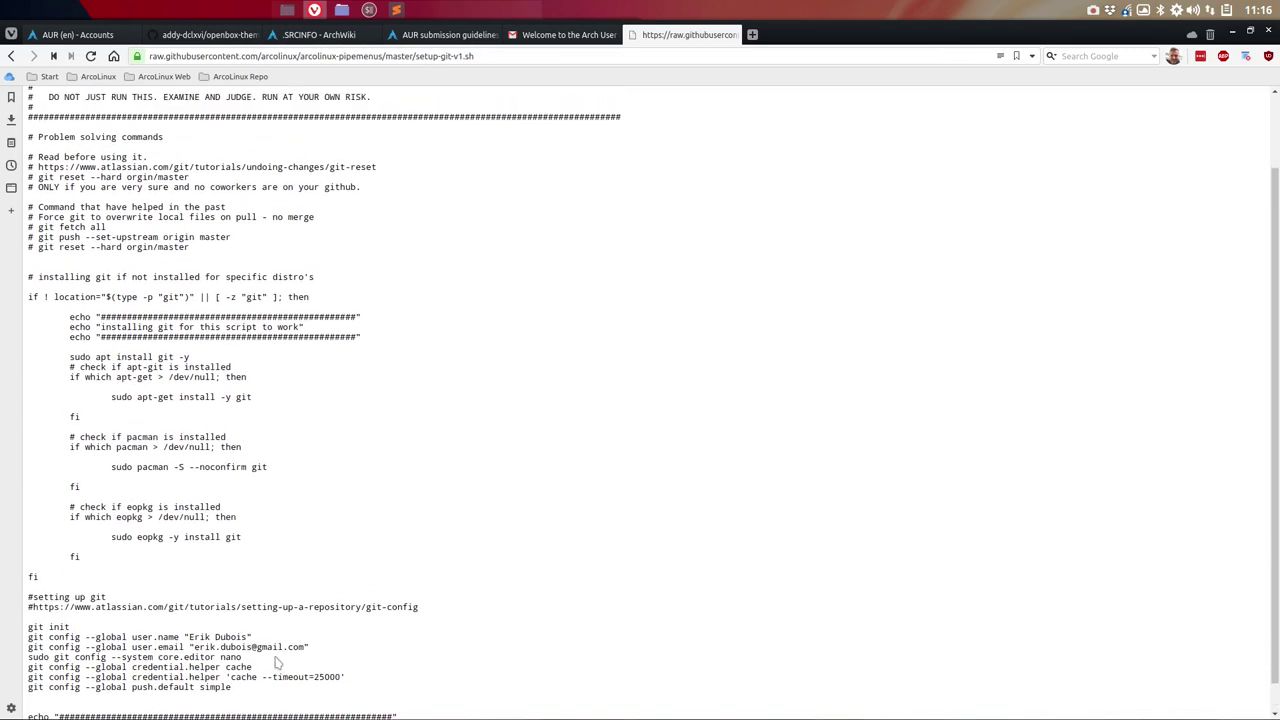
{"action": "scroll", "coordinate": [242, 652], "scroll_direction": "down", "scroll_amount": 1}
{"action": "left_click_drag", "start_coordinate": [232, 656], "coordinate": [28, 600]}
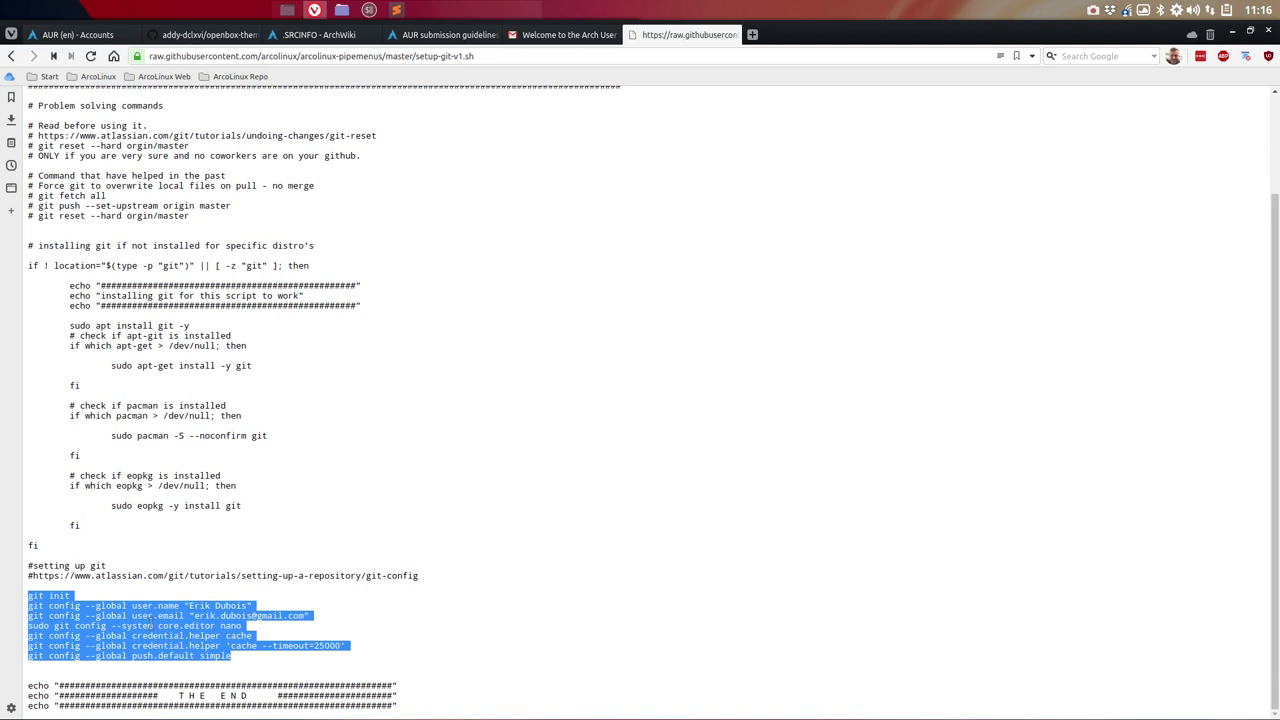
{"action": "double_click", "coordinate": [233, 606]}
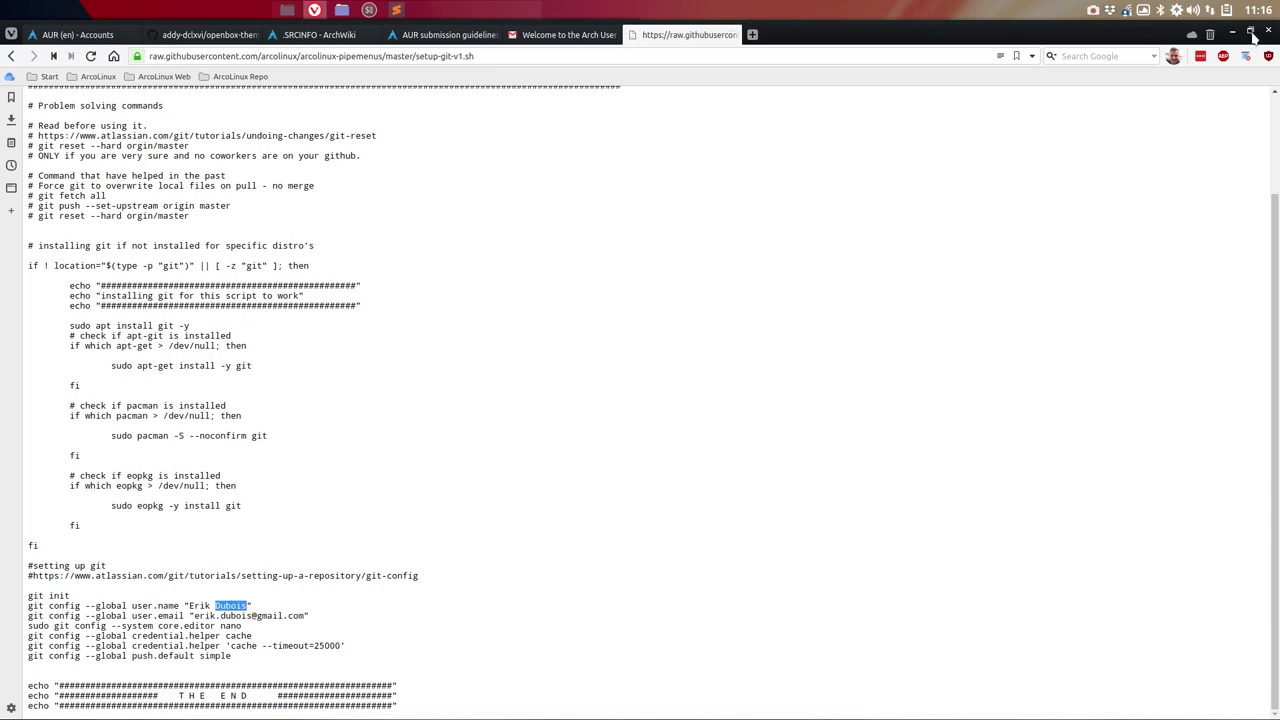
{"action": "left_click", "coordinate": [1250, 33]}
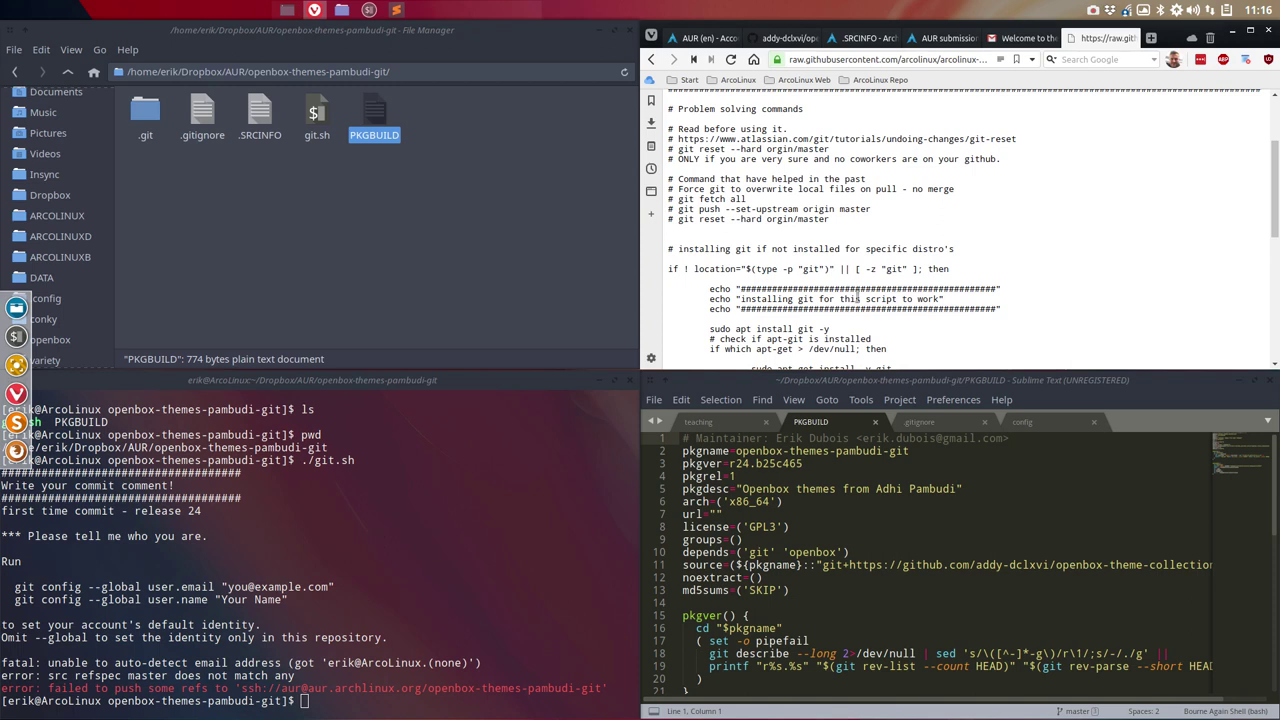
Step: Examine the raw script's nano editor setting and git init line
{"action": "scroll", "coordinate": [857, 298], "scroll_direction": "down", "scroll_amount": 10}
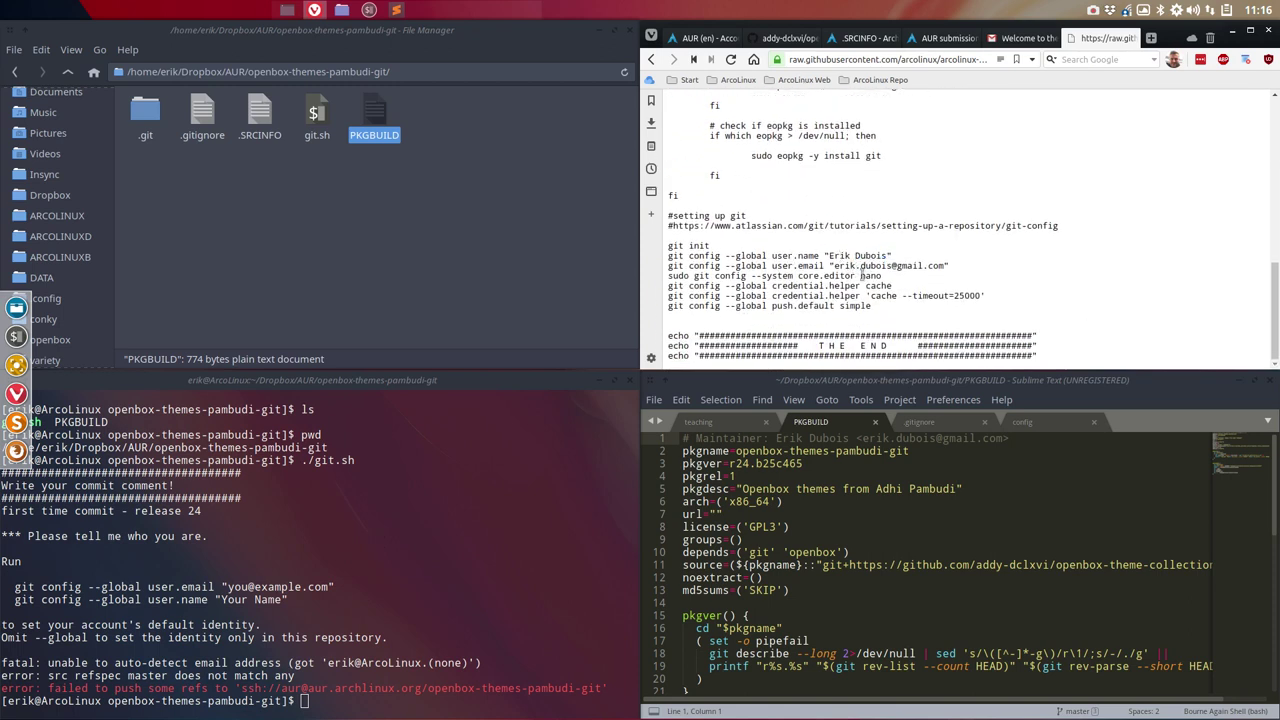
{"action": "double_click", "coordinate": [871, 276]}
{"action": "left_click", "coordinate": [874, 288]}
{"action": "left_click_drag", "start_coordinate": [713, 245], "coordinate": [673, 245]}
{"action": "left_click", "coordinate": [753, 270]}
Step: Go back to the arcolinux-pipemenus repository page and scroll to its file list
{"action": "left_click", "coordinate": [649, 60]}
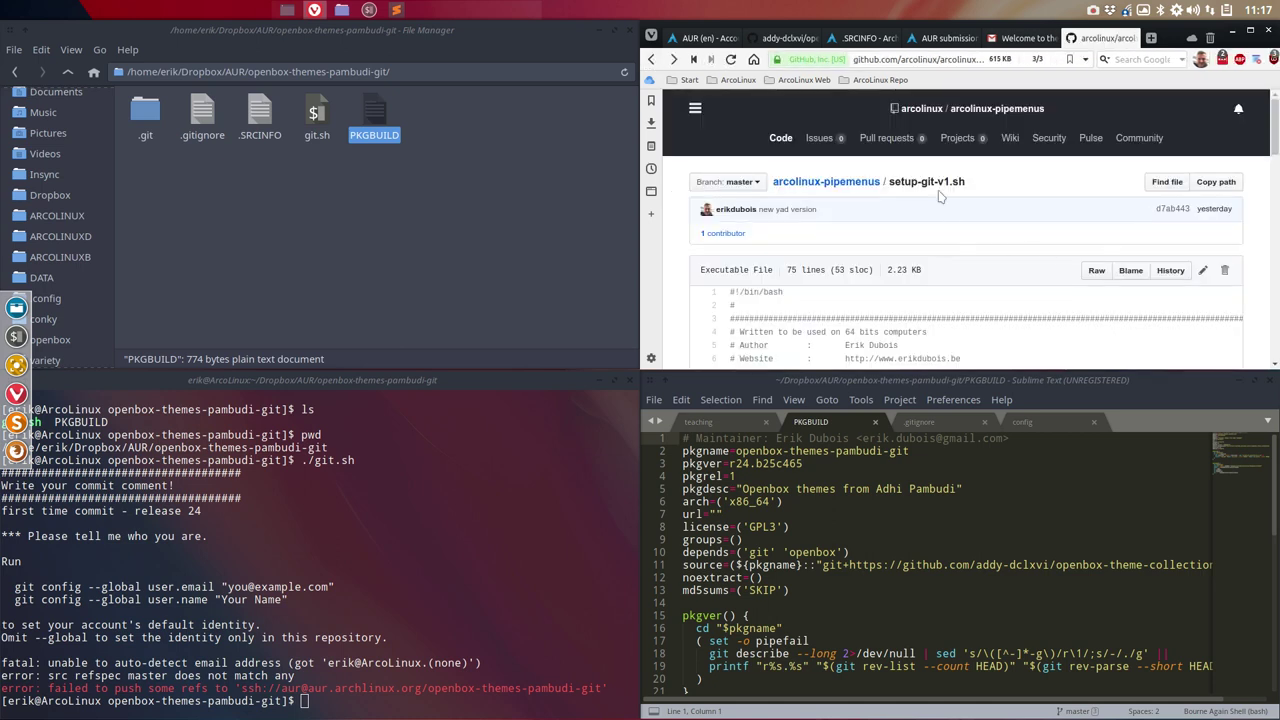
{"action": "left_click", "coordinate": [848, 187]}
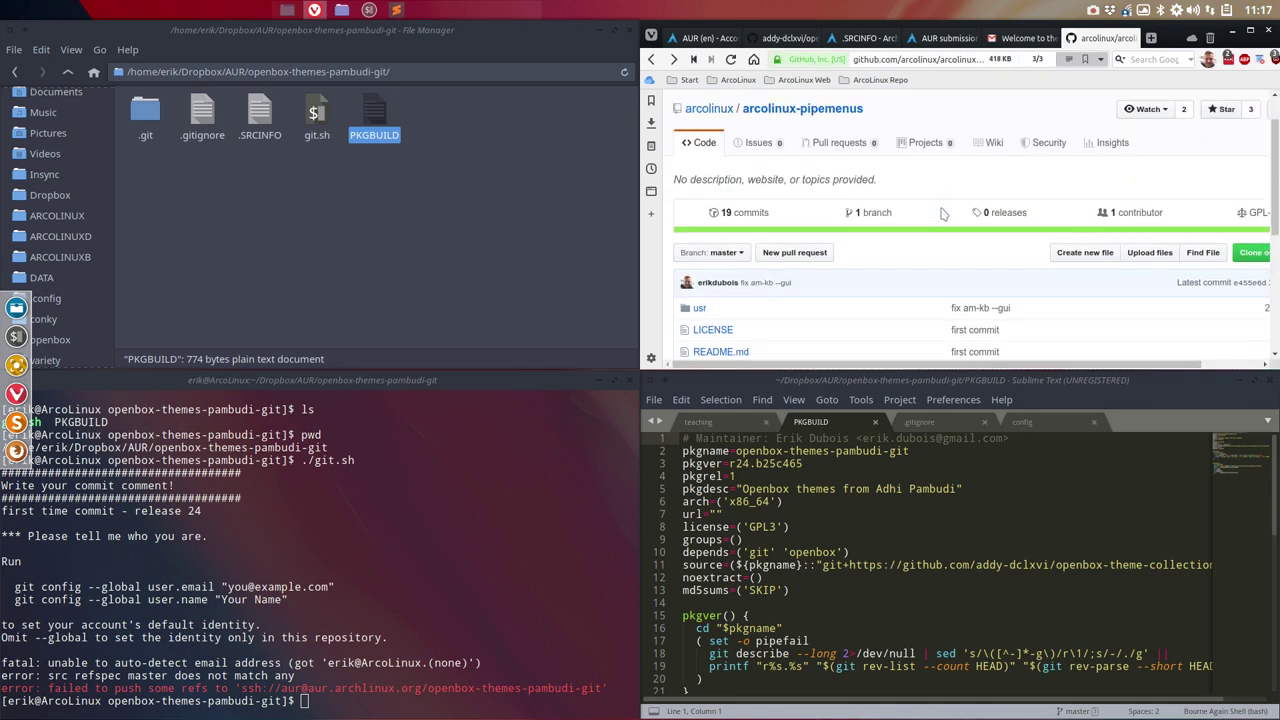
{"action": "scroll", "coordinate": [940, 212], "scroll_direction": "down", "scroll_amount": 3}
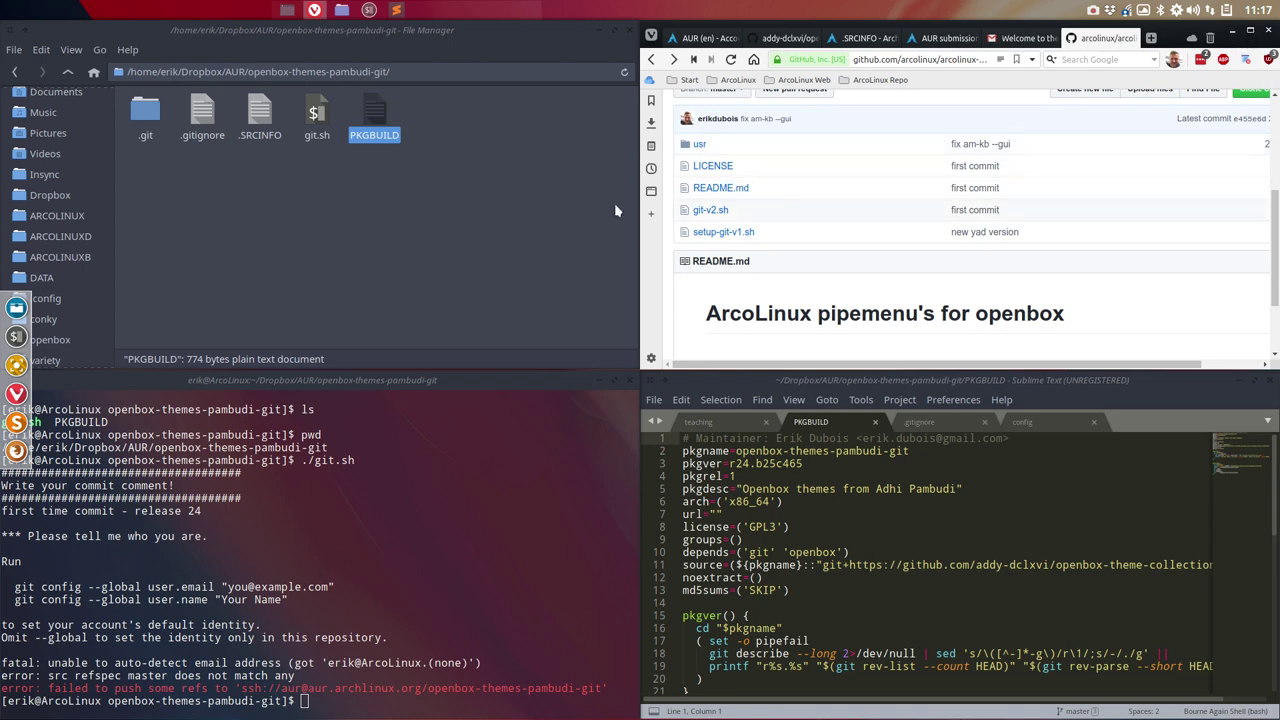
Step: Browse DATA and ARCOLINUX into arcolinux-applications and locate setup-git-v1.sh
{"action": "left_click", "coordinate": [72, 278]}
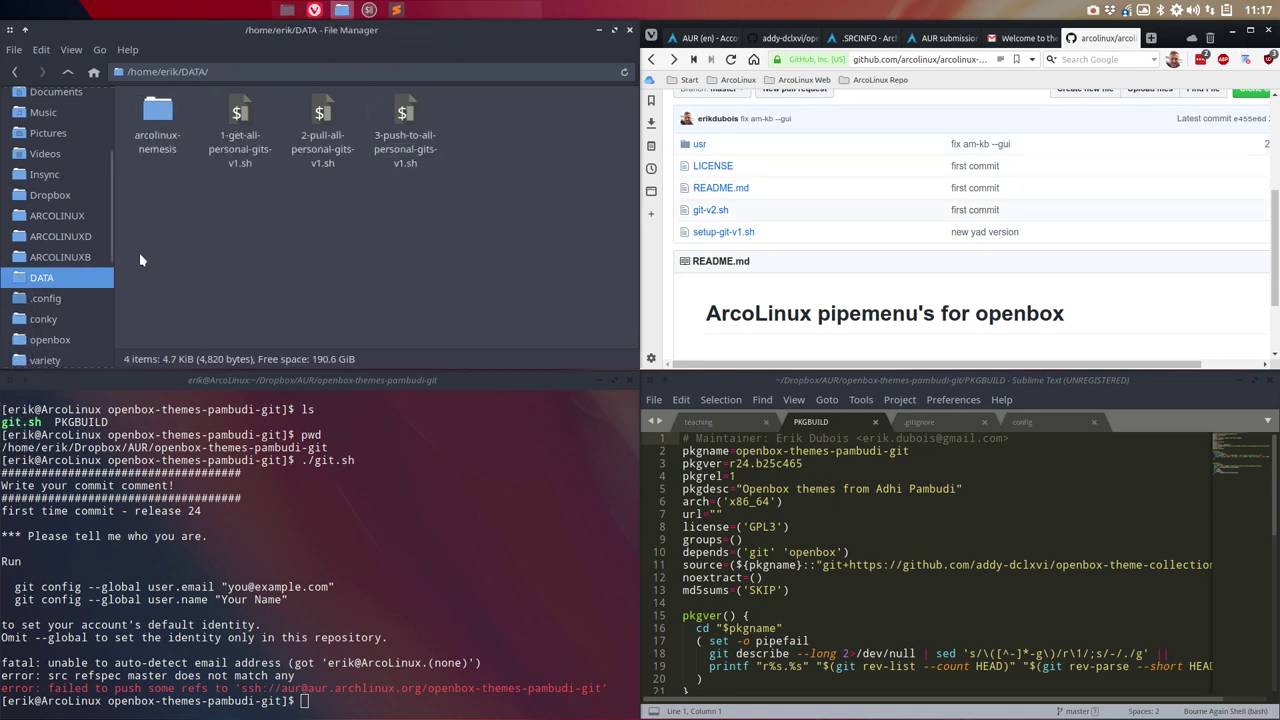
{"action": "left_click", "coordinate": [68, 217]}
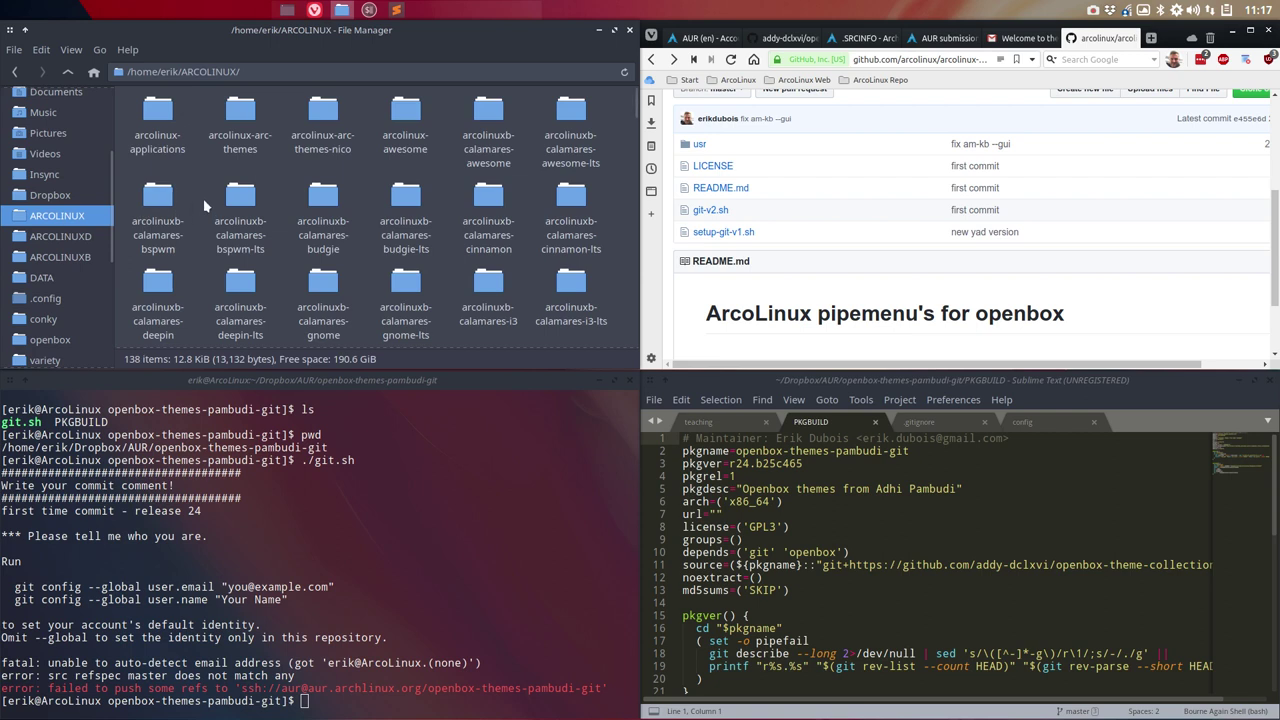
{"action": "double_click", "coordinate": [157, 110]}
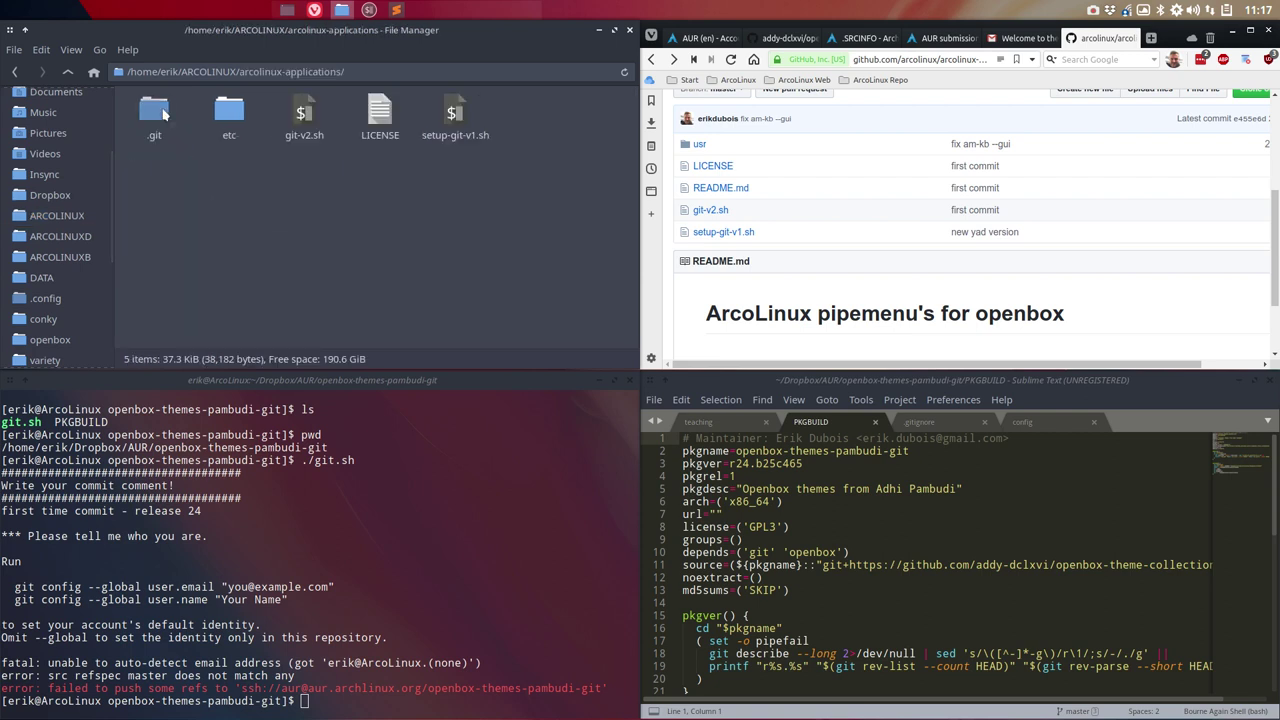
{"action": "left_click", "coordinate": [451, 118]}
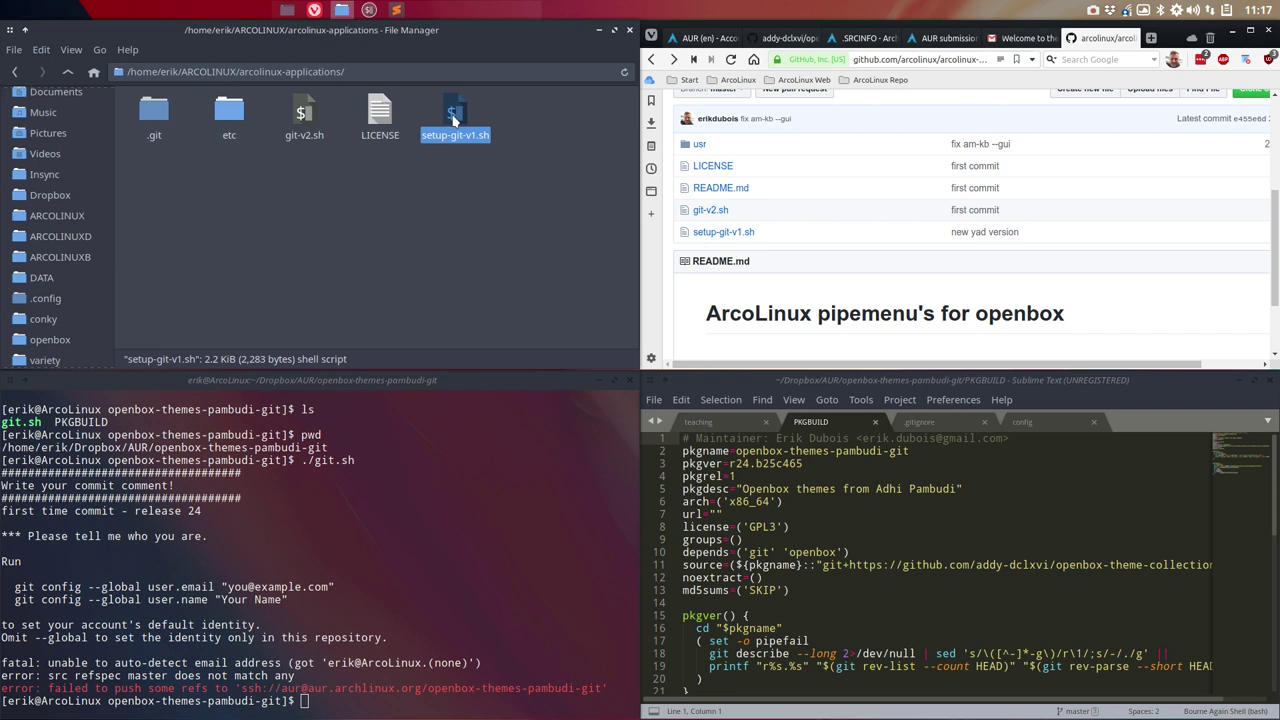
{"action": "left_click", "coordinate": [407, 217]}
{"action": "right_click", "coordinate": [349, 214]}
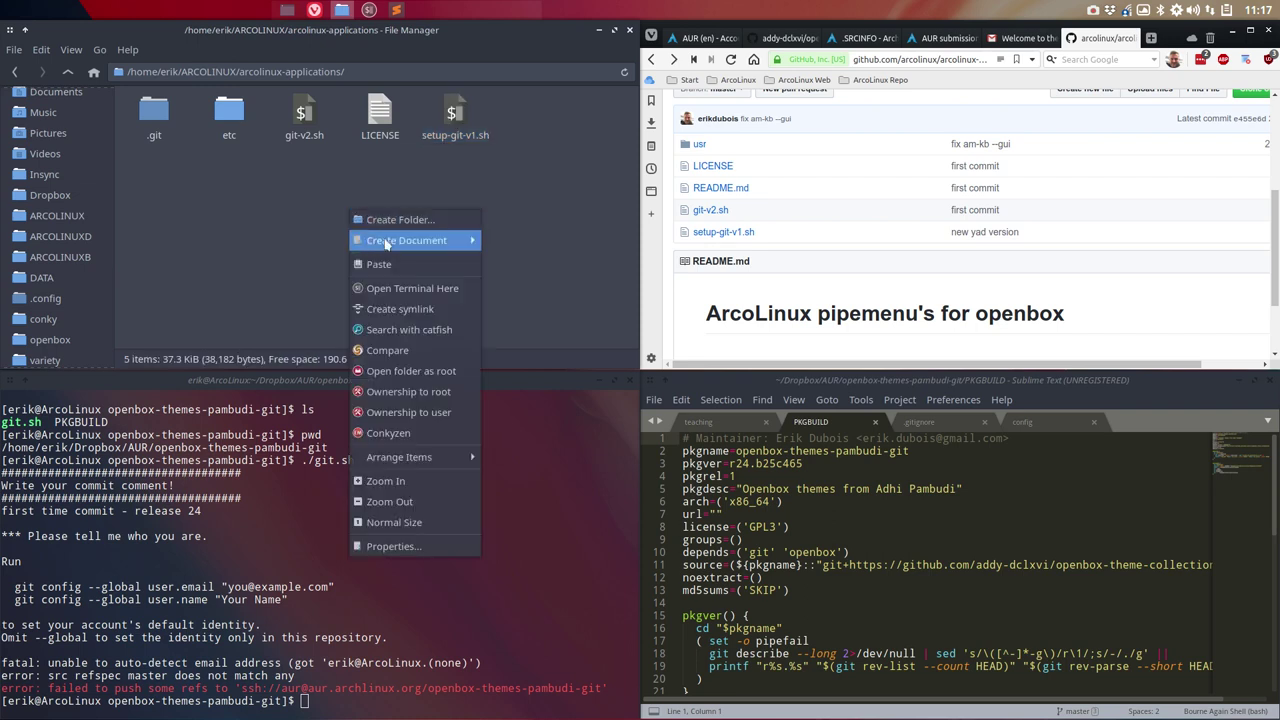
Step: Run the setup-git-v1.sh script in the arcolinux-applications folder and supply the administrator password
{"action": "left_click", "coordinate": [409, 283]}
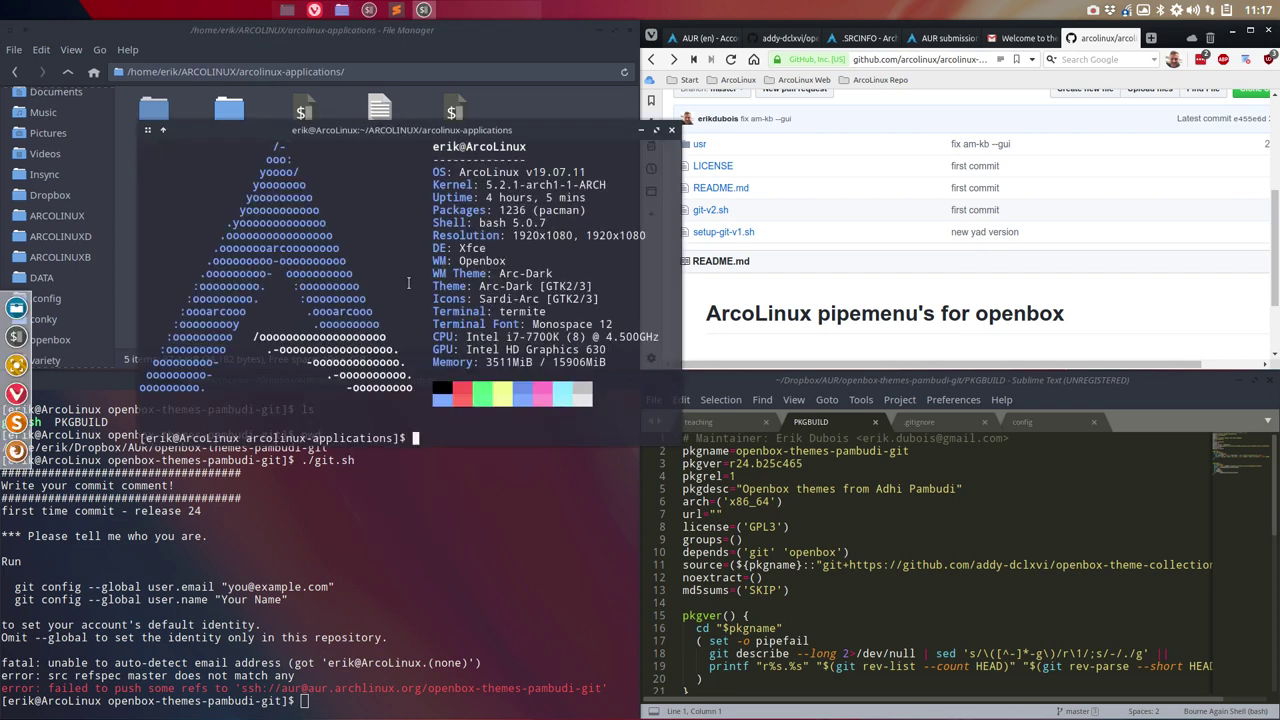
{"action": "type", "text": "./se"}
{"action": "key", "text": "Tab"}
{"action": "key", "text": "Return"}
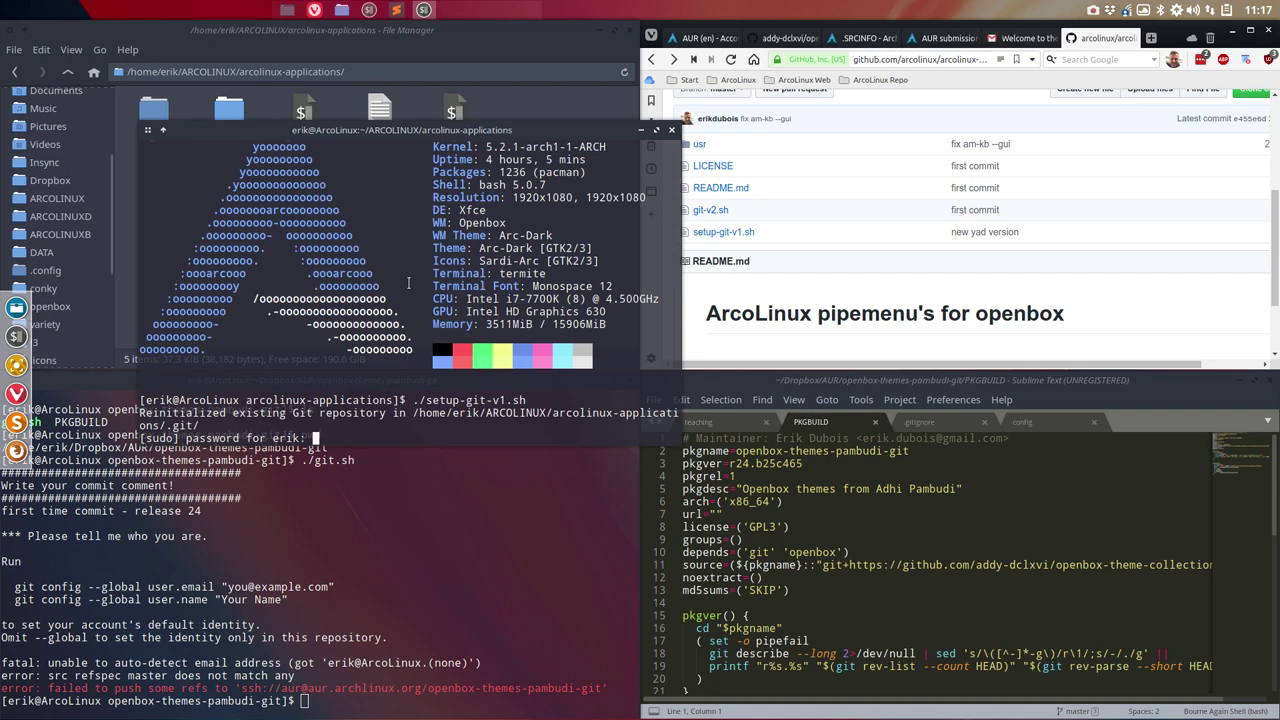
{"action": "key", "text": "Return"}
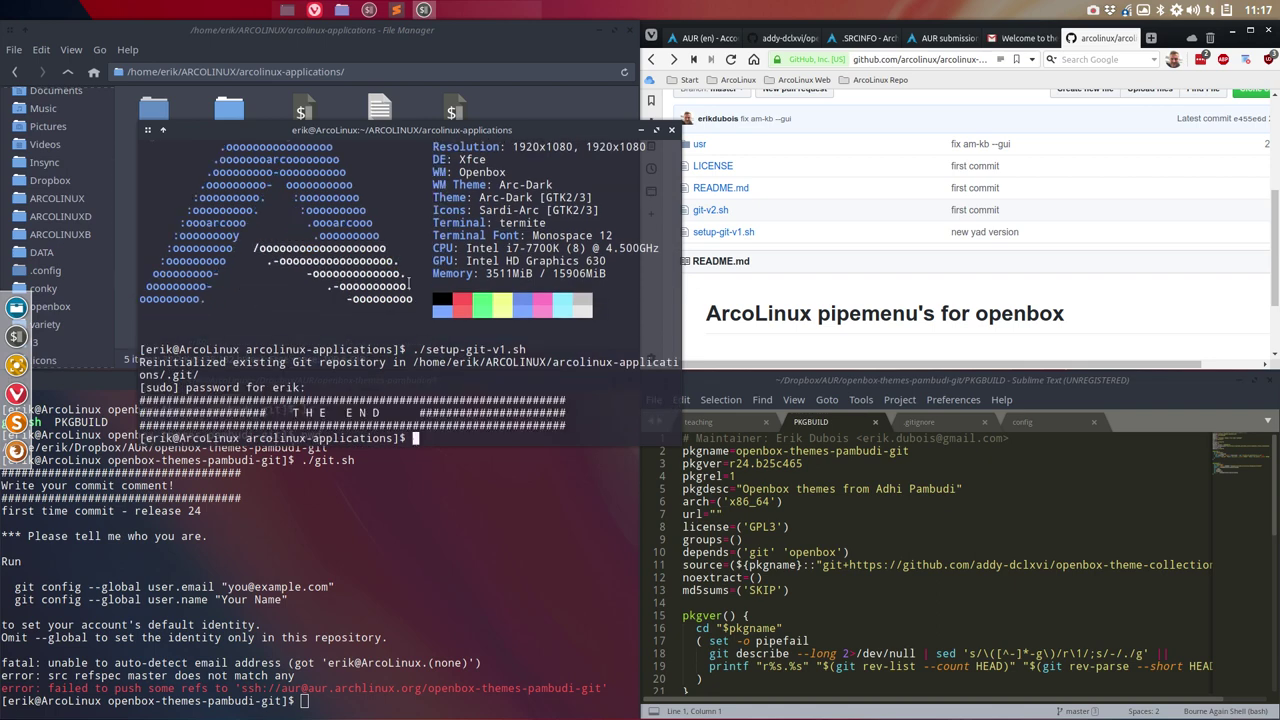
Step: Close the extra terminal, rerun ./git.sh and start the commit comment 'first time commit - release 24'
{"action": "left_click", "coordinate": [671, 131]}
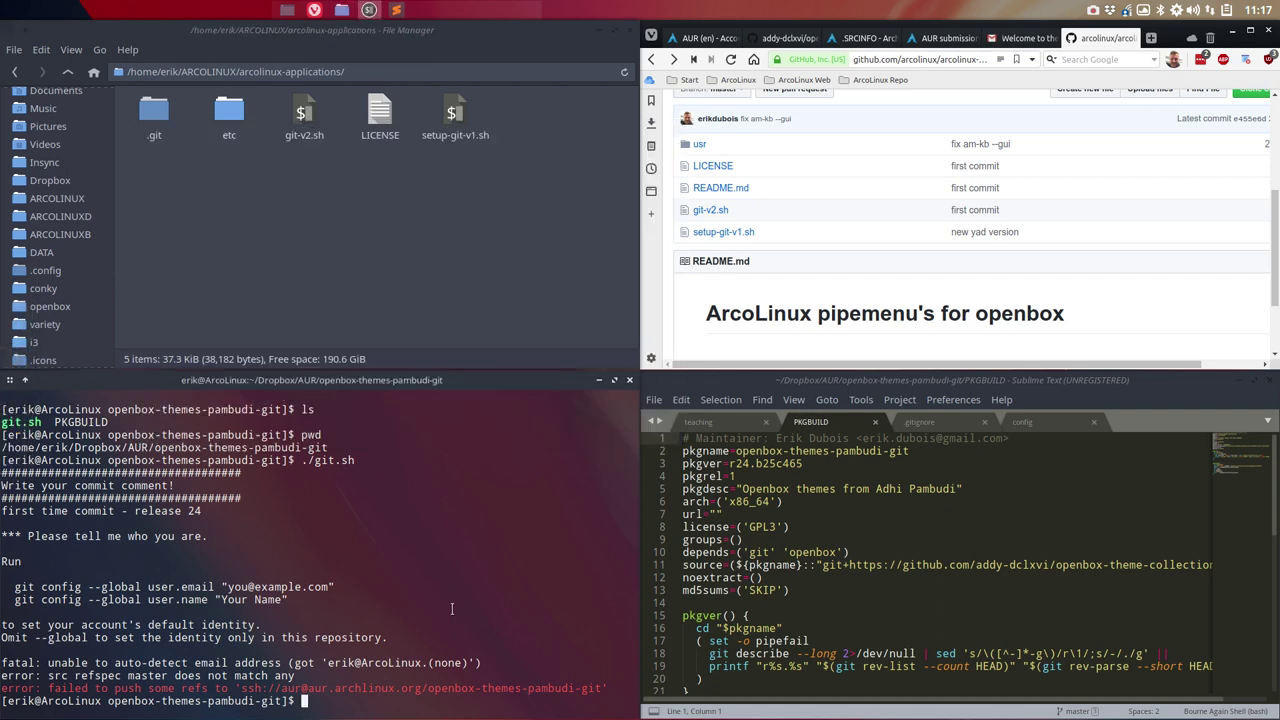
{"action": "key", "text": "Up"}
{"action": "key", "text": "Return"}
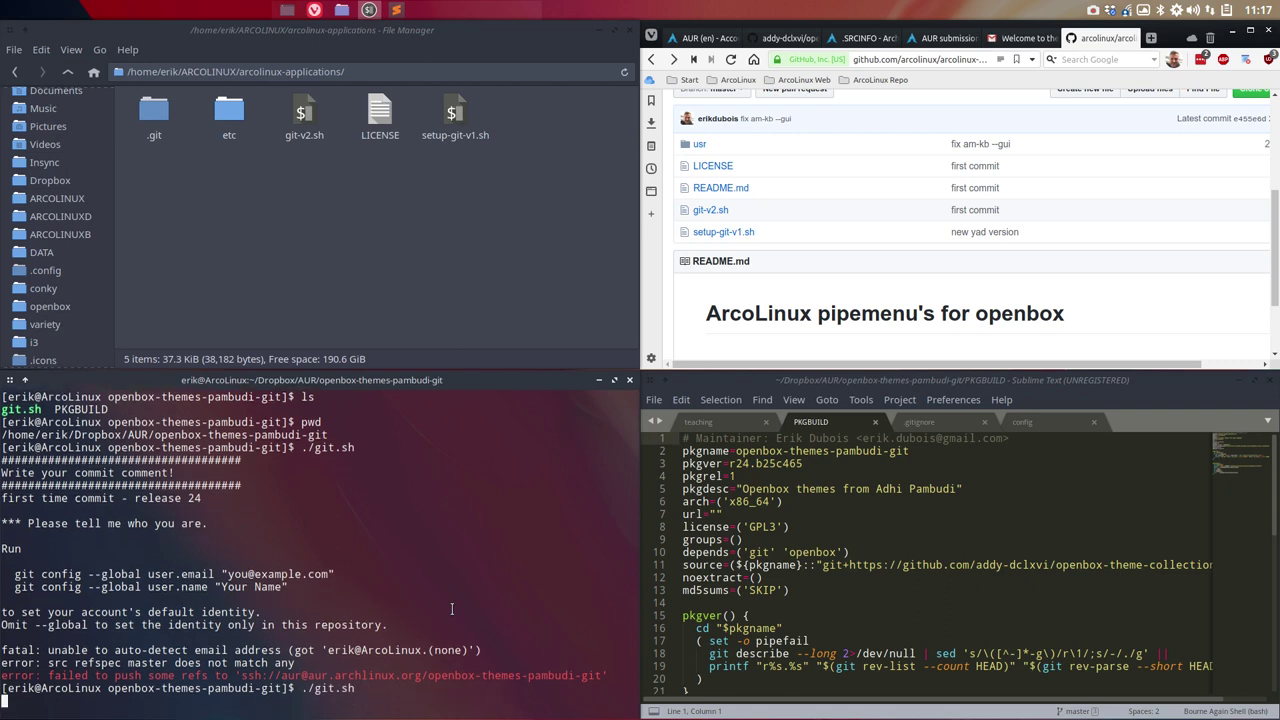
{"action": "type", "text": "first tiem c"}
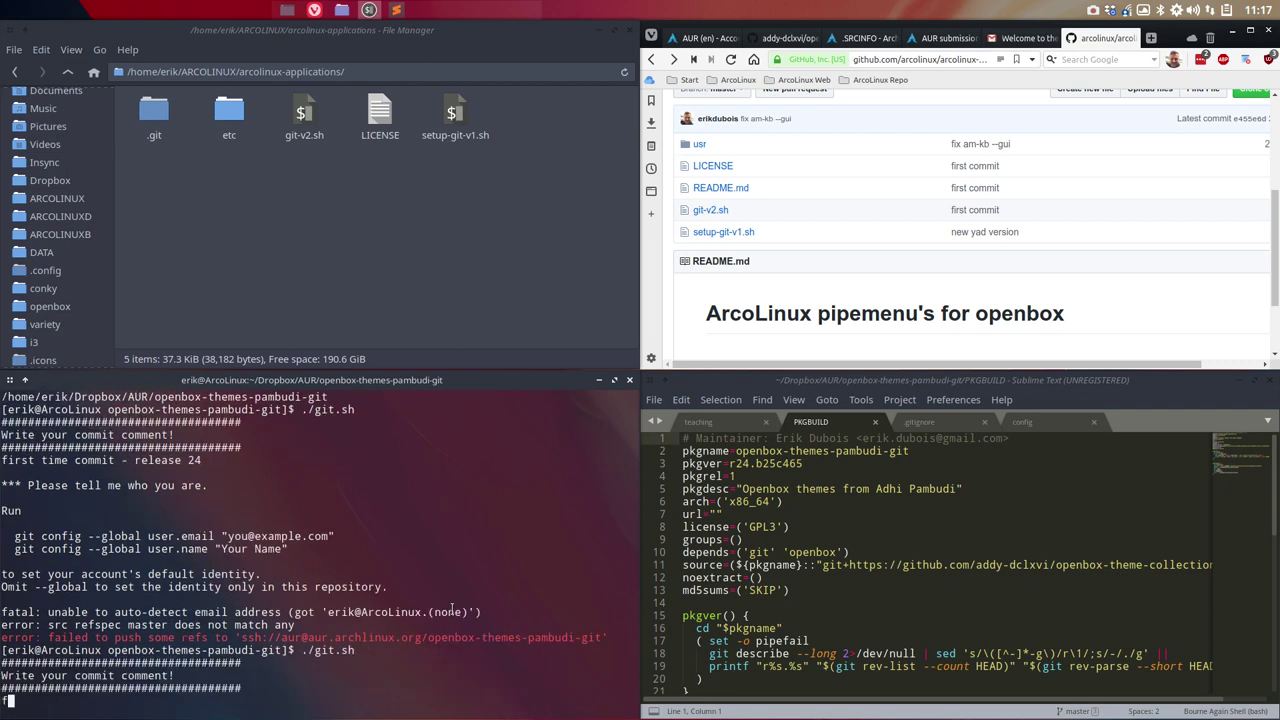
{"action": "key", "text": "BackSpace"}
{"action": "key", "text": "BackSpace"}
{"action": "key", "text": "BackSpace"}
{"action": "key", "text": "BackSpace"}
{"action": "key", "text": "BackSpace"}
{"action": "type", "text": "ime commit - relaese 24"}
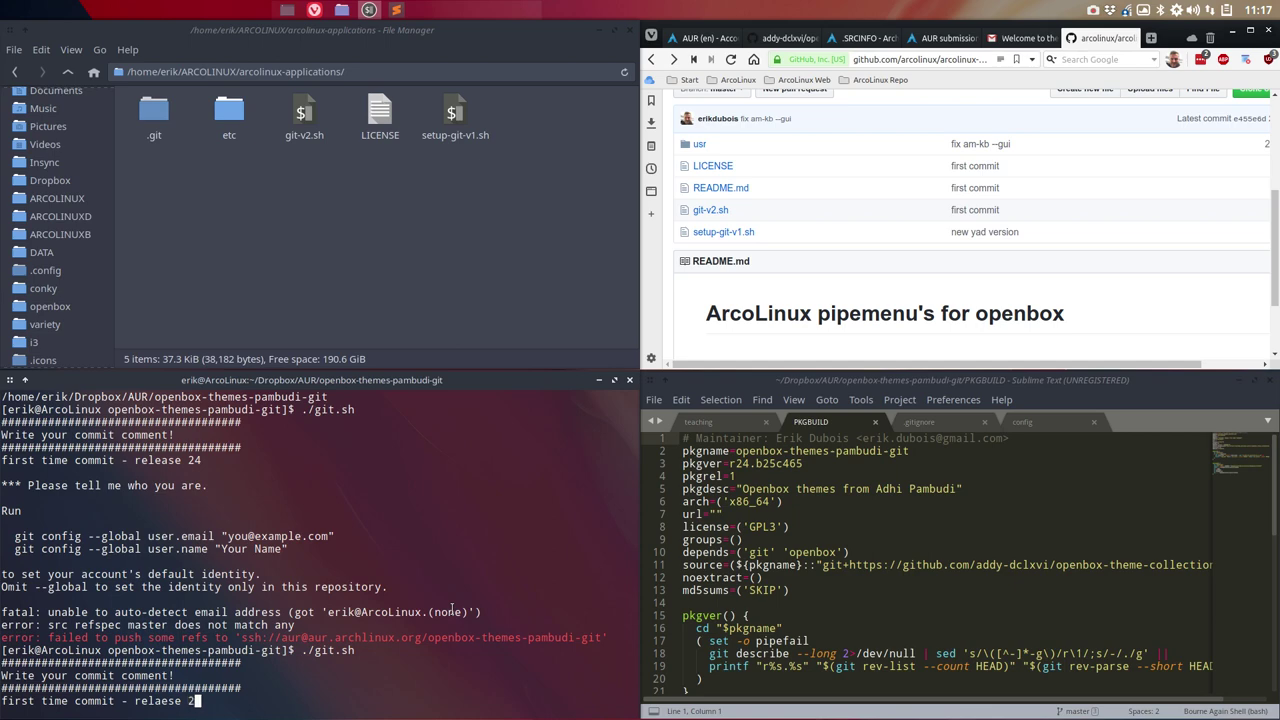
{"action": "left_click", "coordinate": [1252, 32]}
Step: Go to arcolinuxd.com and open the Getting Ready for the Next Phases article
{"action": "left_click", "coordinate": [547, 55]}
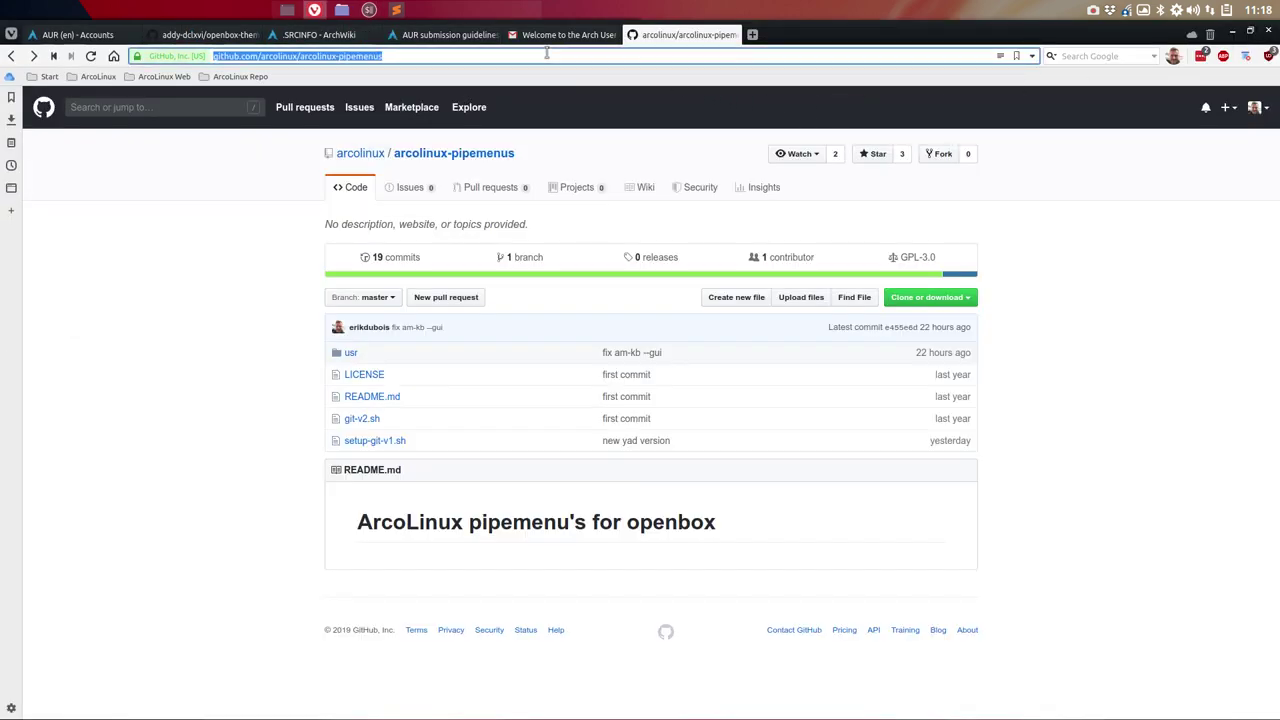
{"action": "type", "text": "arcolinux"}
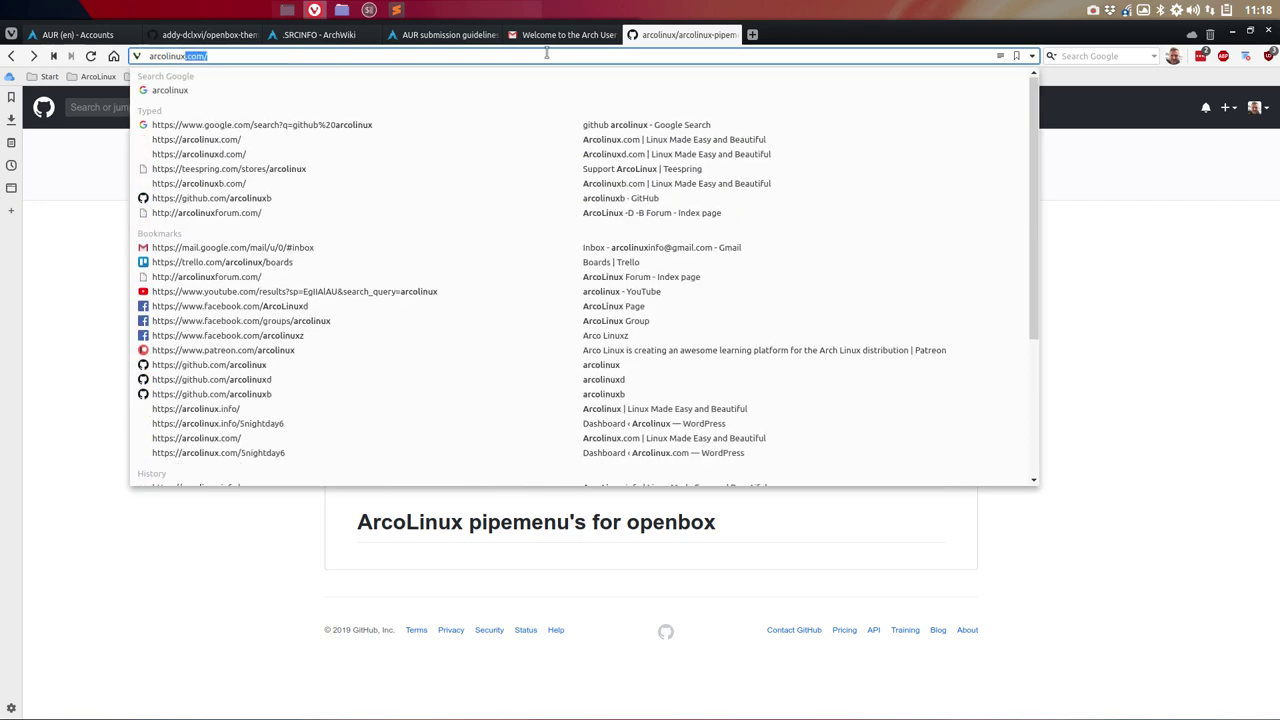
{"action": "type", "text": "d."}
{"action": "key", "text": "Return"}
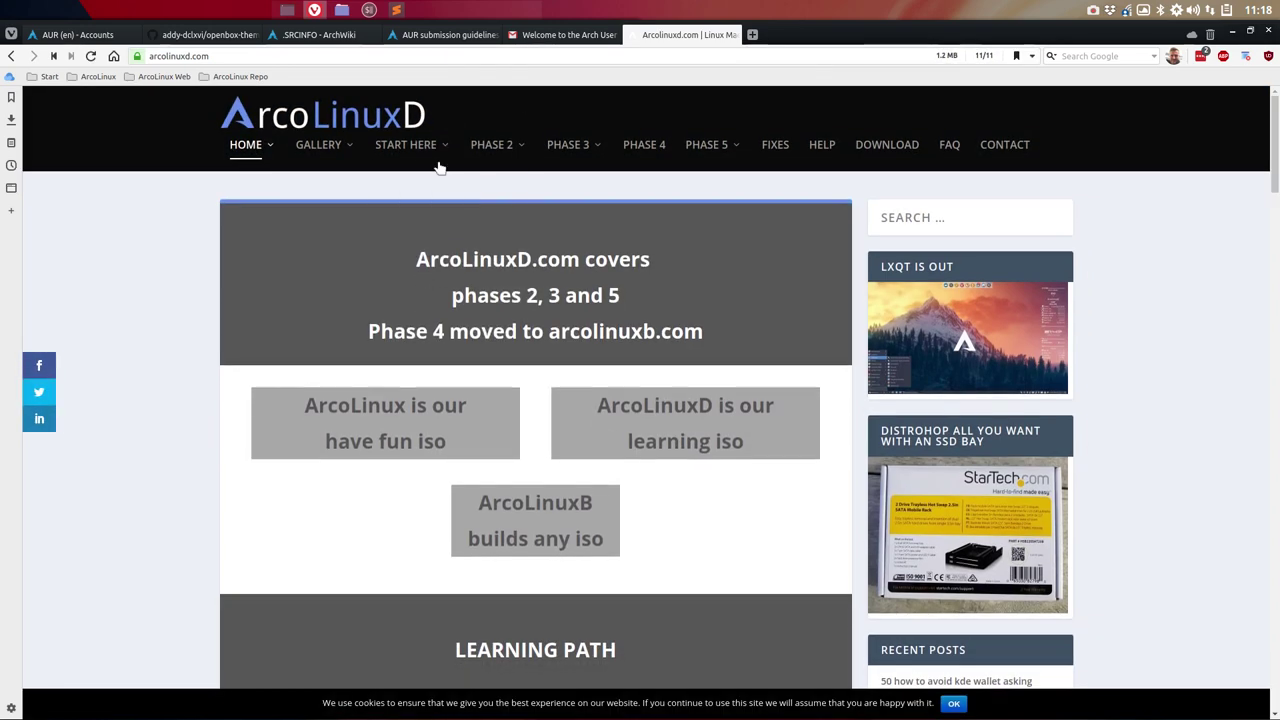
{"action": "mouse_move", "coordinate": [410, 148]}
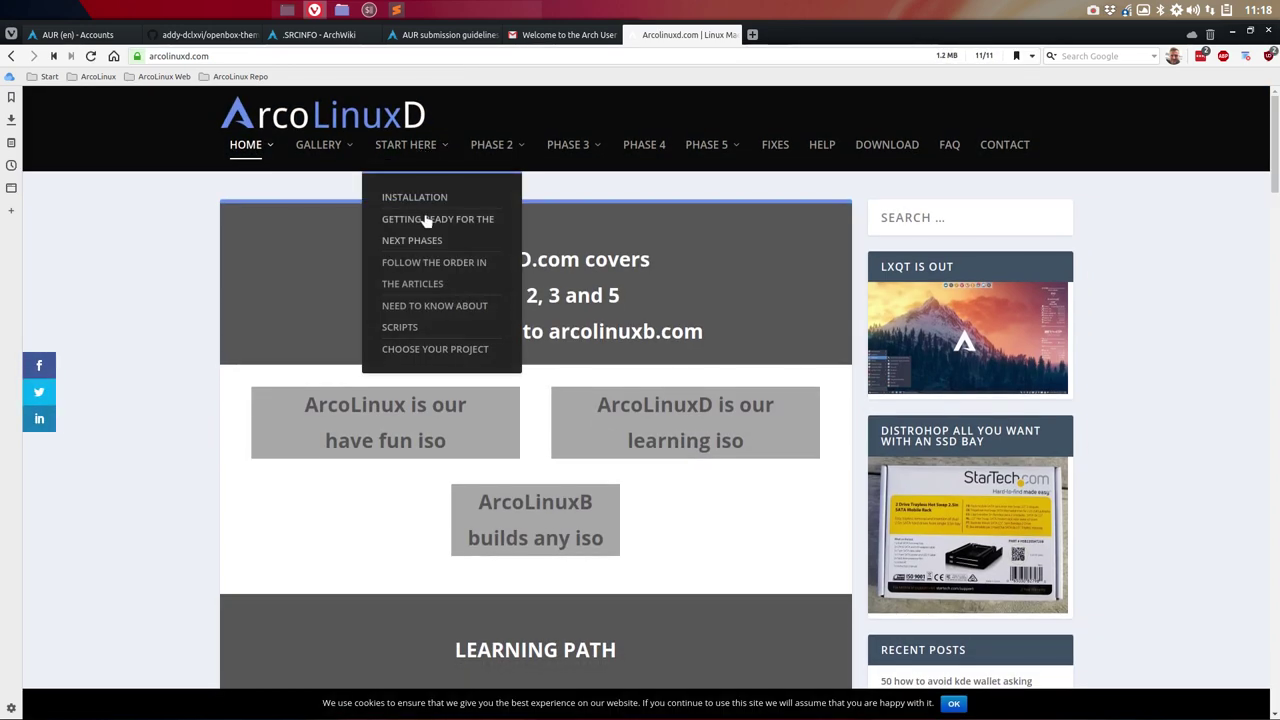
{"action": "left_click", "coordinate": [427, 221]}
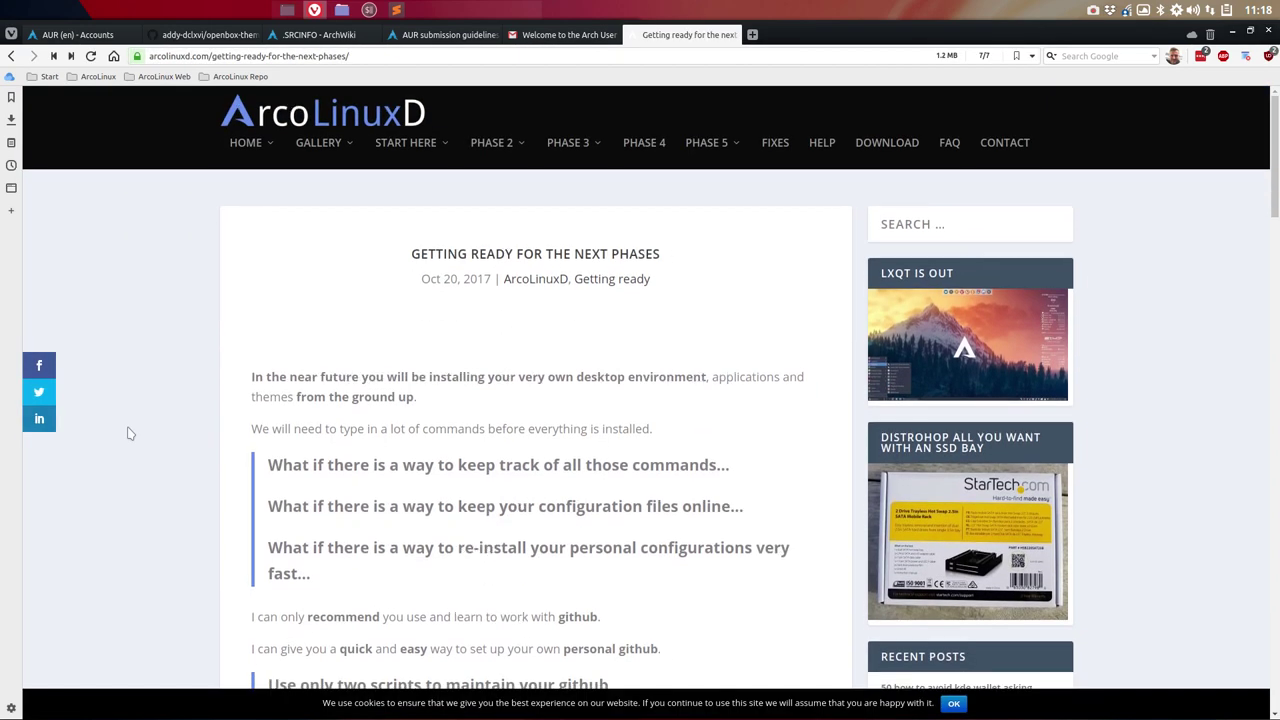
Step: Read through the article on GitHub scripts, then close its tab
{"action": "scroll", "coordinate": [128, 433], "scroll_direction": "down", "scroll_amount": 3}
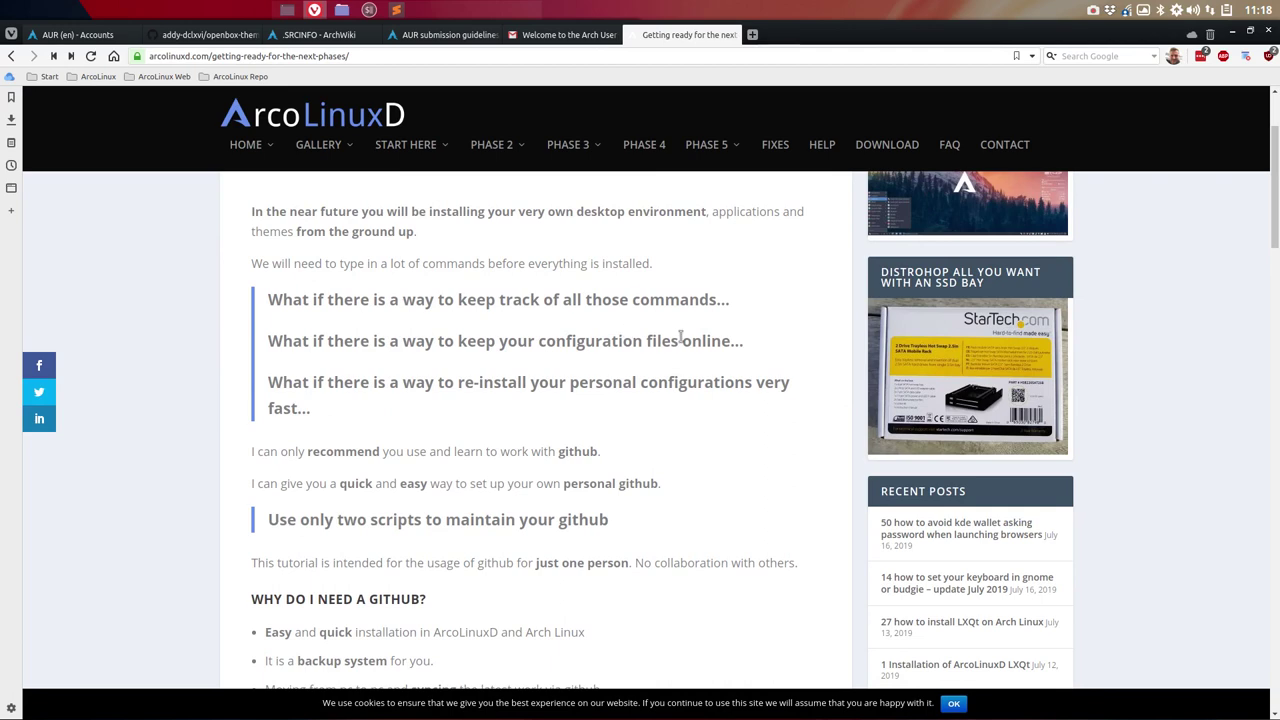
{"action": "scroll", "coordinate": [680, 338], "scroll_direction": "down", "scroll_amount": 2}
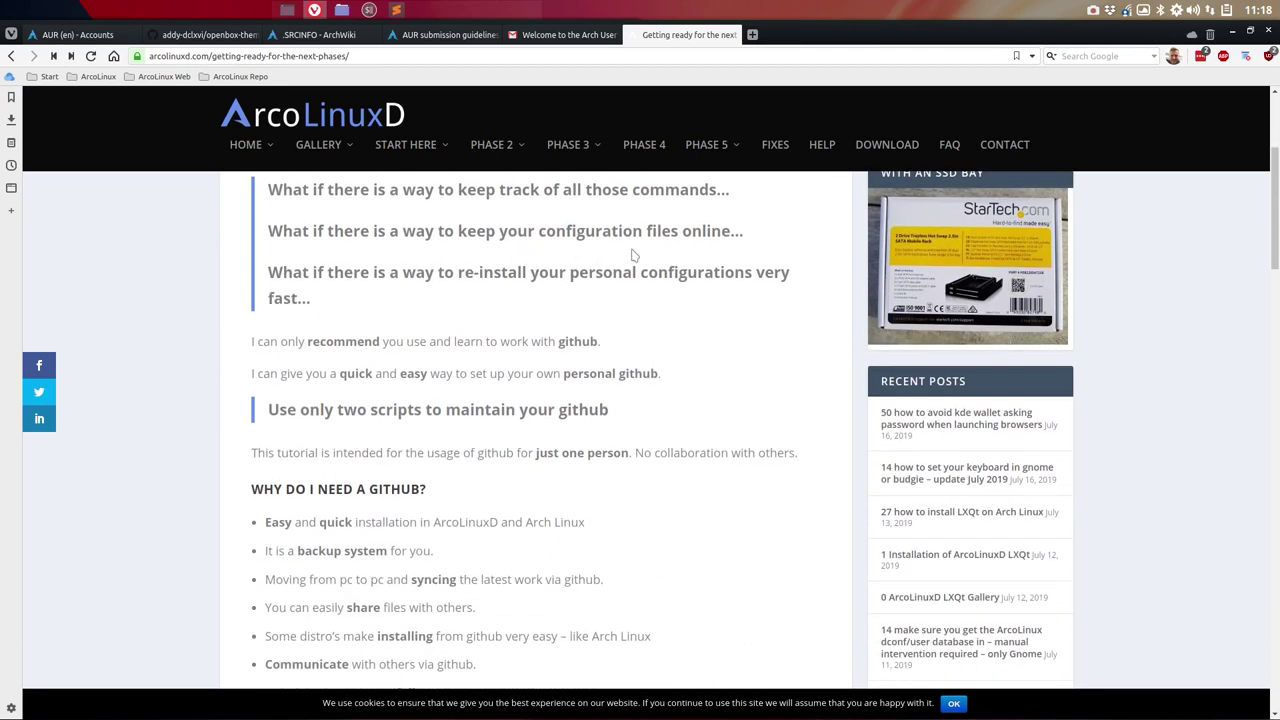
{"action": "scroll", "coordinate": [632, 256], "scroll_direction": "down", "scroll_amount": 6}
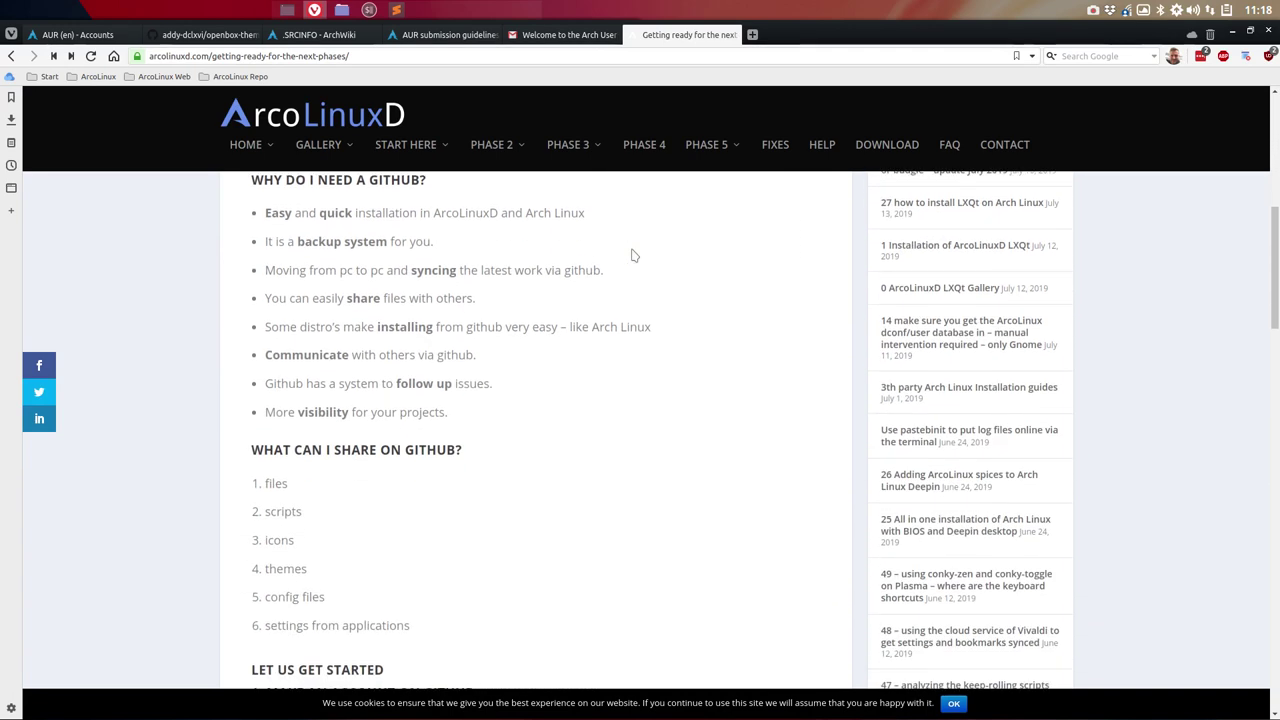
{"action": "scroll", "coordinate": [632, 256], "scroll_direction": "down", "scroll_amount": 3}
{"action": "scroll", "coordinate": [624, 259], "scroll_direction": "up", "scroll_amount": 5}
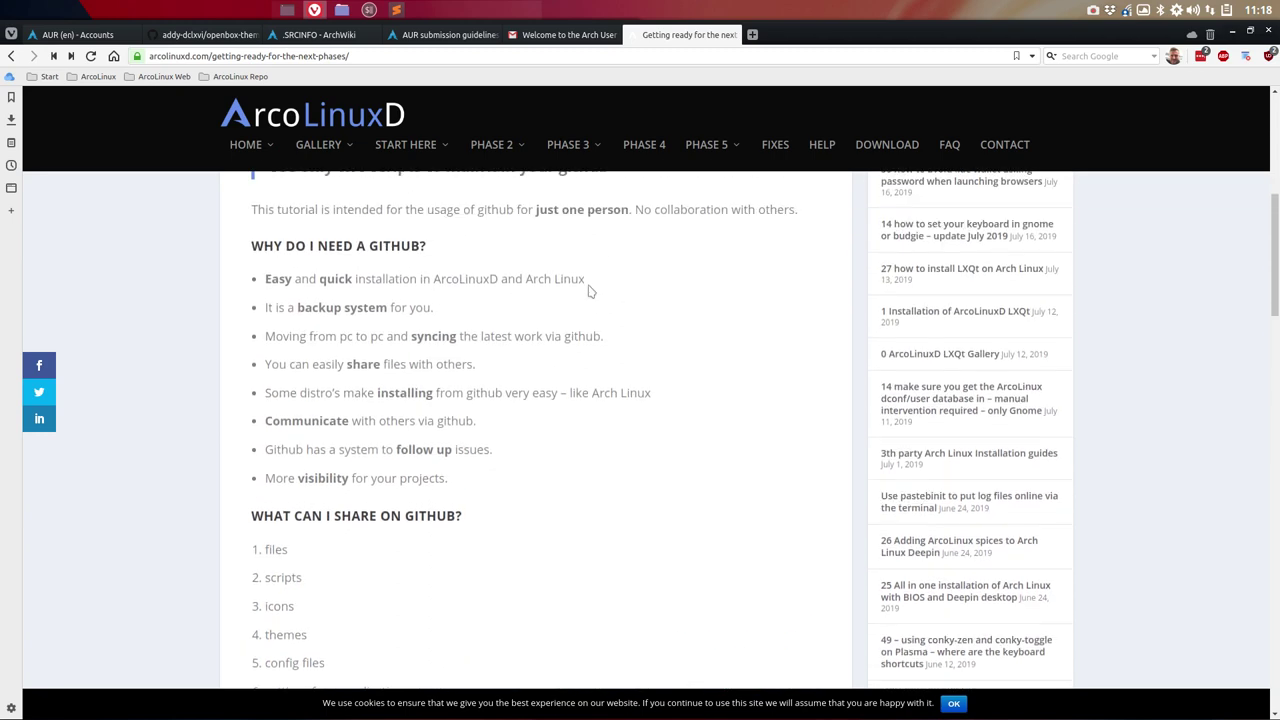
{"action": "scroll", "coordinate": [348, 245], "scroll_direction": "down", "scroll_amount": 1}
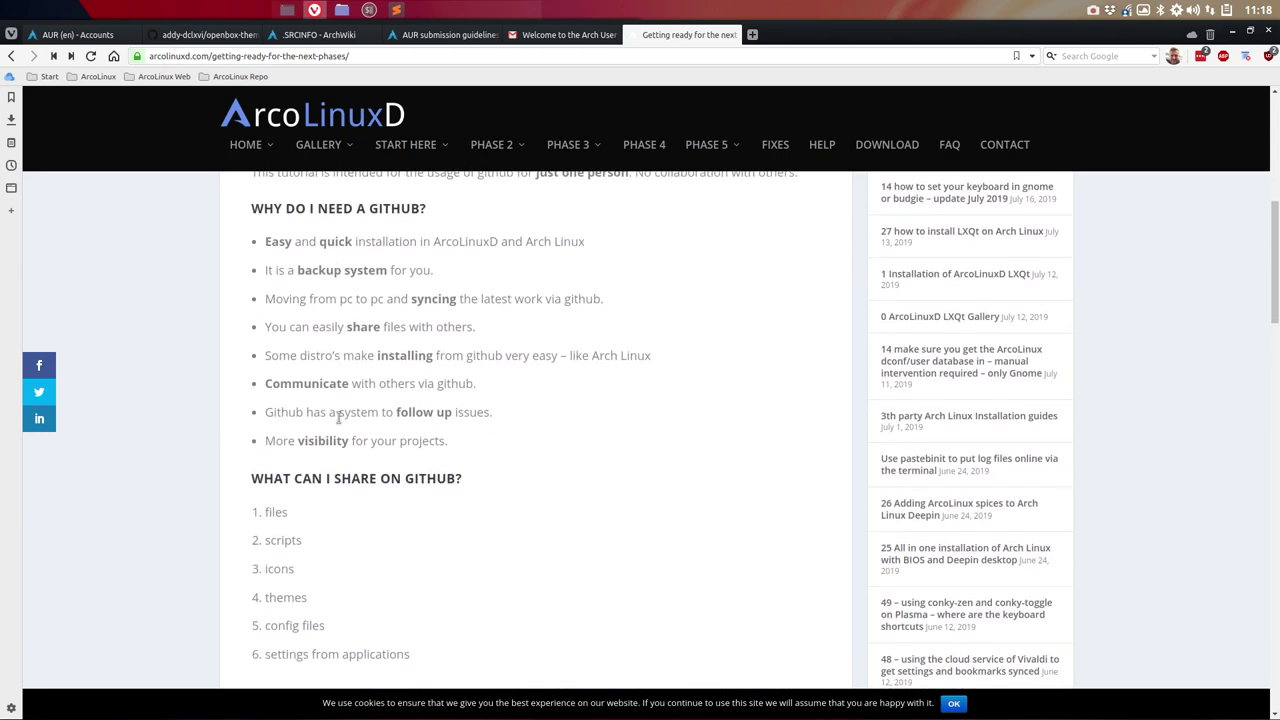
{"action": "scroll", "coordinate": [338, 467], "scroll_direction": "down", "scroll_amount": 4}
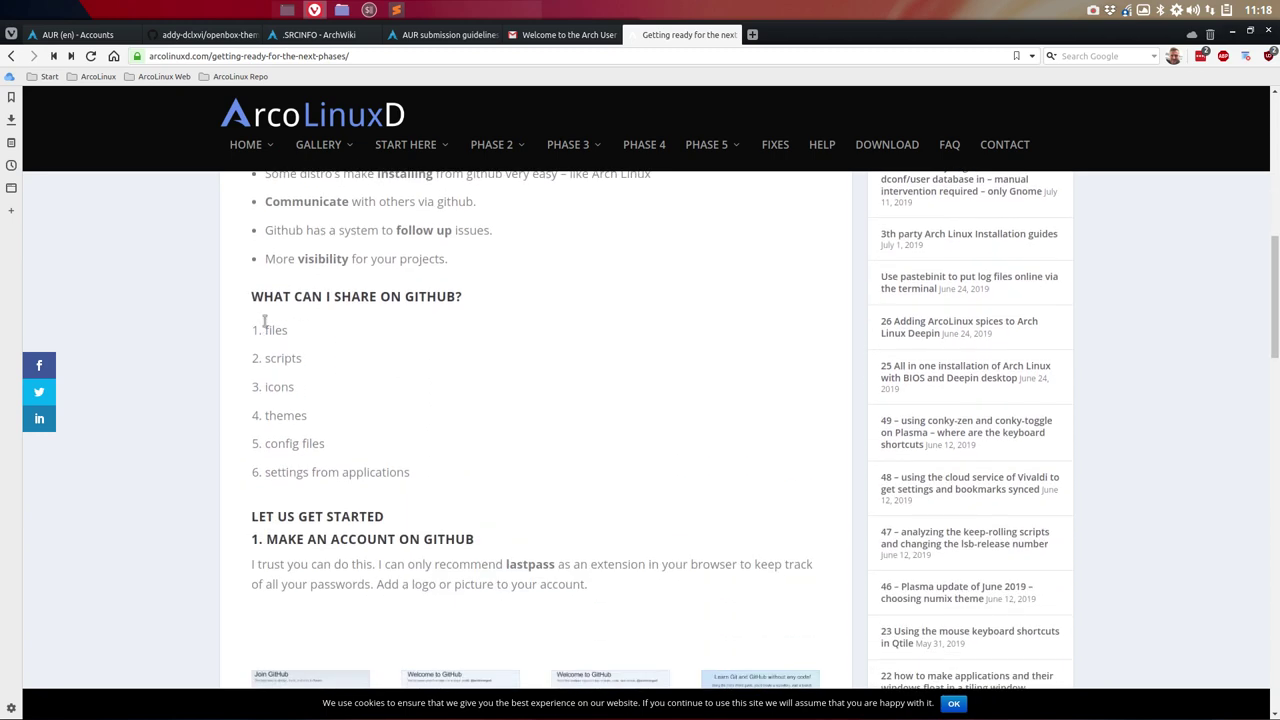
{"action": "scroll", "coordinate": [171, 485], "scroll_direction": "down", "scroll_amount": 5}
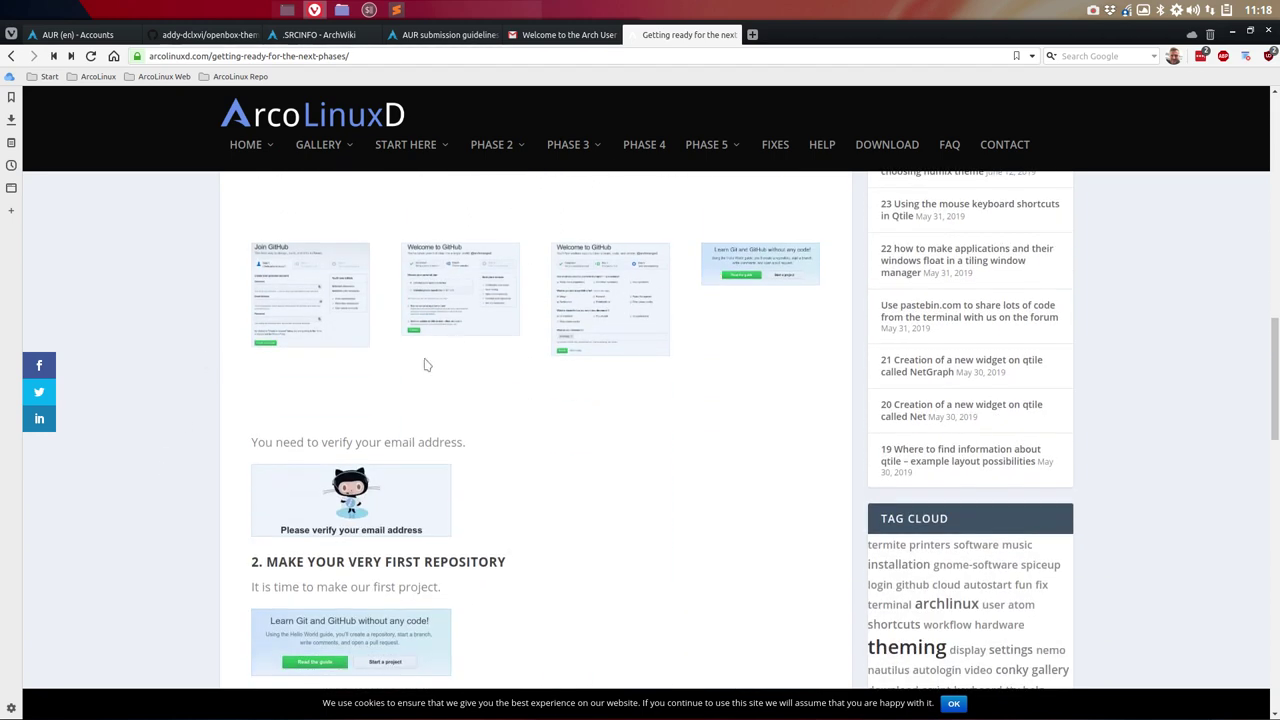
{"action": "scroll", "coordinate": [270, 410], "scroll_direction": "down", "scroll_amount": 1}
{"action": "scroll", "coordinate": [268, 406], "scroll_direction": "down", "scroll_amount": 2}
{"action": "scroll", "coordinate": [305, 304], "scroll_direction": "down", "scroll_amount": 1}
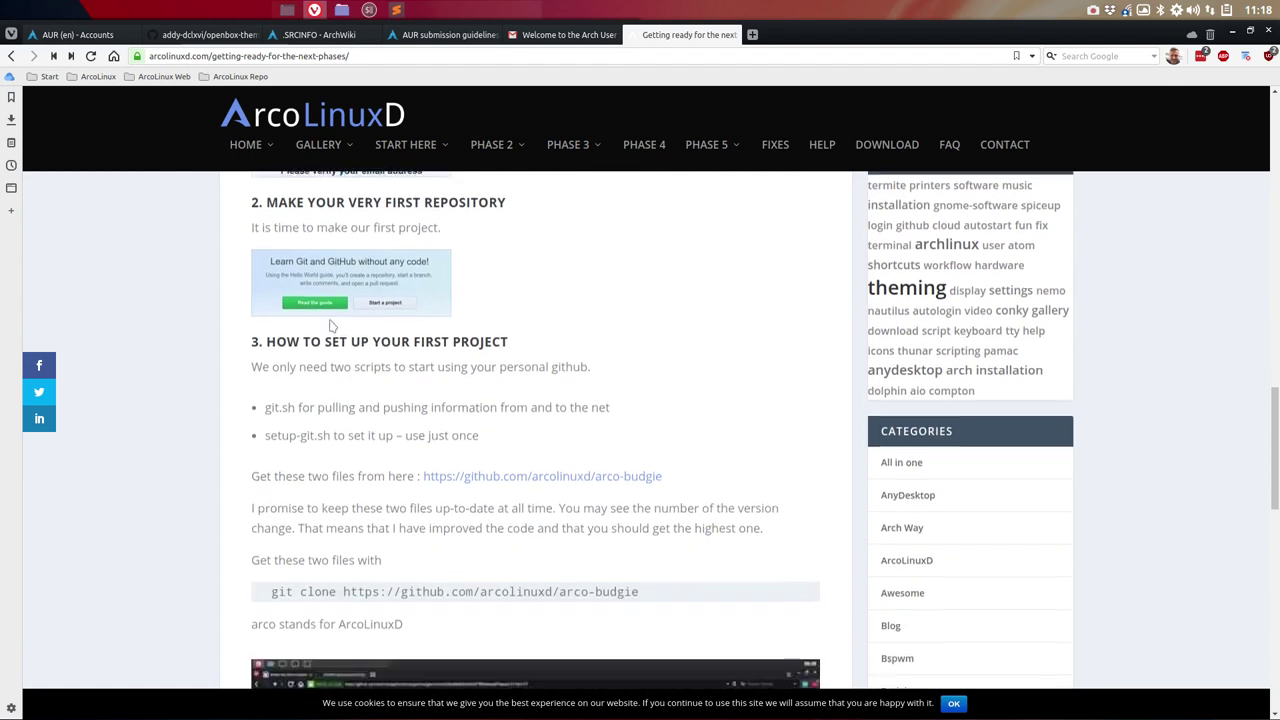
{"action": "scroll", "coordinate": [371, 403], "scroll_direction": "down", "scroll_amount": 2}
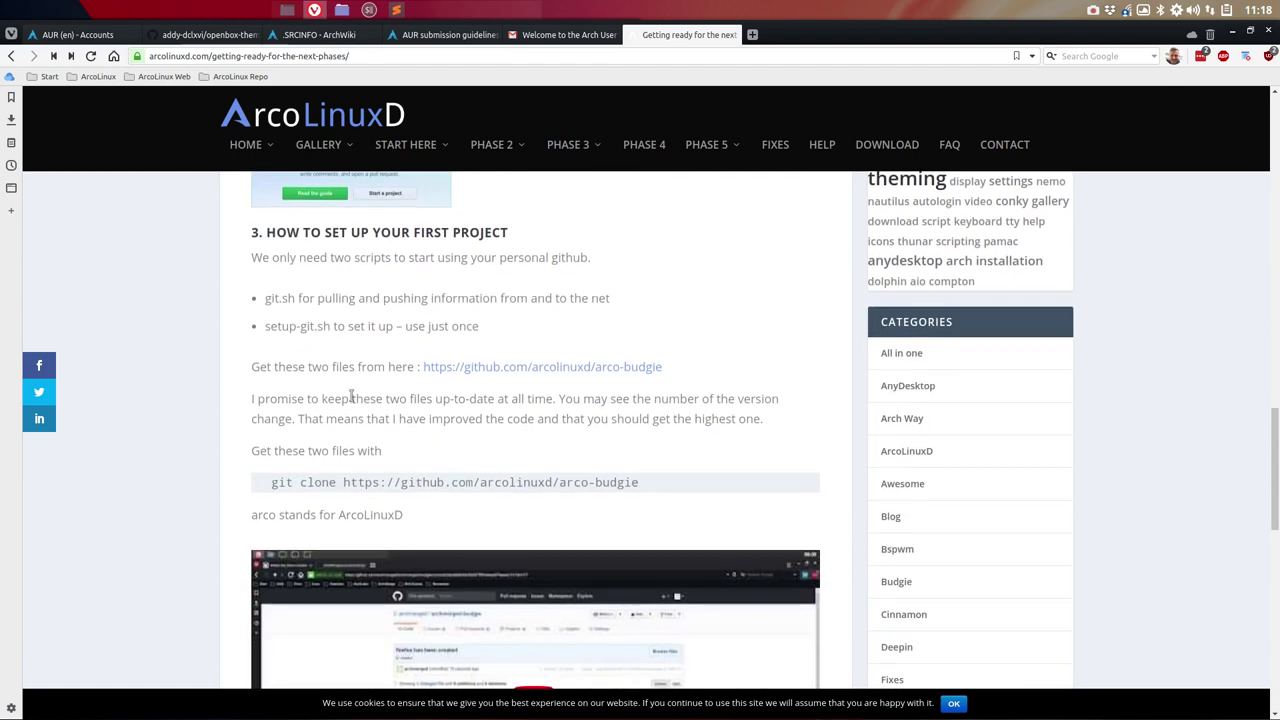
{"action": "scroll", "coordinate": [226, 360], "scroll_direction": "down", "scroll_amount": 1}
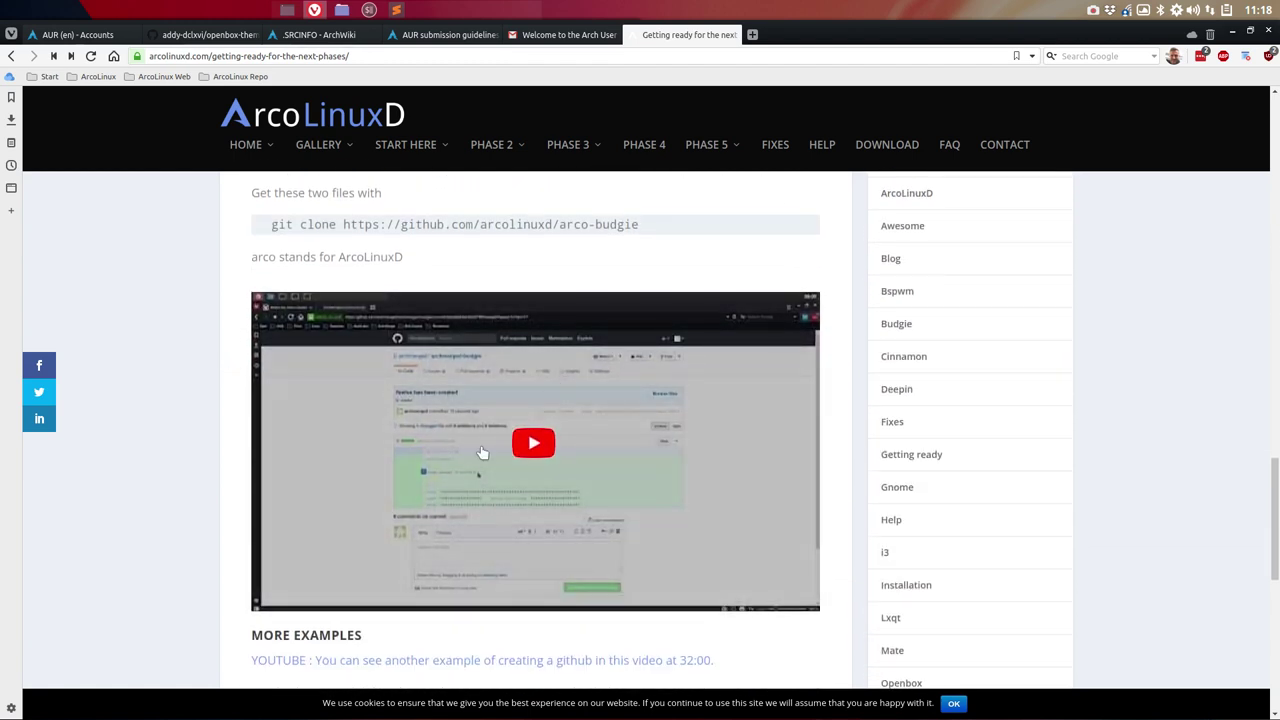
{"action": "scroll", "coordinate": [184, 341], "scroll_direction": "down", "scroll_amount": 2}
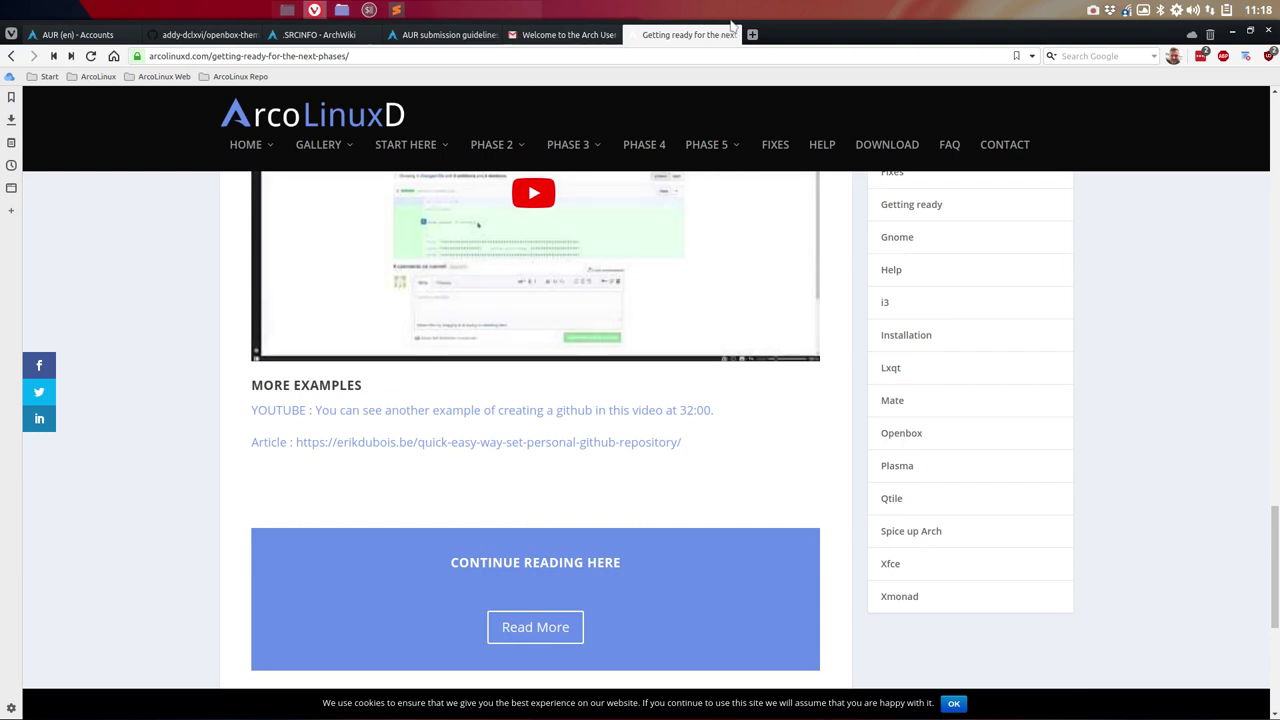
{"action": "left_click", "coordinate": [732, 35]}
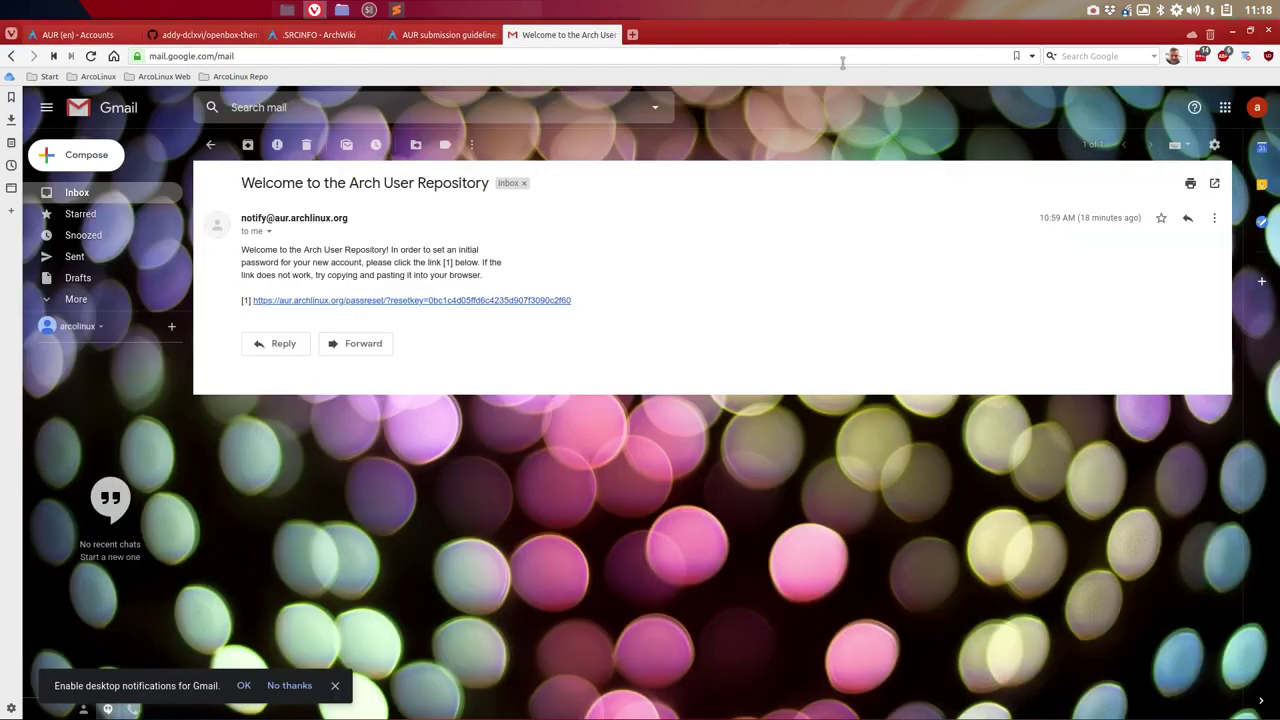
Step: Correct the comment to 'release 24' and commit PKGBUILD, .SRCINFO and .gitignore, pushing to AUR
{"action": "left_click", "coordinate": [1235, 36]}
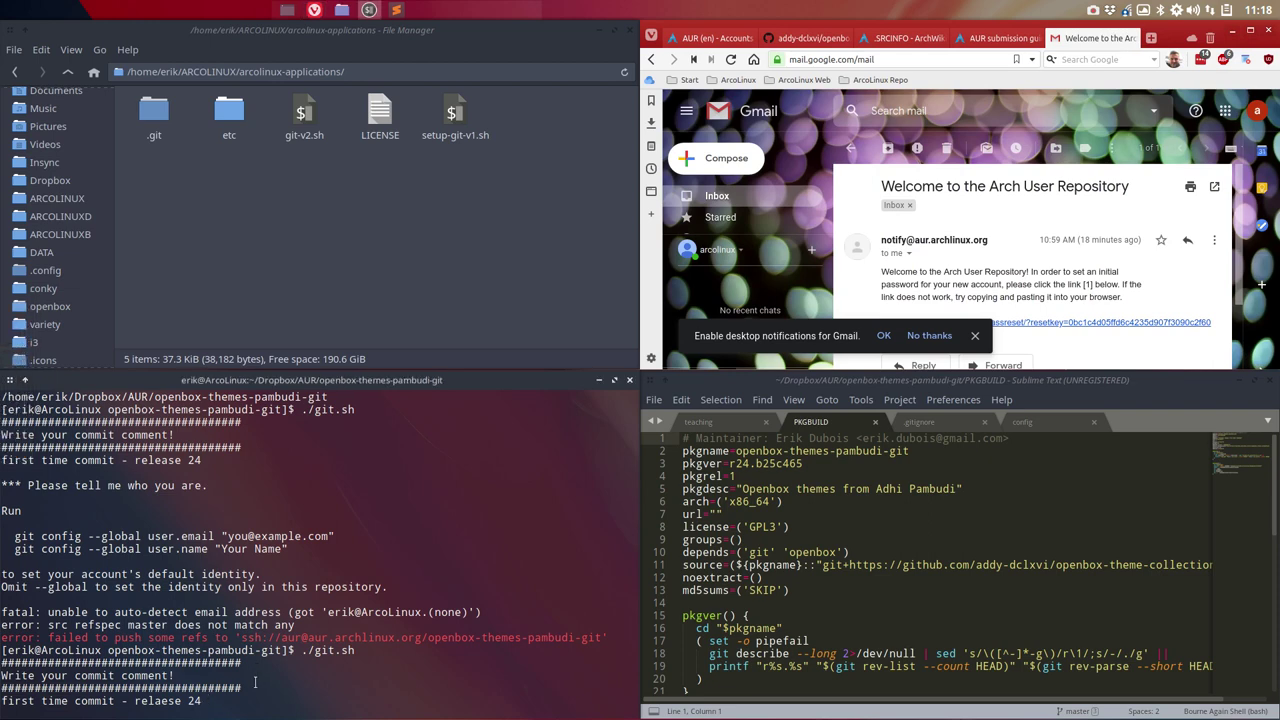
{"action": "key", "text": "BackSpace"}
{"action": "key", "text": "BackSpace"}
{"action": "key", "text": "BackSpace"}
{"action": "key", "text": "BackSpace"}
{"action": "key", "text": "BackSpace"}
{"action": "key", "text": "BackSpace"}
{"action": "key", "text": "BackSpace"}
{"action": "type", "text": "ease 24"}
{"action": "key", "text": "Return"}
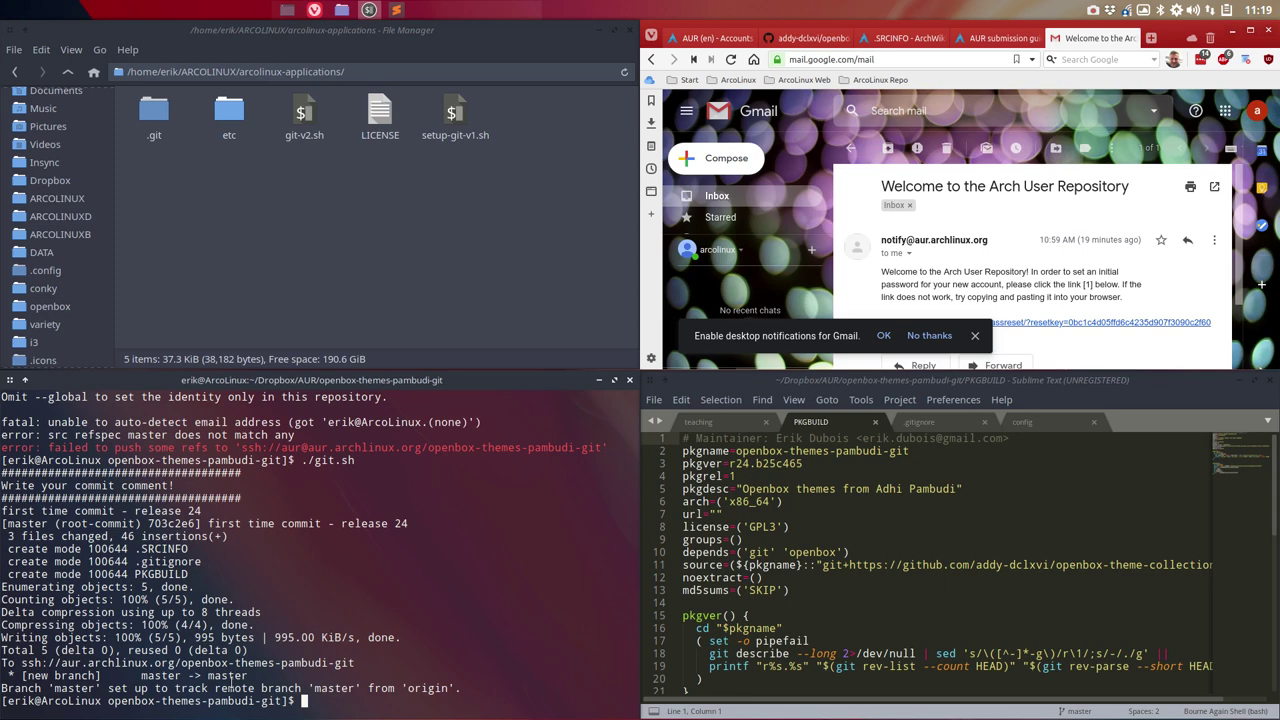
{"action": "left_click", "coordinate": [335, 244]}
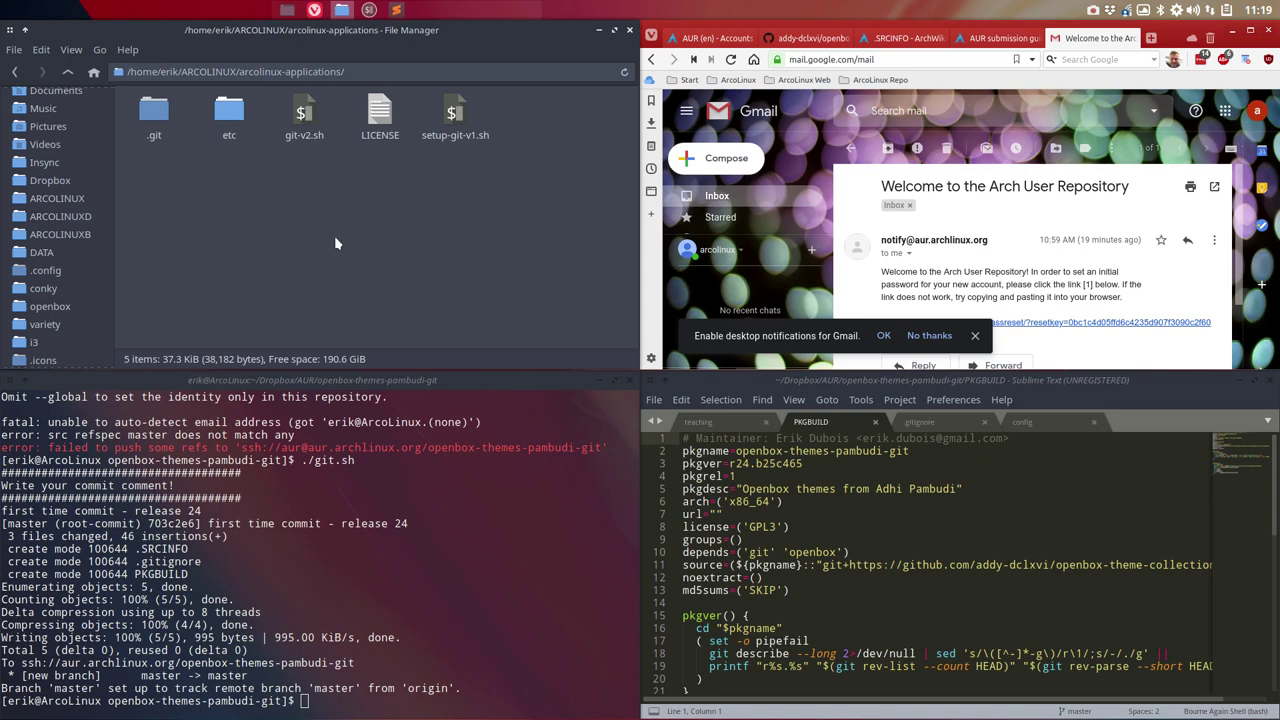
Step: From a new terminal, search the AUR with 'yay pambudi'
{"action": "key", "text": "ctrl+alt+Left"}
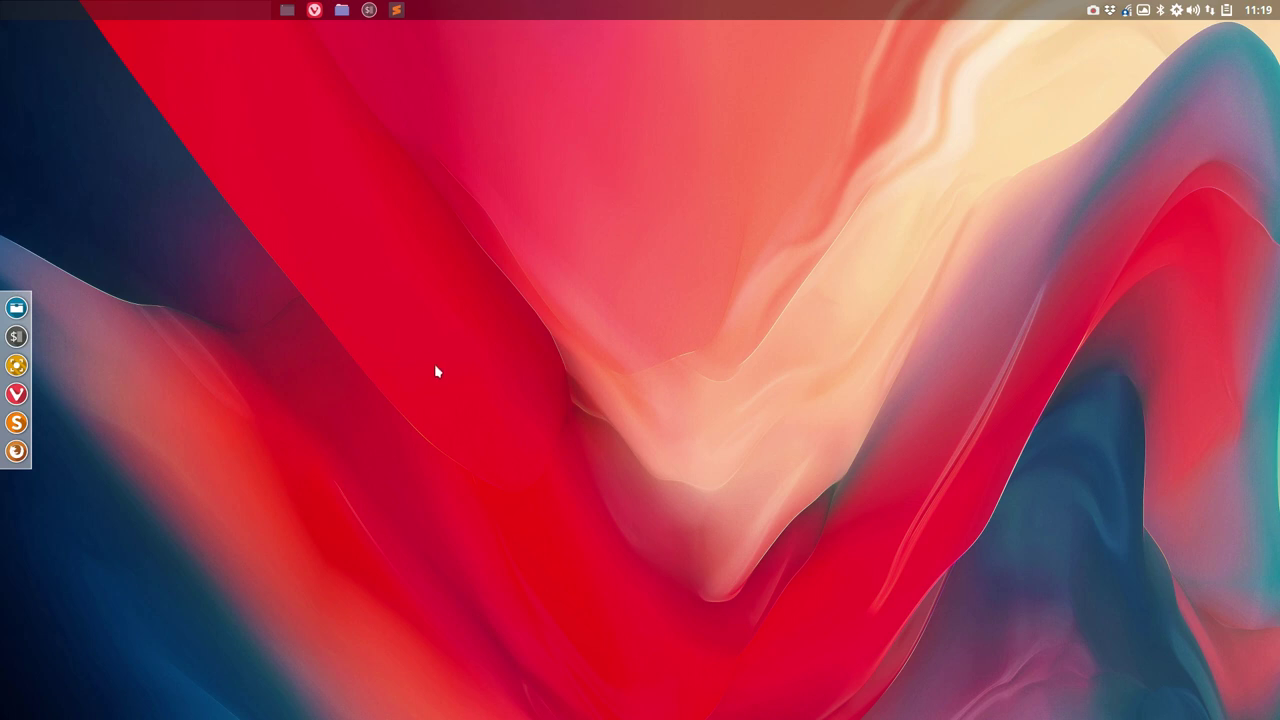
{"action": "key", "text": "super+Return"}
{"action": "type", "text": "yay pambu"}
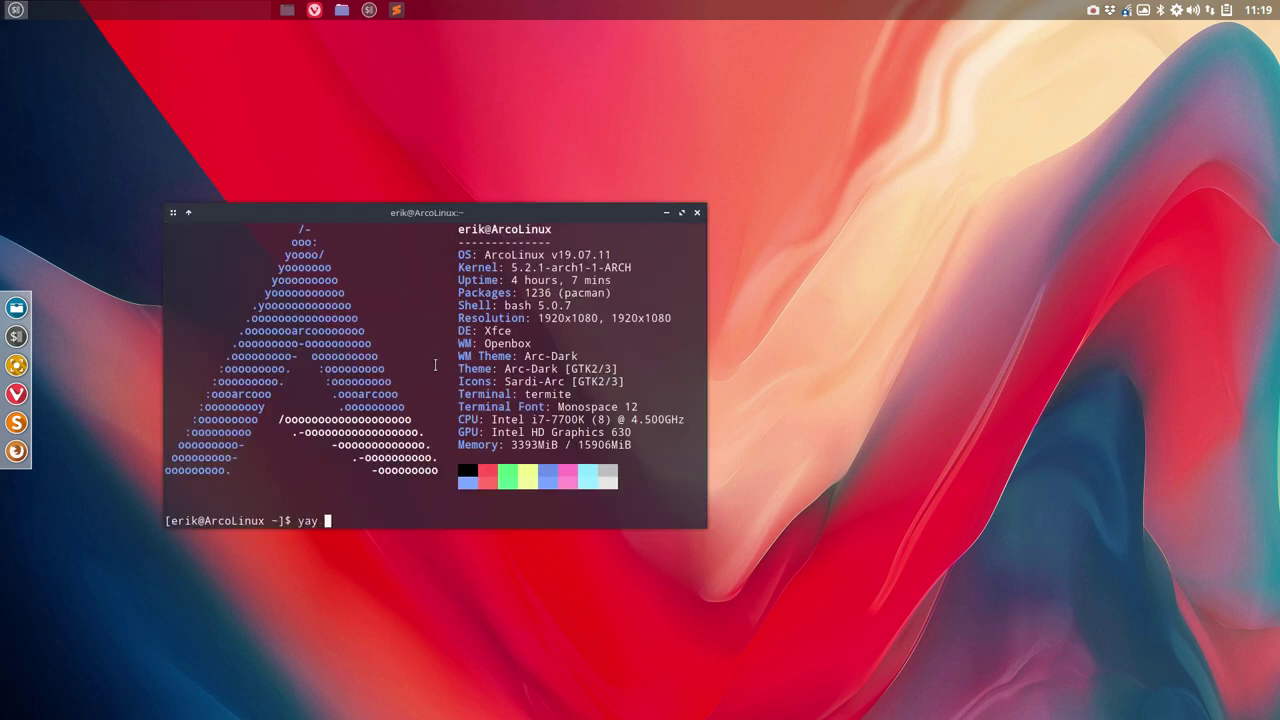
{"action": "type", "text": "di"}
{"action": "key", "text": "Return"}
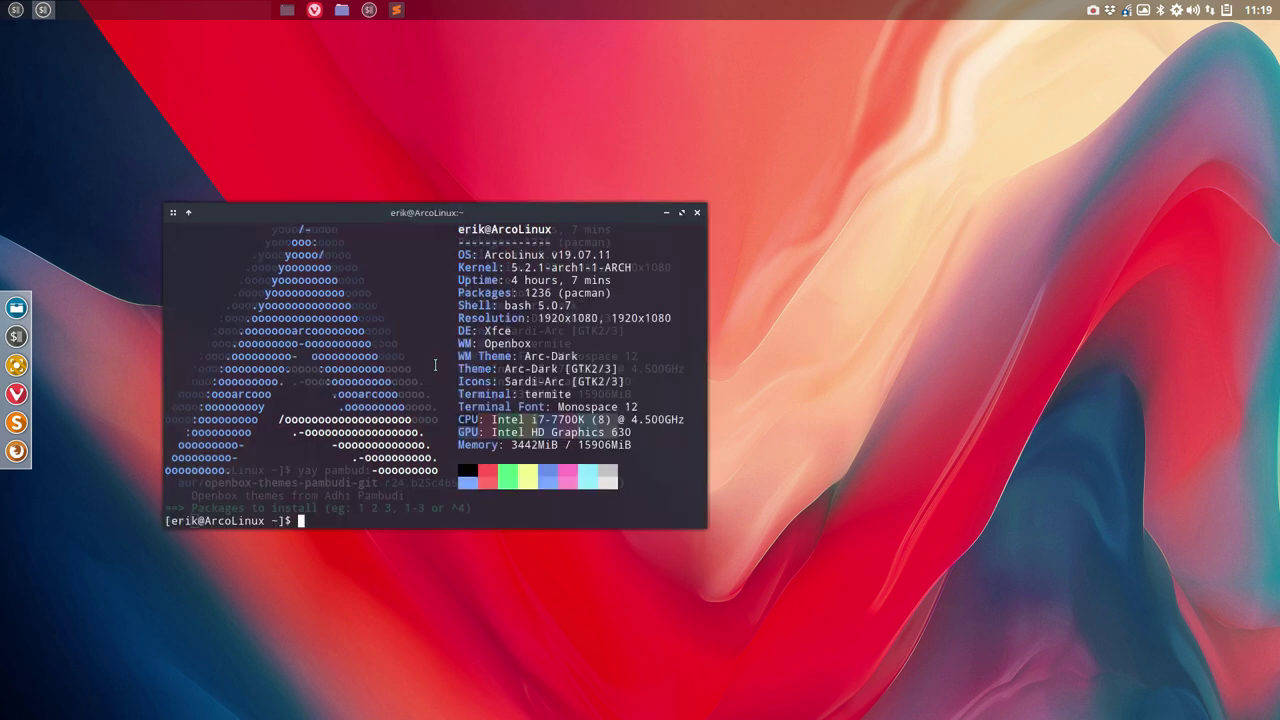
Step: Remove openbox-themes-pambudi-git with sudo pacman -R, entering the password and confirming
{"action": "type", "text": "sudo pacman -R open"}
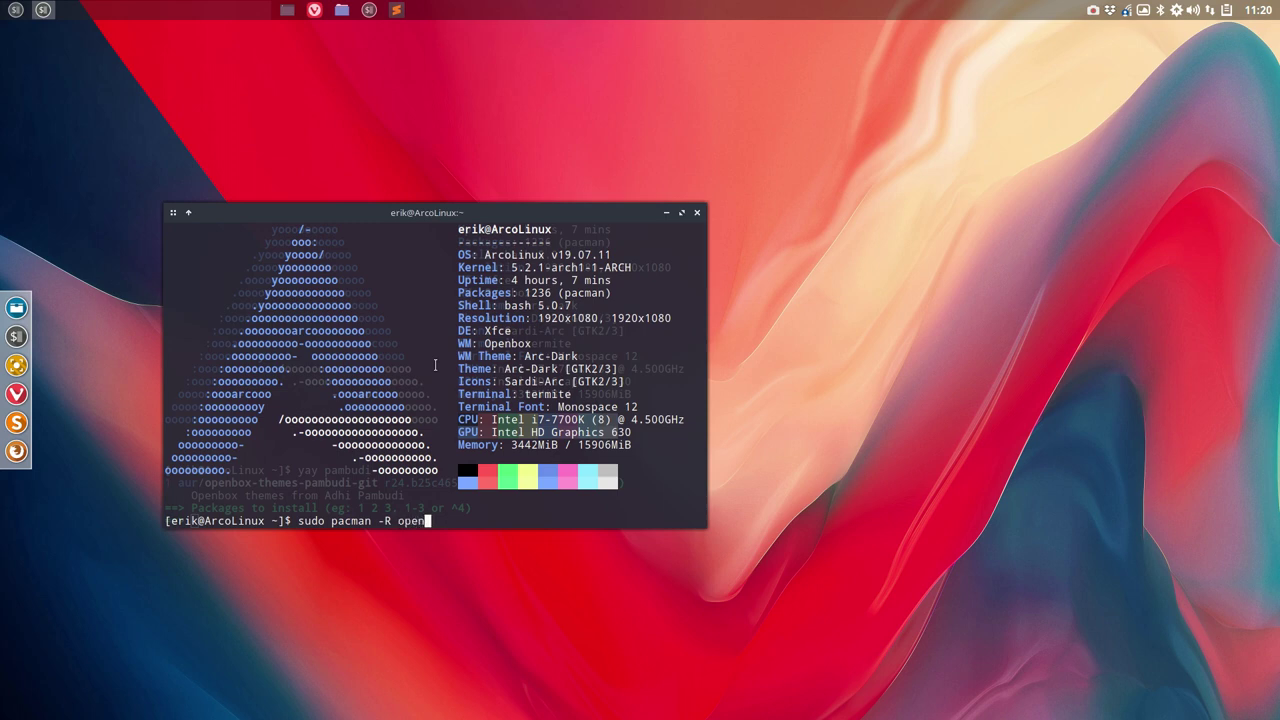
{"action": "type", "text": "box"}
{"action": "key", "text": "Tab"}
{"action": "key", "text": "Tab"}
{"action": "key", "text": "Tab"}
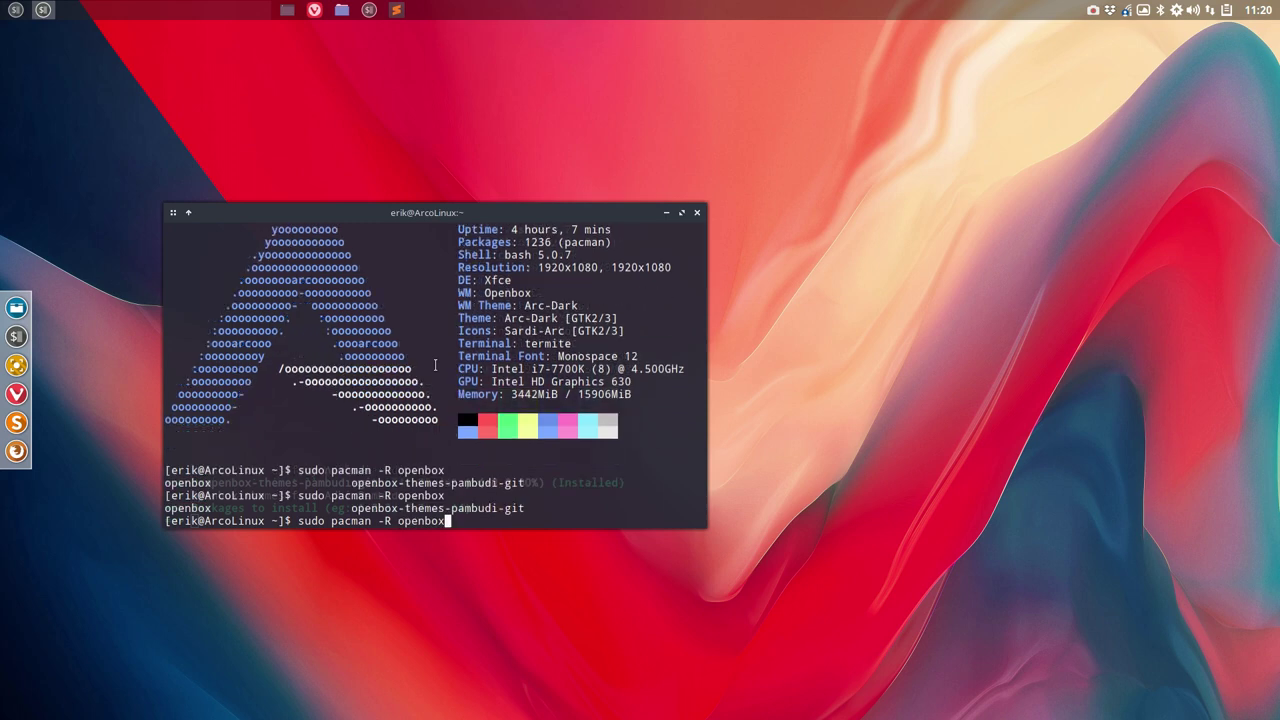
{"action": "type", "text": "-t"}
{"action": "key", "text": "Tab"}
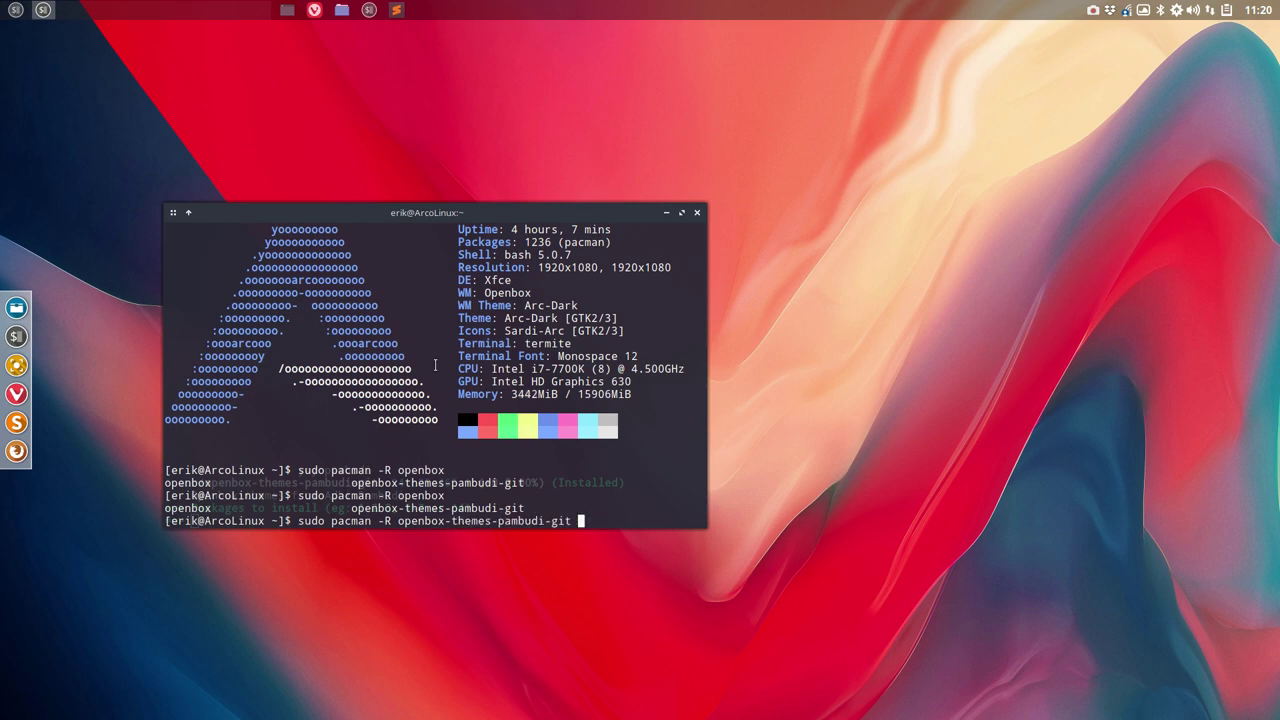
{"action": "key", "text": "Return"}
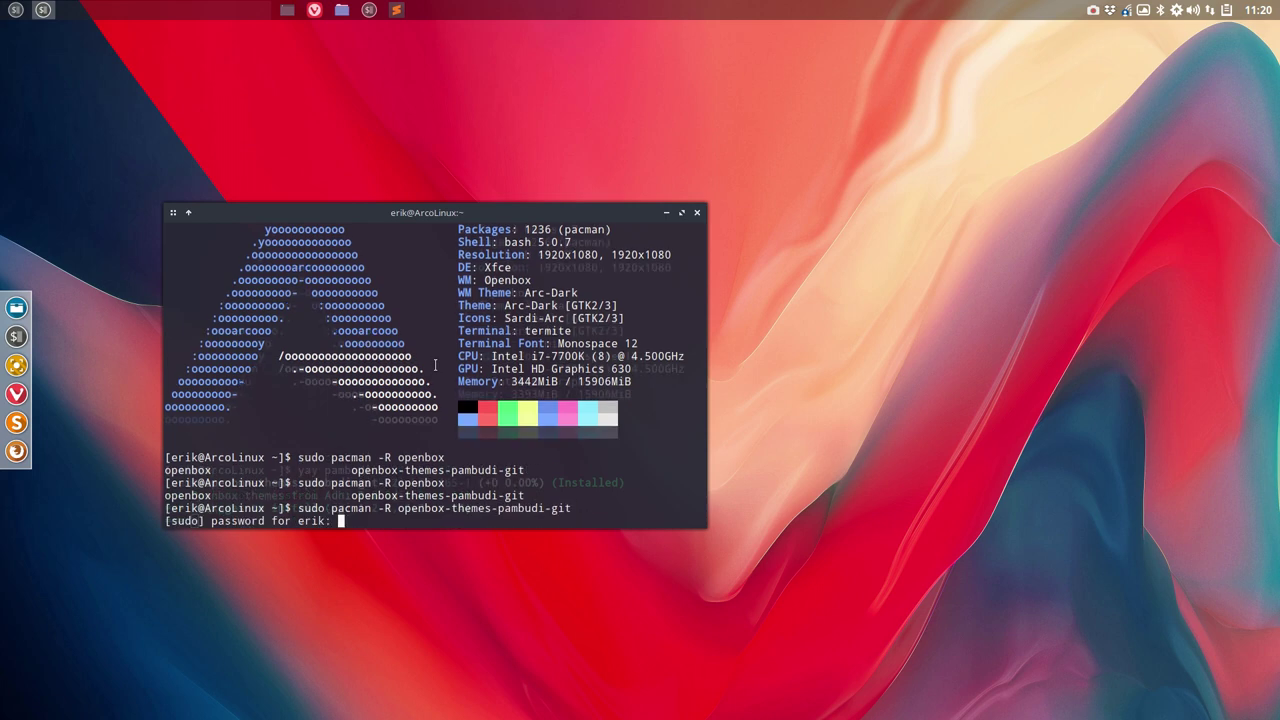
{"action": "key", "text": "Return"}
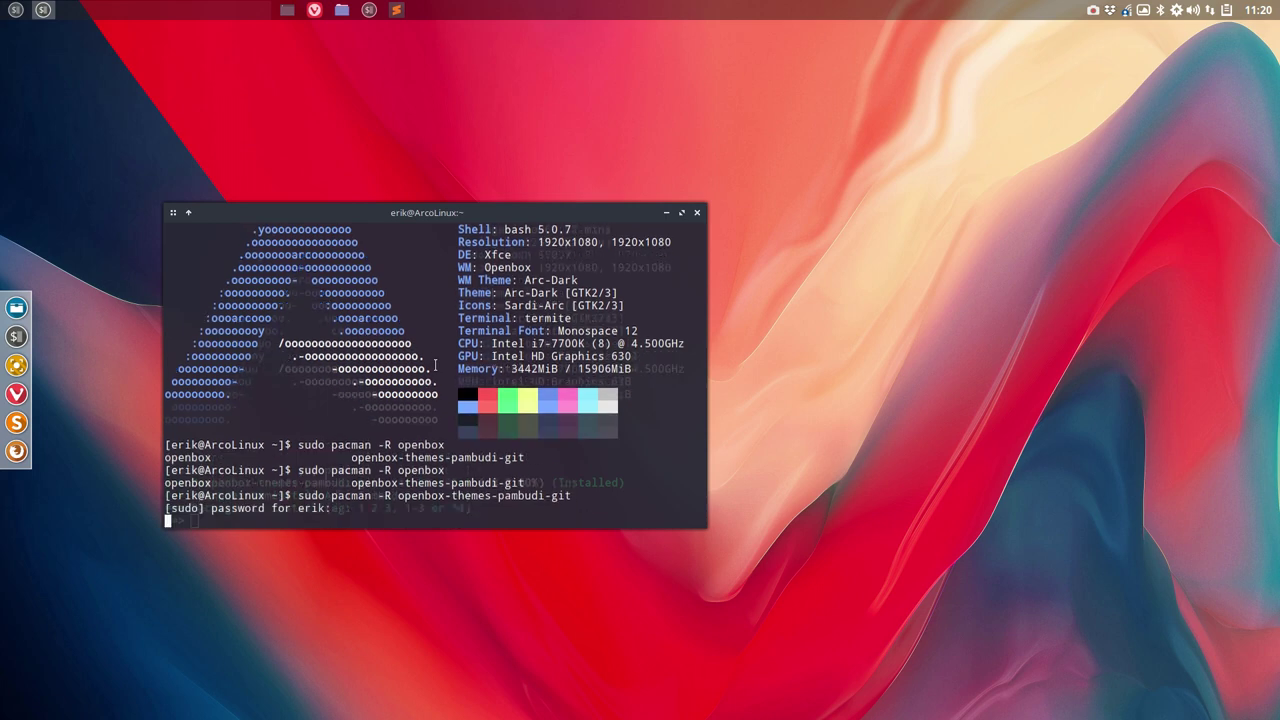
{"action": "key", "text": "Return"}
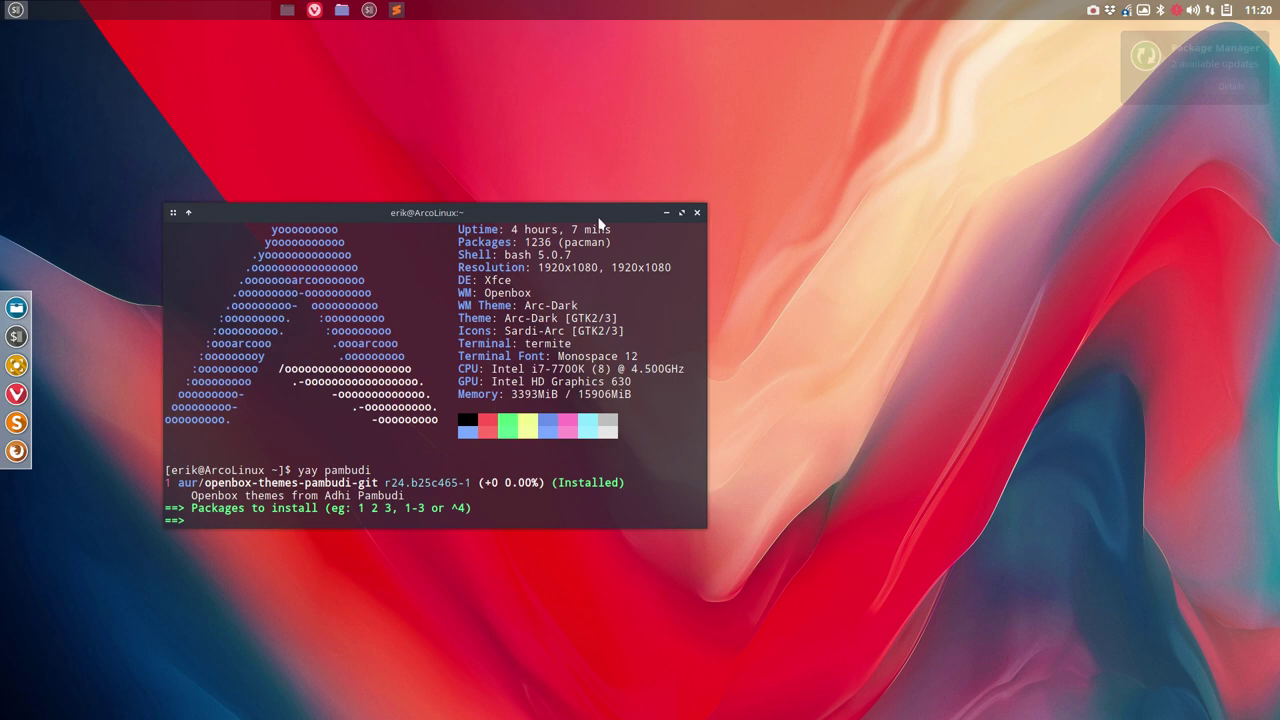
Step: Install result 1, openbox-themes-pambudi-git r24.b25c465-1, skipping diffs, then close the terminal
{"action": "left_click_drag", "start_coordinate": [536, 208], "coordinate": [579, 121]}
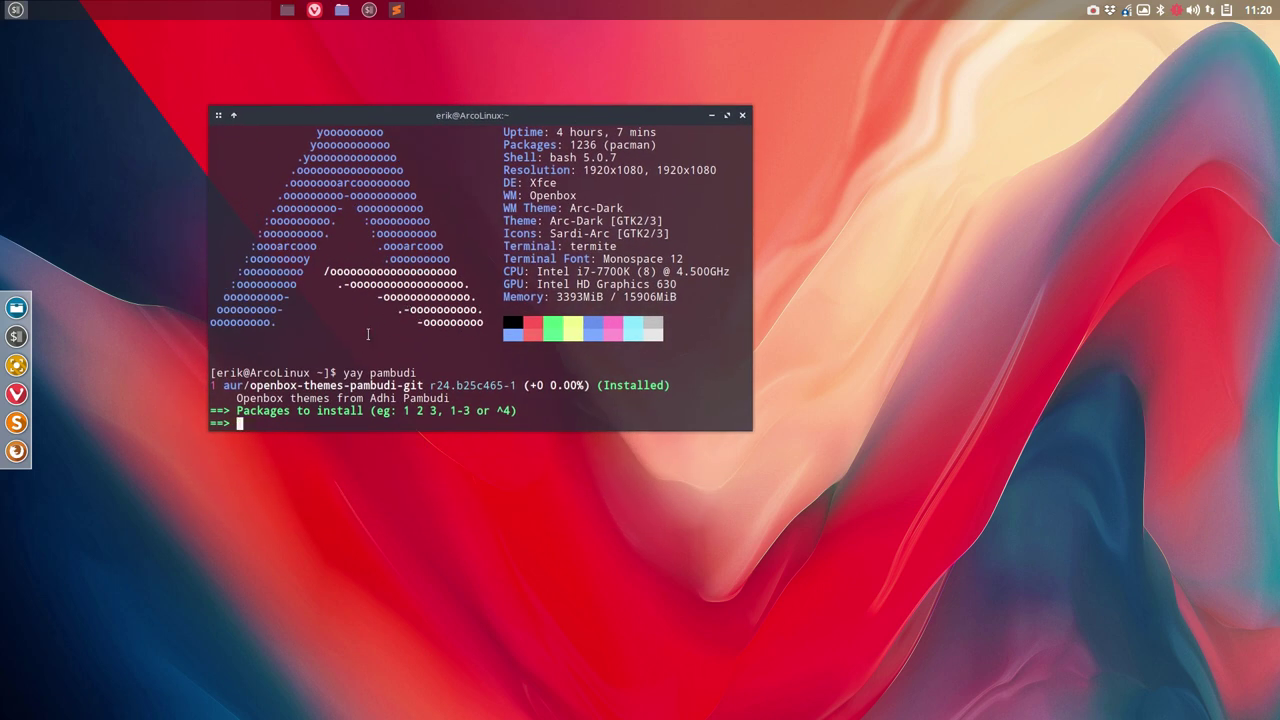
{"action": "type", "text": "1"}
{"action": "key", "text": "Return"}
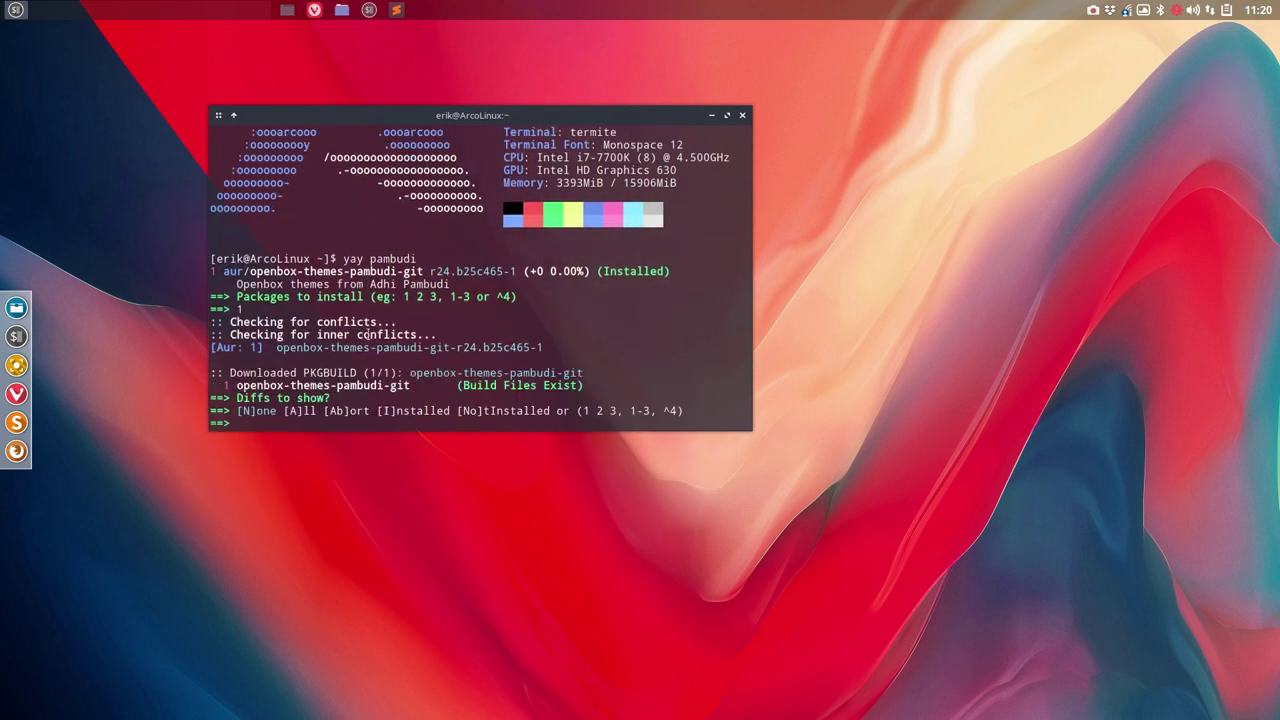
{"action": "key", "text": "Return"}
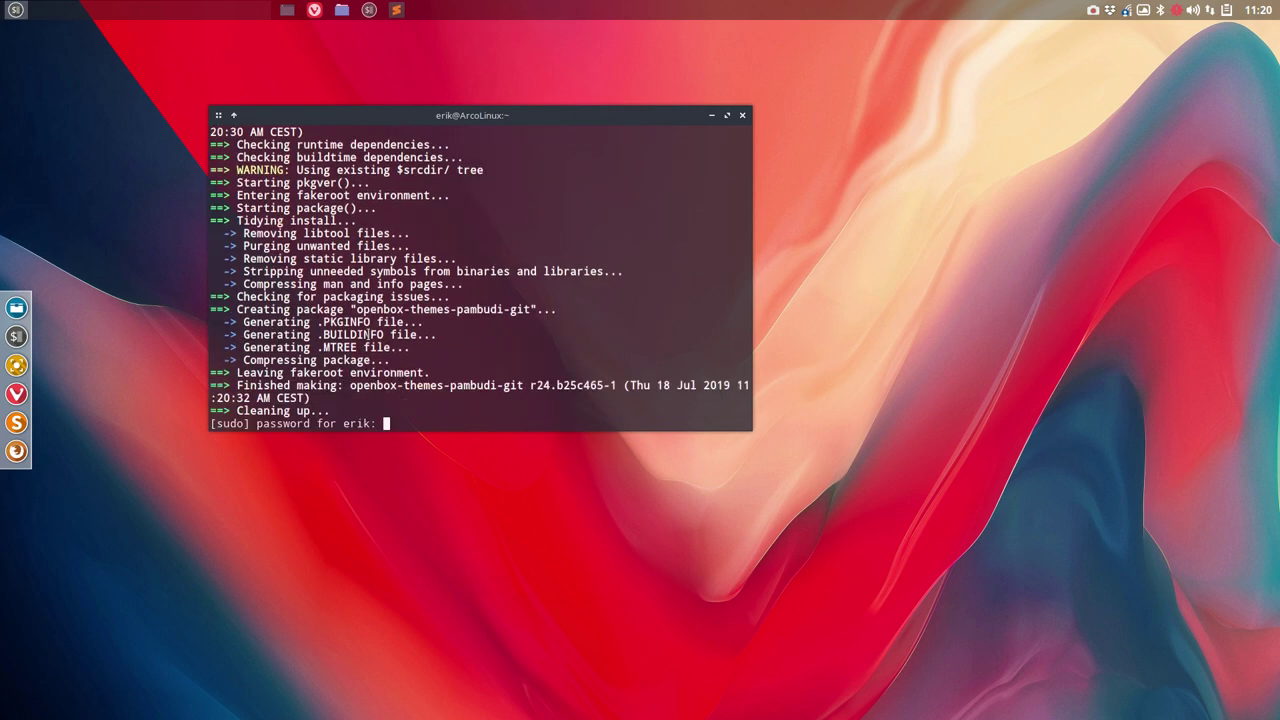
{"action": "key", "text": "Return"}
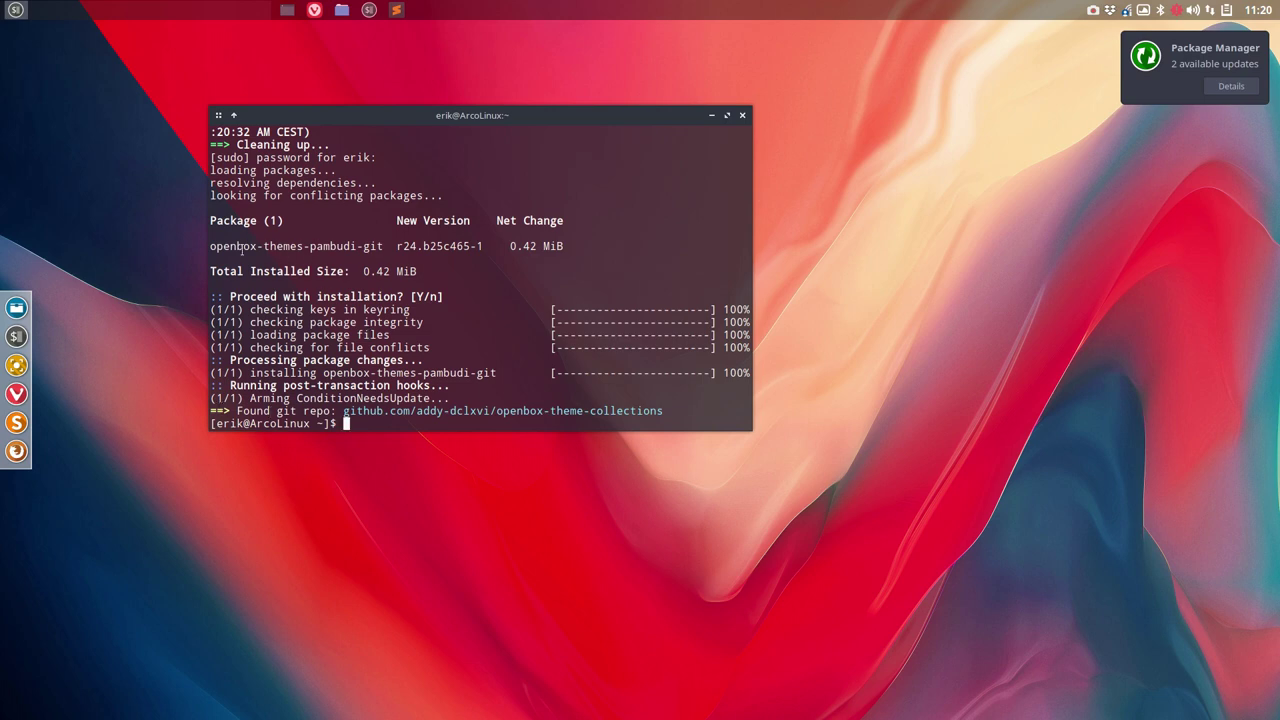
{"action": "left_click_drag", "start_coordinate": [241, 251], "coordinate": [748, 262]}
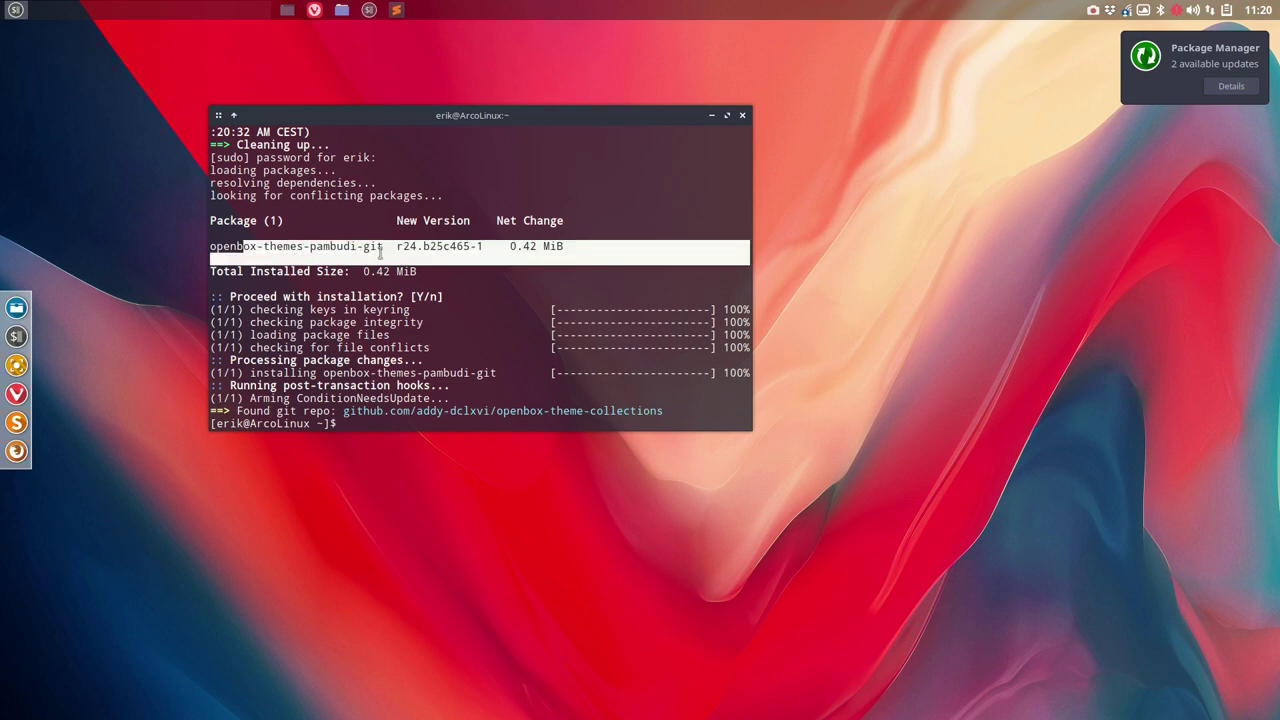
{"action": "left_click", "coordinate": [742, 115]}
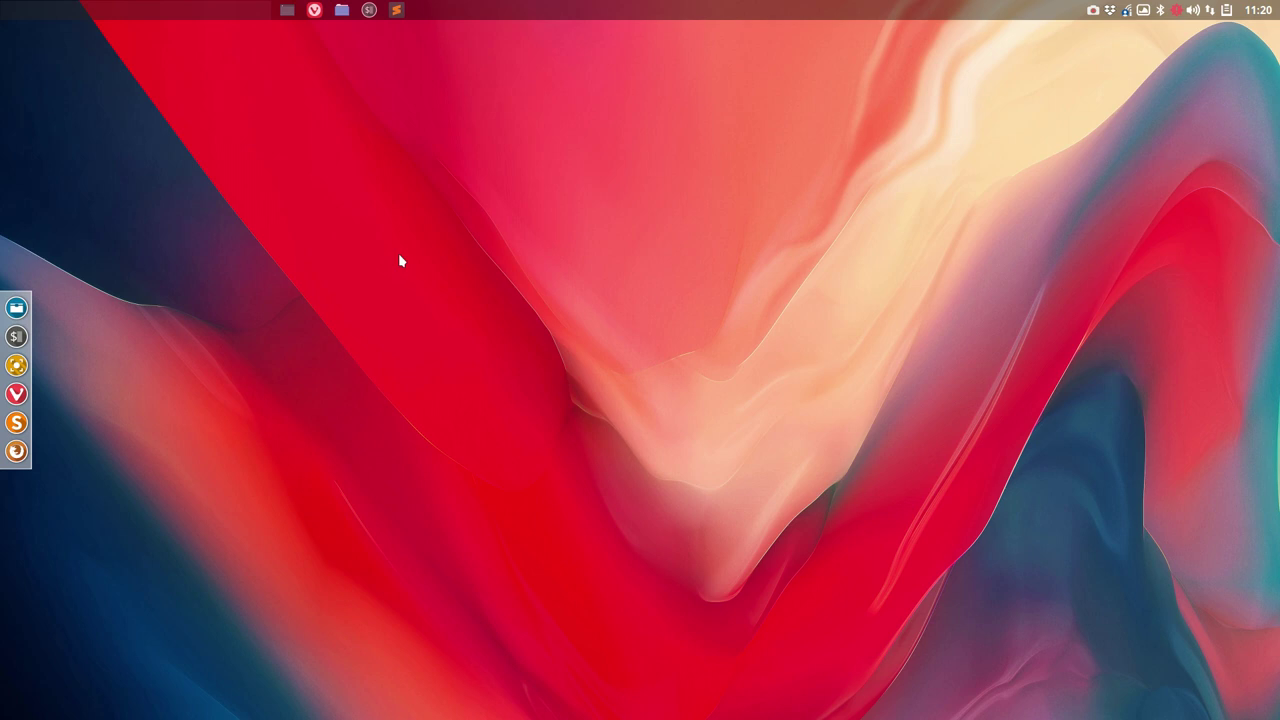
Step: Launch the file manager full-screen and navigate to /usr/share/themes
{"action": "right_click", "coordinate": [398, 261]}
{"action": "left_click", "coordinate": [223, 237]}
{"action": "left_click", "coordinate": [19, 308]}
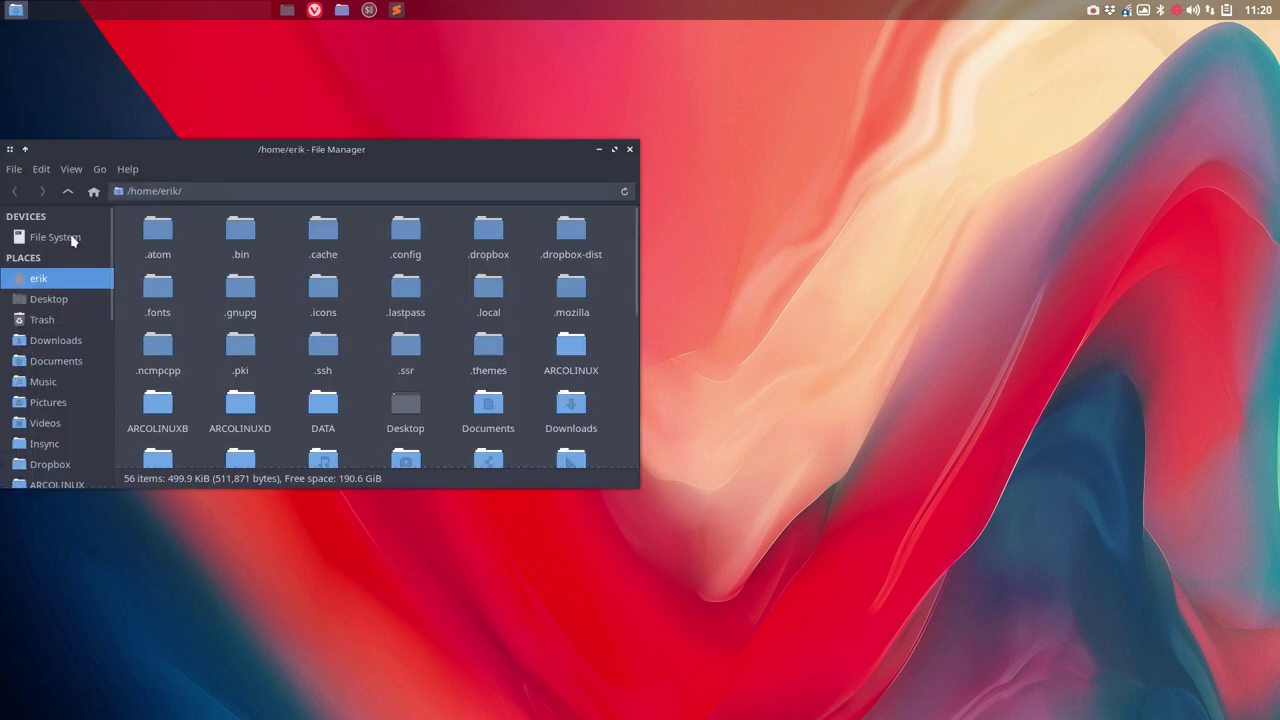
{"action": "left_click", "coordinate": [52, 238]}
{"action": "double_click", "coordinate": [429, 163]}
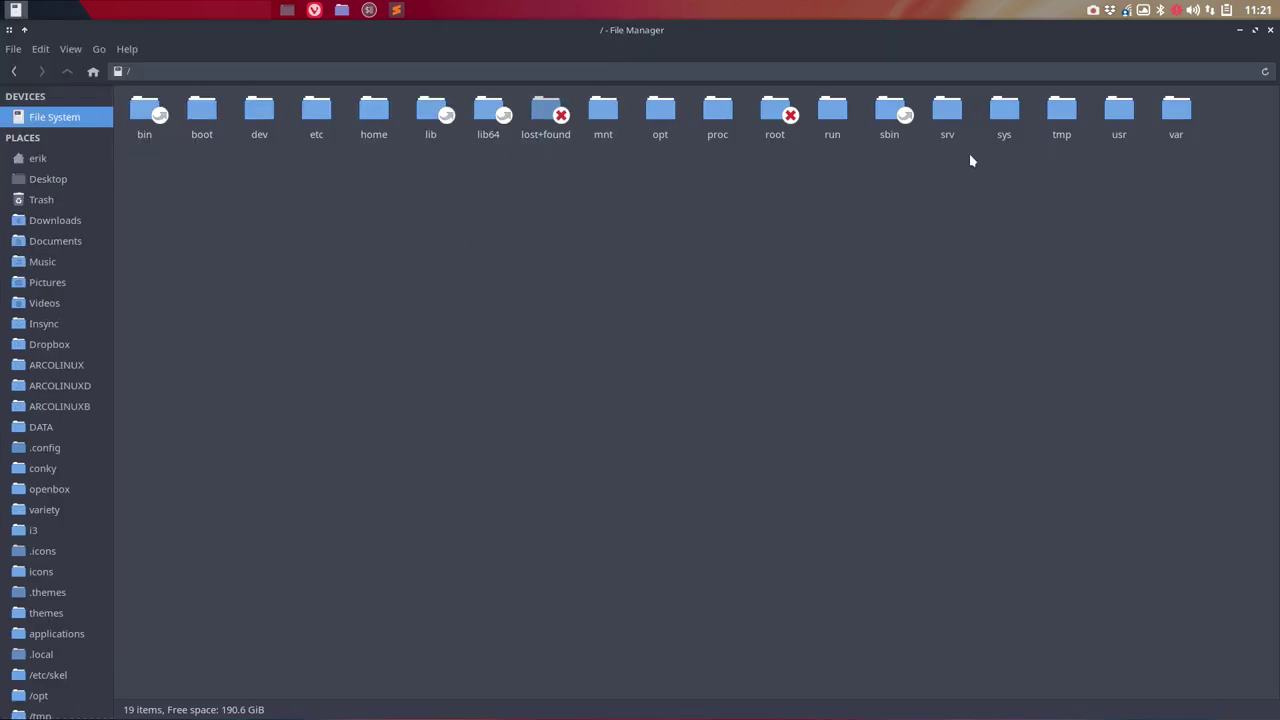
{"action": "double_click", "coordinate": [1110, 118]}
{"action": "double_click", "coordinate": [460, 116]}
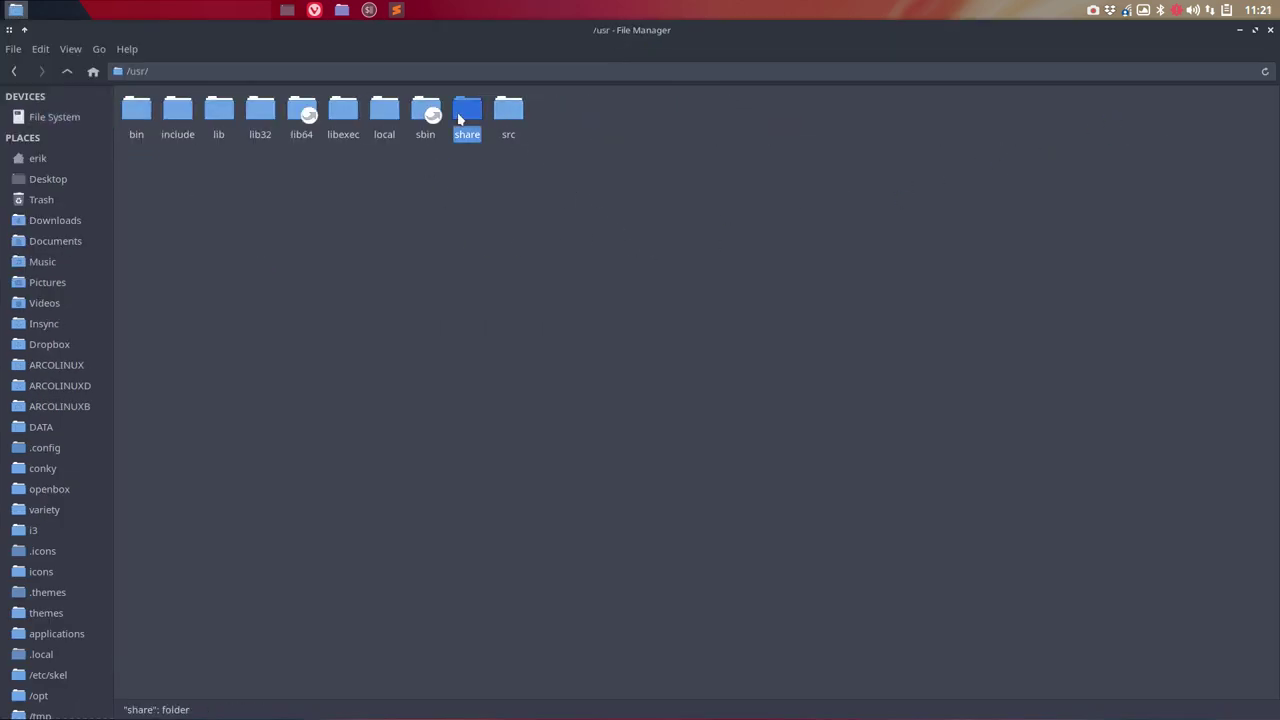
{"action": "type", "text": "the"}
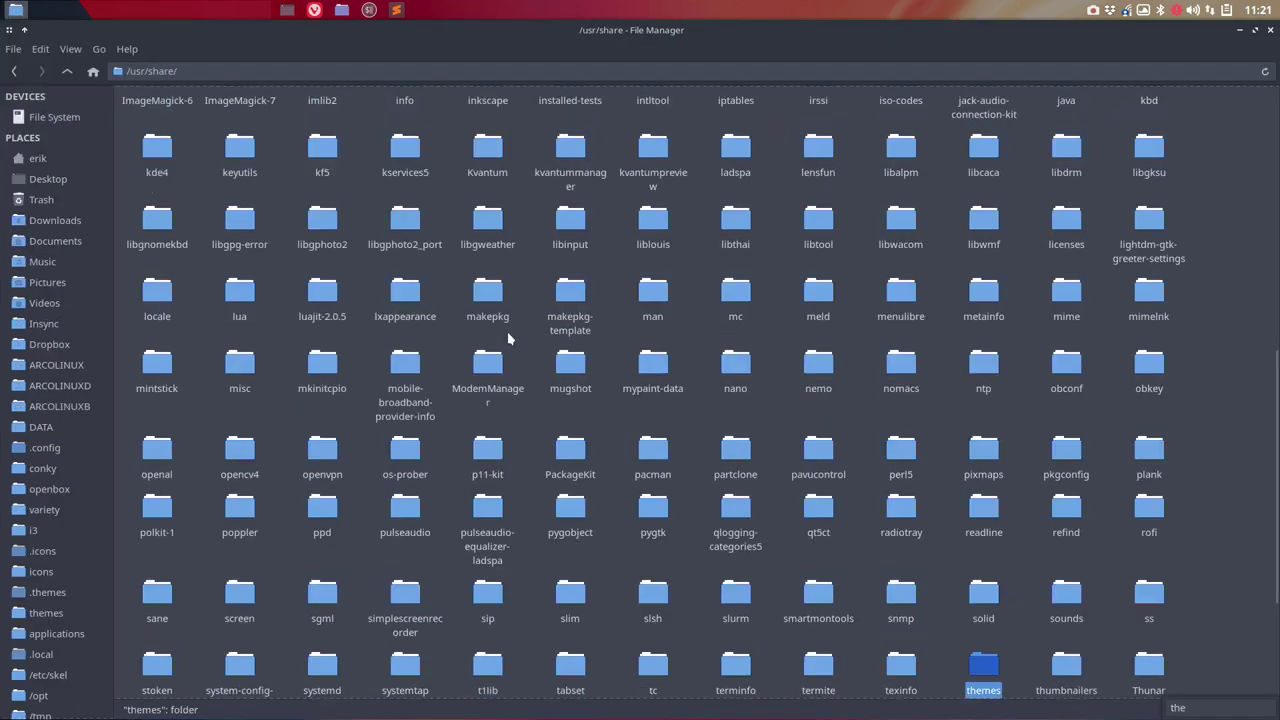
{"action": "key", "text": "Return"}
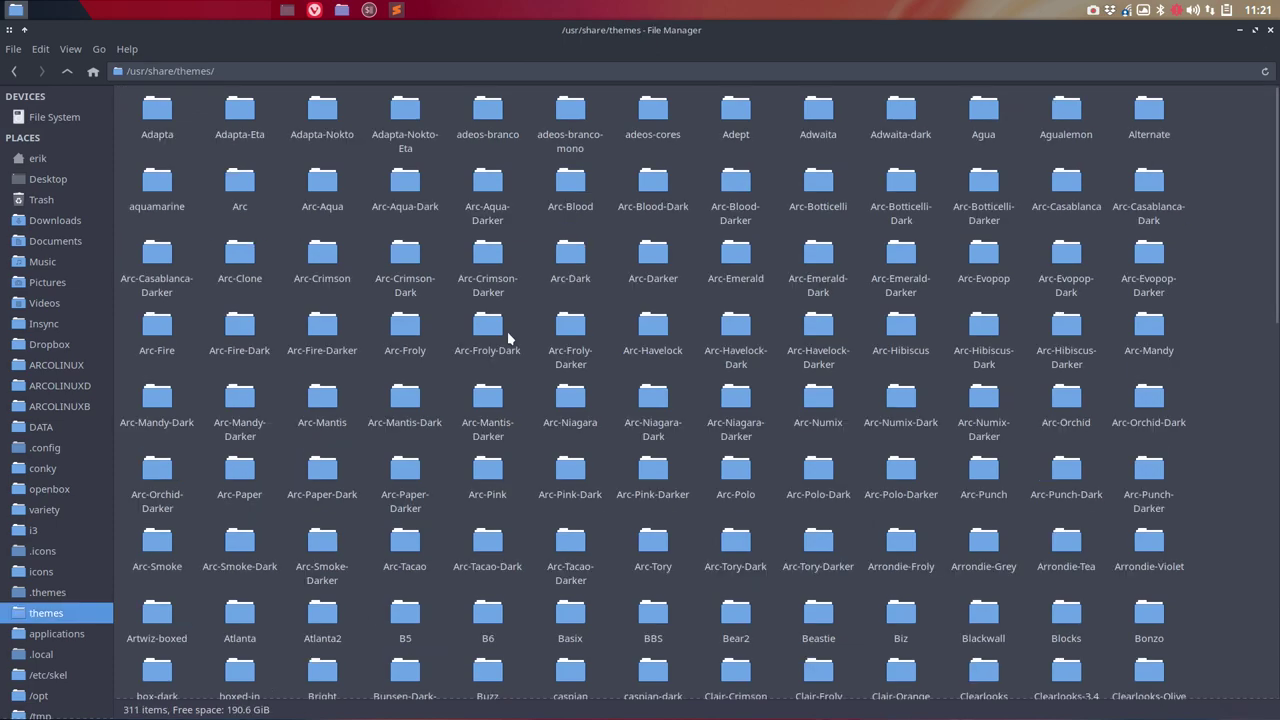
{"action": "scroll", "coordinate": [507, 333], "scroll_direction": "down", "scroll_amount": 10}
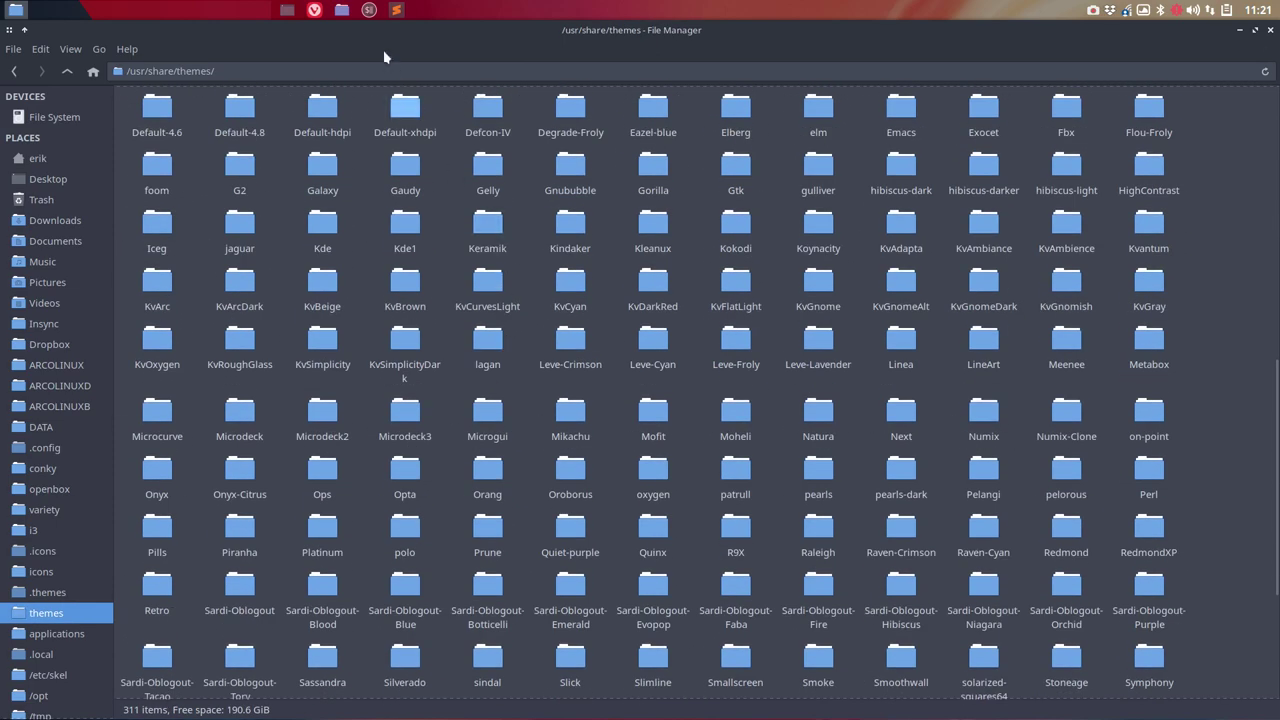
Step: Look over the openbox-theme-collections repository page in the browser, then return to the themes folder
{"action": "left_click", "coordinate": [314, 9]}
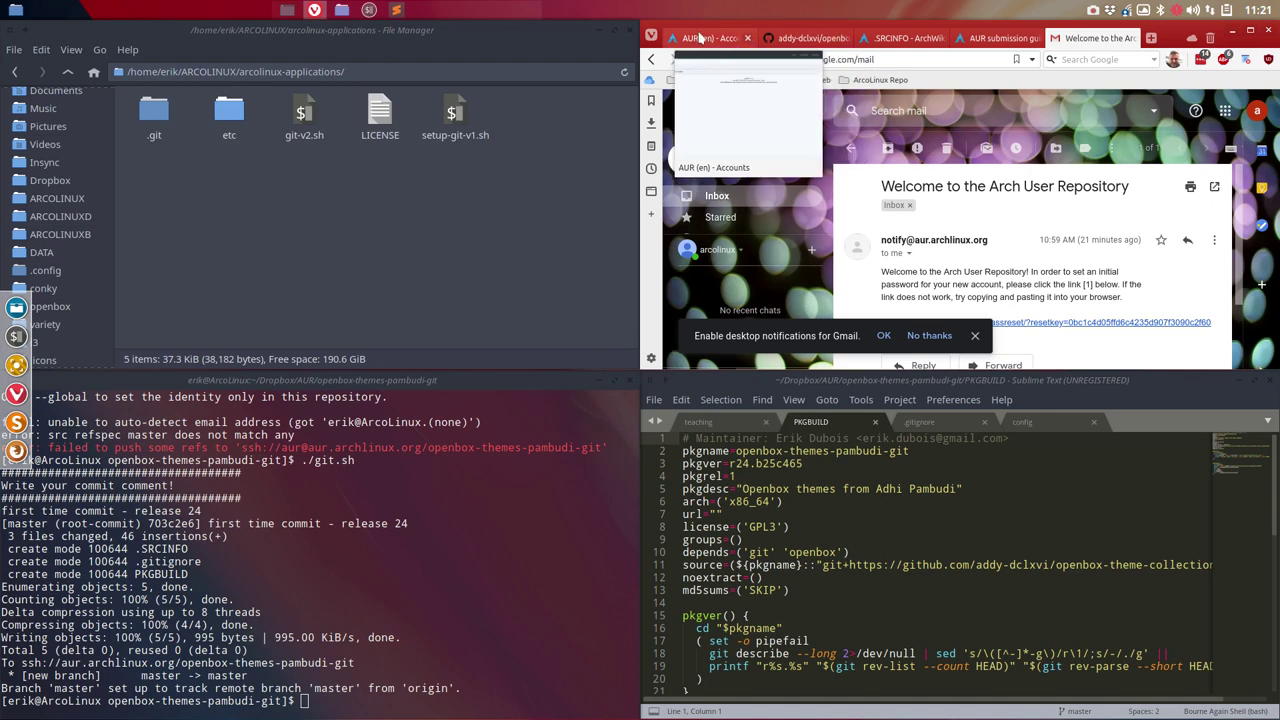
{"action": "left_click", "coordinate": [700, 37]}
{"action": "left_click", "coordinate": [806, 38]}
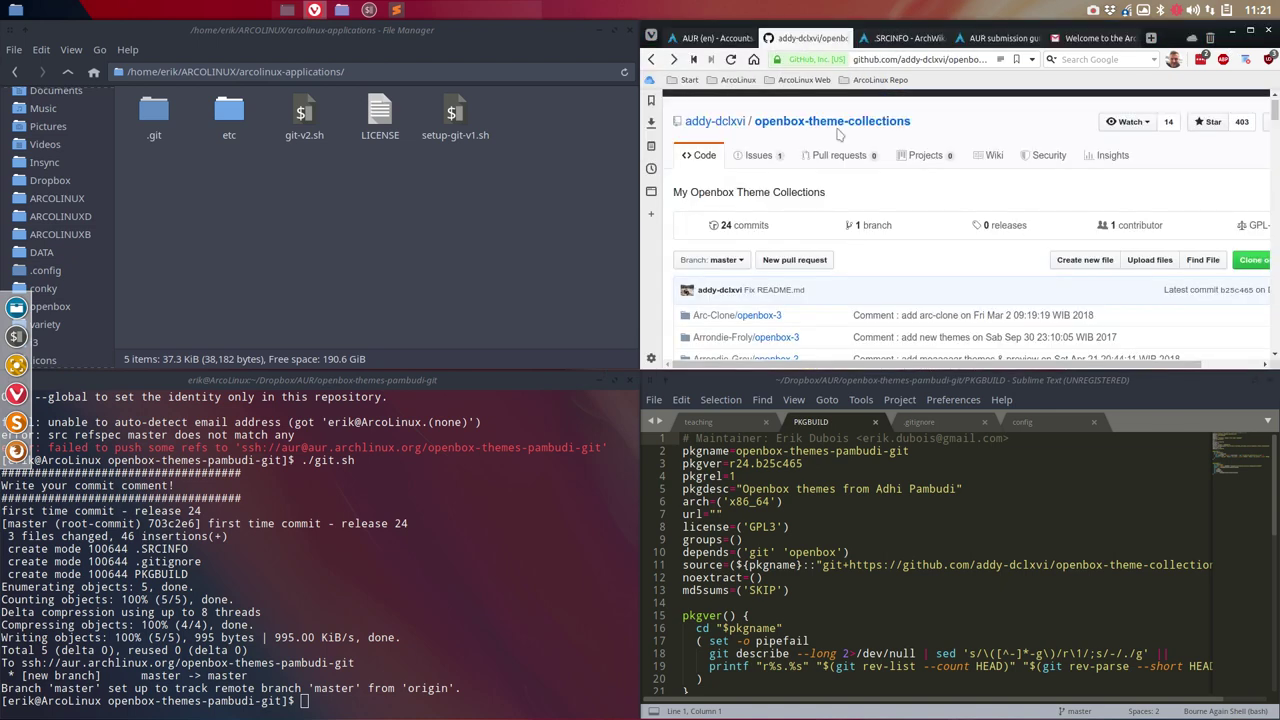
{"action": "scroll", "coordinate": [850, 240], "scroll_direction": "down", "scroll_amount": 5}
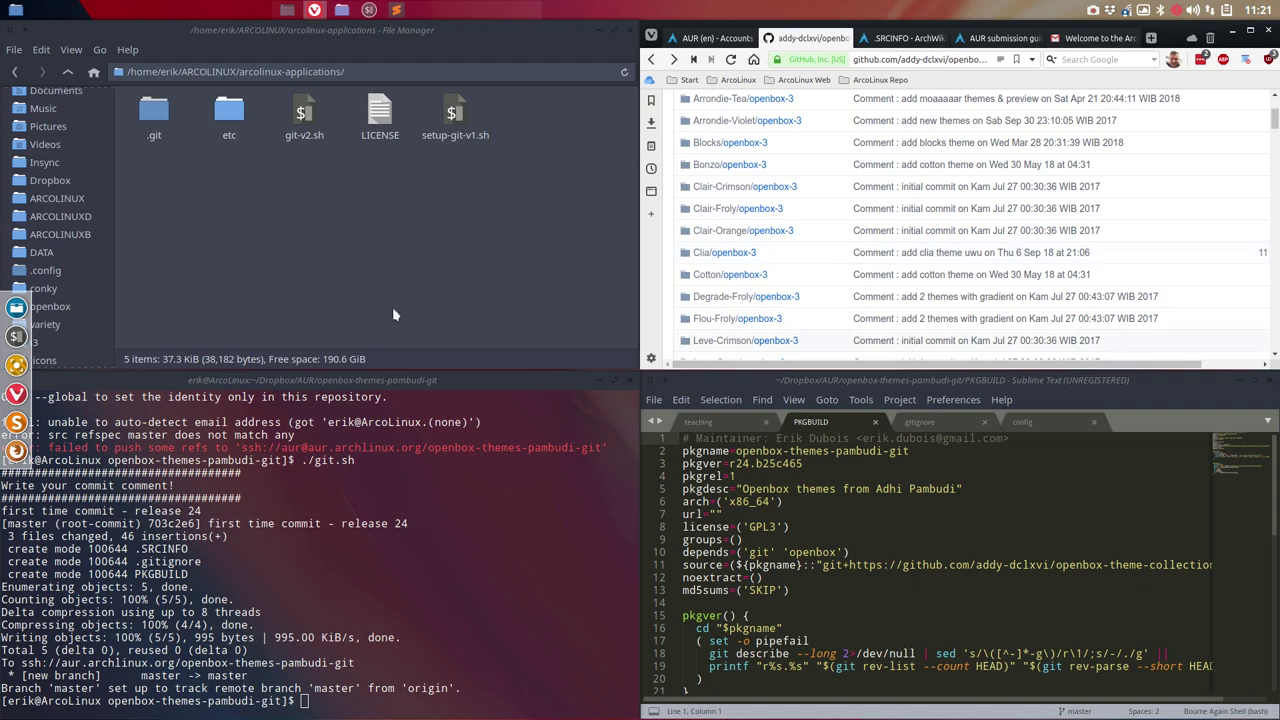
{"action": "left_click", "coordinate": [344, 12]}
{"action": "left_click", "coordinate": [8, 10]}
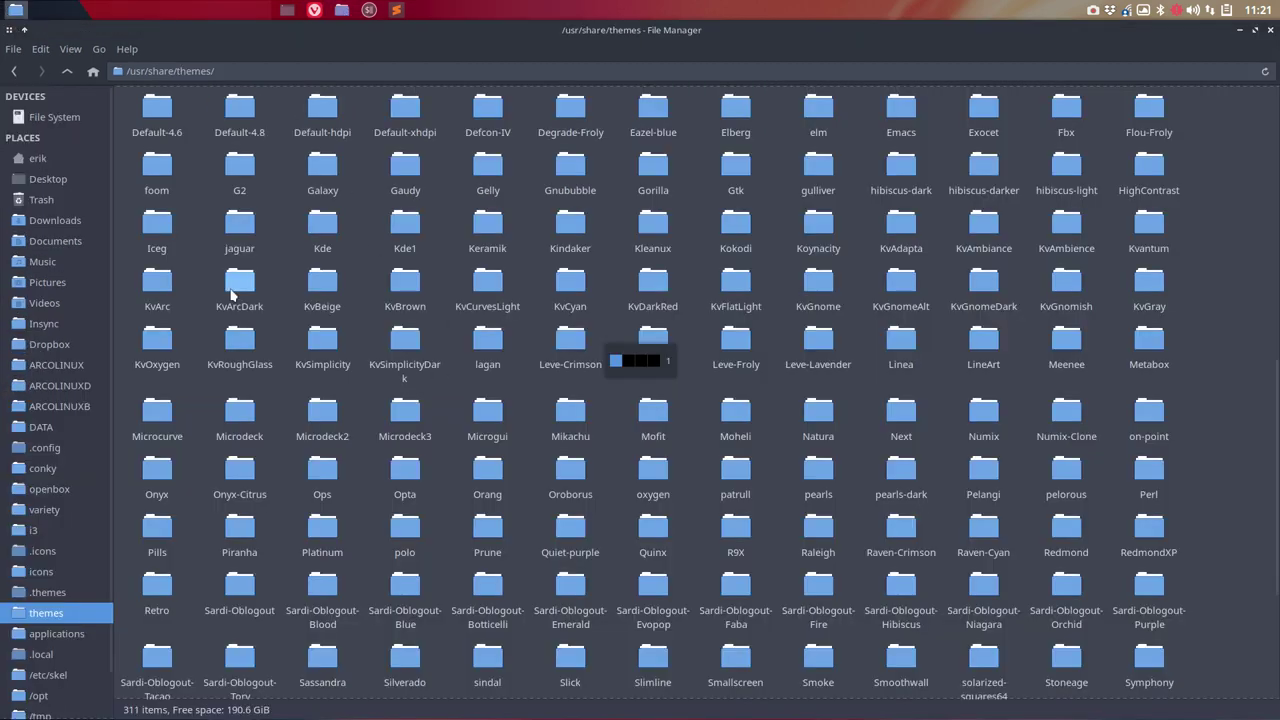
Step: Open the Bonzo theme to confirm its openbox-3 folder, then browse back through themes
{"action": "type", "text": "bon"}
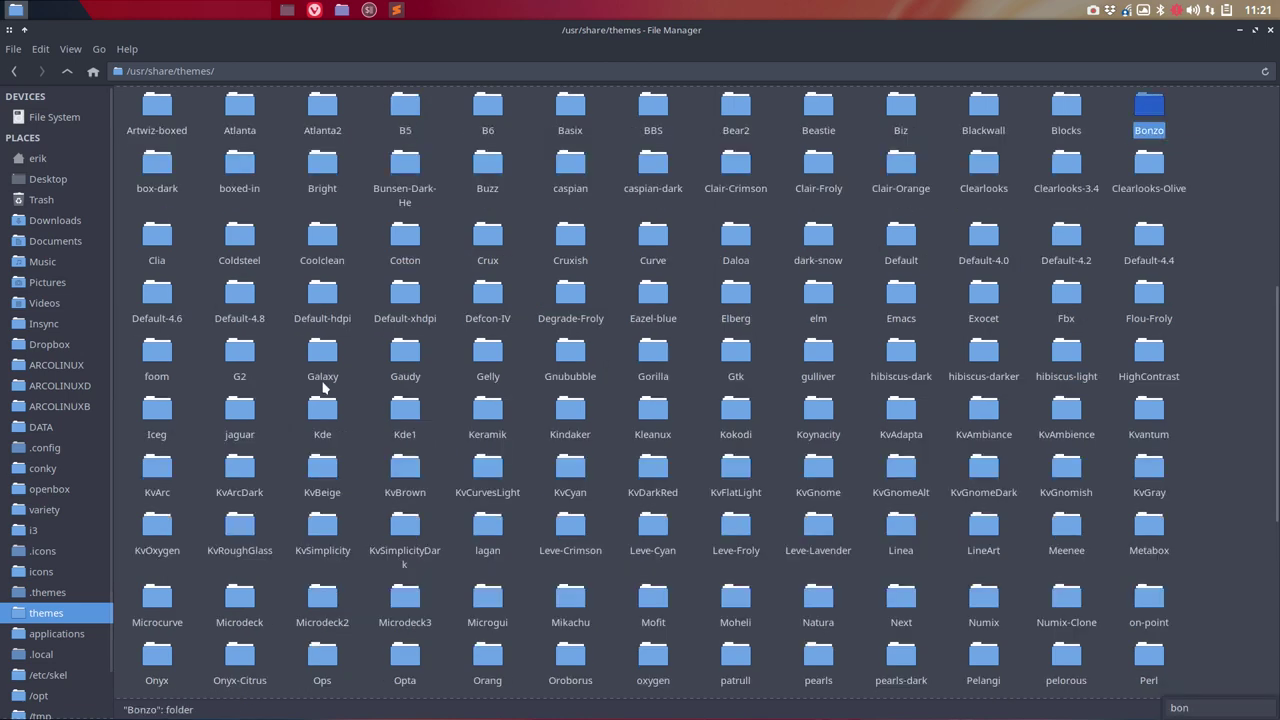
{"action": "double_click", "coordinate": [1147, 112]}
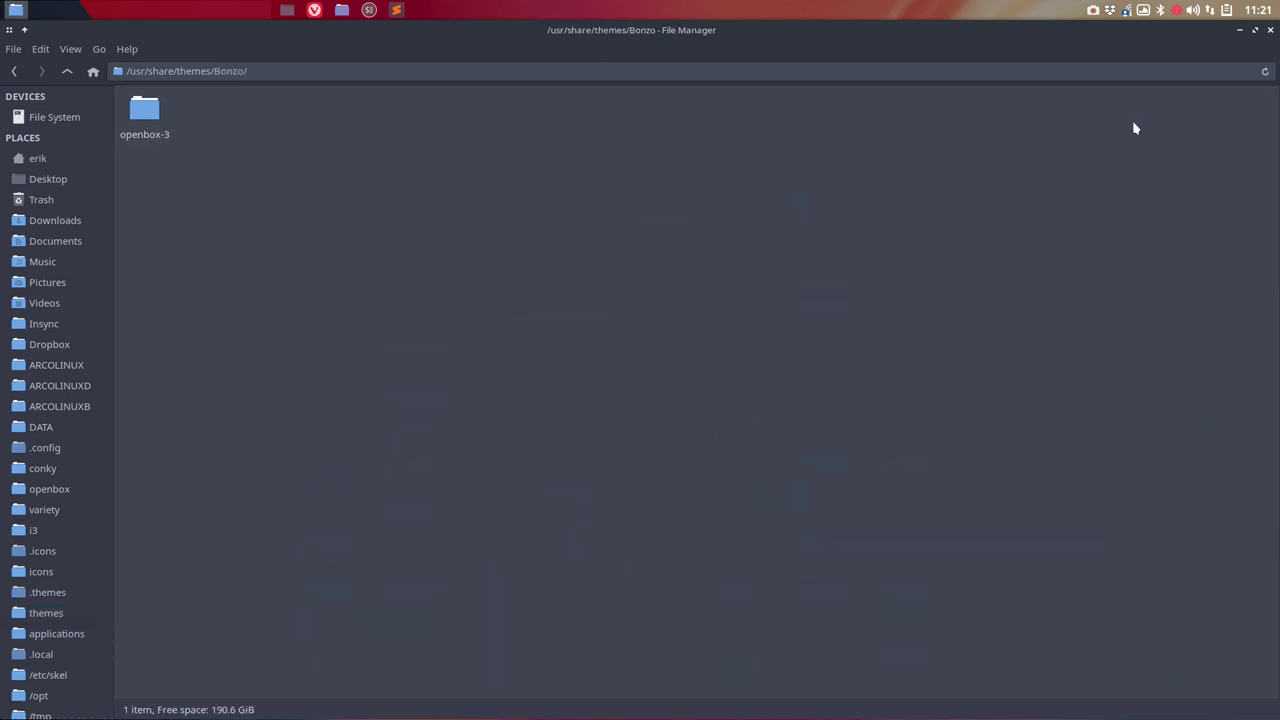
{"action": "left_click", "coordinate": [160, 128]}
{"action": "left_click", "coordinate": [66, 71]}
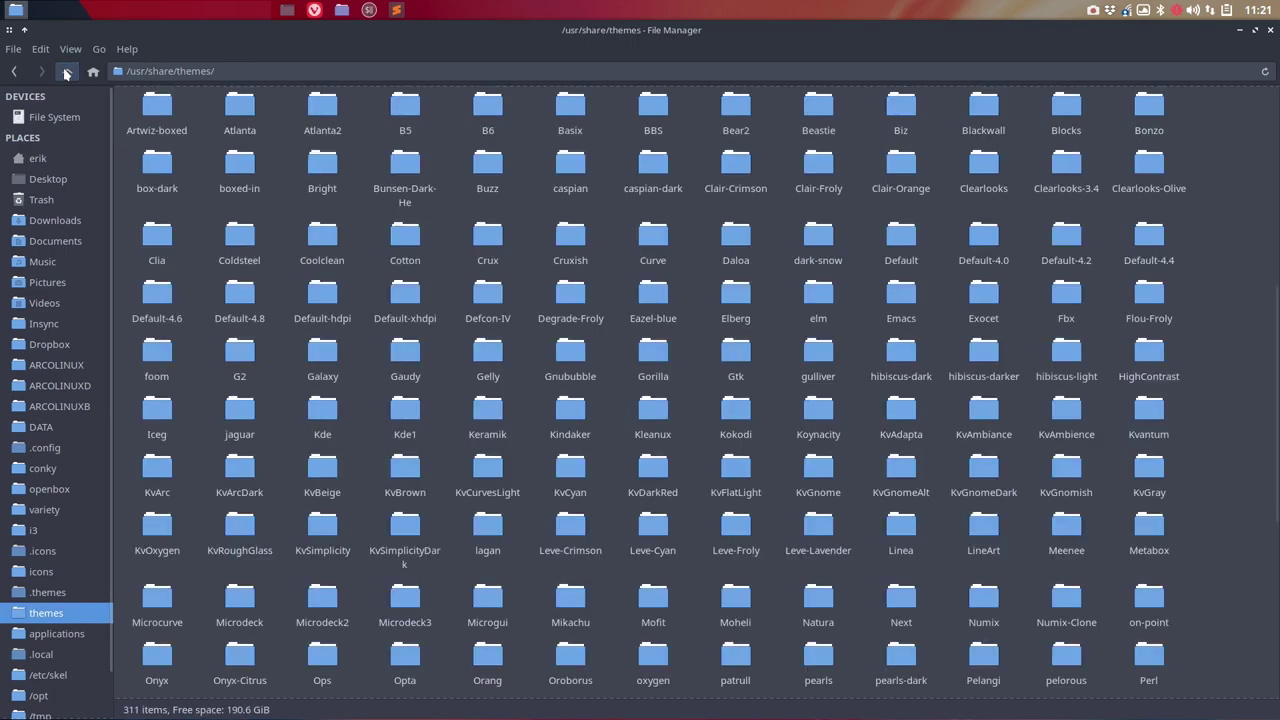
{"action": "scroll", "coordinate": [422, 470], "scroll_direction": "down", "scroll_amount": 10}
{"action": "scroll", "coordinate": [422, 472], "scroll_direction": "up", "scroll_amount": 5}
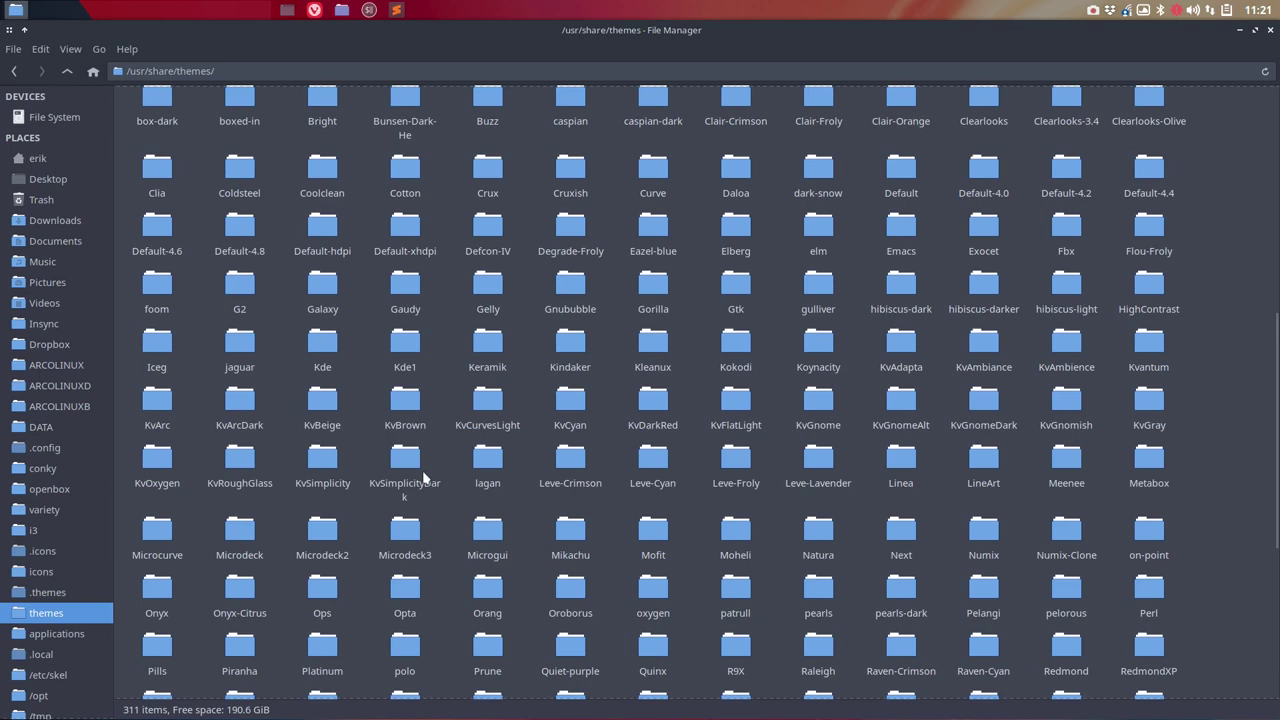
{"action": "scroll", "coordinate": [422, 478], "scroll_direction": "down", "scroll_amount": 2}
{"action": "scroll", "coordinate": [422, 478], "scroll_direction": "down", "scroll_amount": 2}
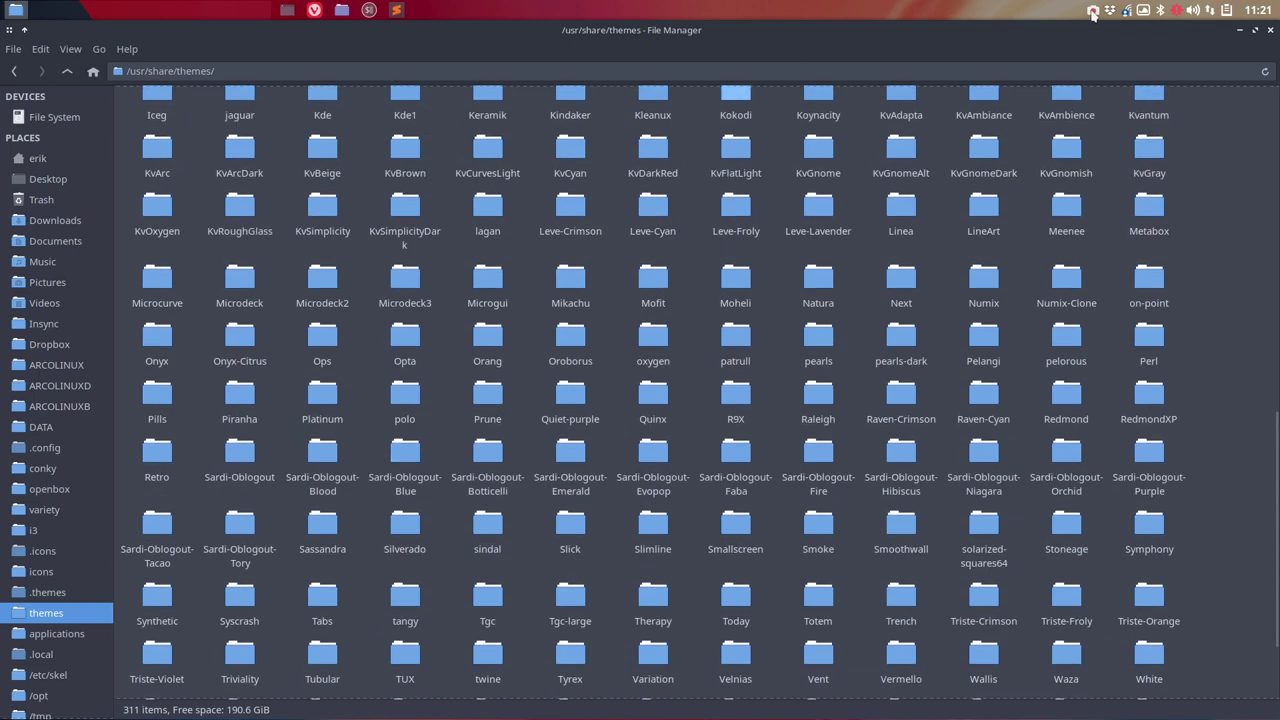
Step: Apply the pending Pamac updates with the password, then search for 'pambu'
{"action": "left_click", "coordinate": [1175, 12]}
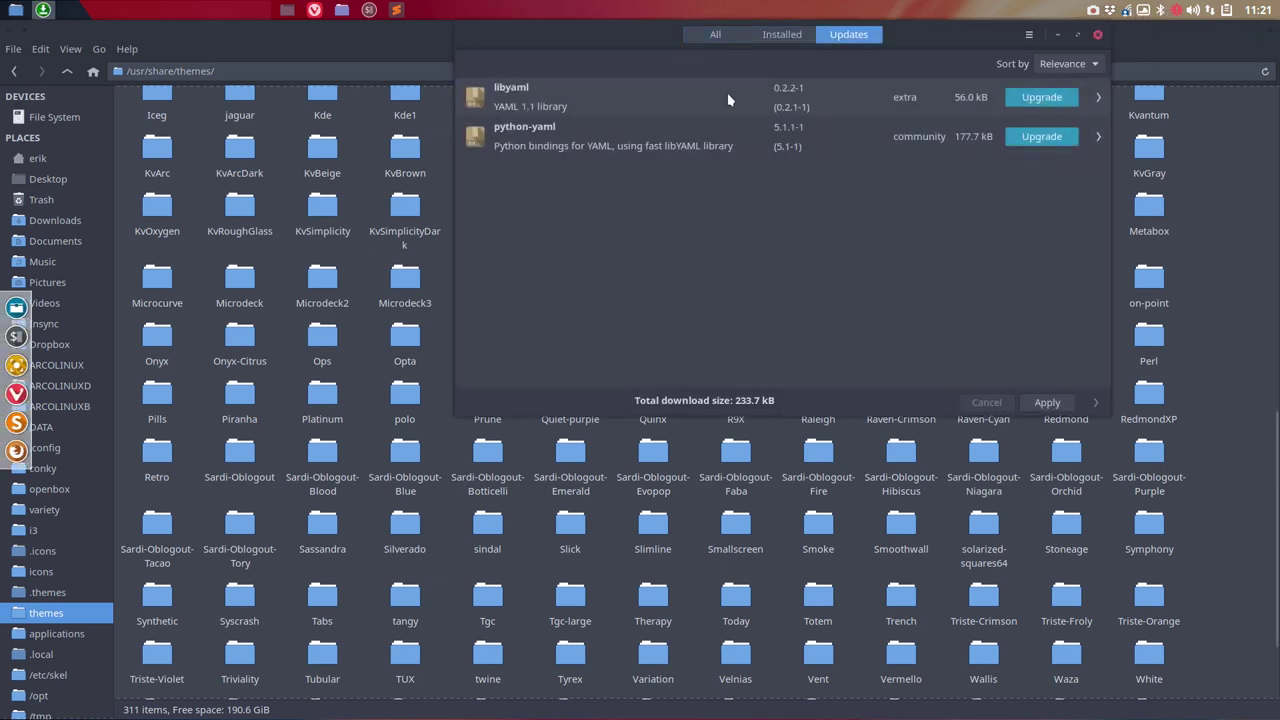
{"action": "left_click", "coordinate": [1050, 402]}
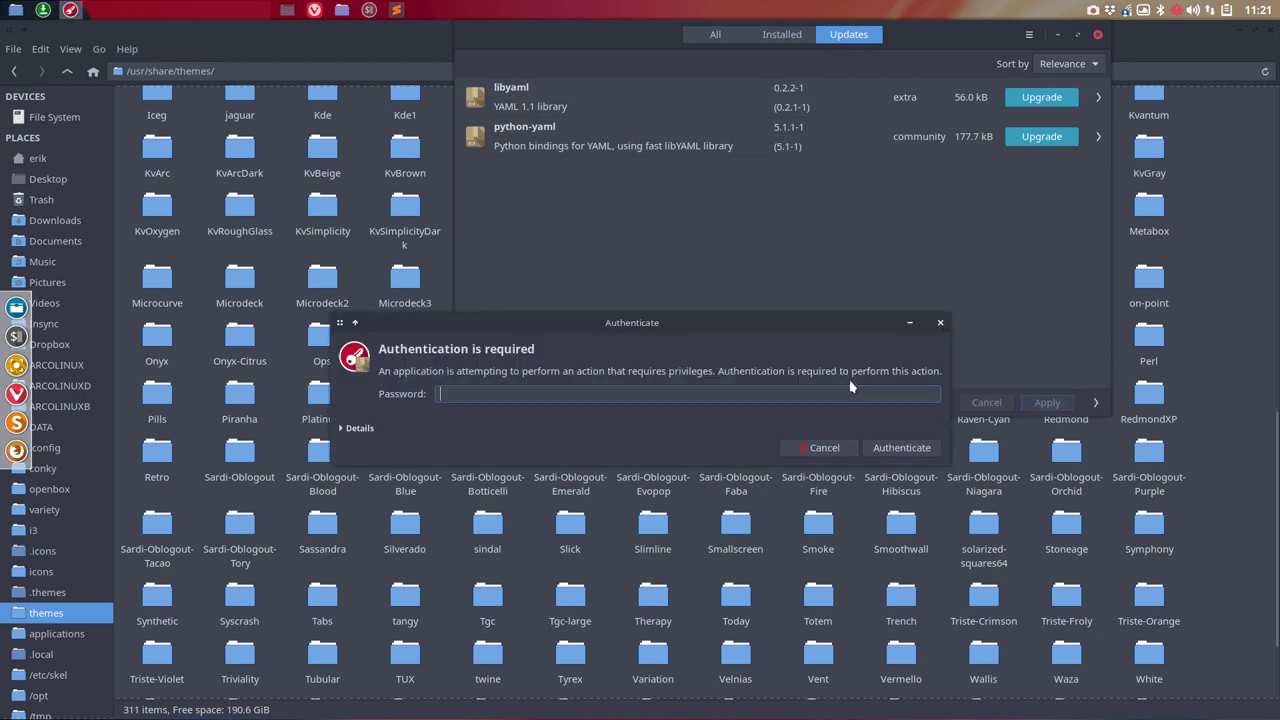
{"action": "type", "text": "****"}
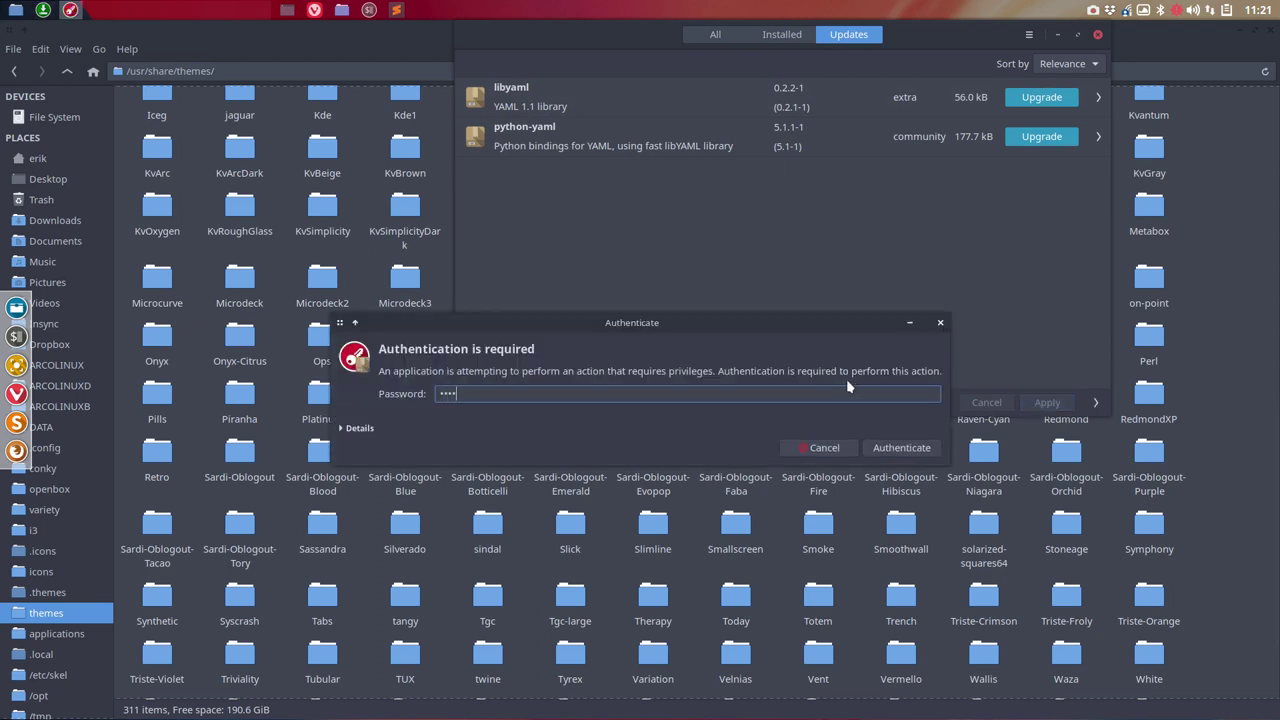
{"action": "key", "text": "Return"}
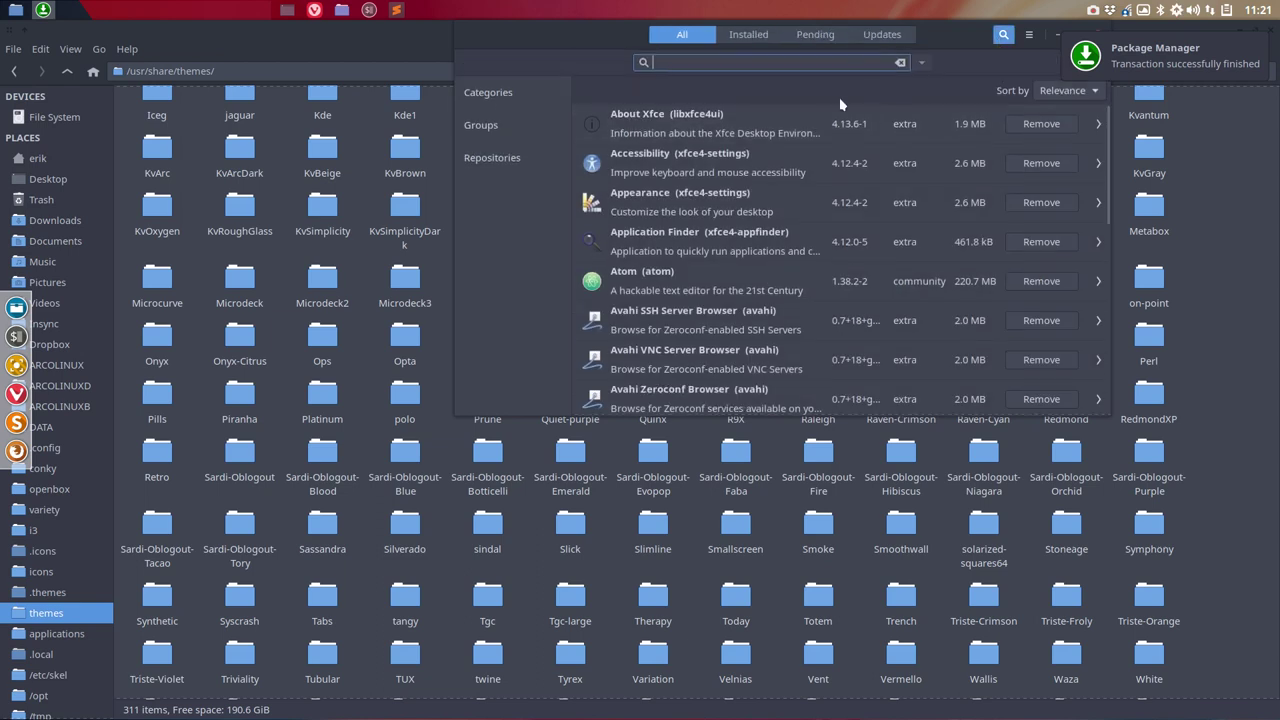
{"action": "type", "text": "pambu"}
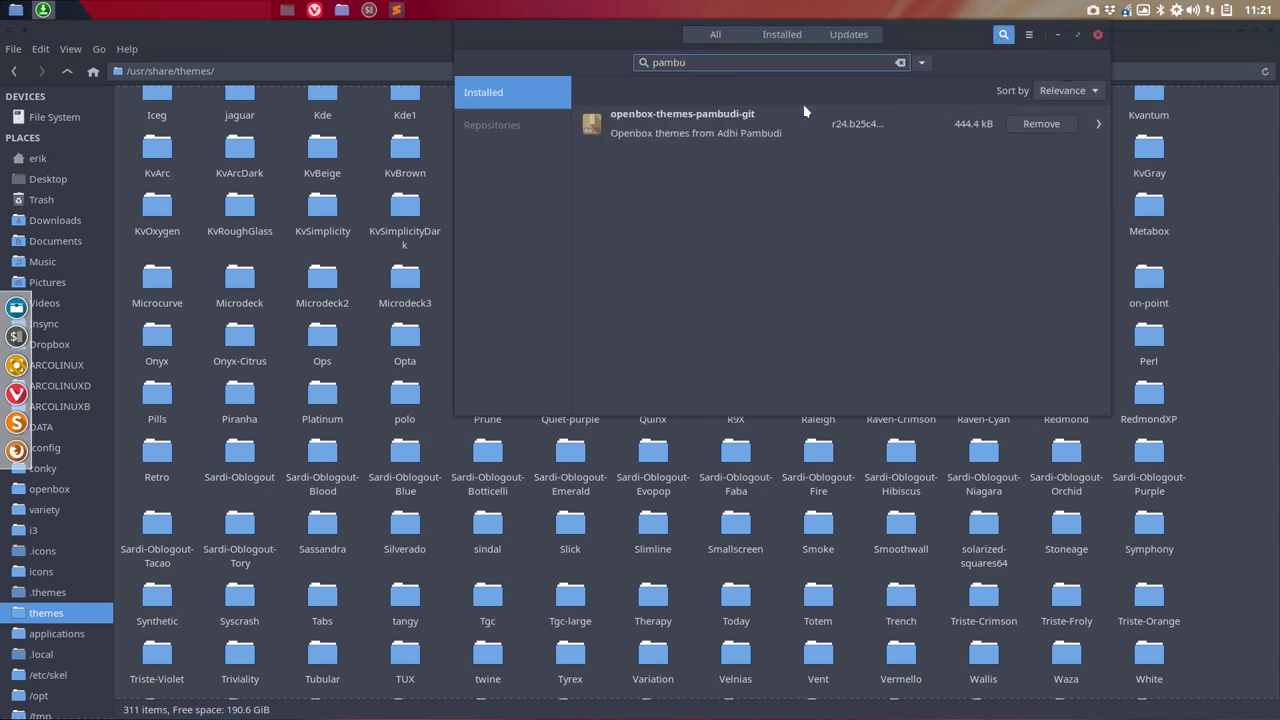
Step: Open openbox-themes-pambudi-git's details and show its Files list
{"action": "left_click", "coordinate": [771, 121]}
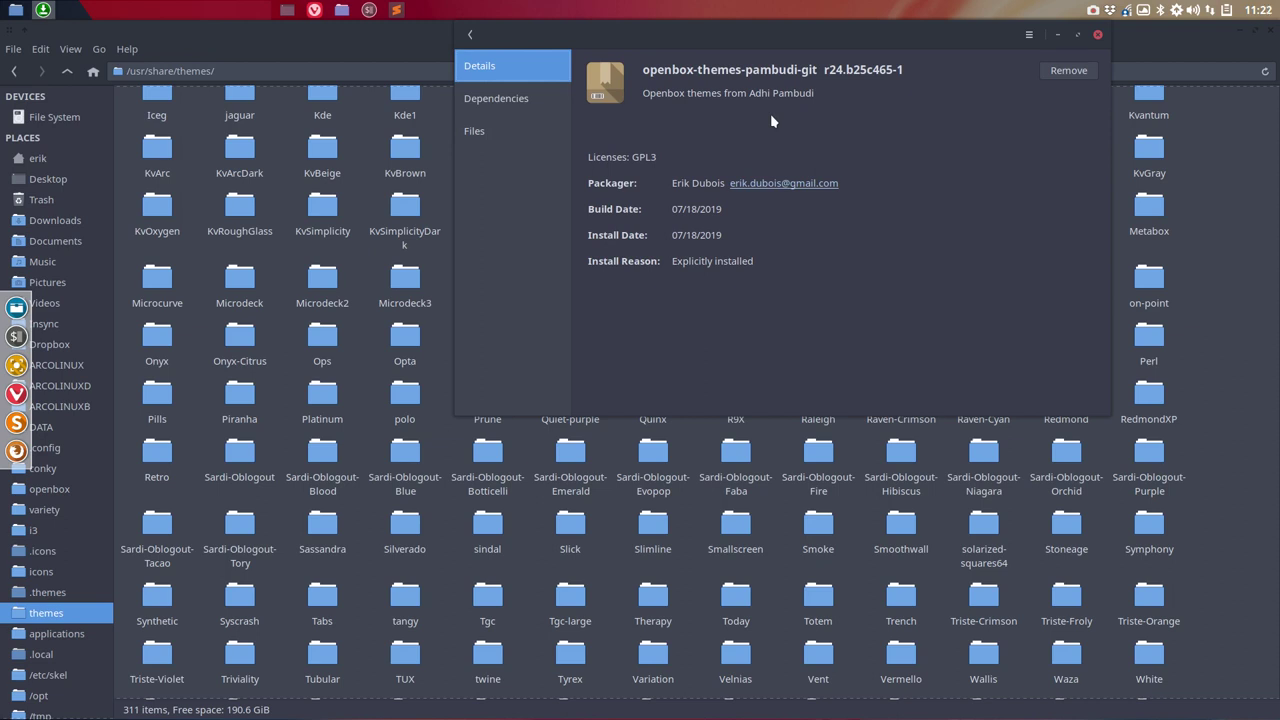
{"action": "left_click", "coordinate": [491, 131]}
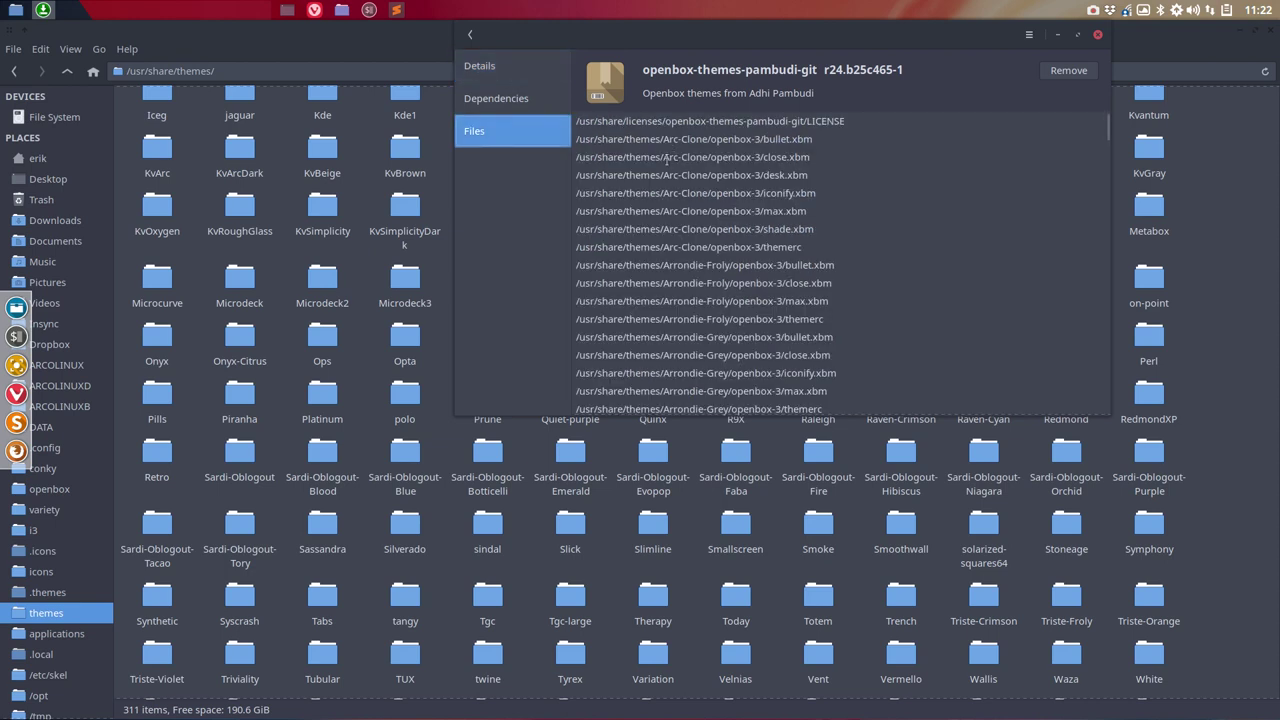
{"action": "left_click_drag", "start_coordinate": [688, 121], "coordinate": [850, 116]}
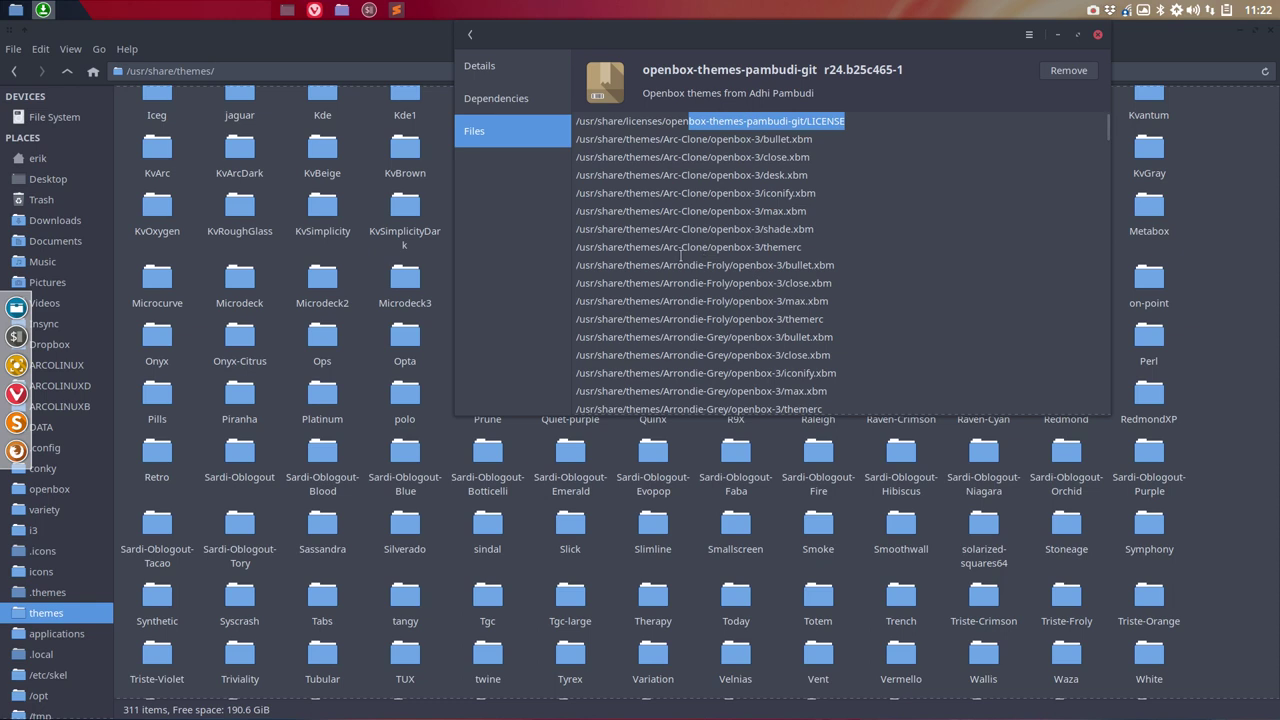
Step: Scroll through the openbox-3 theme files under /usr/share/themes, then close the package window
{"action": "scroll", "coordinate": [672, 356], "scroll_direction": "down", "scroll_amount": 10}
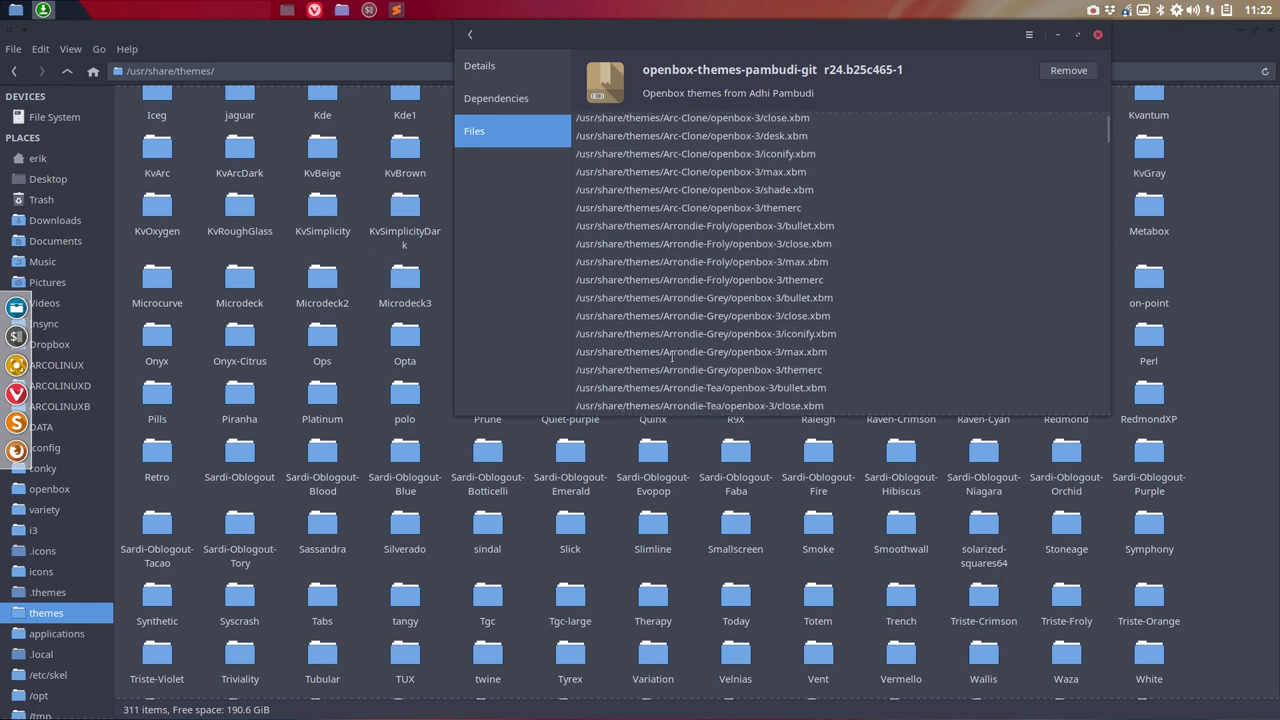
{"action": "scroll", "coordinate": [672, 356], "scroll_direction": "down", "scroll_amount": 8}
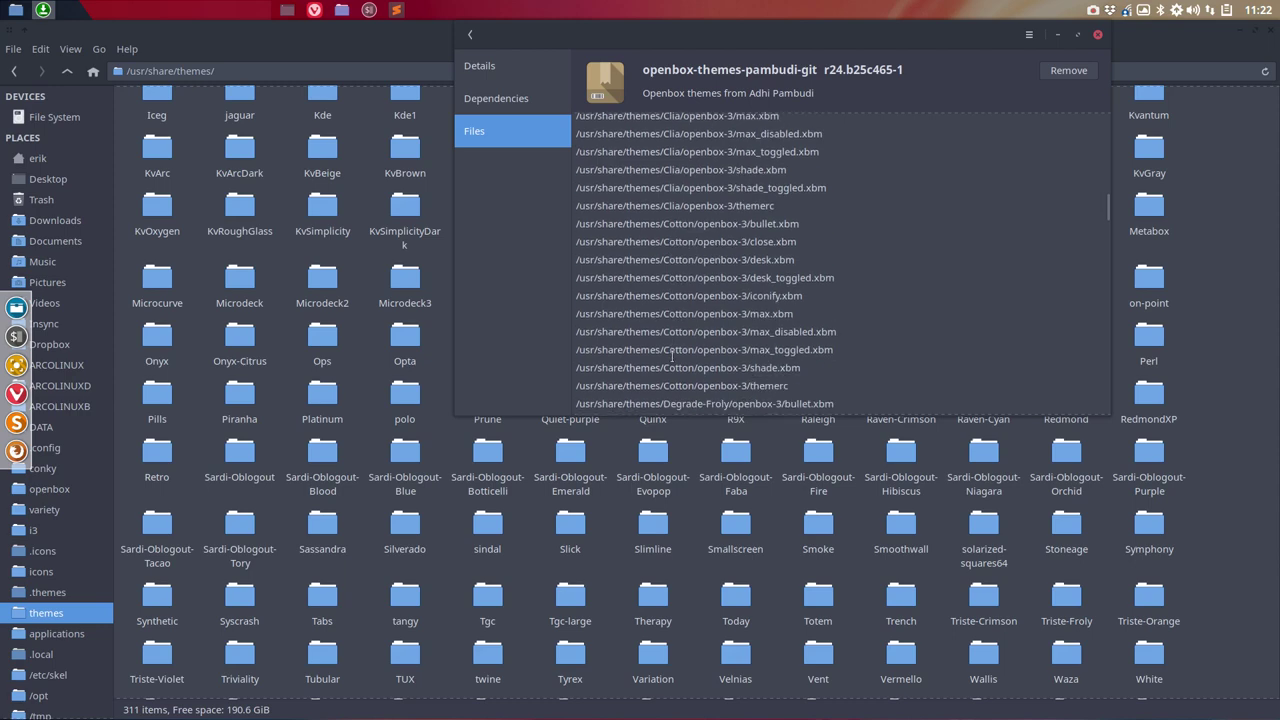
{"action": "scroll", "coordinate": [672, 356], "scroll_direction": "up", "scroll_amount": 10}
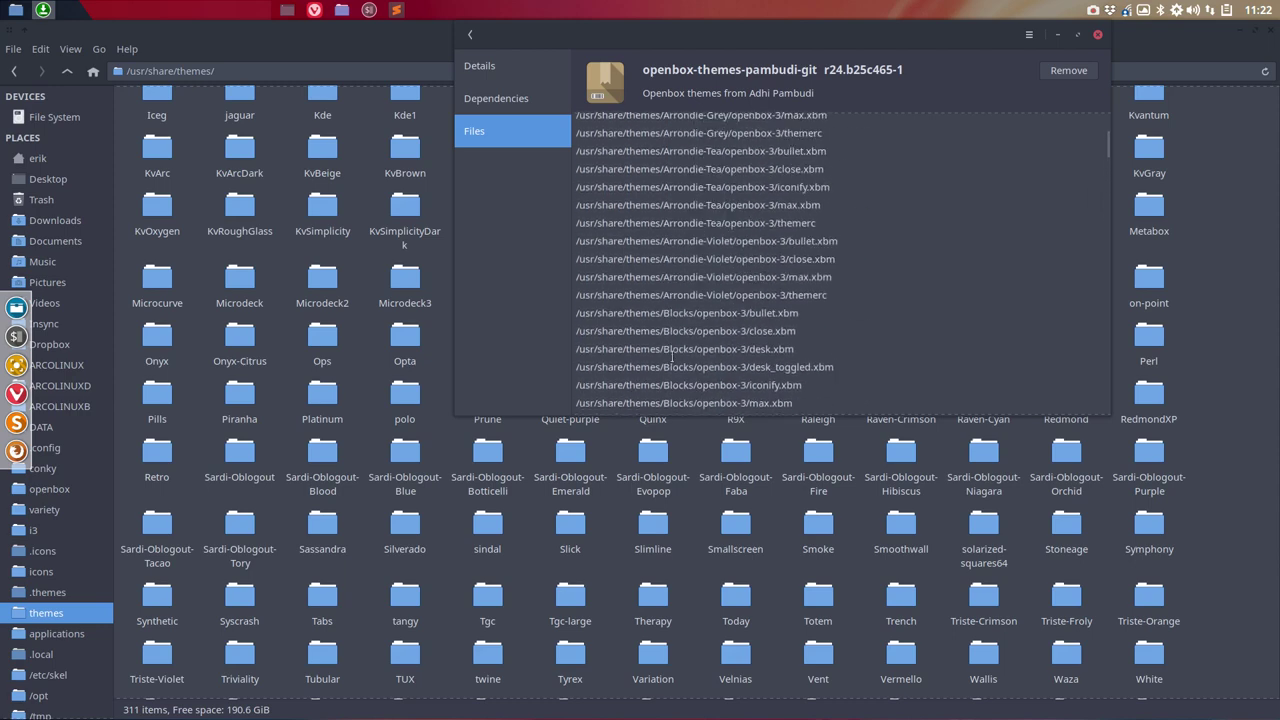
{"action": "scroll", "coordinate": [672, 356], "scroll_direction": "down", "scroll_amount": 10}
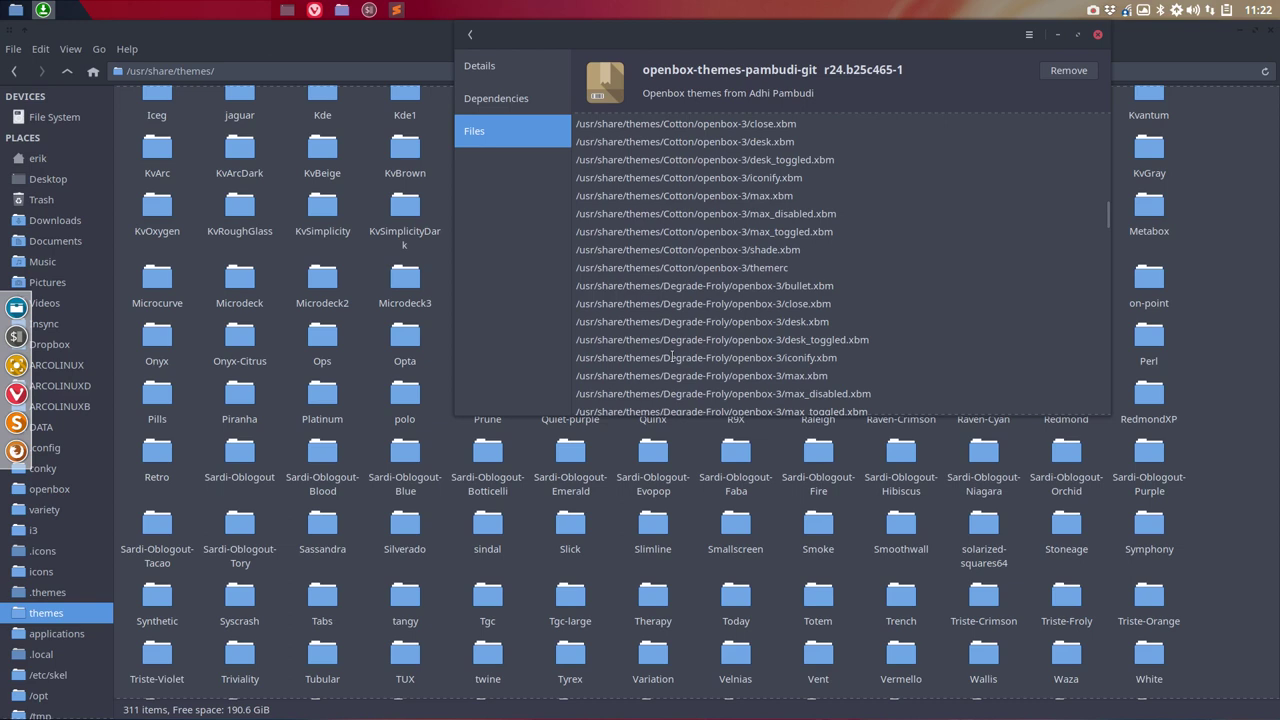
{"action": "scroll", "coordinate": [672, 356], "scroll_direction": "down", "scroll_amount": 5}
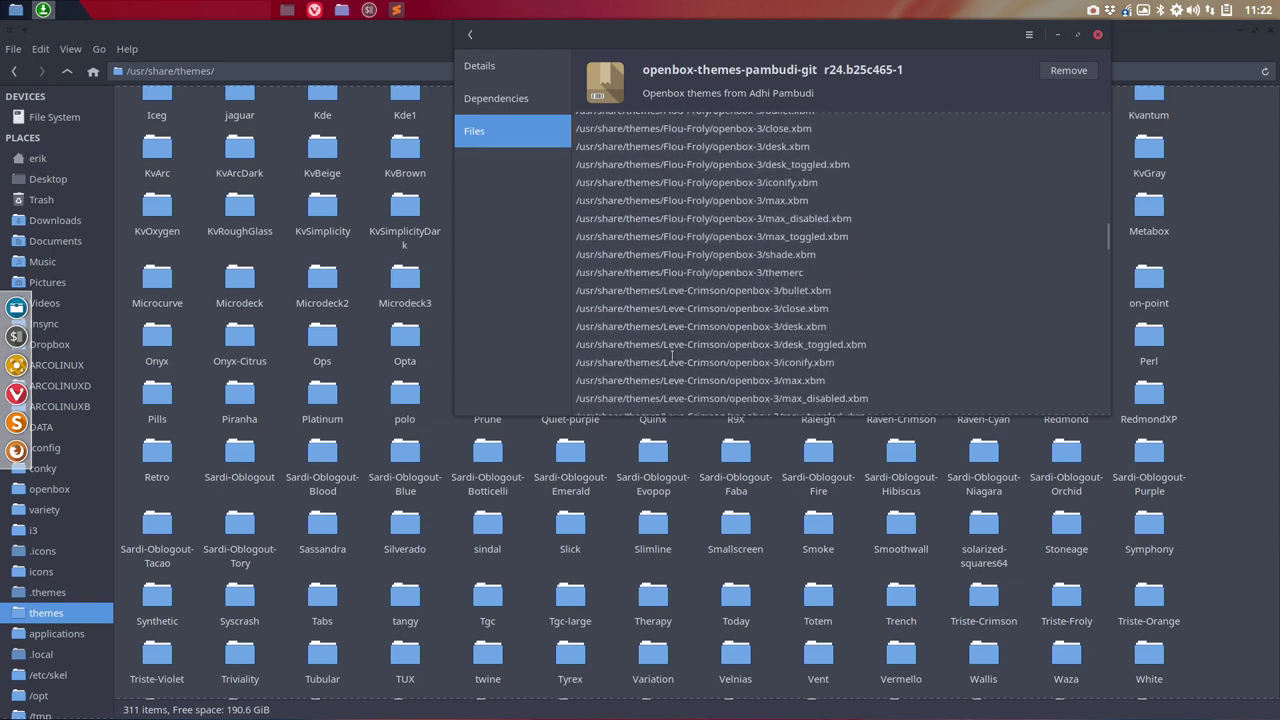
{"action": "scroll", "coordinate": [672, 356], "scroll_direction": "down", "scroll_amount": 3}
{"action": "scroll", "coordinate": [672, 356], "scroll_direction": "down", "scroll_amount": 4}
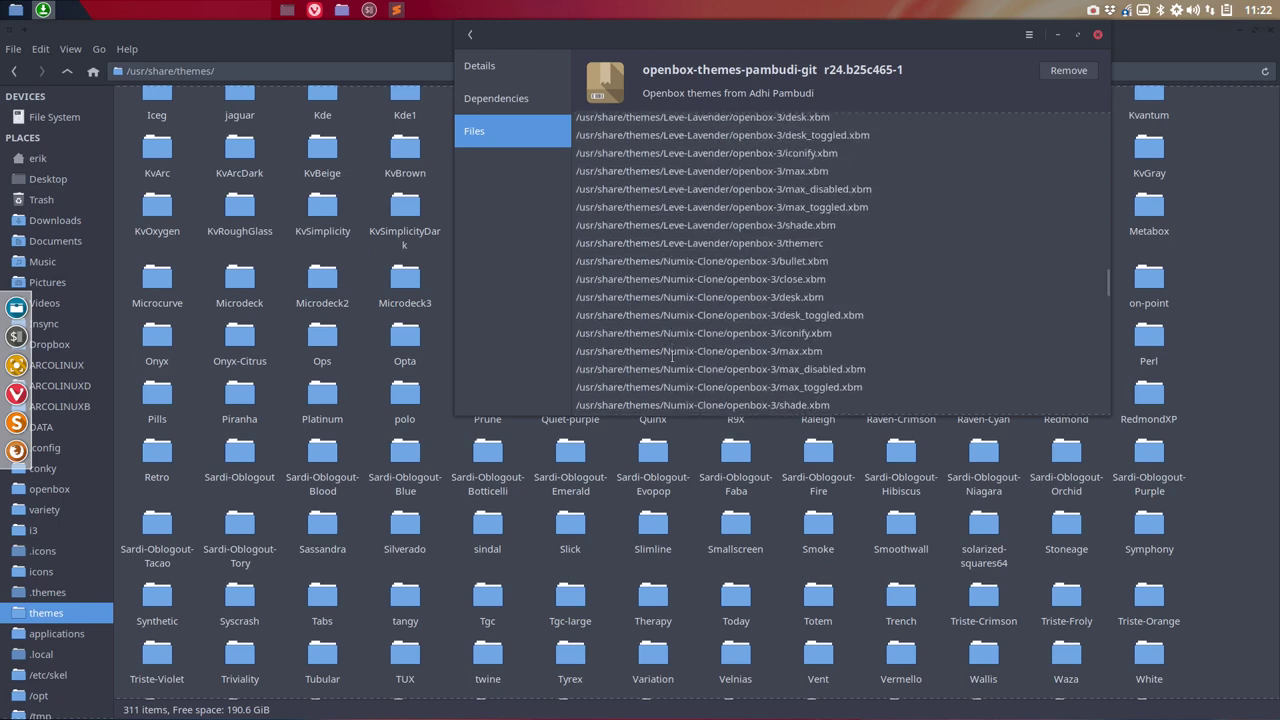
{"action": "scroll", "coordinate": [672, 356], "scroll_direction": "down", "scroll_amount": 5}
{"action": "scroll", "coordinate": [672, 356], "scroll_direction": "down", "scroll_amount": 15}
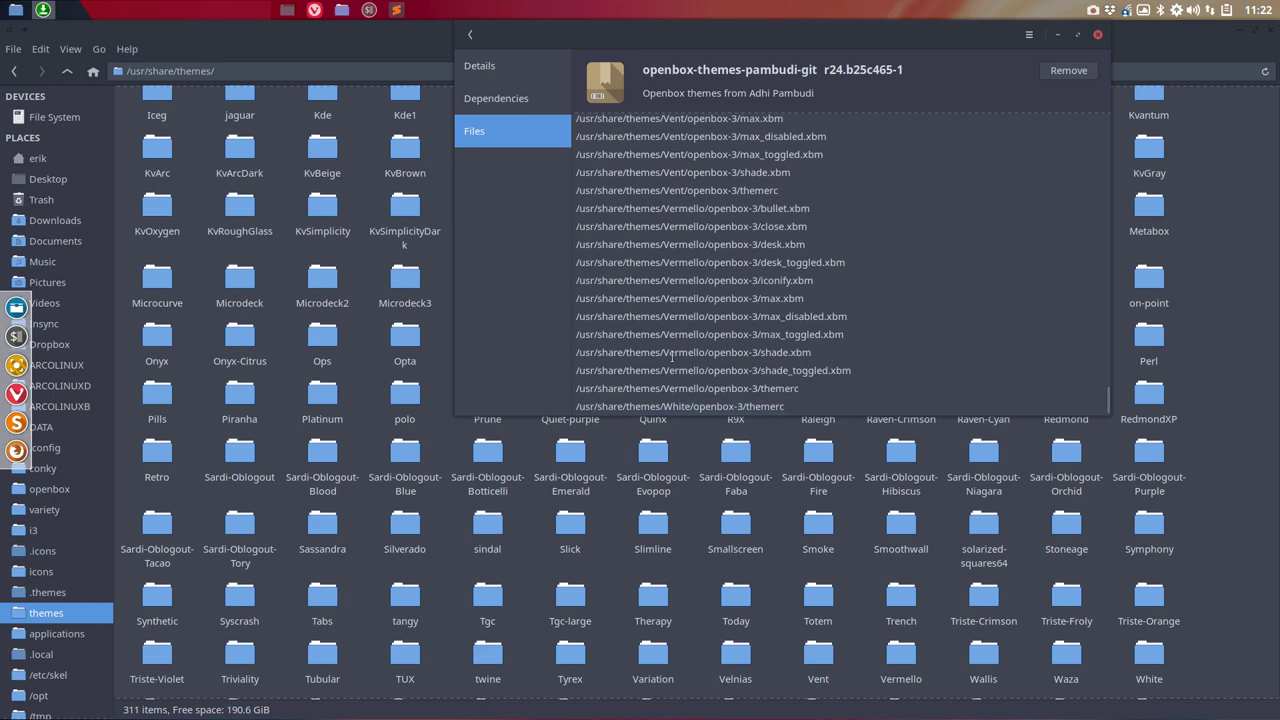
{"action": "scroll", "coordinate": [672, 356], "scroll_direction": "up", "scroll_amount": 20}
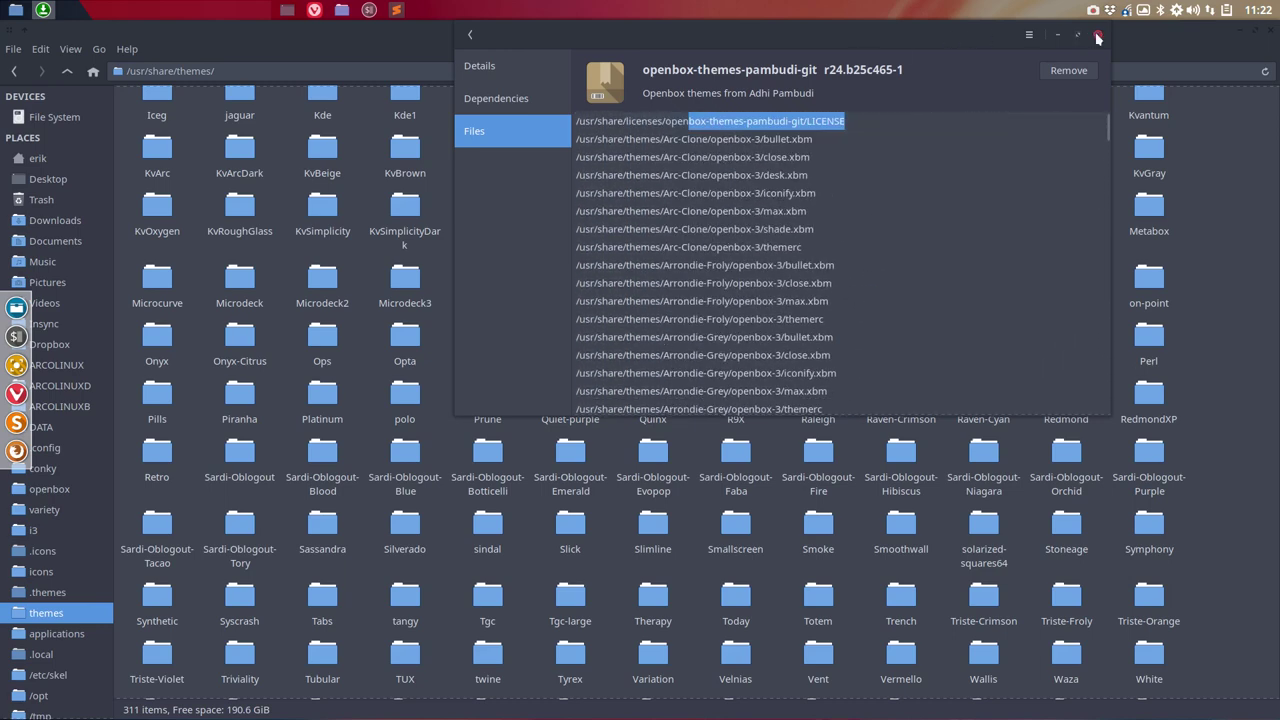
{"action": "left_click", "coordinate": [1097, 34]}
Step: Close the themes folder window and switch the browser to the AUR (en) - Accounts tab
{"action": "left_click", "coordinate": [1270, 30]}
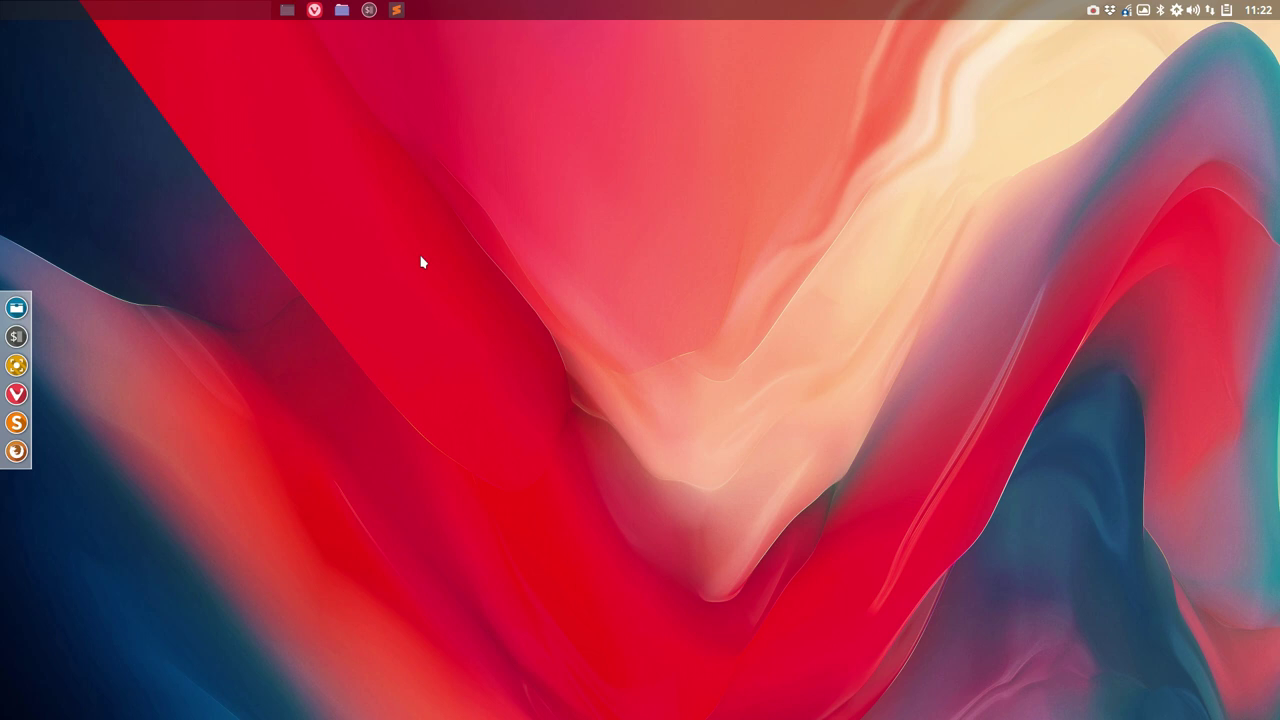
{"action": "left_click", "coordinate": [315, 10]}
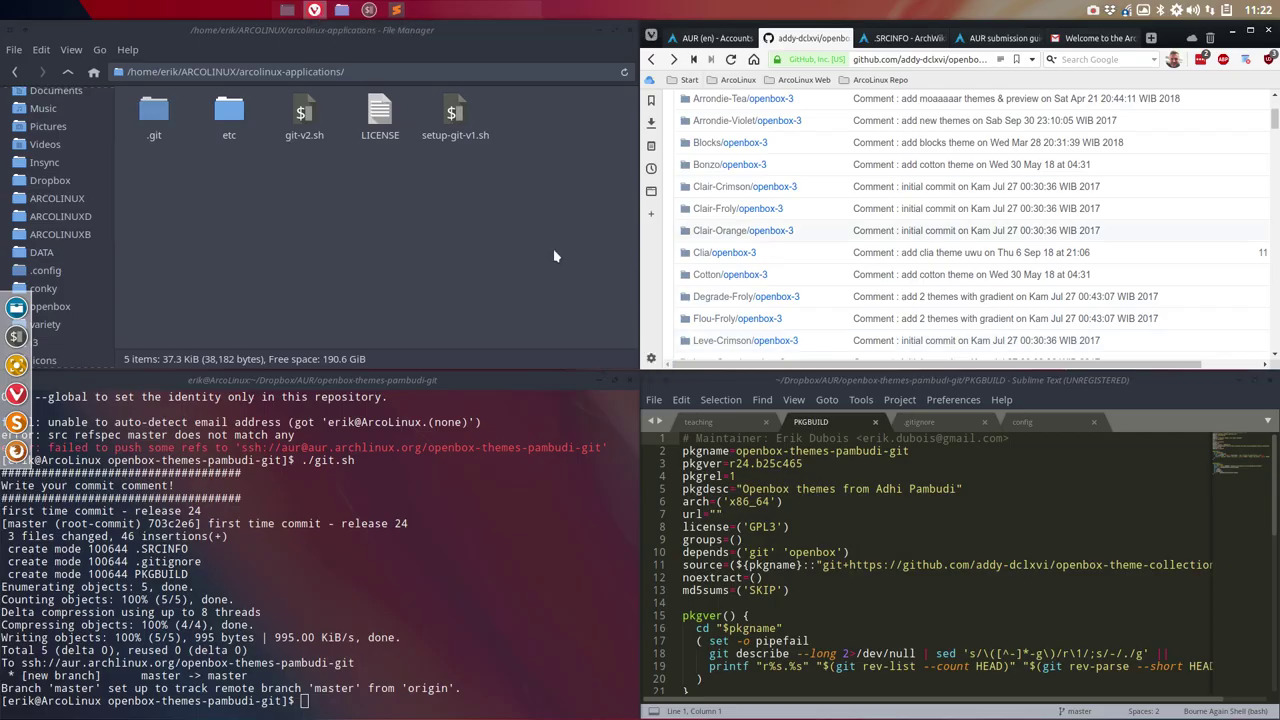
{"action": "left_click", "coordinate": [700, 38]}
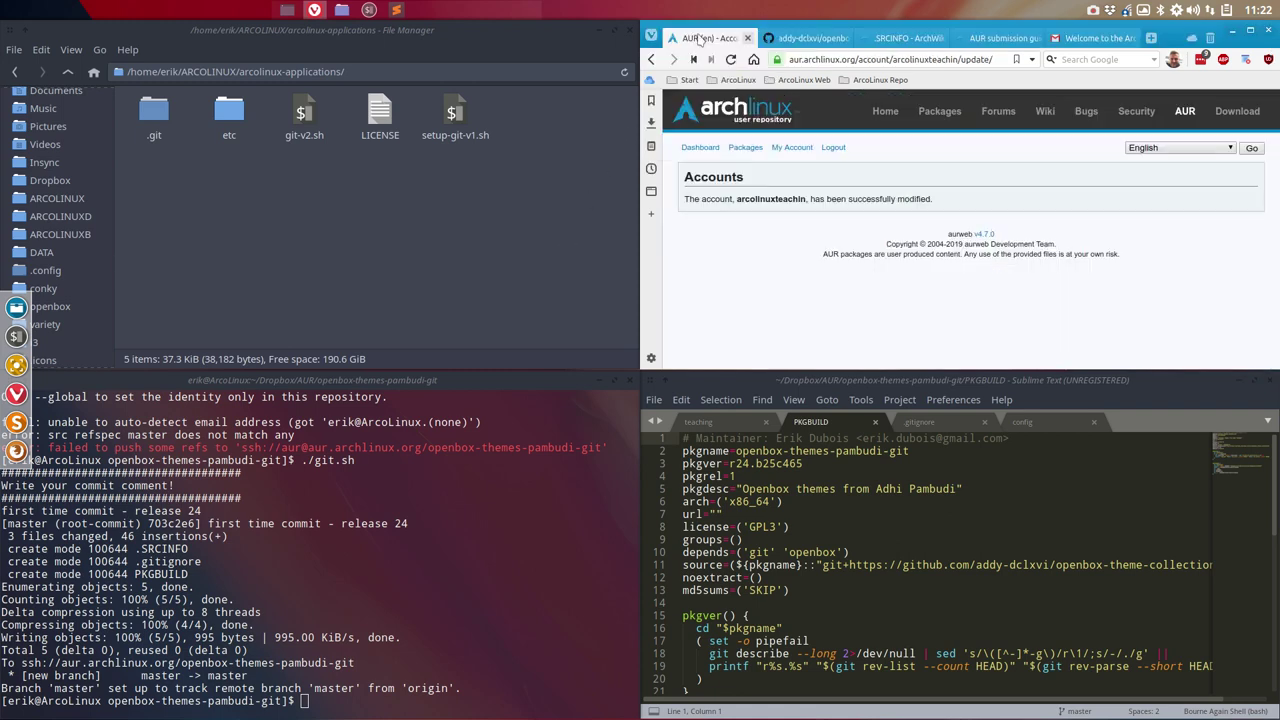
Step: Maximize the browser, reload the AUR page and open the Dashboard
{"action": "left_click", "coordinate": [1250, 30]}
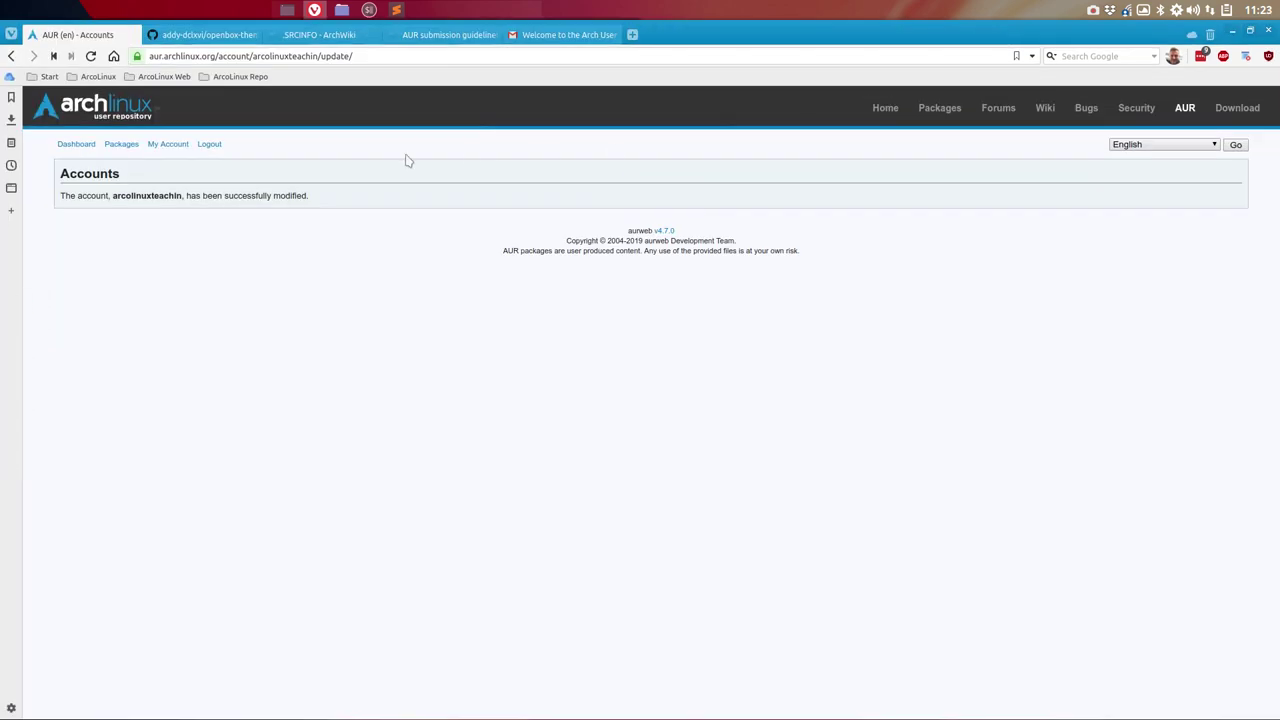
{"action": "left_click", "coordinate": [91, 56]}
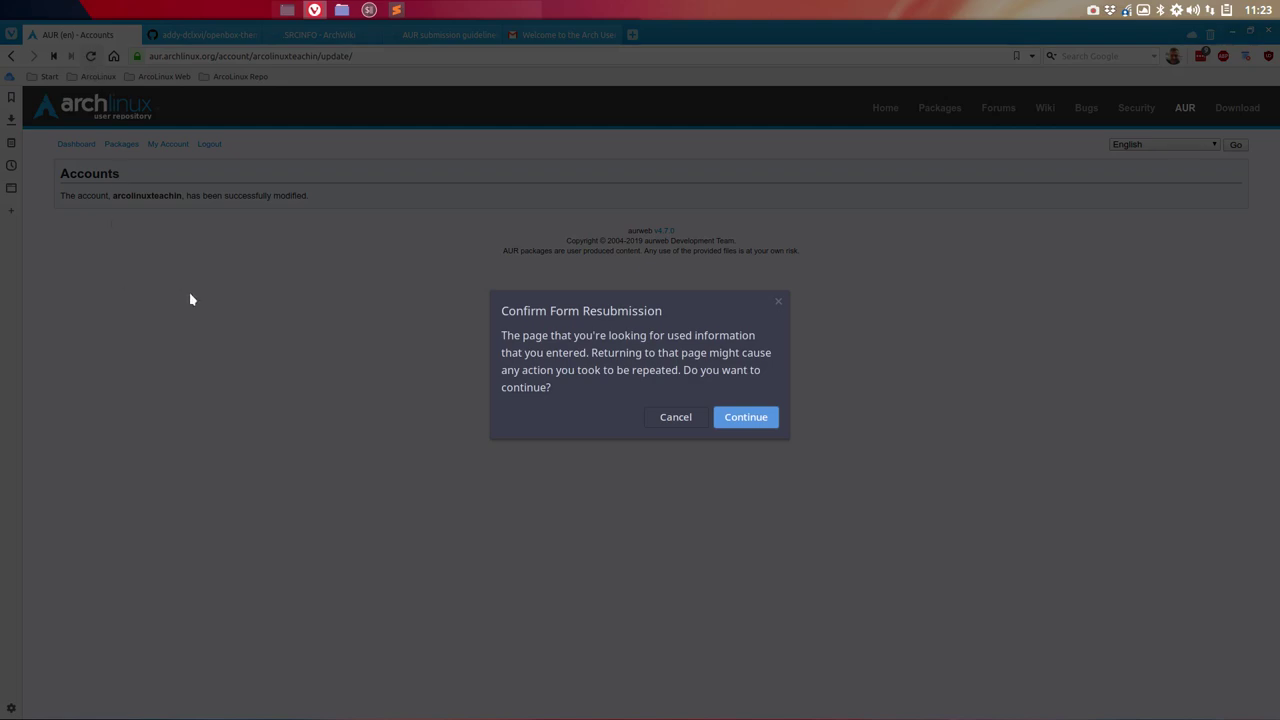
{"action": "left_click", "coordinate": [757, 418]}
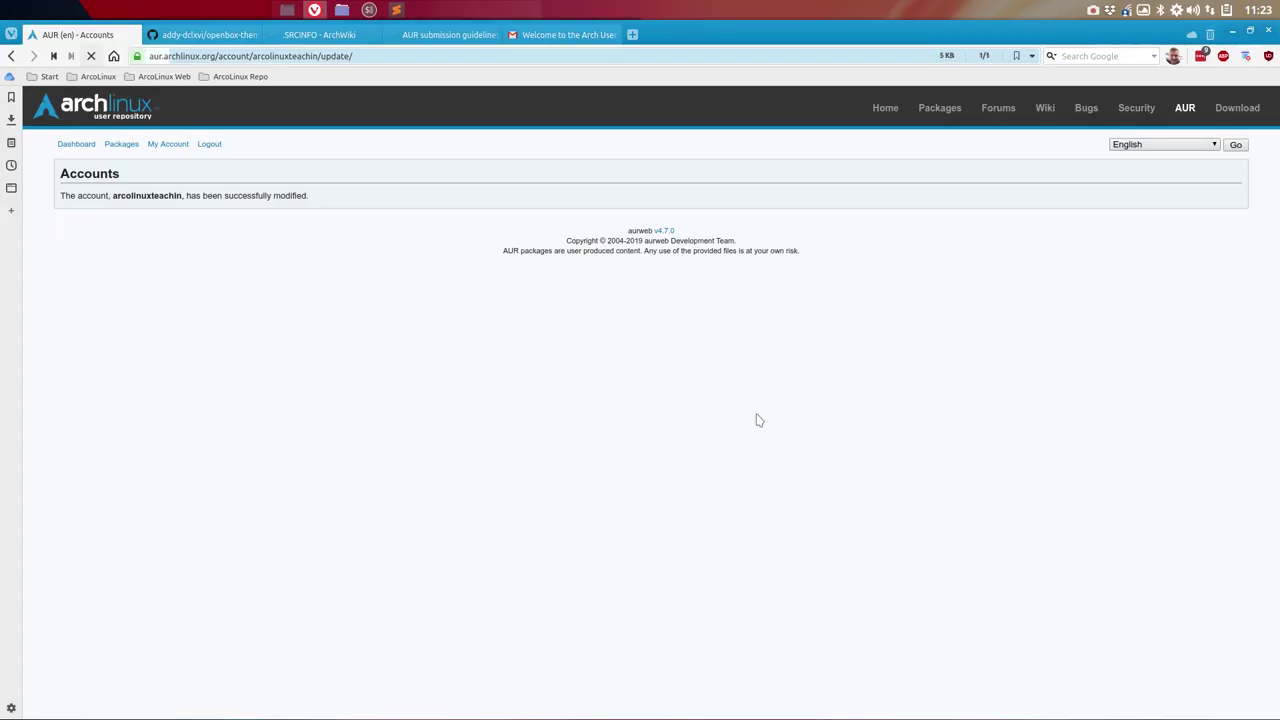
{"action": "left_click", "coordinate": [78, 145]}
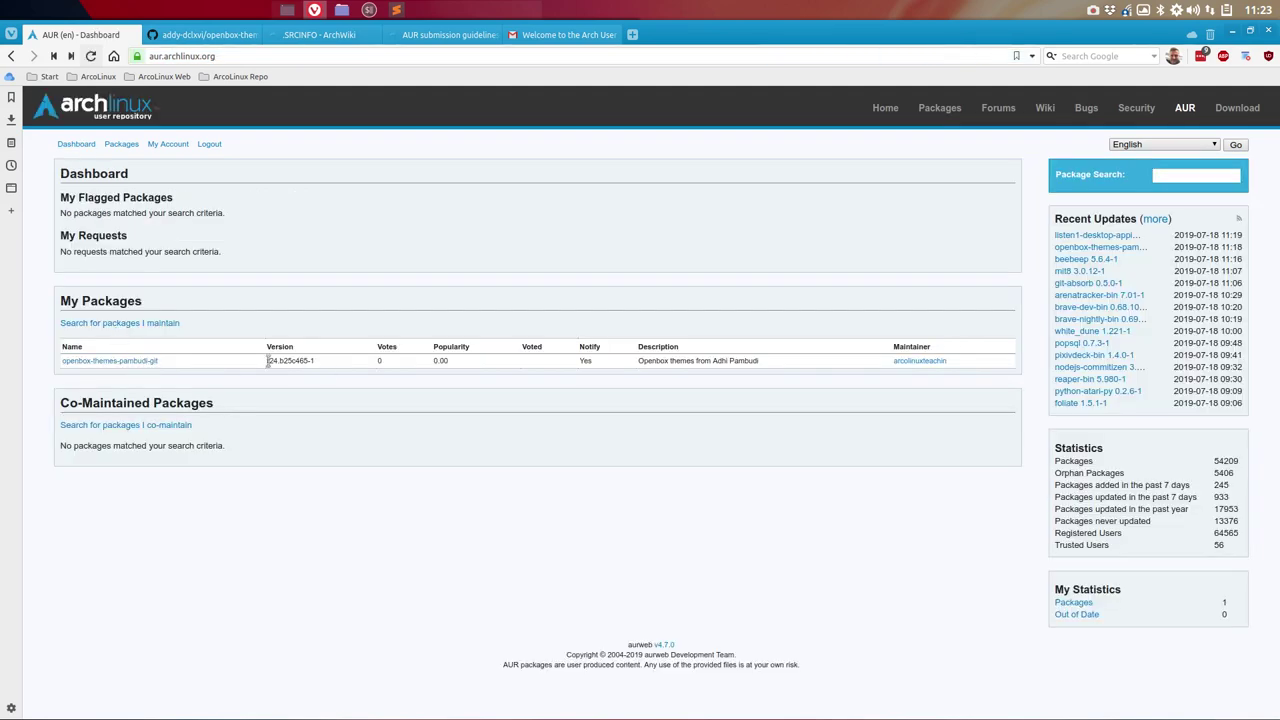
Step: Check the package row (r24.b25c465-1, 0 votes, 0.00 popularity) and view the maintainer profile
{"action": "left_click_drag", "start_coordinate": [268, 361], "coordinate": [316, 362]}
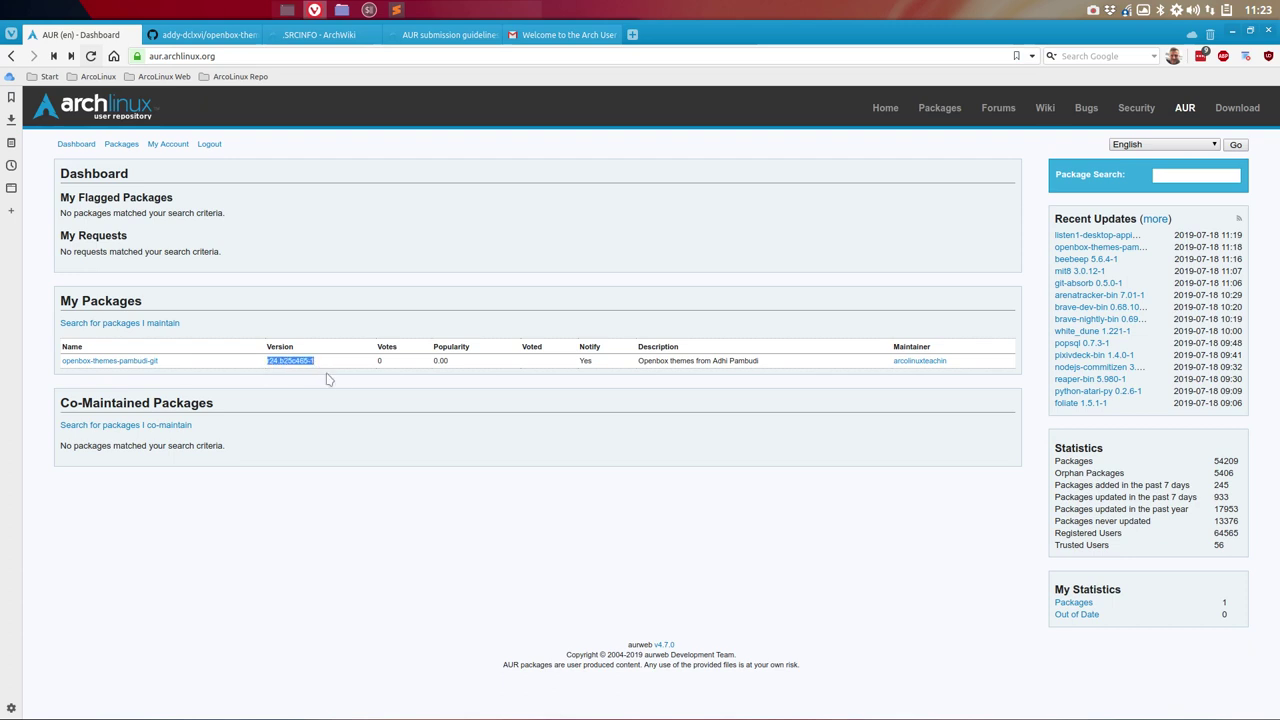
{"action": "double_click", "coordinate": [380, 361]}
{"action": "double_click", "coordinate": [440, 361]}
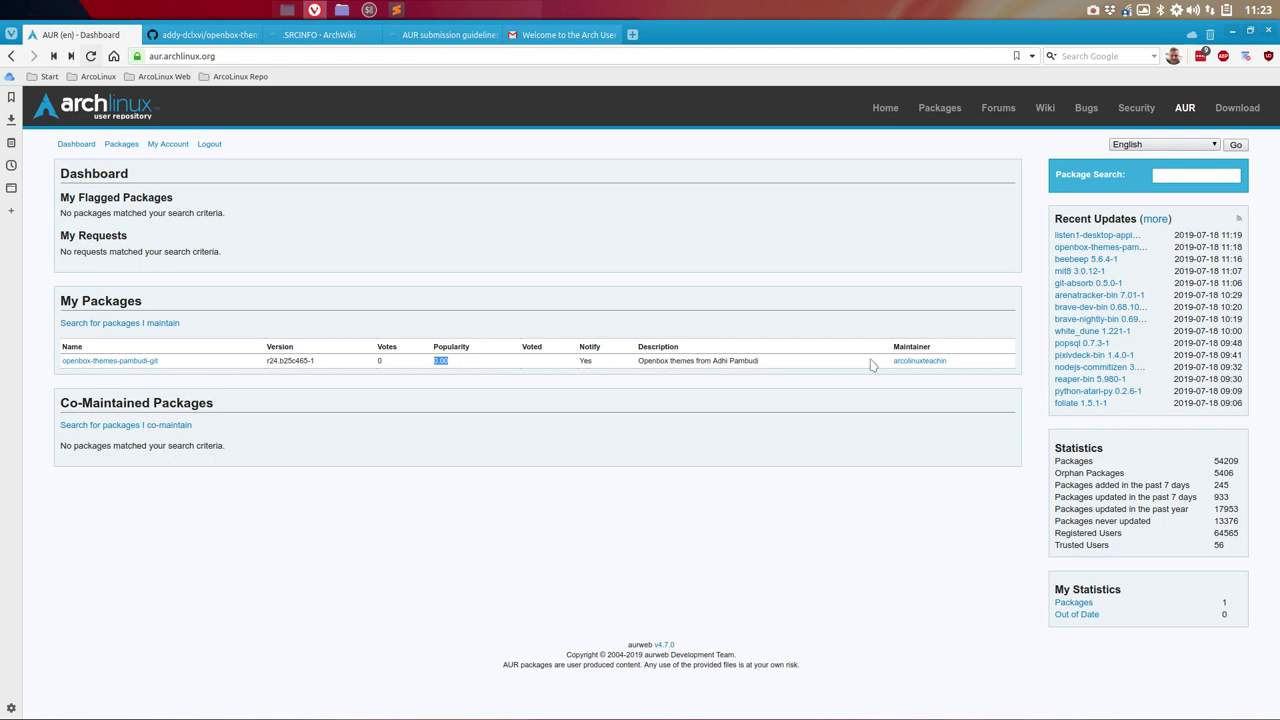
{"action": "left_click", "coordinate": [912, 362]}
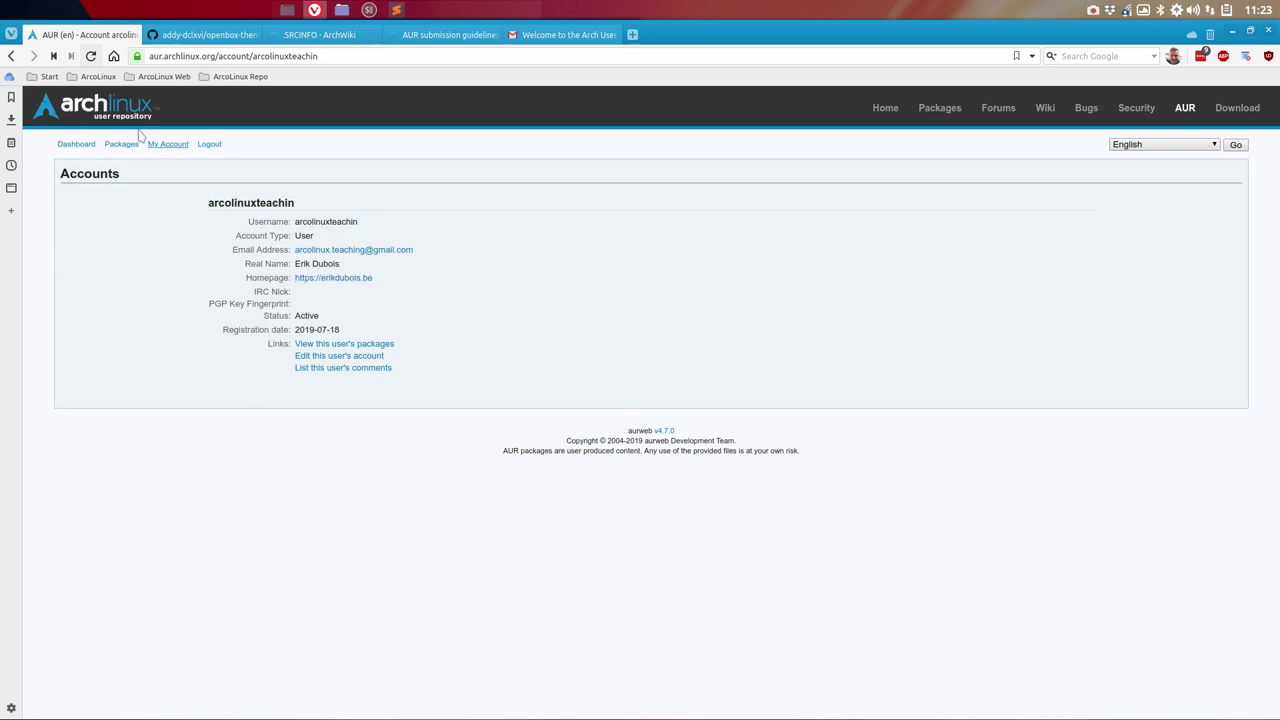
{"action": "left_click", "coordinate": [11, 56]}
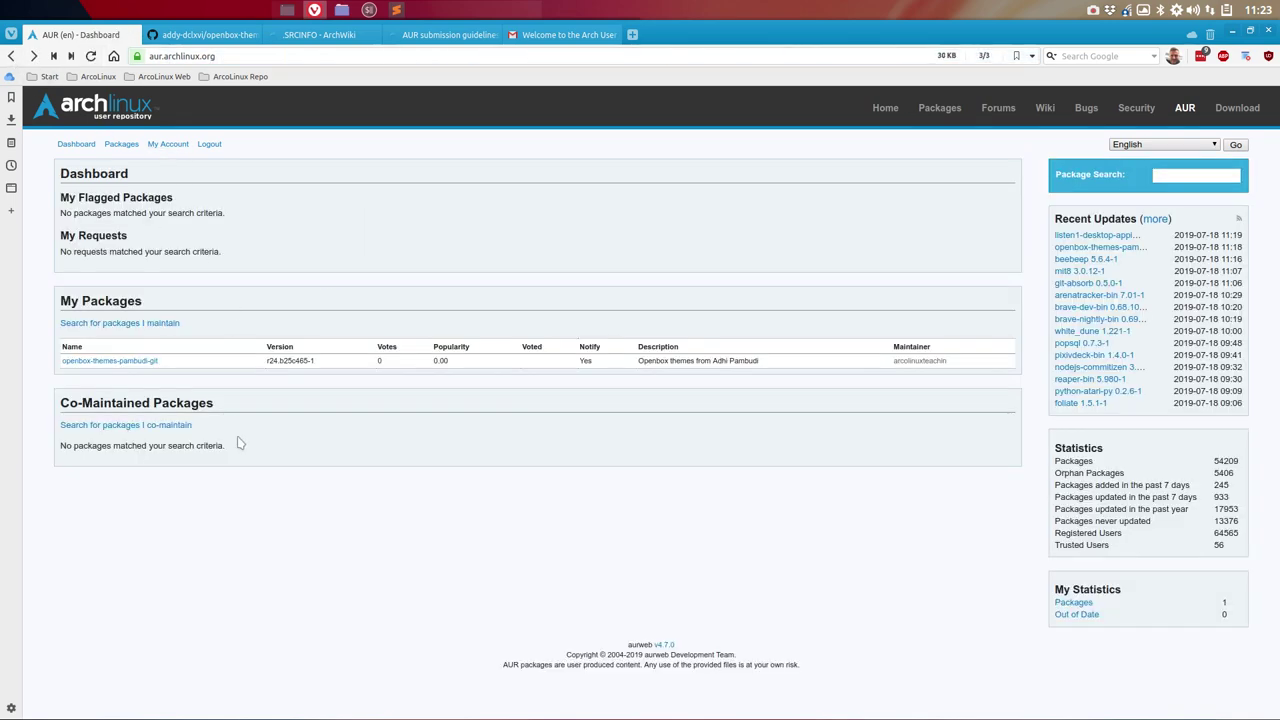